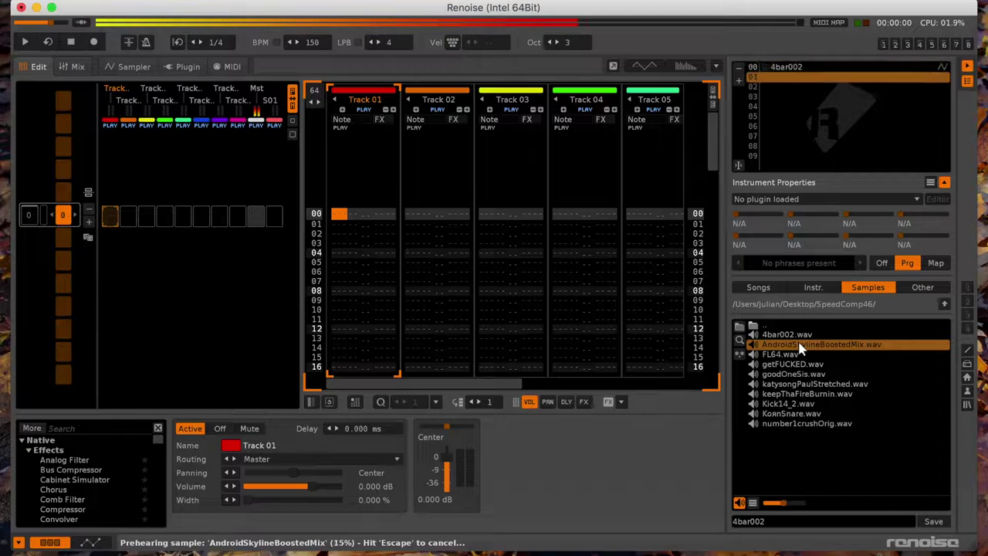
Step: Load FL64.wav into instrument slot 01 and goodOneSis.wav into slot 03
click(794, 355)
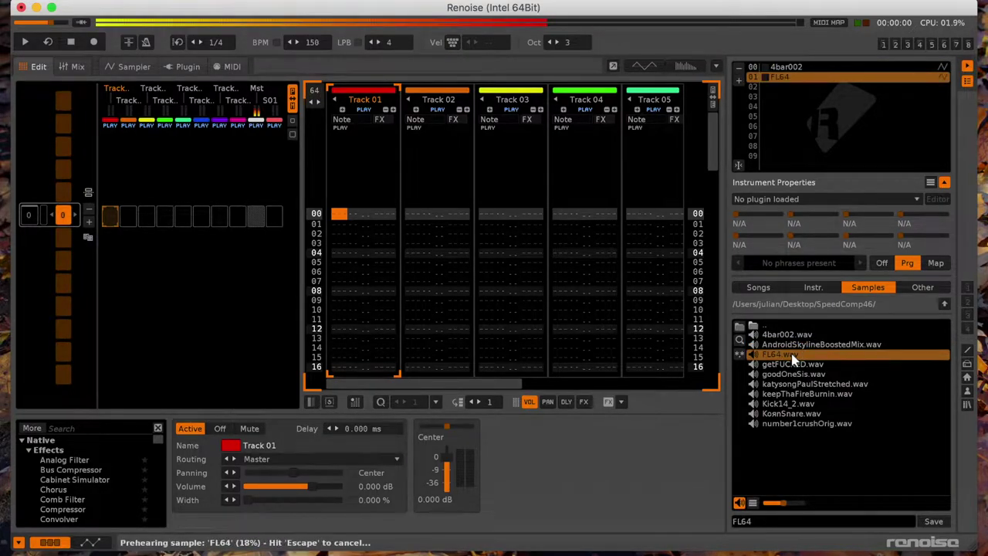
key(alt+Down)
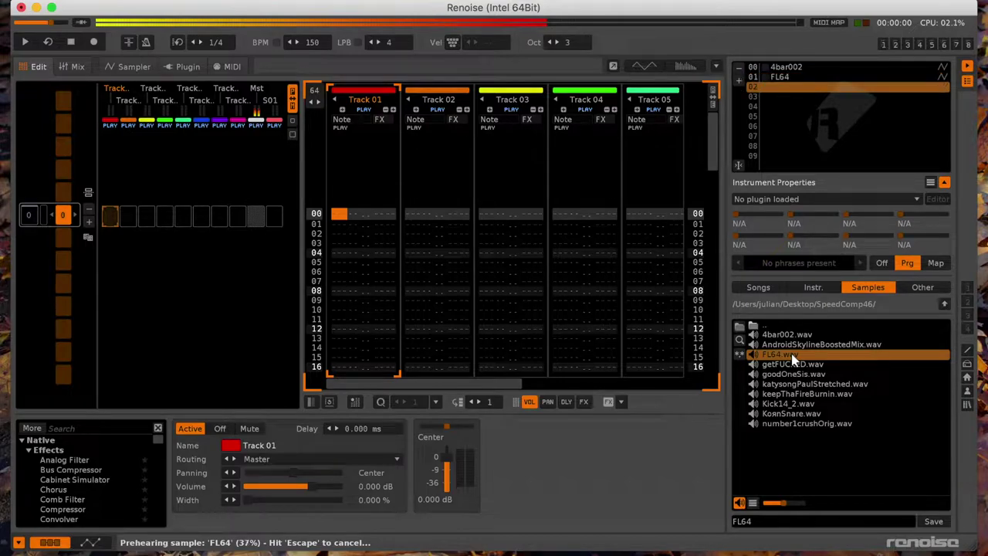
key(alt+Down)
click(786, 367)
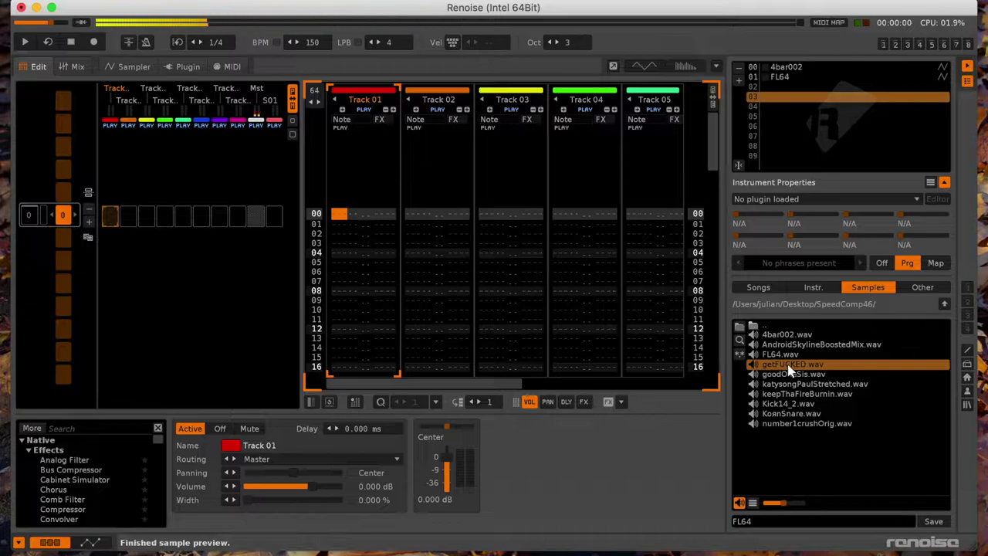
click(787, 375)
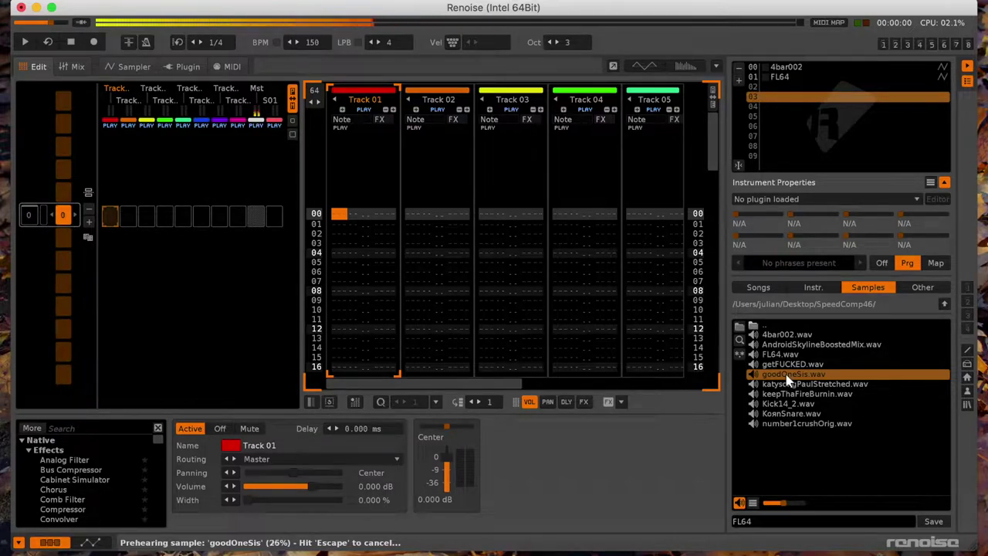
double_click(788, 376)
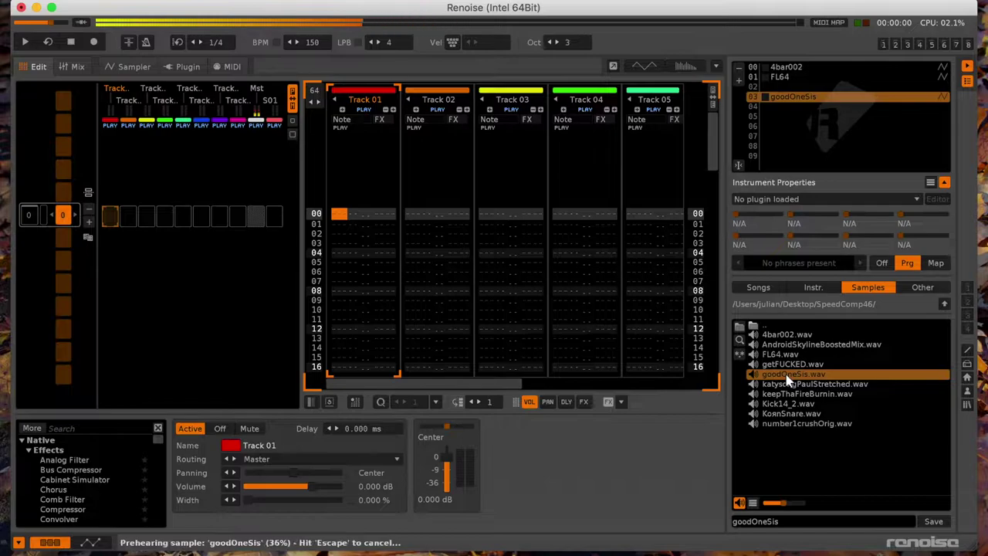
Step: Load katysongPaulStretched.wav into instrument slot 04 and keepThaFireBurnin.wav into slots 06 and 07
click(784, 384)
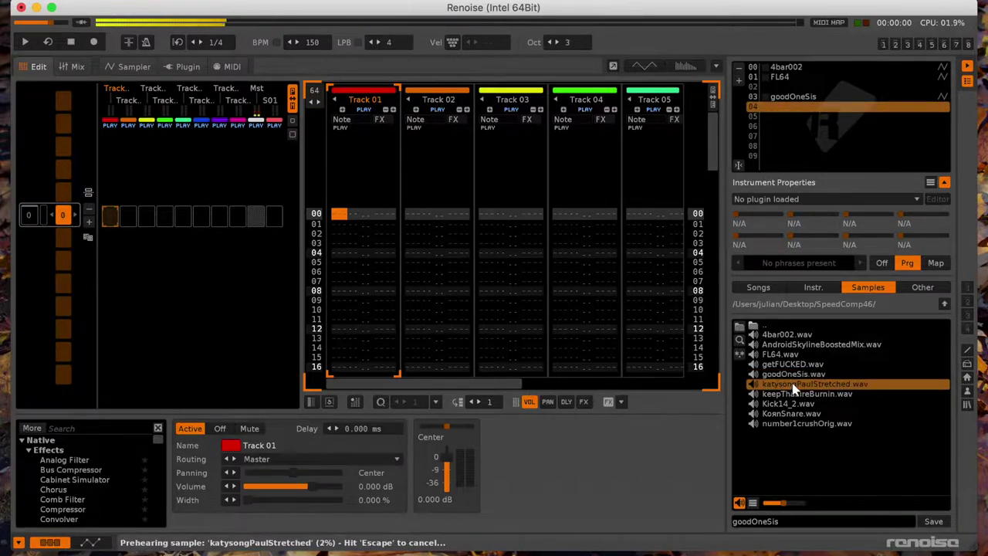
double_click(792, 385)
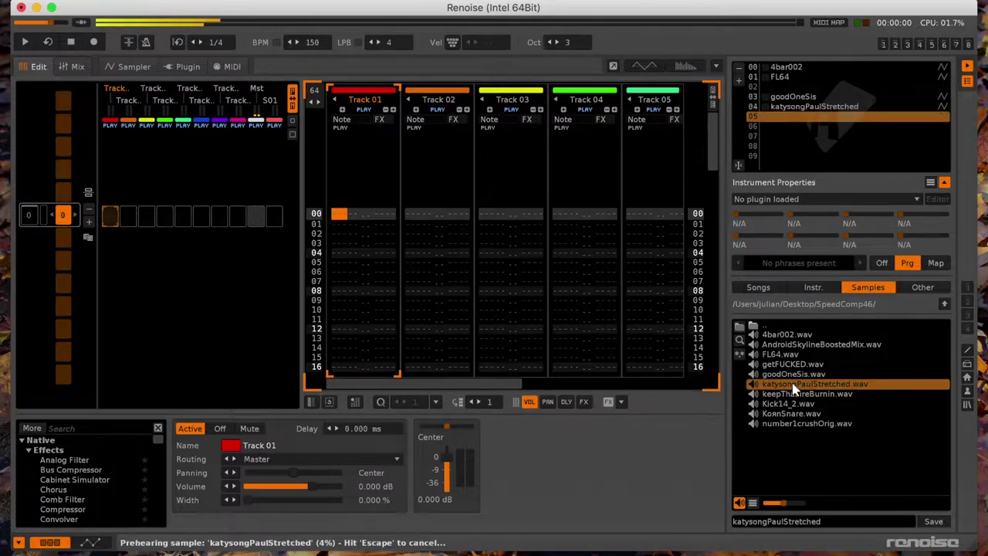
click(788, 395)
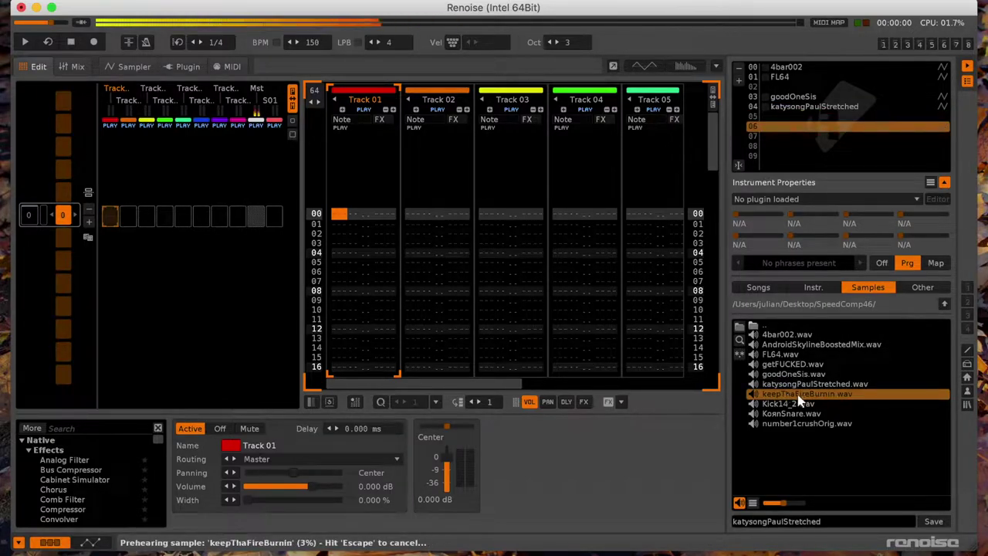
double_click(799, 395)
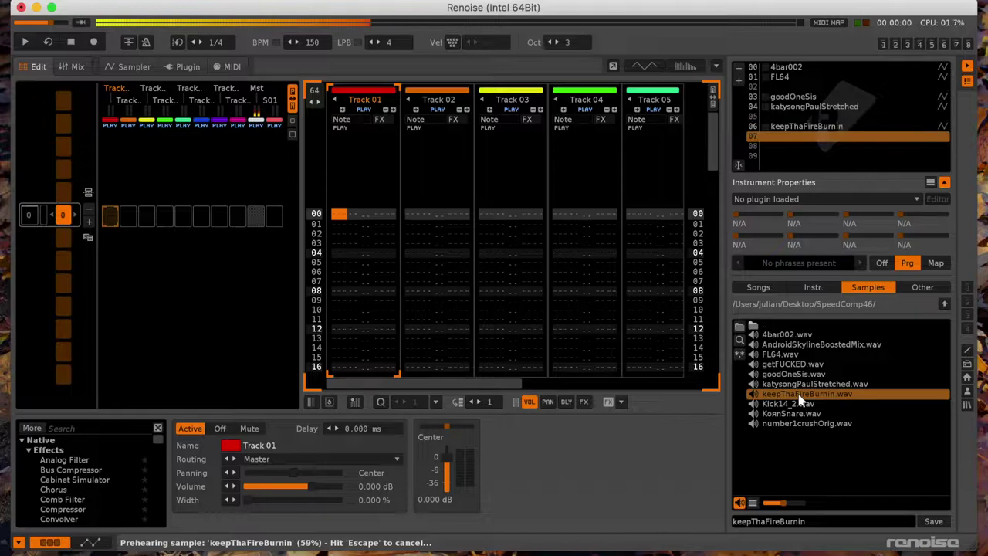
double_click(801, 396)
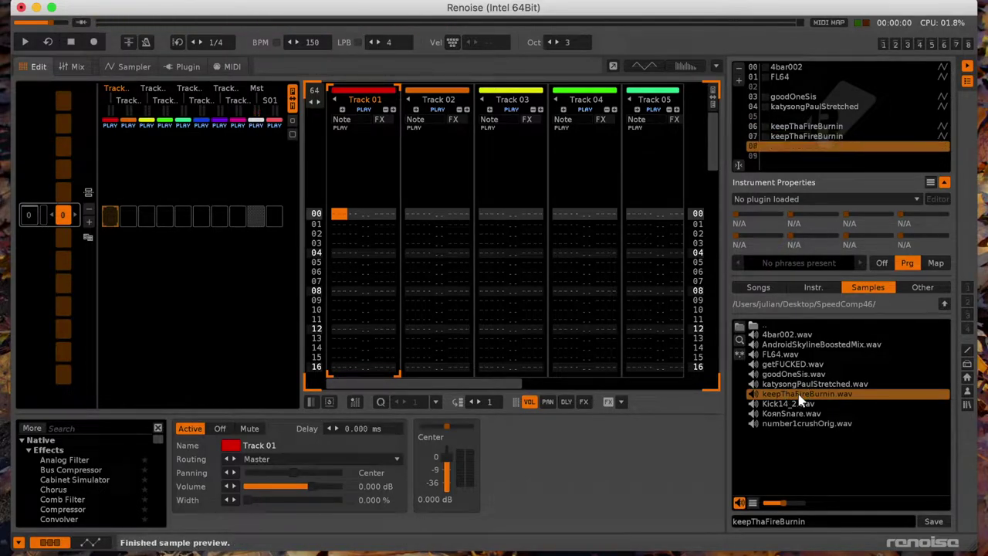
Step: Load Kick14_2.wav, KoяnSnare.wav and number1crushOrig.wav into instrument slots 08, 09 and 0A
click(797, 404)
double_click(798, 404)
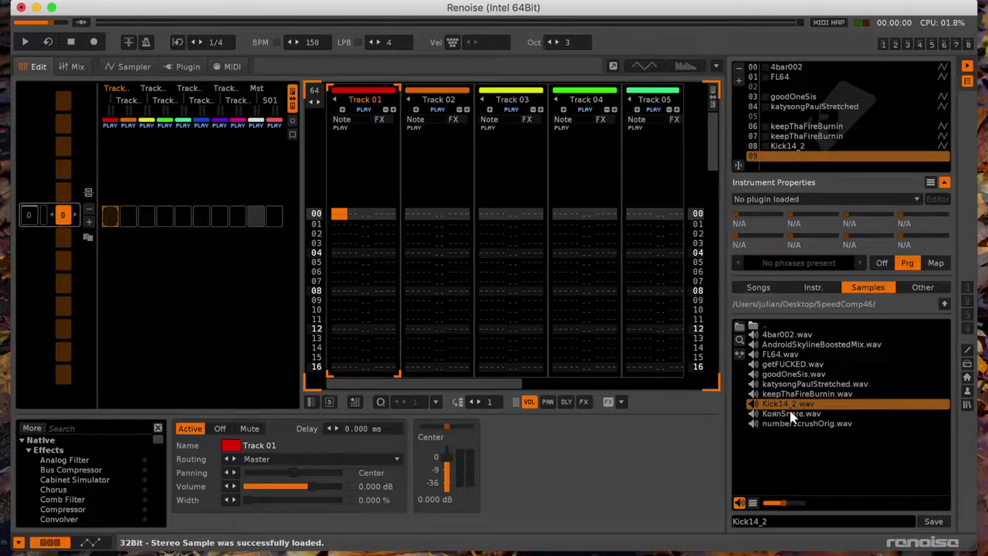
click(791, 415)
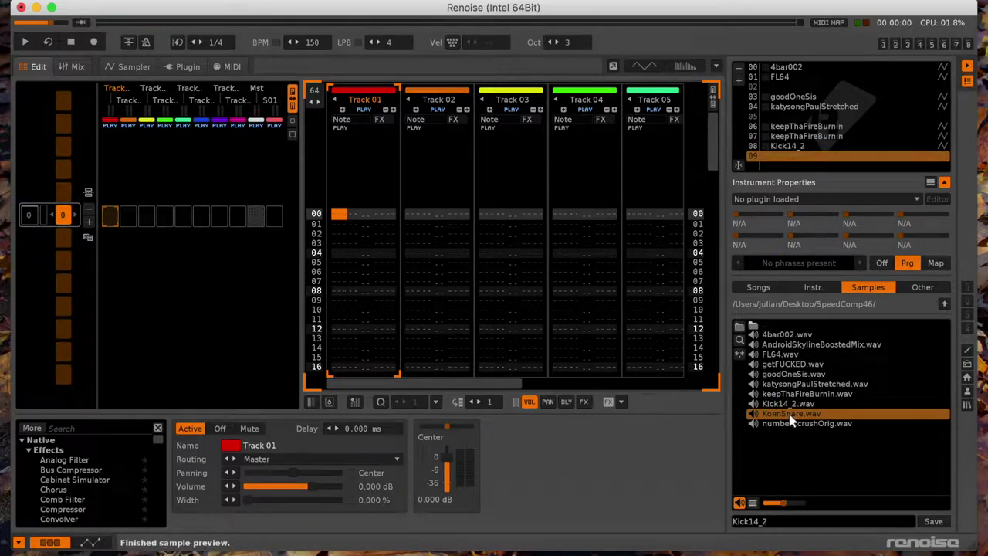
double_click(788, 419)
click(790, 424)
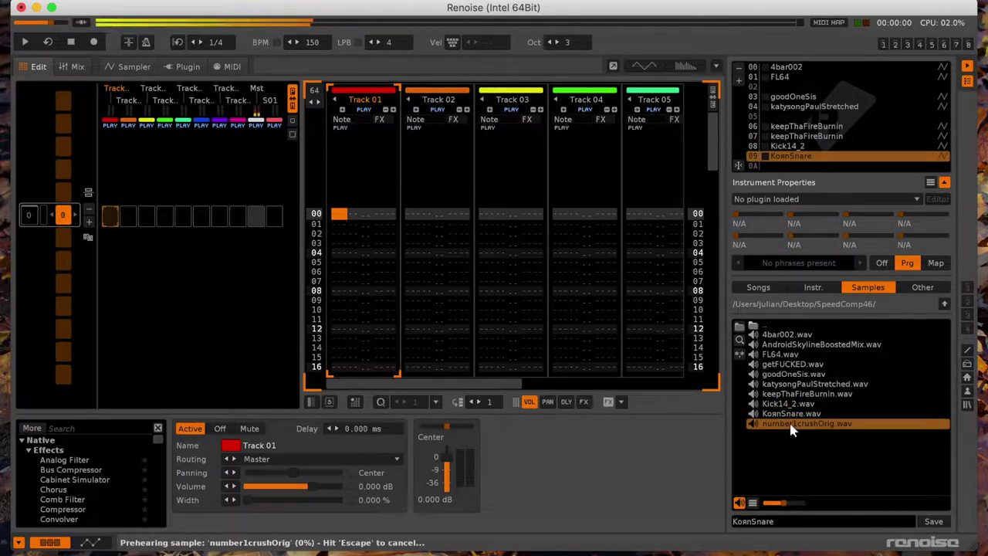
double_click(789, 426)
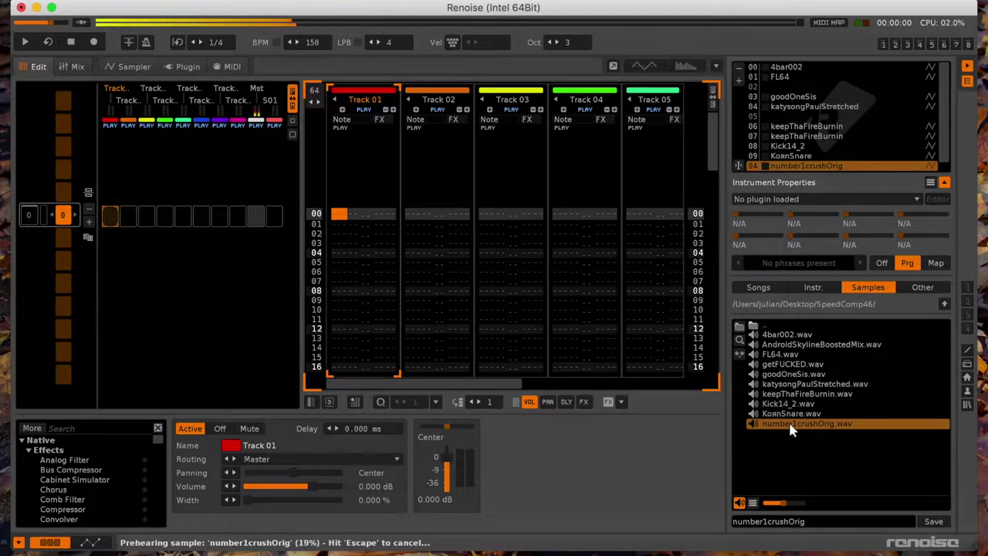
Step: Open the goodOneSis sample's waveform and play it from about the middle
click(797, 97)
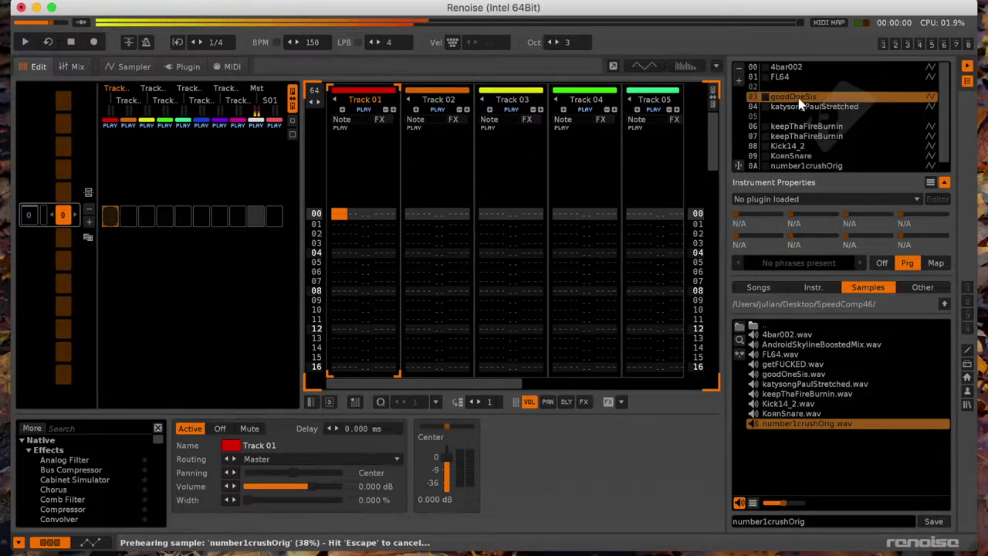
double_click(800, 100)
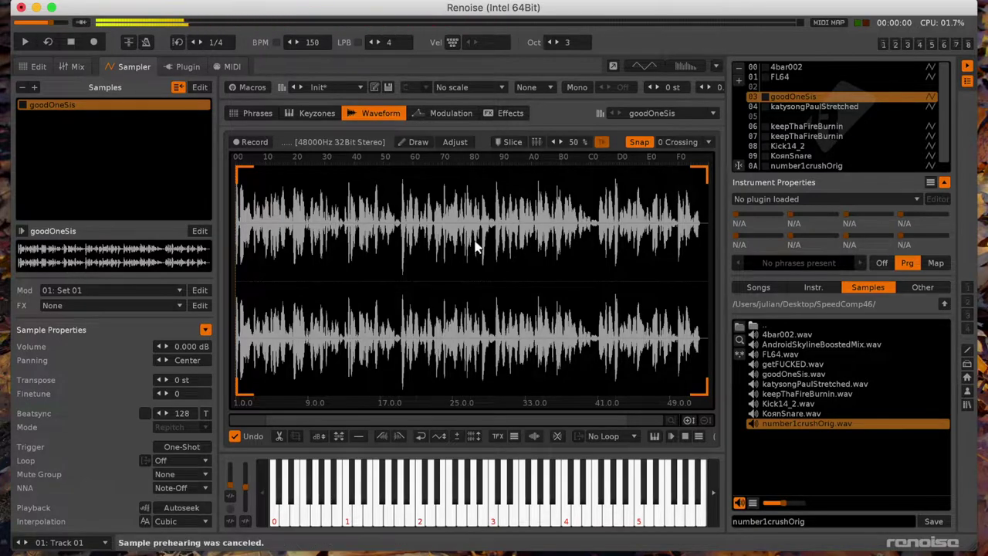
key(Return)
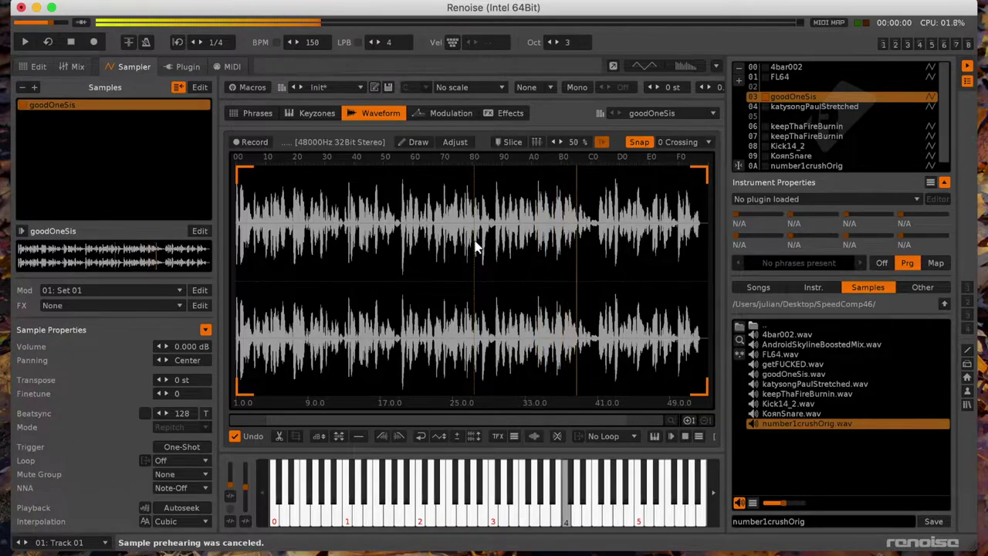
key(Return)
key(Return)
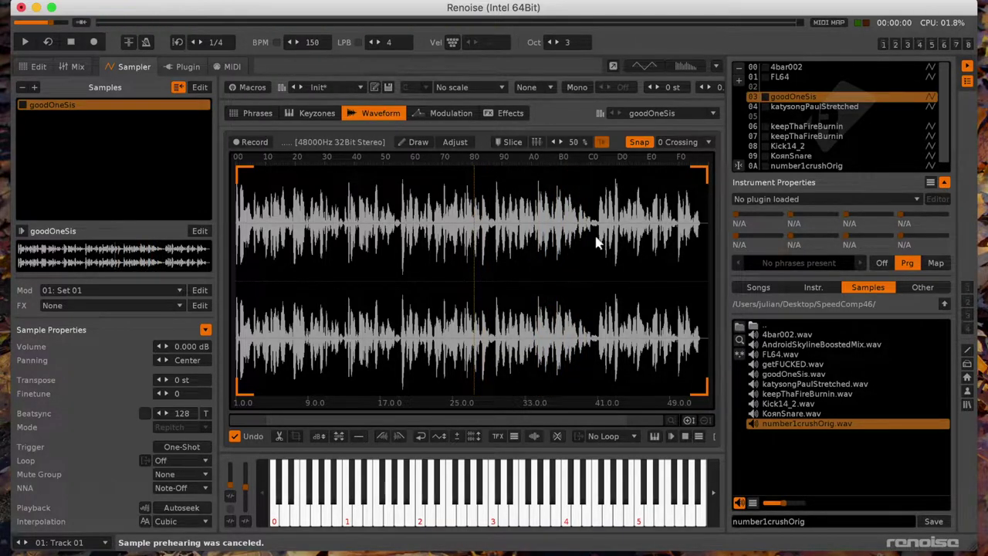
Step: Trim the goodOneSis sample to a passage about 4.4 beats long, starting near beat 35
scroll(596, 242, up, 4)
click(498, 225)
key(Return)
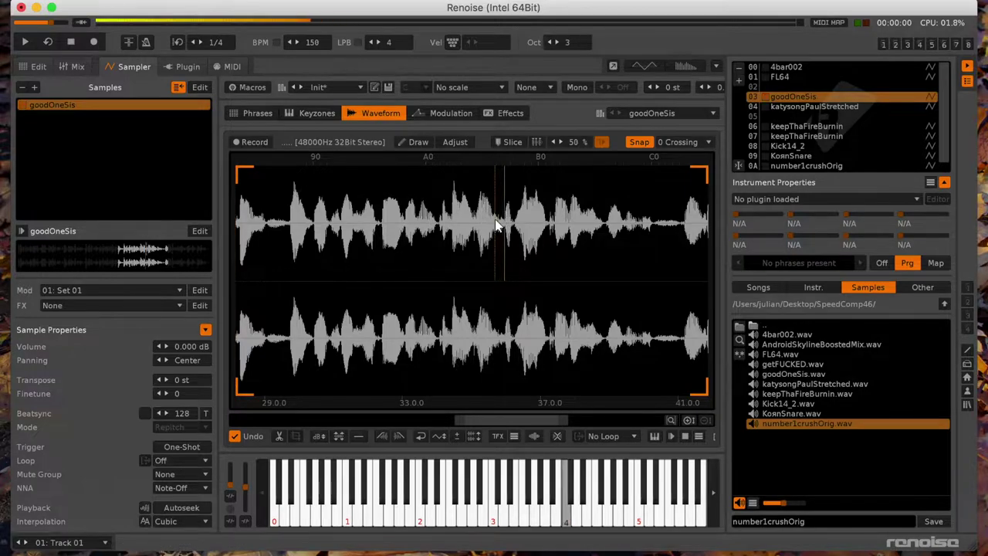
drag(501, 242, 653, 256)
key(super+t)
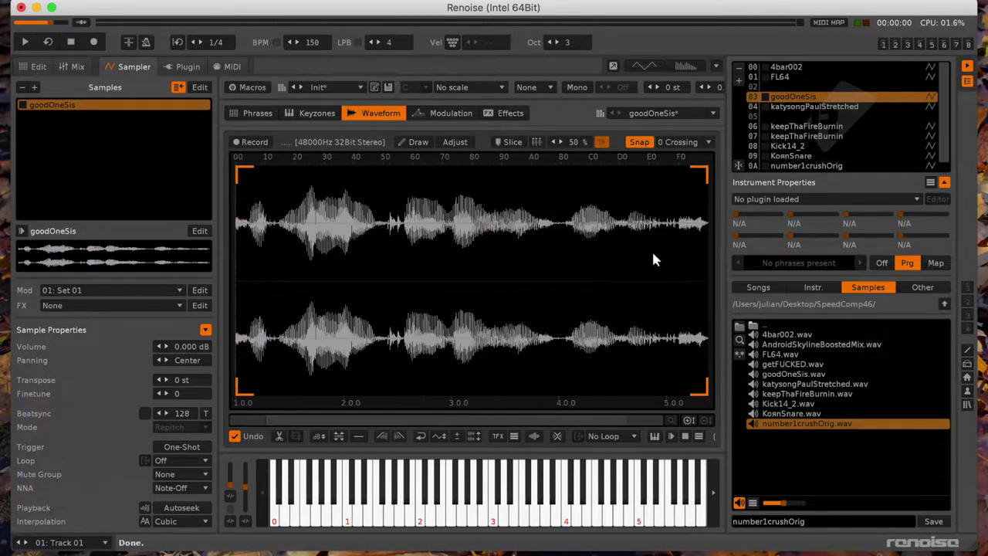
Step: Delete about the first 0.4 beat of the trimmed goodOneSis sample and audition it
key(q)
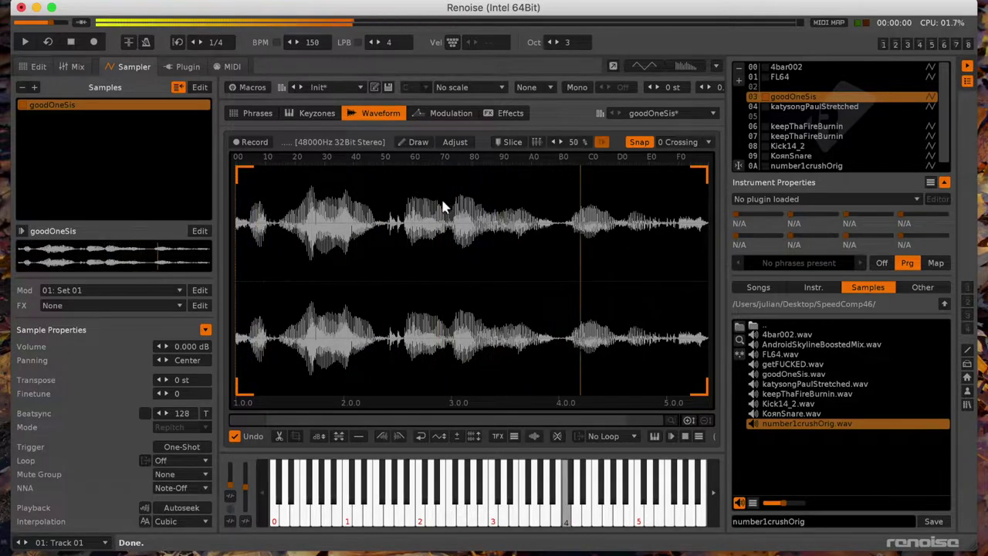
drag(292, 219, 182, 241)
key(Delete)
key(q)
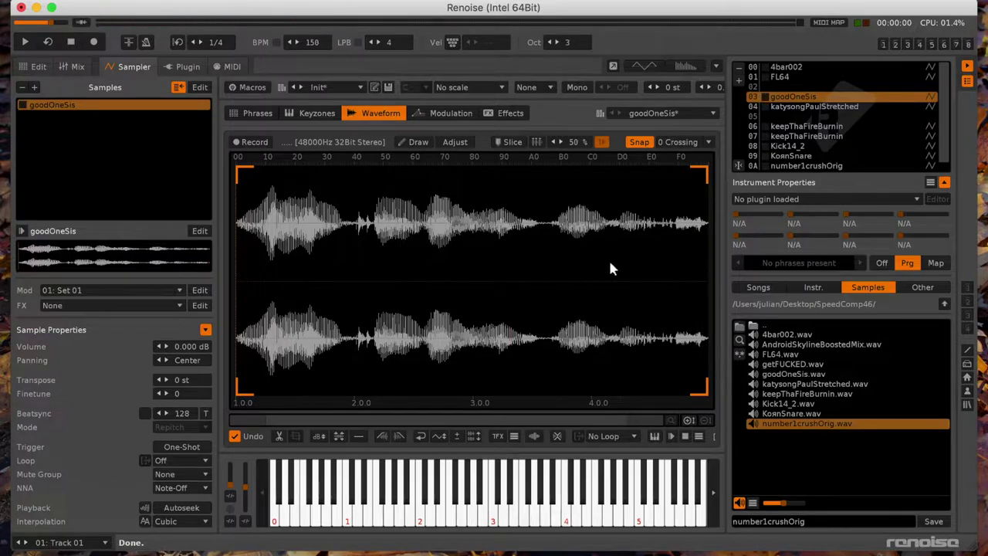
Step: Assign a Decimator filter to goodOneSis's modulation set 01 and set its Frequency input to 0.668
click(450, 112)
click(346, 398)
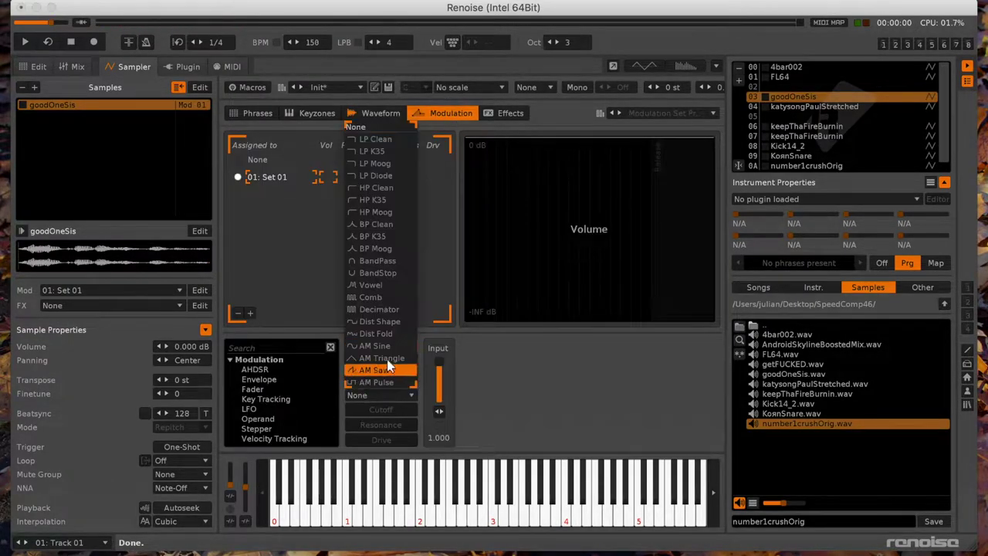
click(381, 329)
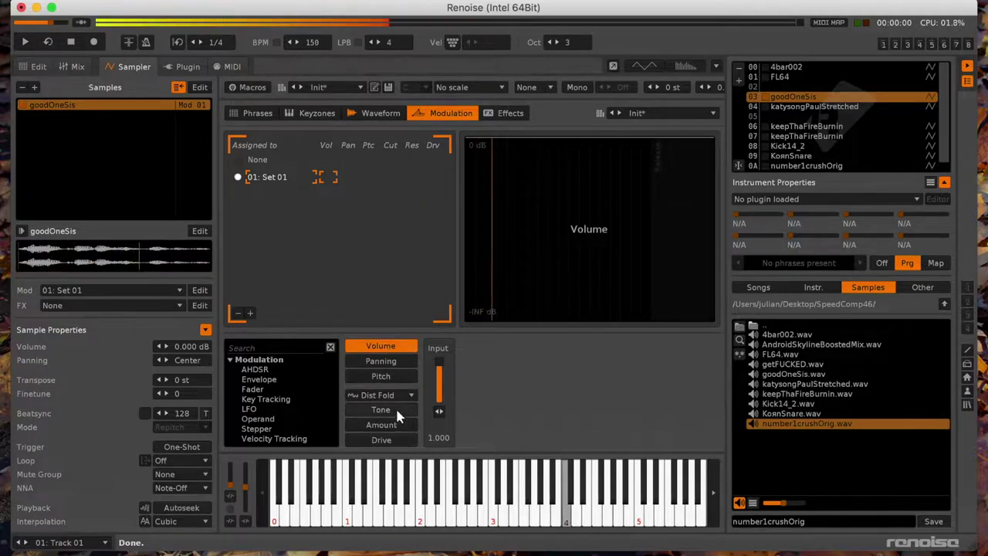
click(393, 395)
click(393, 308)
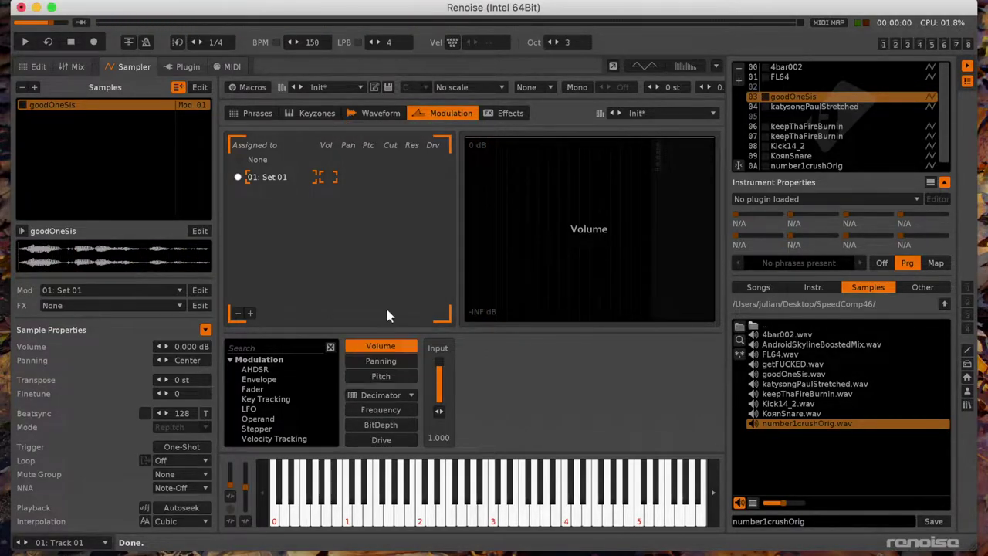
click(395, 410)
drag(439, 392, 417, 324)
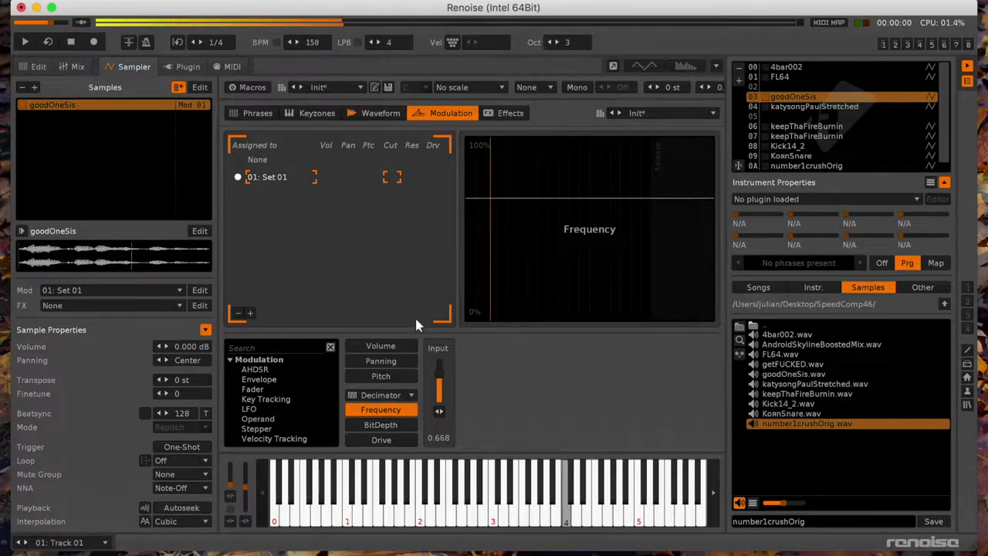
Step: Enable edit mode in the pattern editor and enter an E-3 note of instrument 03 on line 00 of Track 01
click(39, 67)
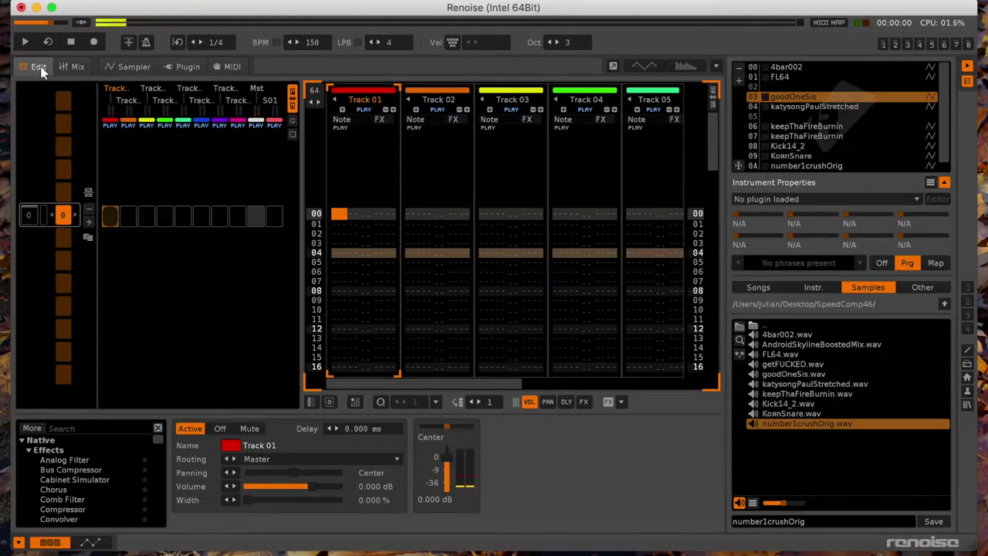
key(Escape)
key(z)
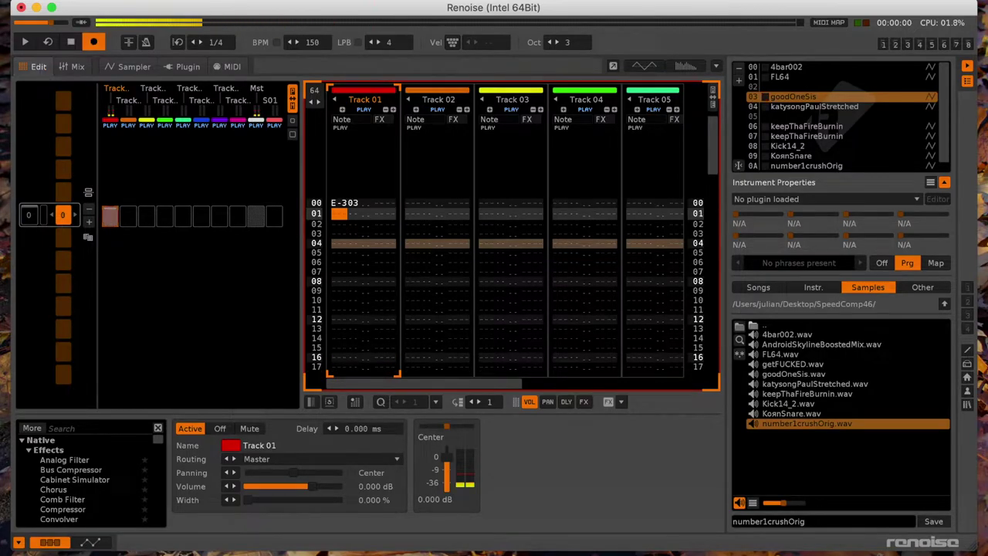
Step: Enable Beatsync for the goodOneSis sample at 32 lines with the Time-Stretch (Percussion) mode
double_click(803, 98)
click(145, 414)
double_click(188, 413)
key(Return)
click(183, 422)
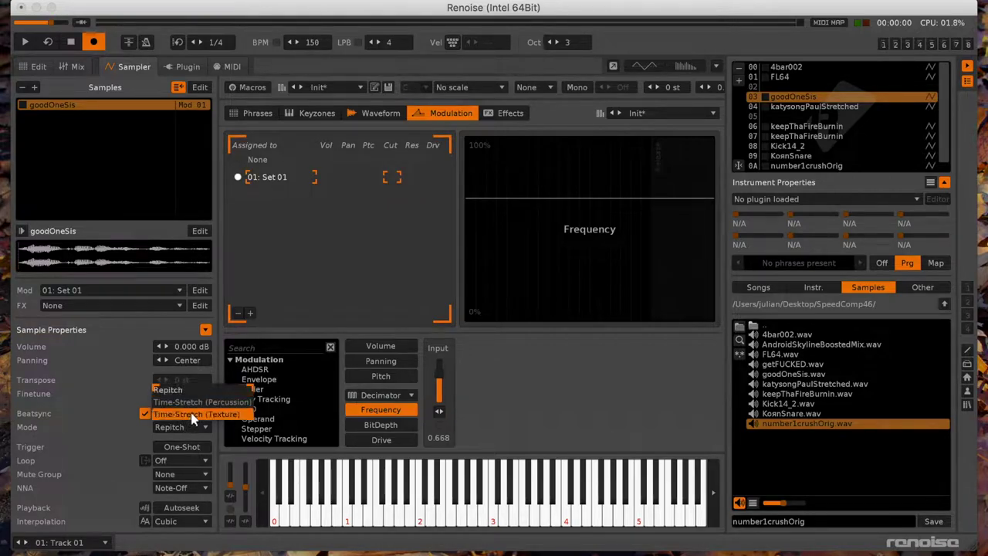
click(197, 409)
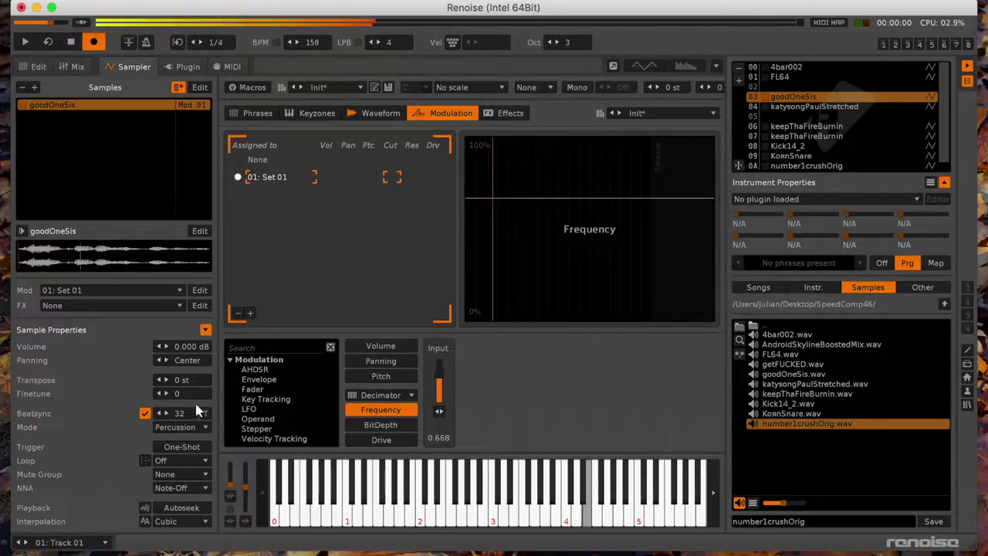
Step: Return to the pattern editor, move to Track 02 and set the song tempo to 160 BPM
click(39, 67)
key(Tab)
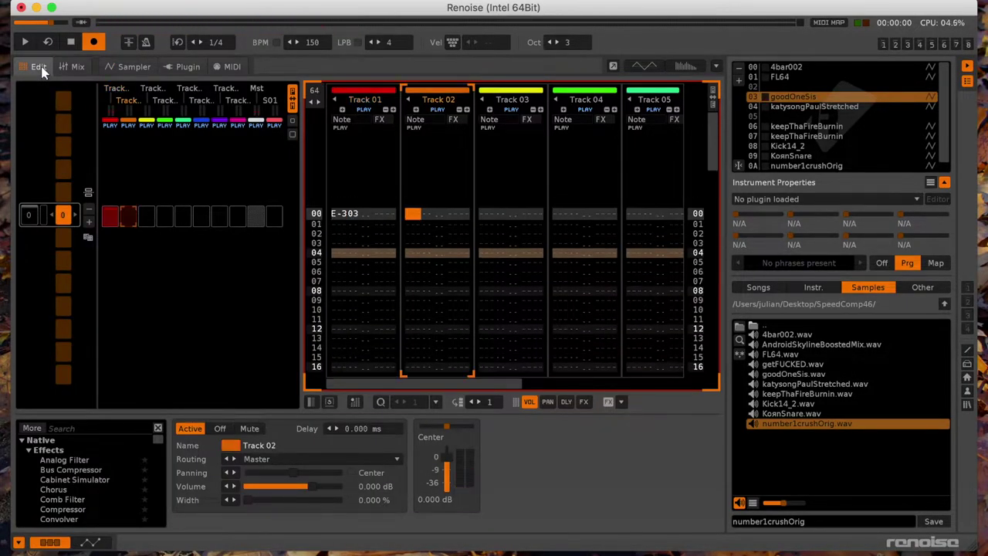
double_click(313, 44)
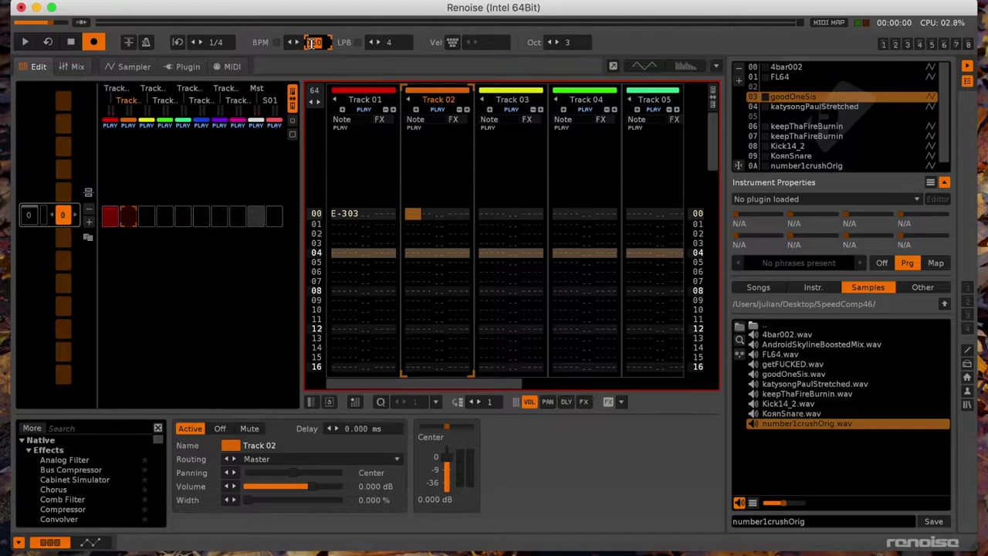
key(Return)
Step: Open the katysongPaulStretched waveform and trim the sample to a short section just before its middle
click(862, 108)
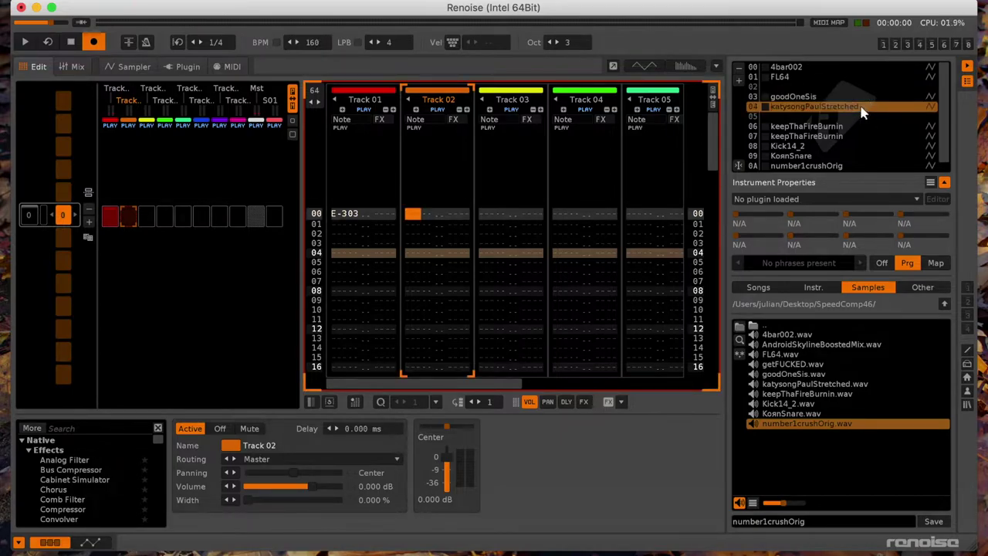
double_click(851, 111)
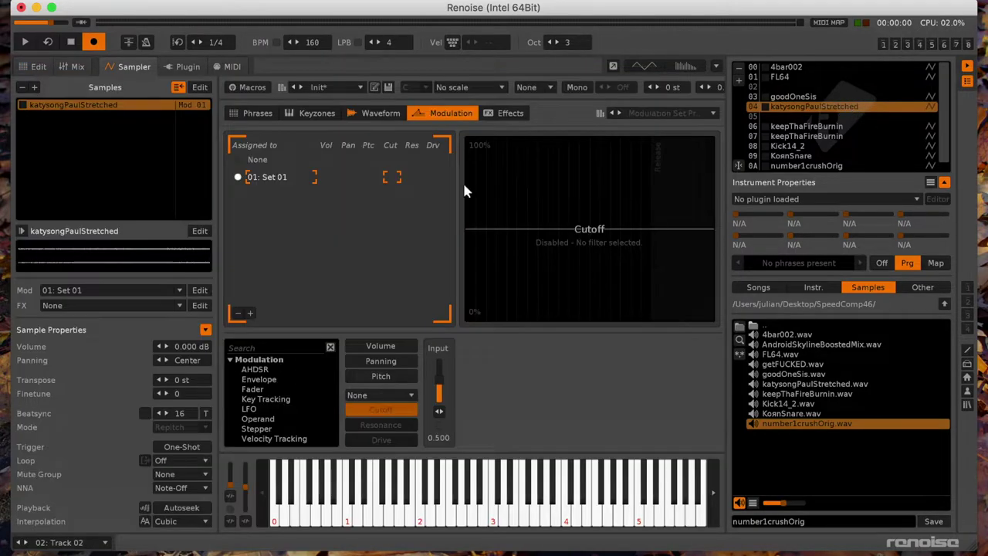
click(381, 116)
drag(414, 263, 545, 275)
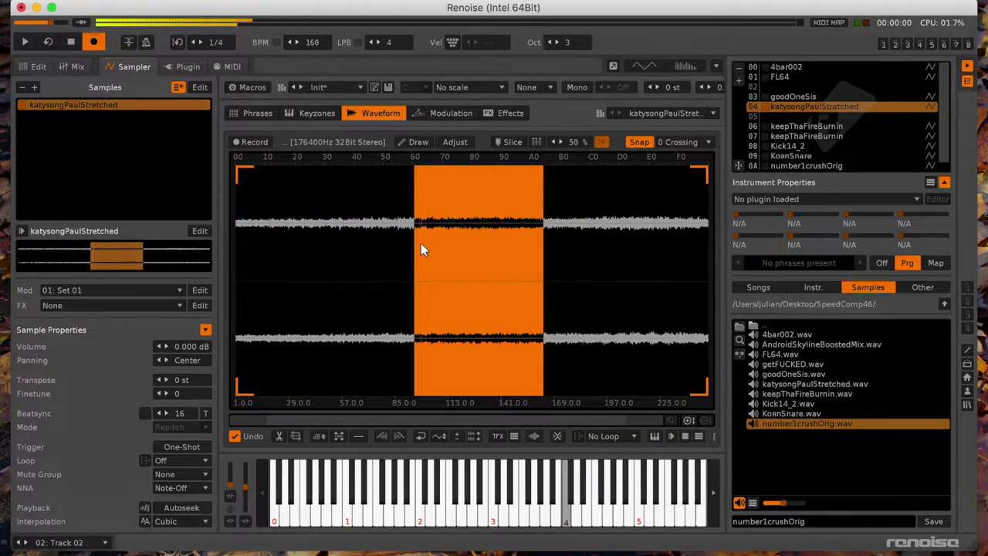
drag(440, 238, 420, 244)
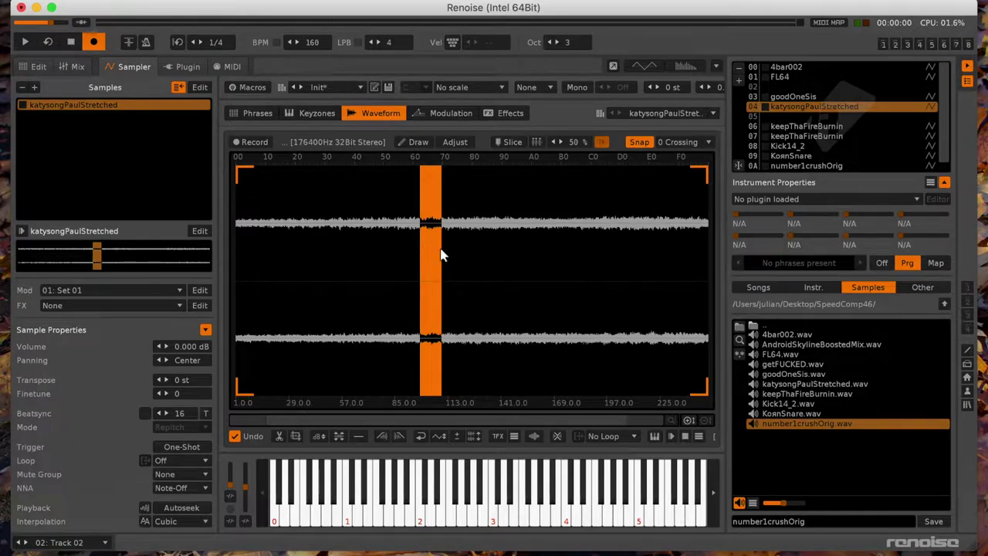
key(super+t)
key(q)
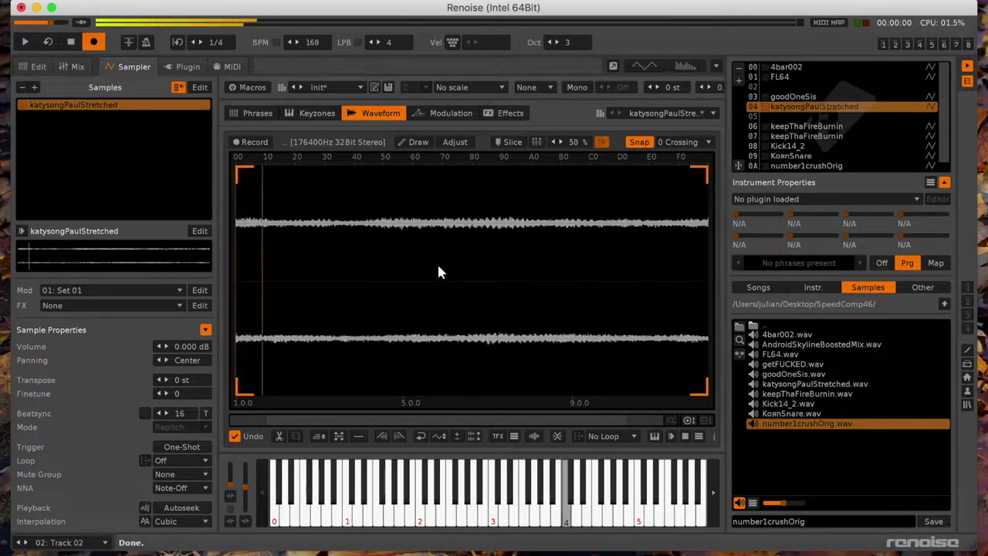
Step: Delete the first third of the trimmed katysongPaulStretched sample and audition the result
drag(395, 254, 137, 267)
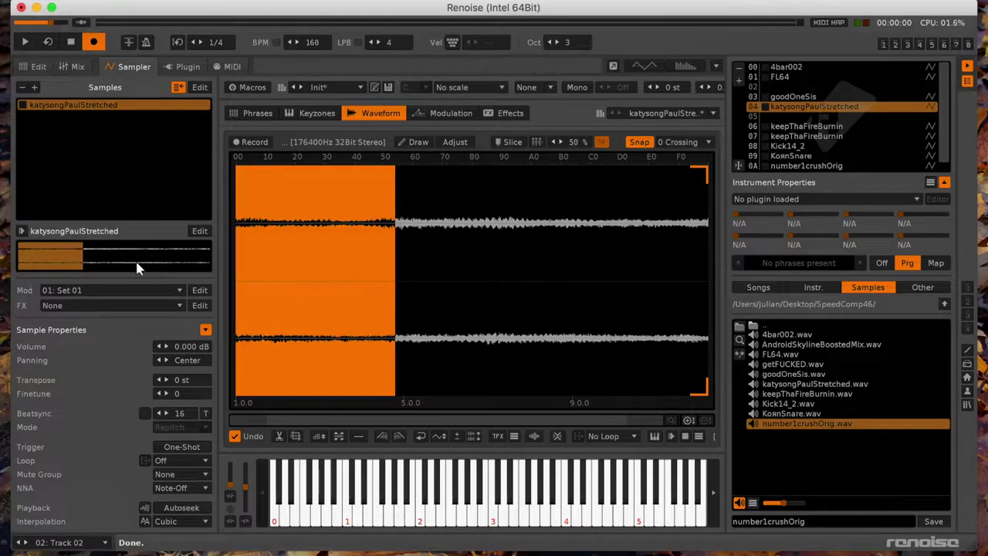
key(Delete)
key(q)
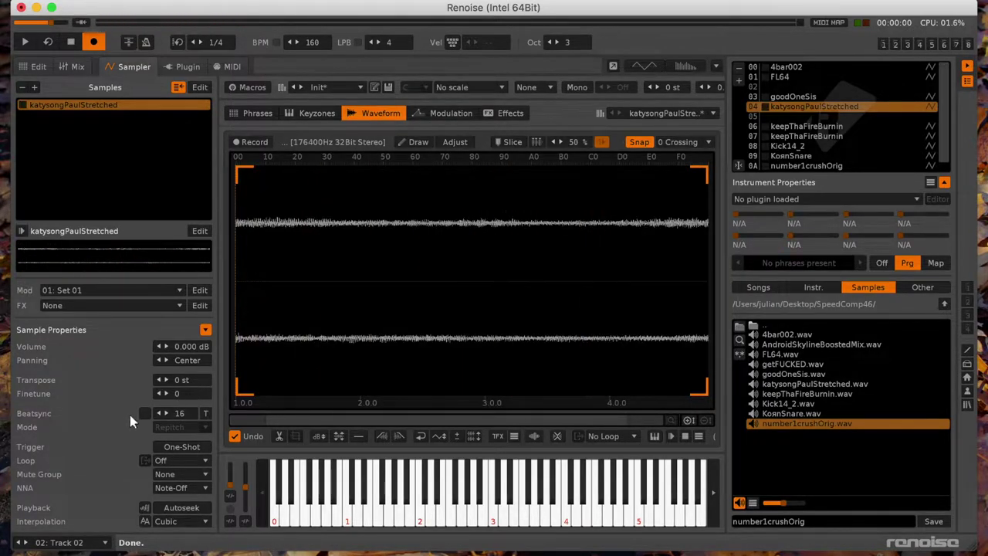
Step: Enable Beatsync for katysongPaulStretched at 16 lines in Texture mode and audition it at different pitches
click(145, 413)
click(193, 426)
click(199, 414)
key(t)
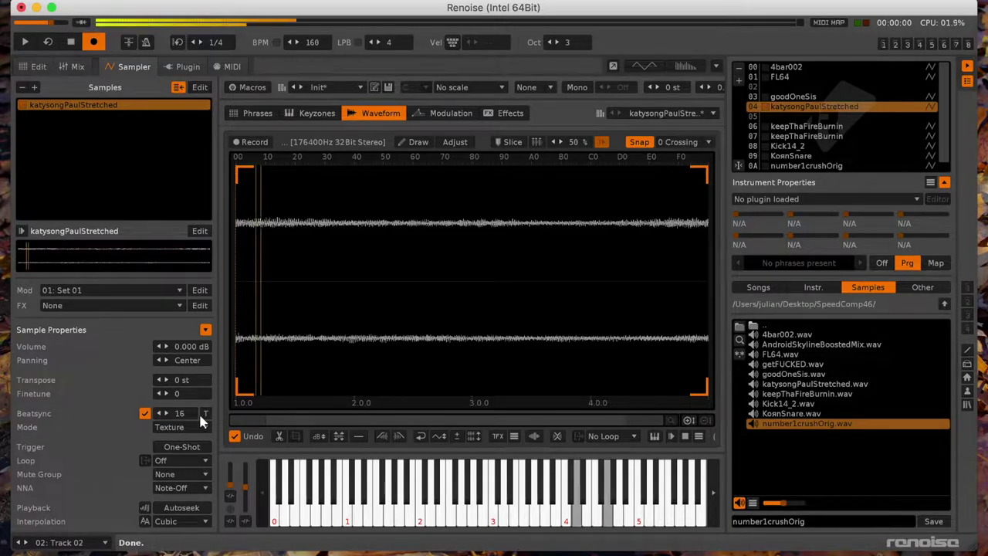
key(w)
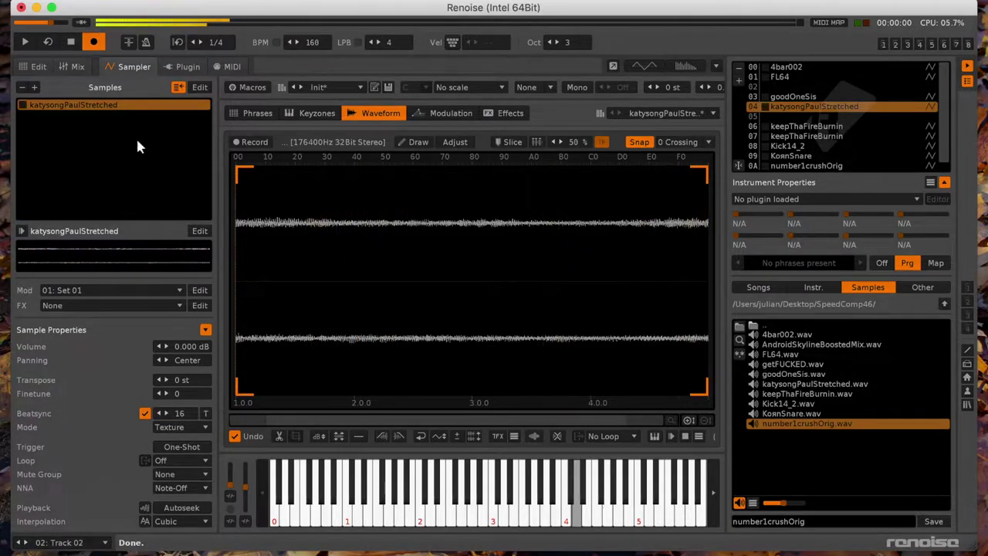
Step: Return to the pattern editor, add a second note column to Track 02 and enter E-3 and A-3 of instrument 04 on line 00
click(31, 68)
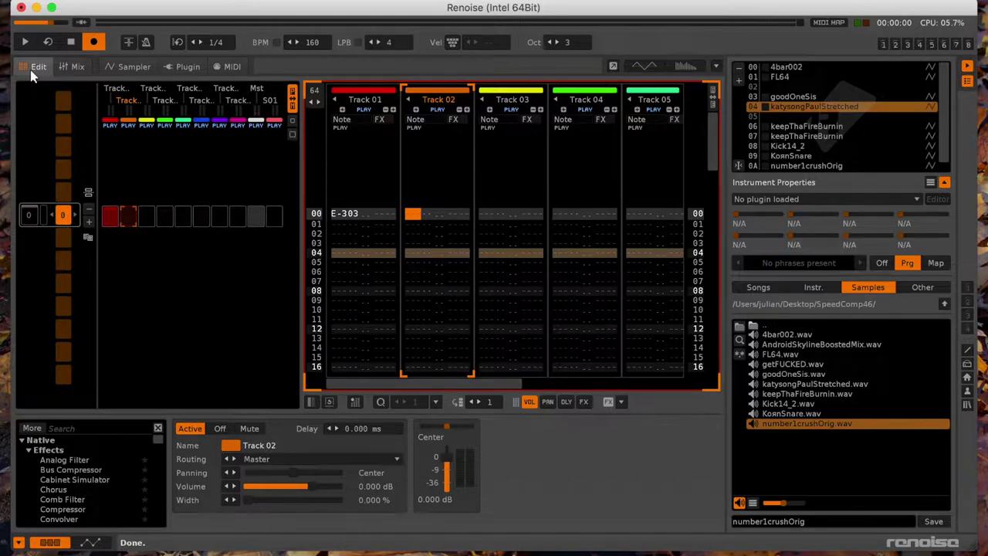
key(c)
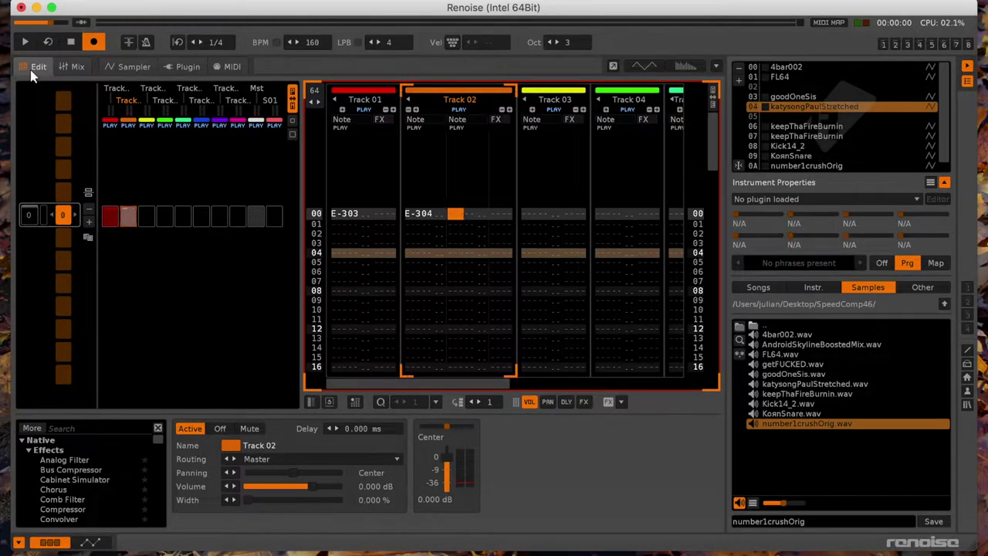
key(n)
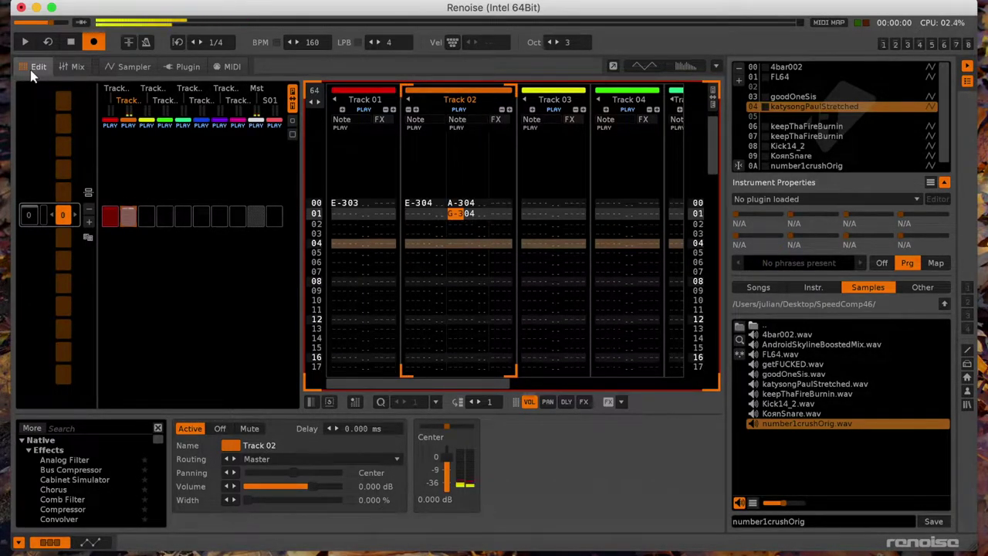
key(Up)
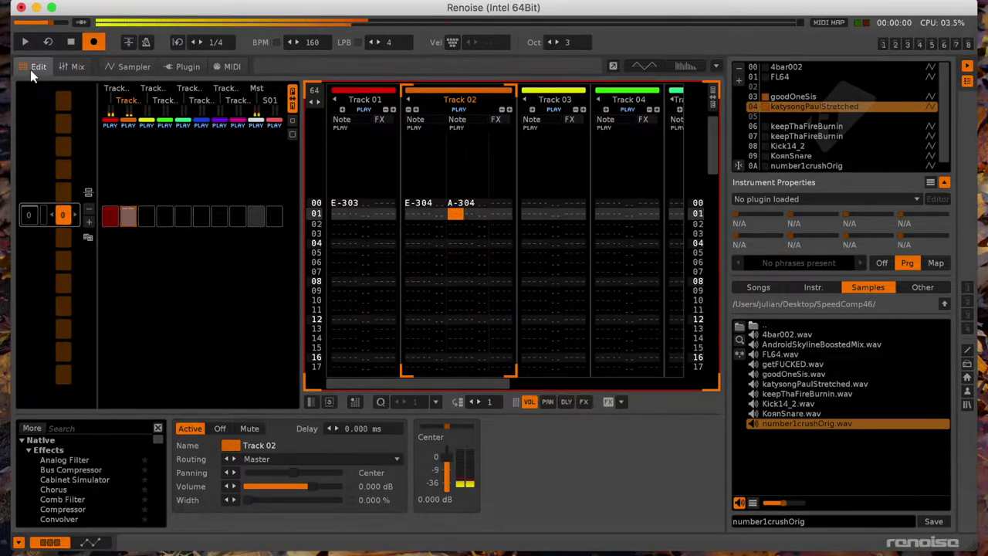
key(Up)
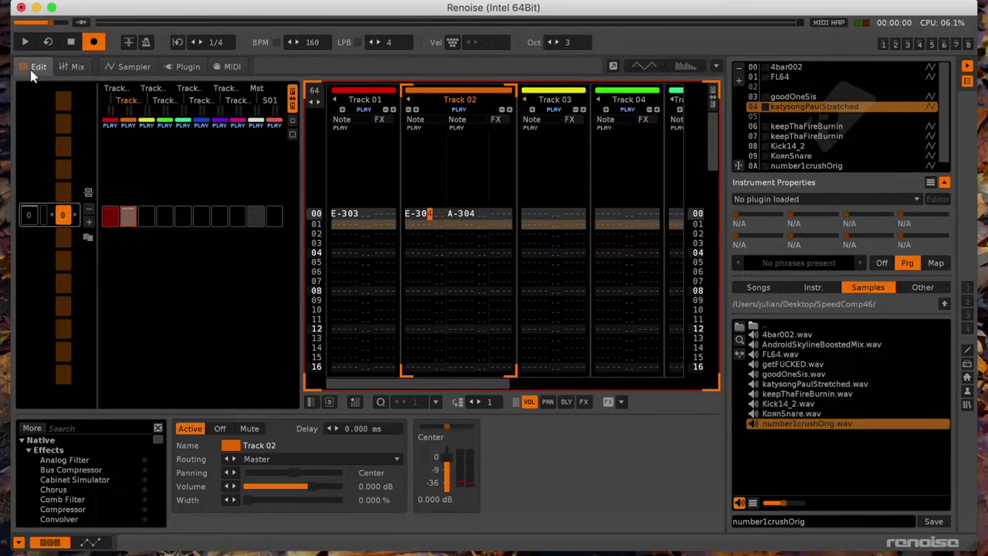
Step: Replace Track 02's notes on line 00 with C-4 and G-4 of instrument 04
key(comma)
key(Up)
key(Tab)
key(t)
key(Up)
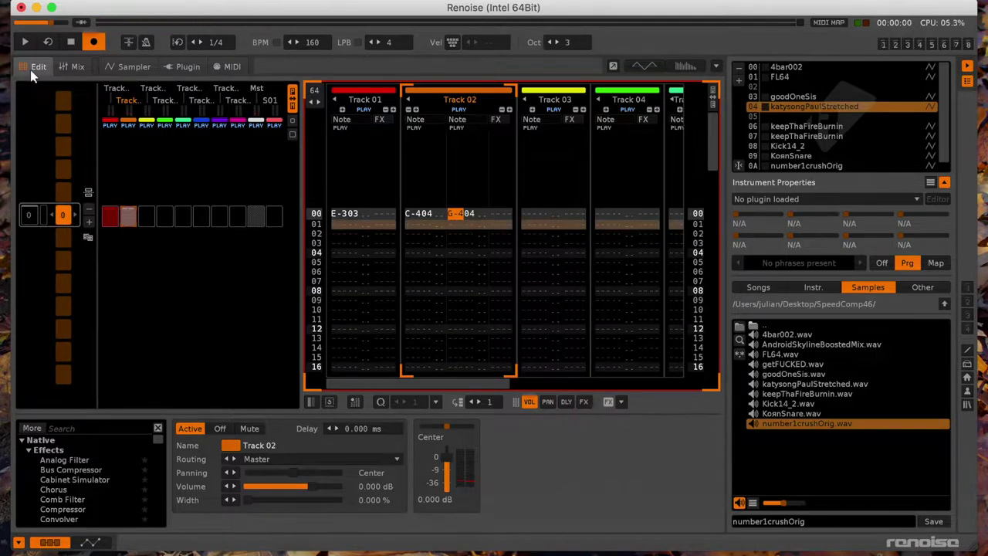
key(Down)
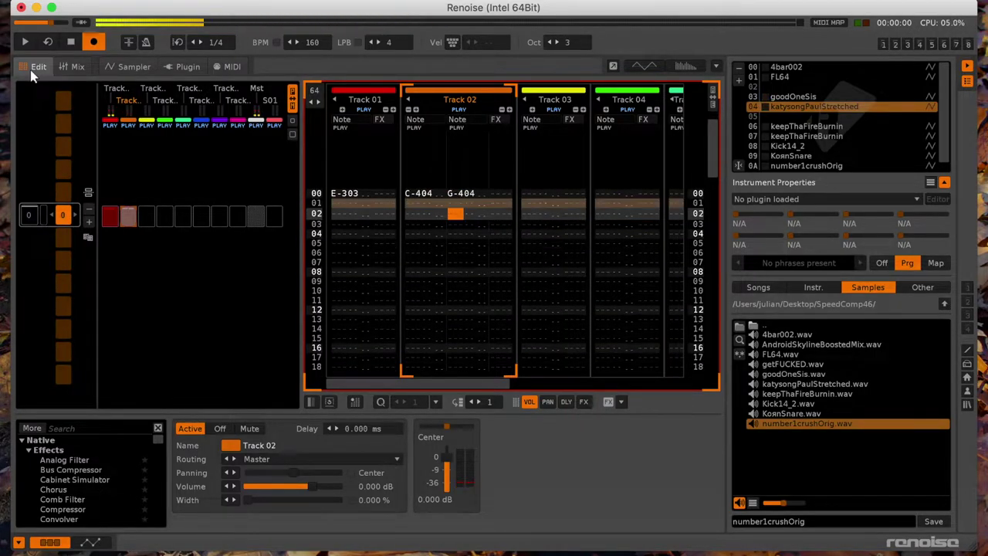
Step: Enter C-4 and G-4 notes of instrument 04 in the two note columns of Track 02 on line 16
key(Down)
key(Down)
key(Down)
key(Down)
key(Down)
key(Down)
key(Down)
key(Down)
key(Down)
key(Left)
key(Down)
key(Down)
key(Down)
key(Down)
key(Down)
key(Down)
key(q)
key(Up)
key(t)
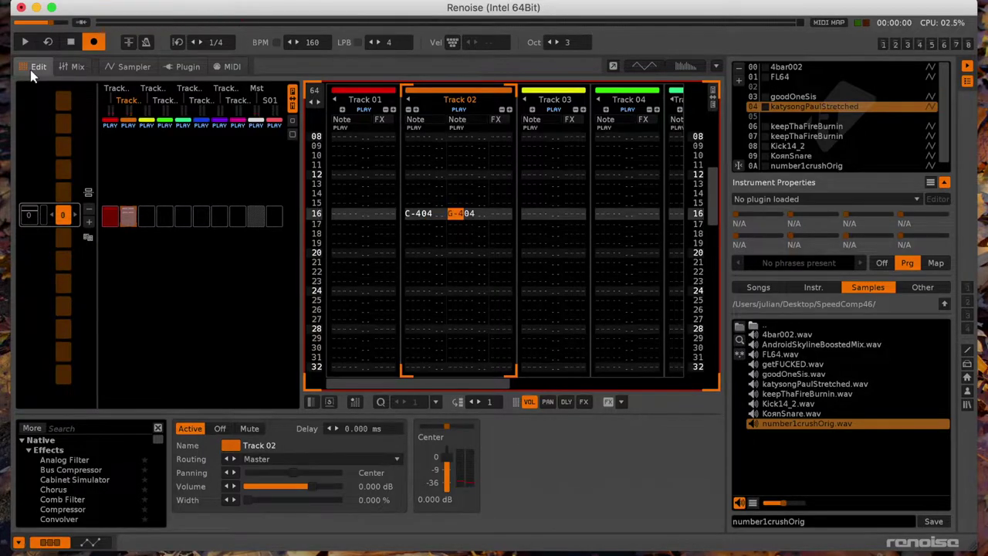
Step: Enter C-3 and D-4 notes of instrument 04 in the two note columns of Track 02 on line 32
key(Down)
key(Down)
key(Down)
key(Down)
key(Down)
key(Down)
key(Down)
key(Down)
key(Down)
key(Down)
key(Down)
key(Down)
key(Down)
key(Down)
key(Down)
key(Down)
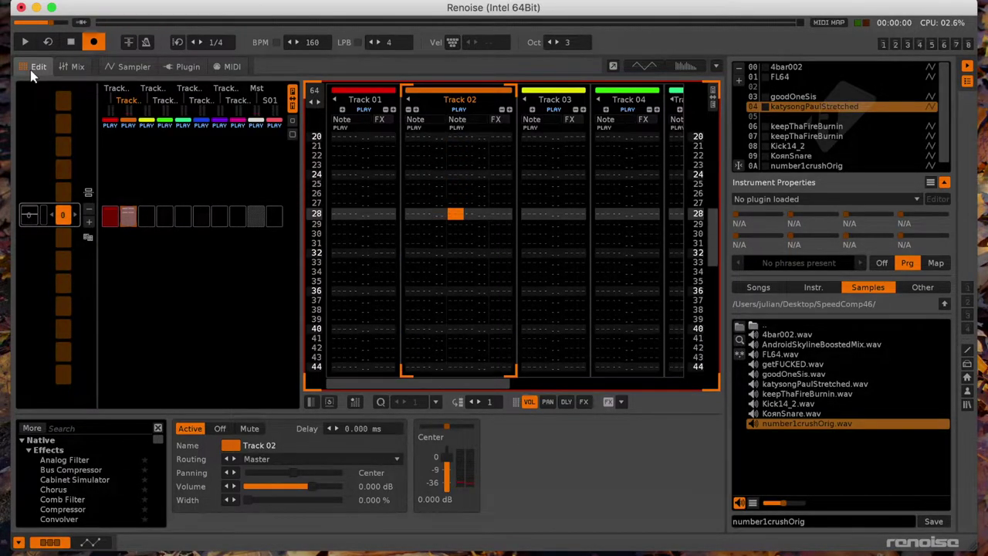
key(3)
key(Up)
key(w)
key(Left)
key(Up)
key(q)
key(Up)
key(z)
Step: Change Track 02's notes on line 16 to C-3 and A-4 of instrument 04 and return to line 00
key(Up)
key(Up)
key(Up)
key(Up)
key(Up)
key(Up)
key(Up)
key(Up)
key(Up)
key(Up)
key(Up)
key(Up)
key(Up)
key(Up)
key(Up)
key(Up)
key(Up)
key(Up)
key(Up)
key(Up)
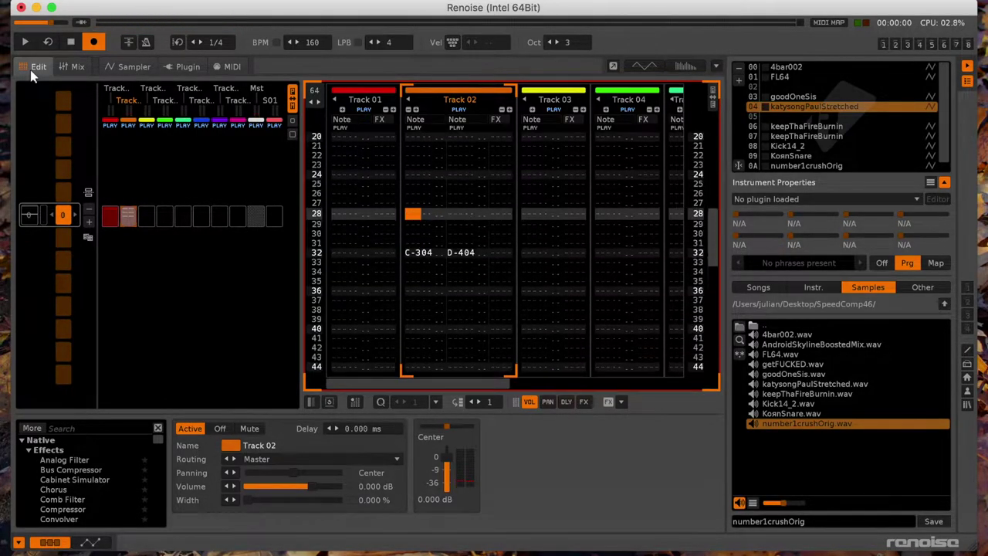
key(Up)
key(Up)
key(Up)
key(Up)
key(Up)
key(Up)
key(Up)
key(Up)
key(Up)
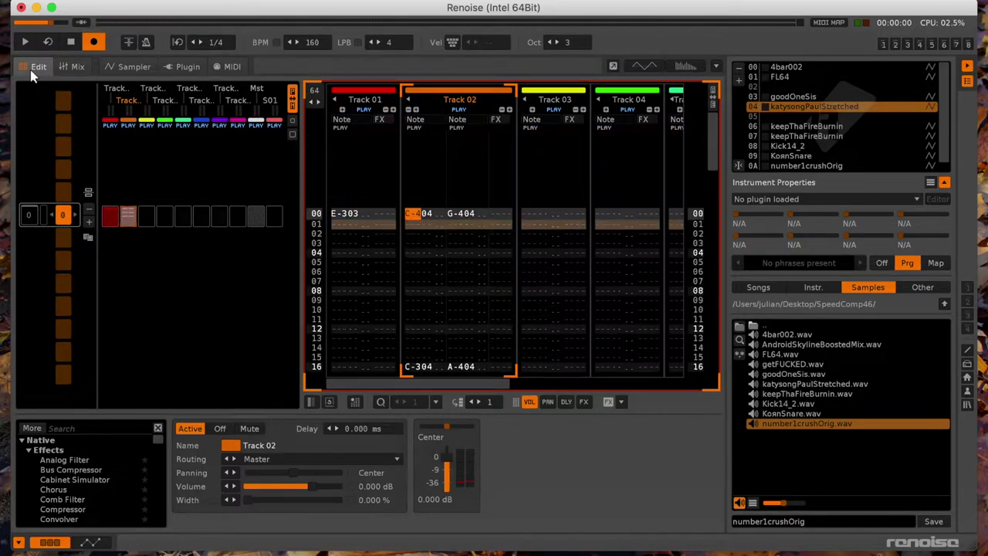
Step: Set katysongPaulStretched's loop mode to PingPong and its interpolation to Linear
double_click(814, 109)
click(179, 455)
click(187, 456)
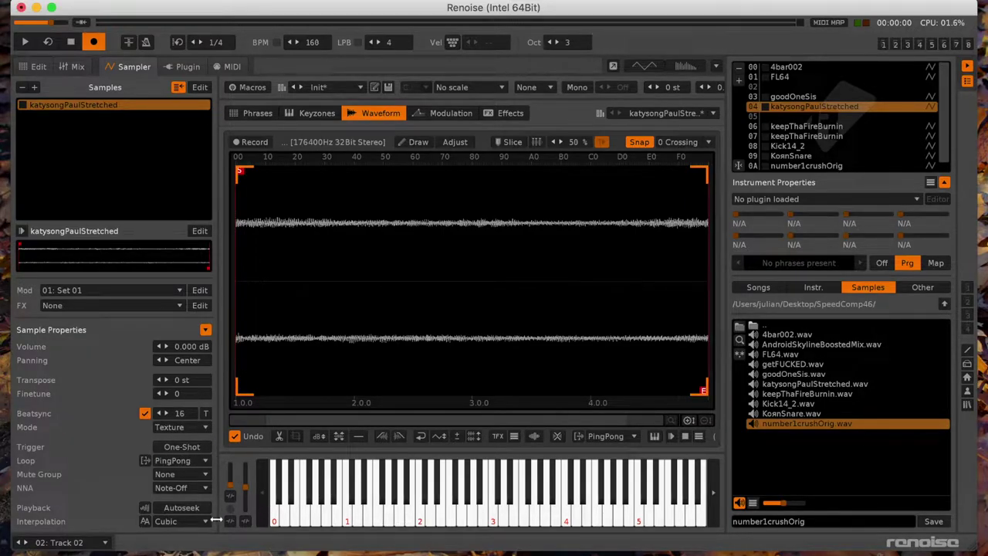
click(173, 522)
click(183, 488)
Step: Assign a Vowel filter to katysongPaulStretched's modulation set 01
click(456, 116)
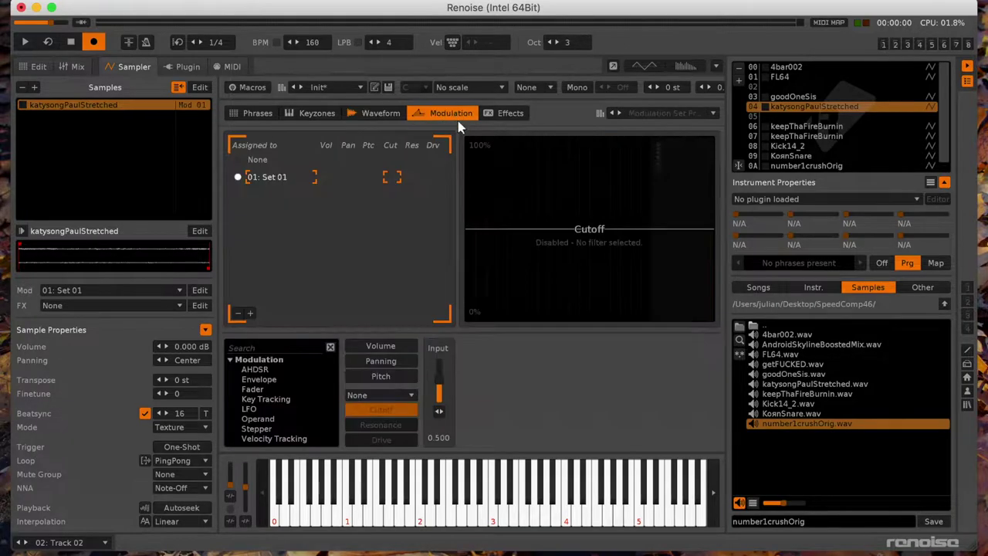
click(388, 395)
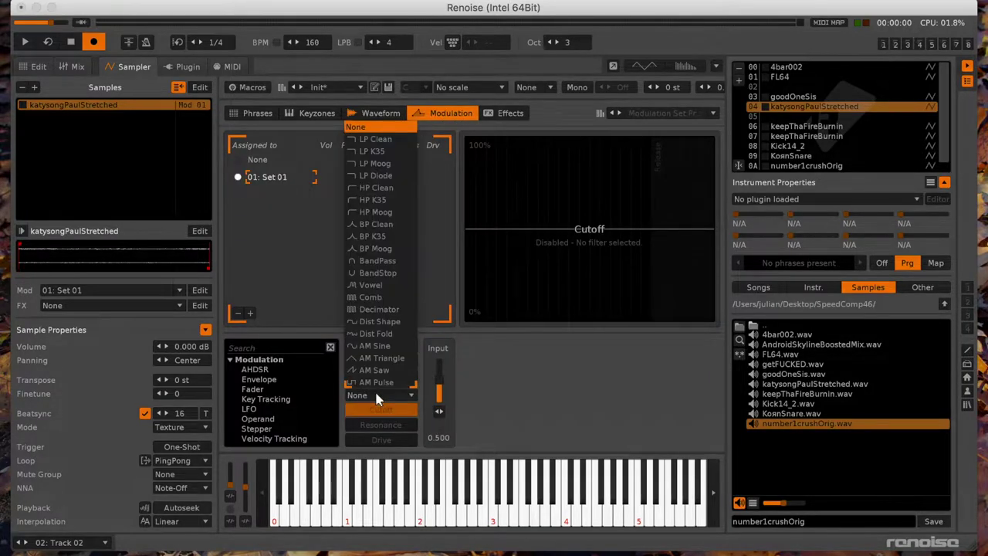
click(376, 289)
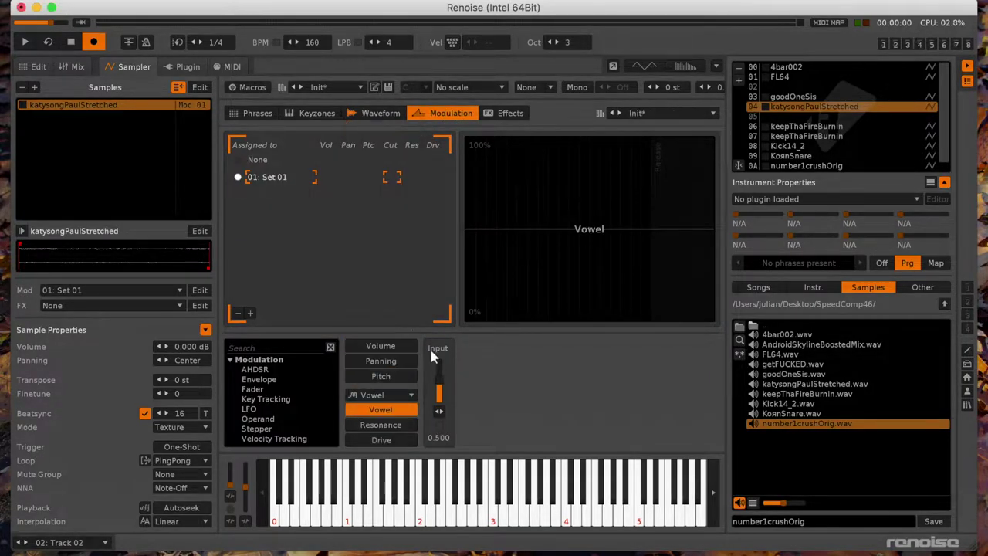
Step: Play the pattern in the pattern editor, move to Track 03 and duplicate the pattern in the sequence
click(39, 67)
key(space)
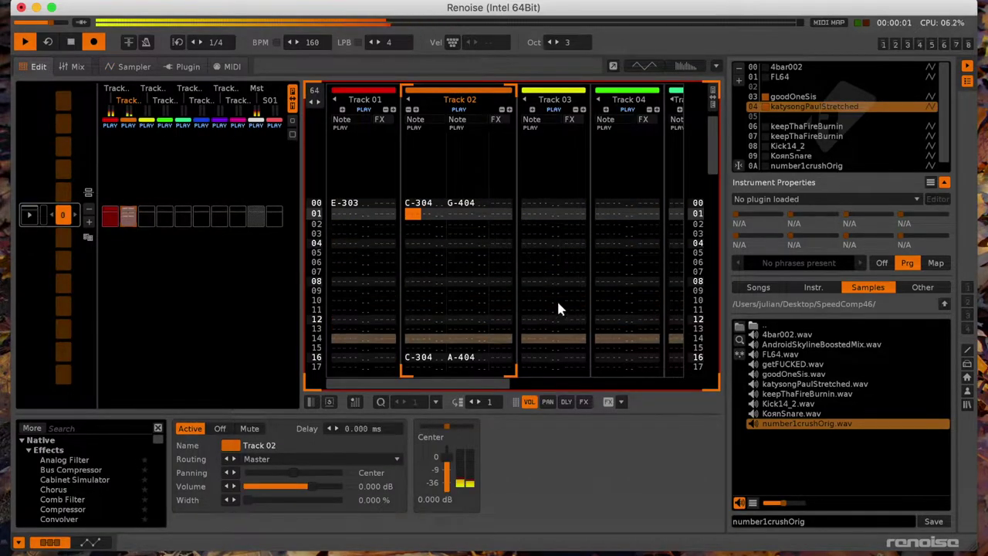
click(526, 202)
click(88, 238)
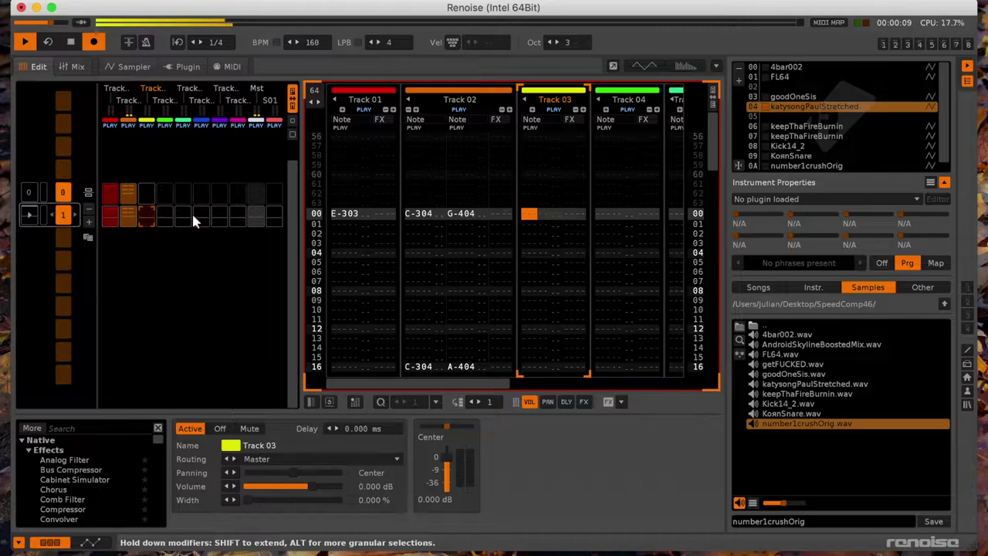
key(space)
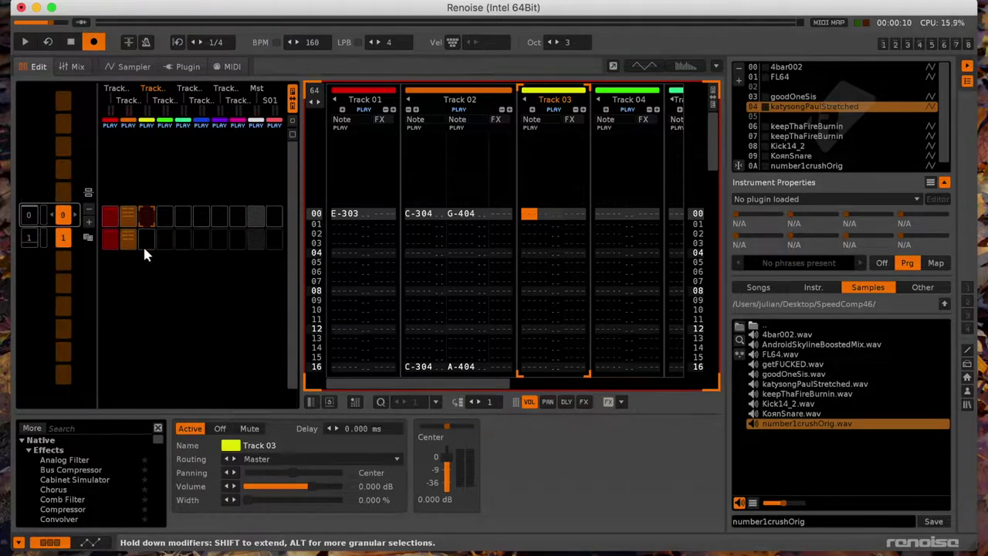
Step: Open instrument 06 keepThaFireBurnin's waveform and trim the sample to a short section just before its middle
click(843, 127)
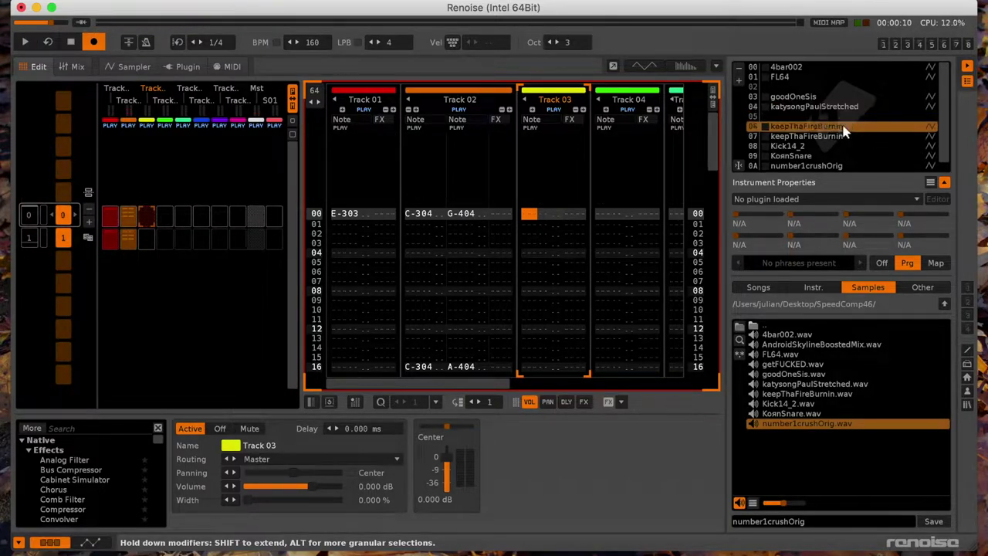
double_click(800, 128)
click(366, 116)
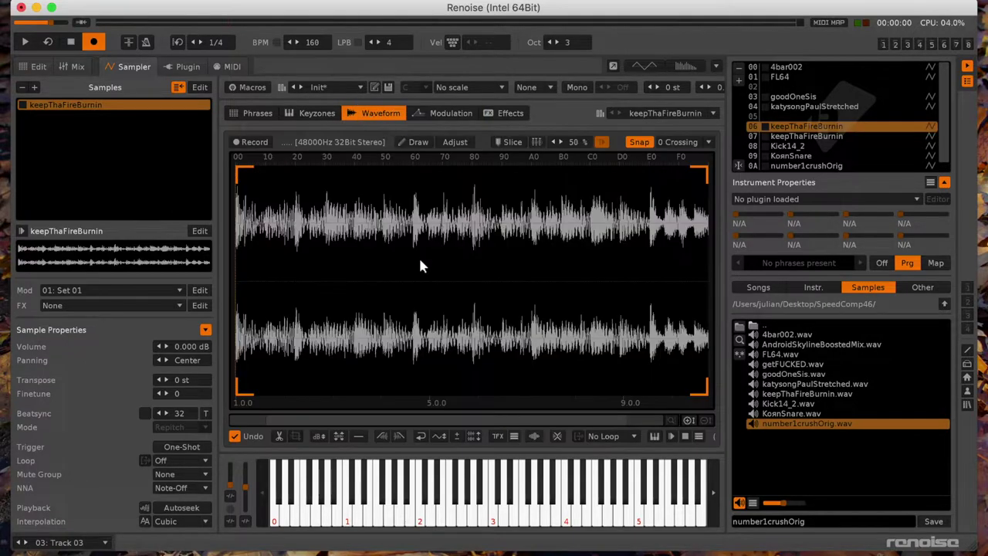
key(q)
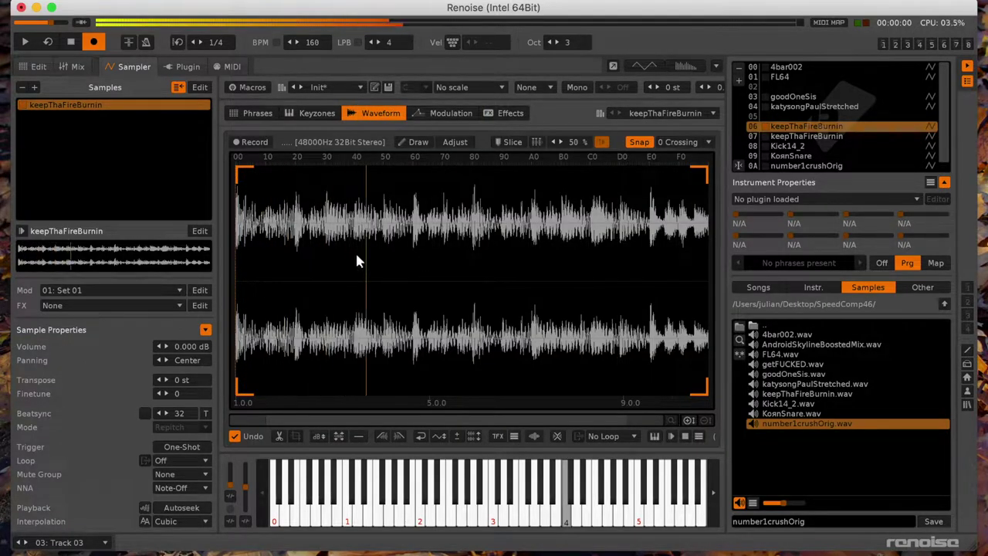
click(412, 245)
mouse_move(414, 246)
mouse_down()
mouse_move(443, 247)
mouse_move(431, 248)
mouse_move(428, 265)
mouse_move(446, 242)
mouse_move(429, 255)
mouse_up()
key(q)
key(q)
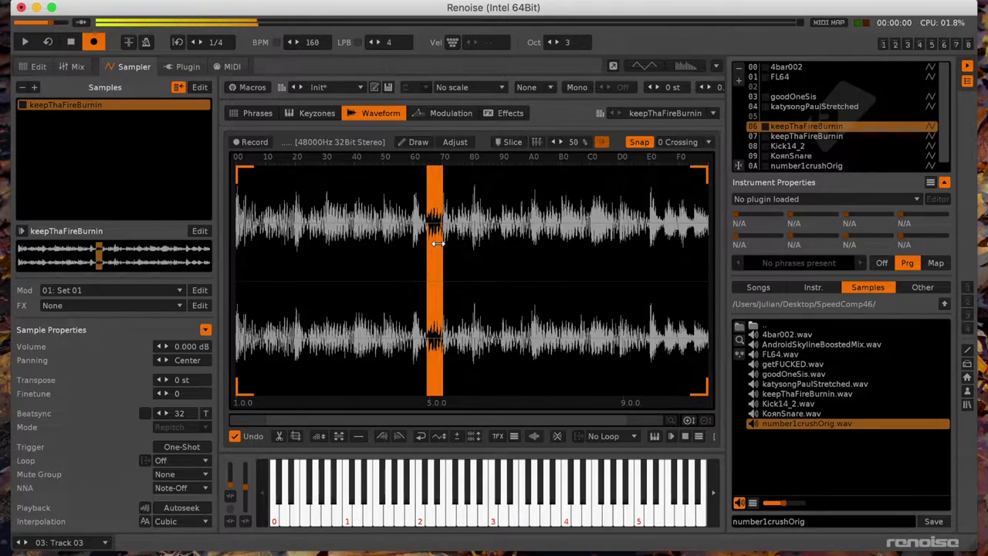
key(super+t)
key(q)
key(q)
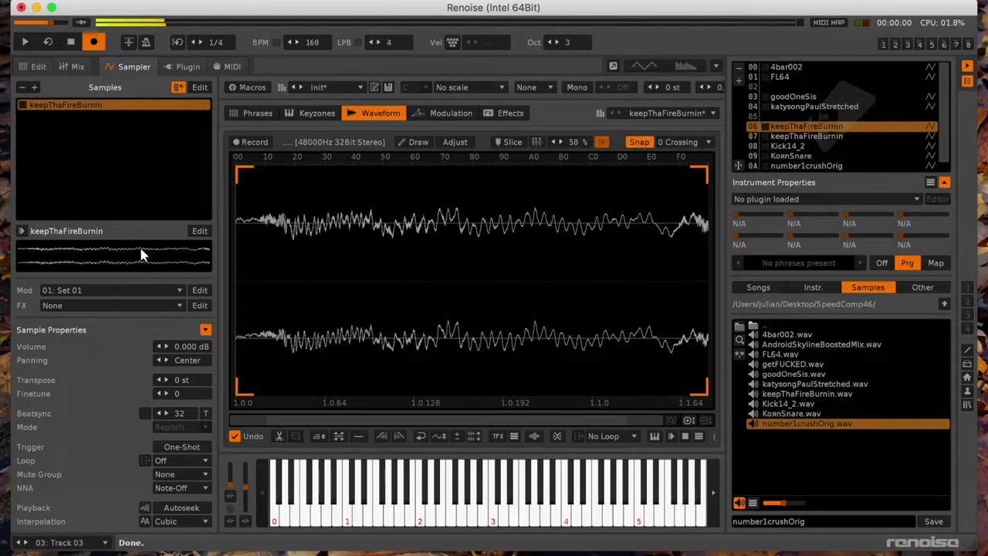
Step: Fade in the first tenth of the trimmed keepThaFireBurnin sample
drag(281, 241, 215, 290)
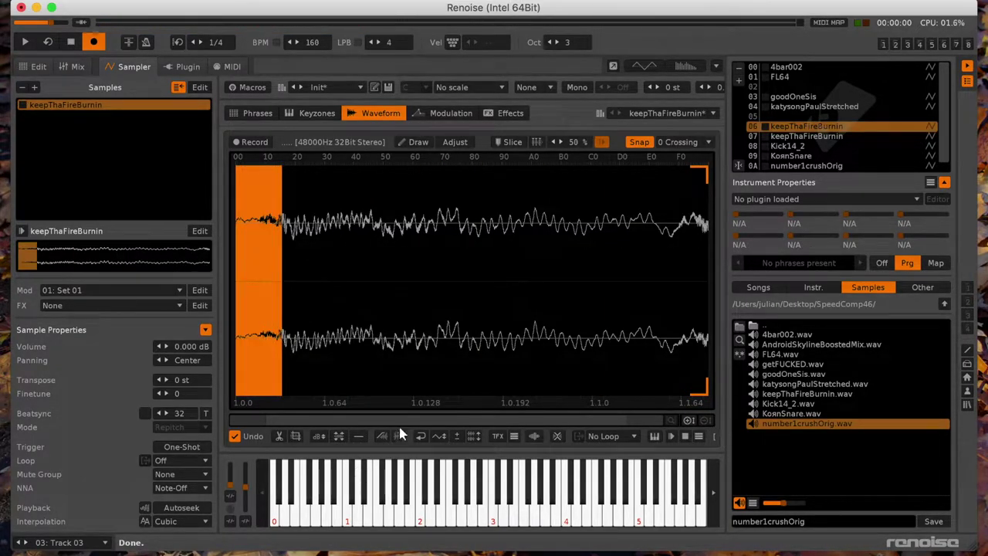
click(382, 436)
Step: Delete the tail of the keepThaFireBurnin sample and fade out its last third
drag(627, 261, 761, 253)
key(Delete)
drag(545, 267, 814, 288)
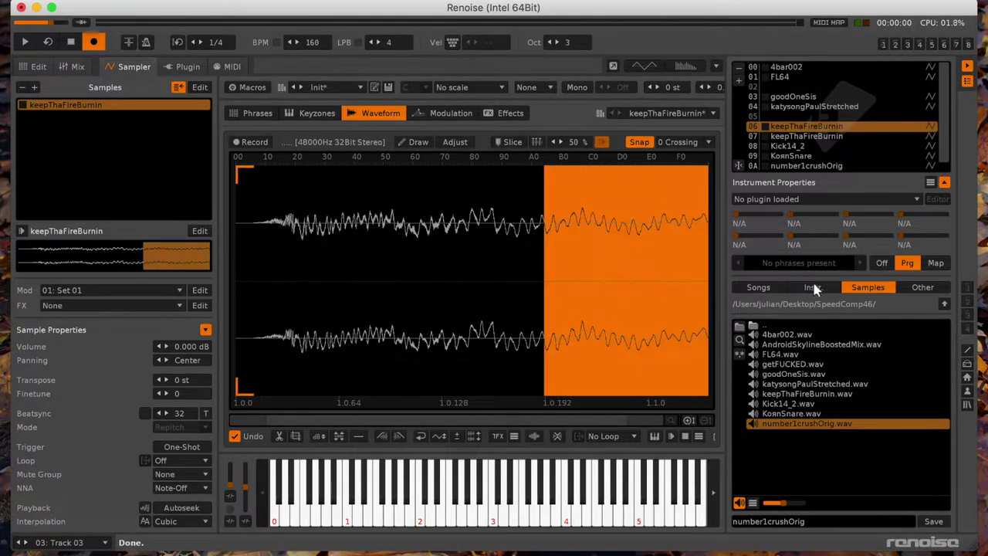
click(399, 437)
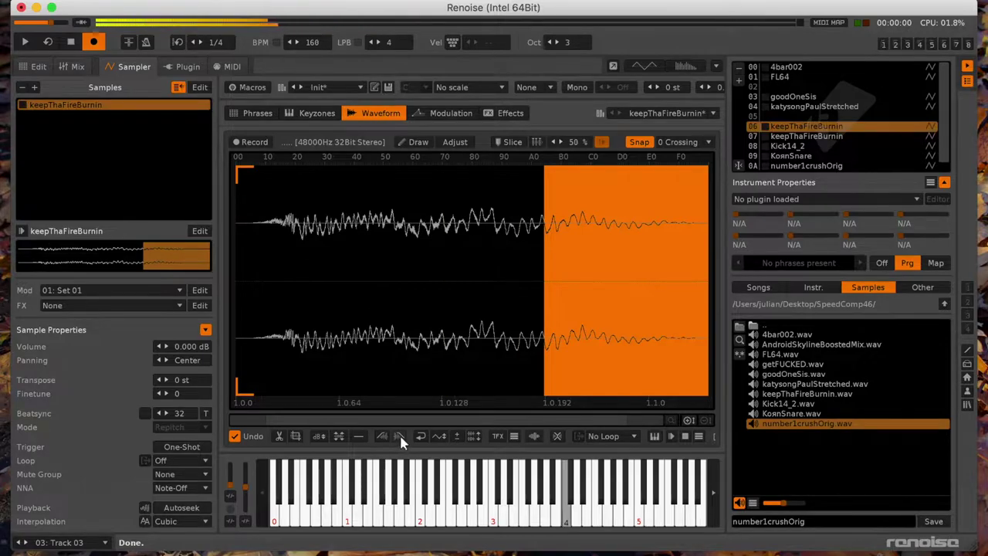
Step: Return to the pattern editor and enter C-4 with instrument 06 on row 00 of Track 03
click(434, 120)
click(39, 67)
key(q)
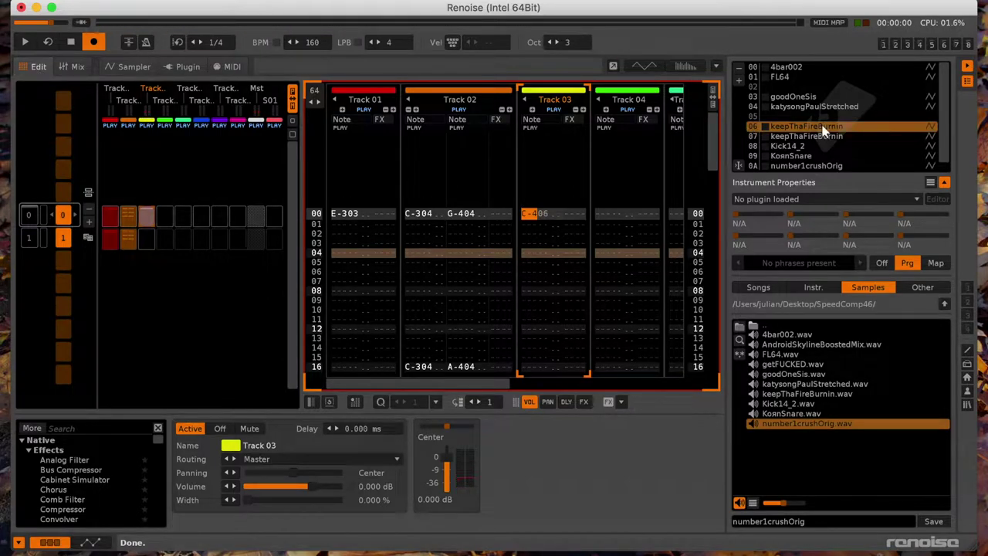
Step: Create a phrase for instrument 06 keepThaFireBurnin and enter C-4 on its row 00
double_click(821, 127)
click(253, 109)
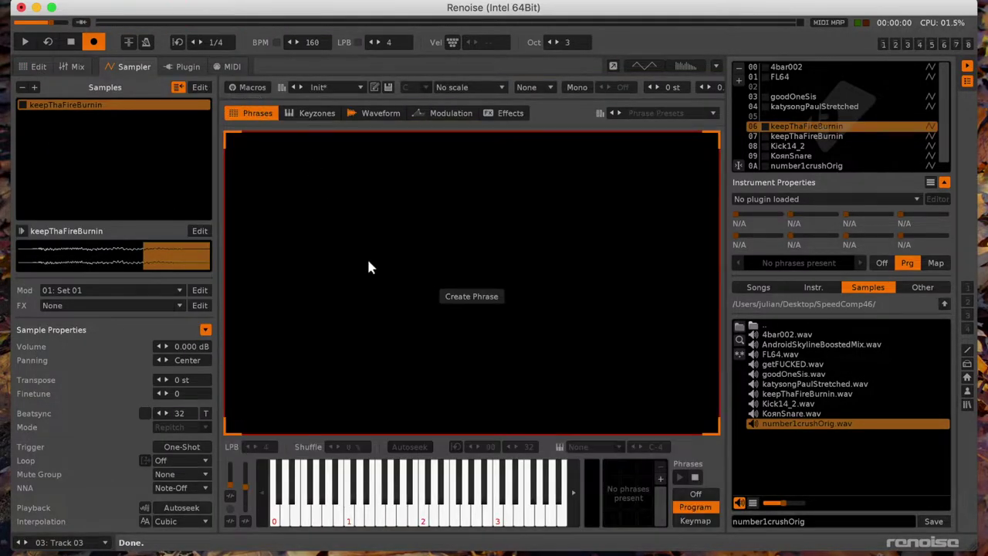
click(491, 301)
key(q)
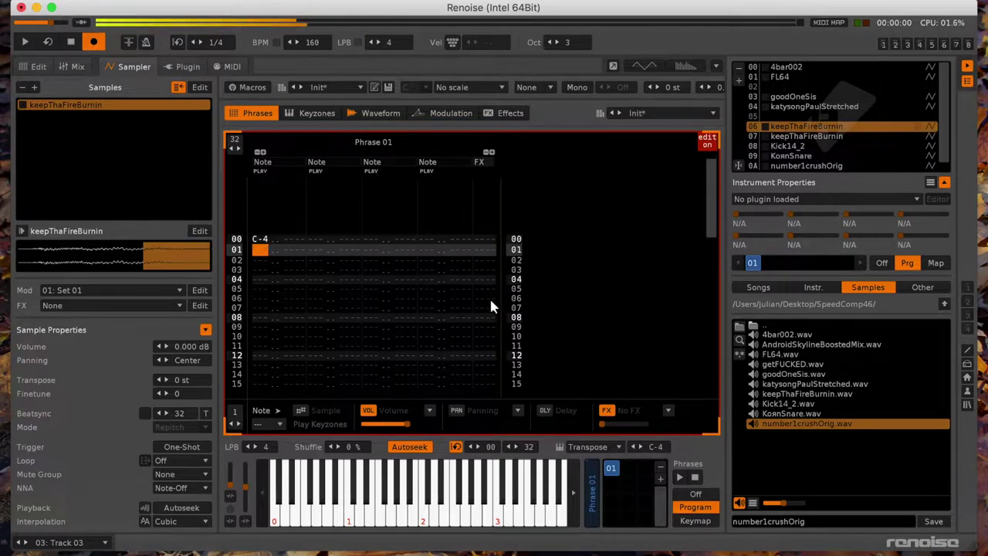
Step: Enter C-4, G-4, E-4 and A#4 on rows 00 to 03 of the phrase's first note column
key(r)
key(Up)
key(Up)
key(Up)
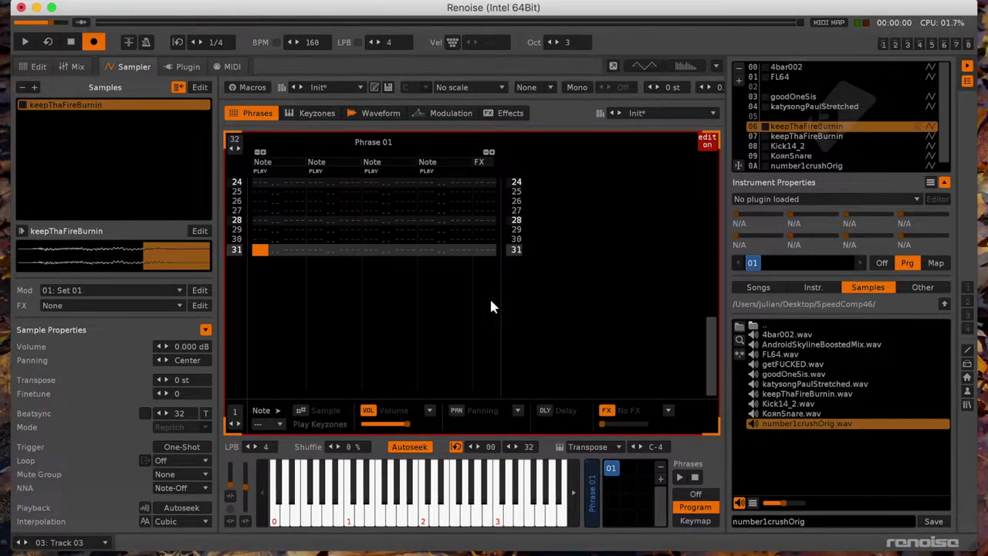
key(Down)
key(q)
key(t)
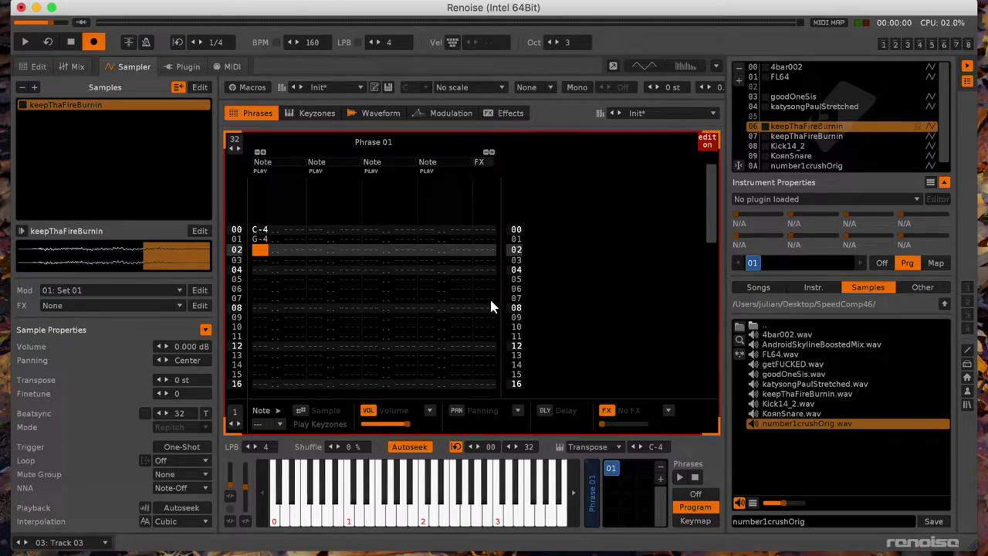
key(e)
key(7)
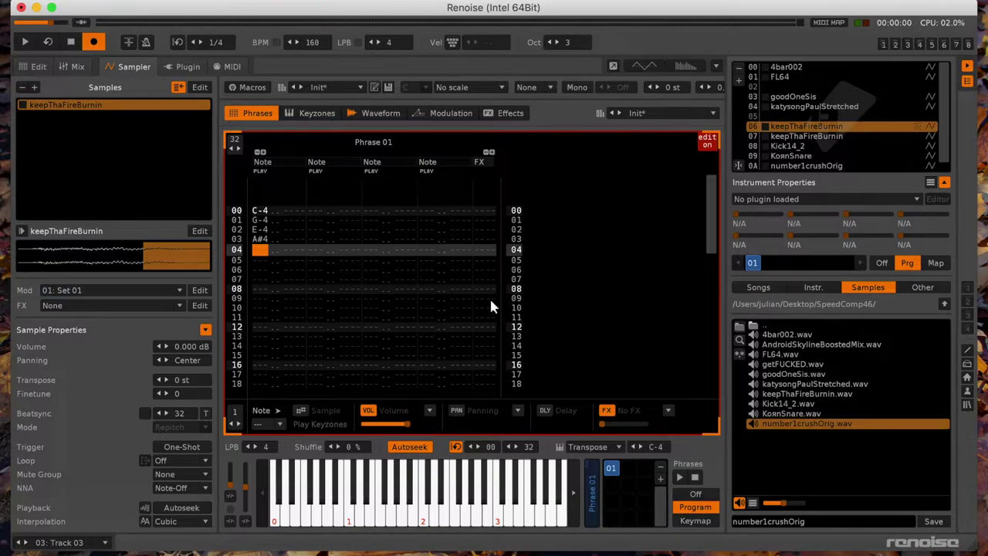
Step: Add C-4 and A#4 on rows 04 and 05 and set the phrase length to 6 lines
key(q)
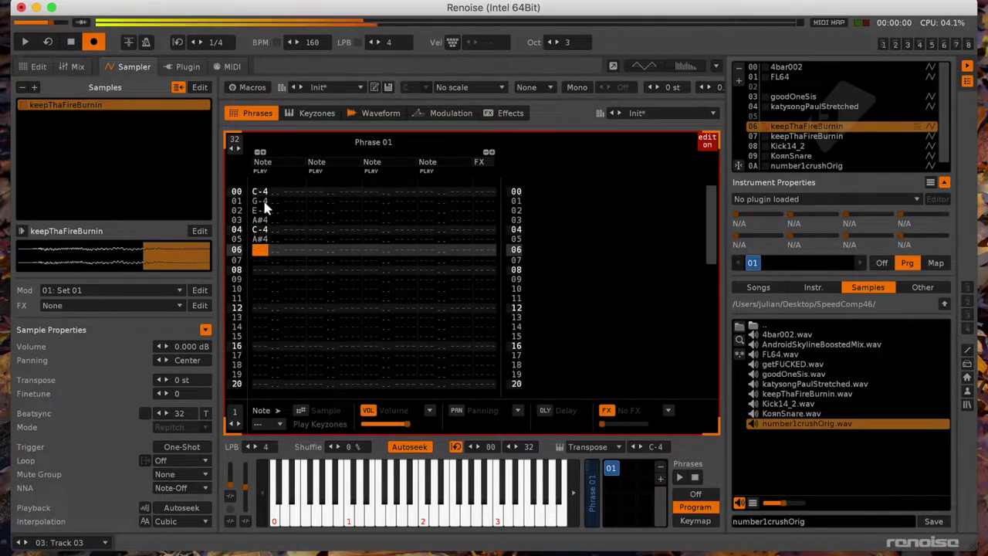
key(7)
key(Down)
key(Down)
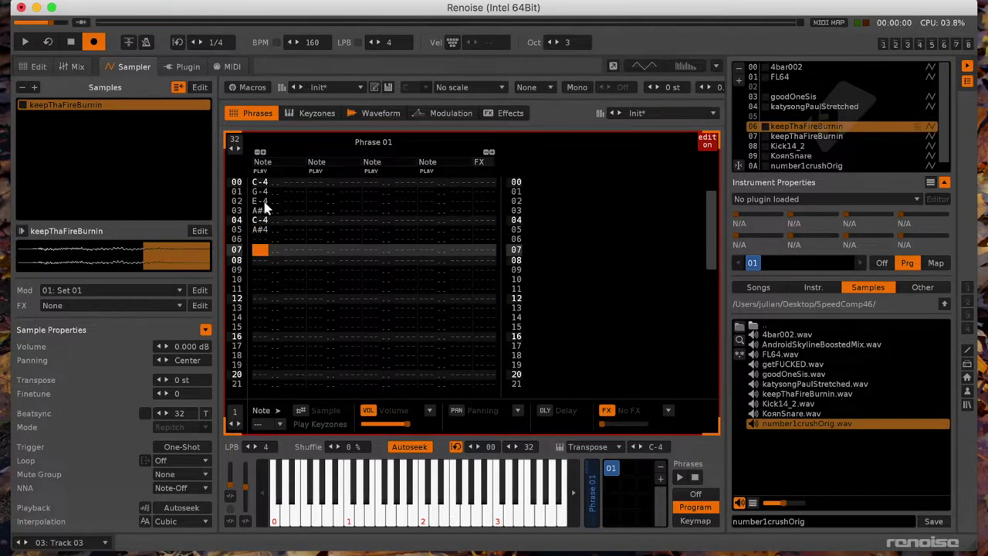
key(Up)
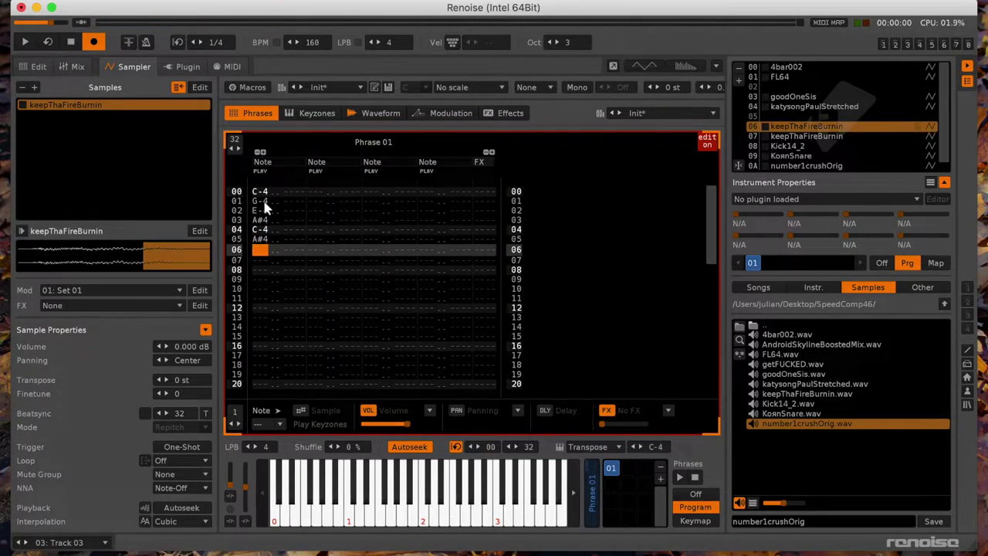
double_click(235, 141)
text(6)
key(Return)
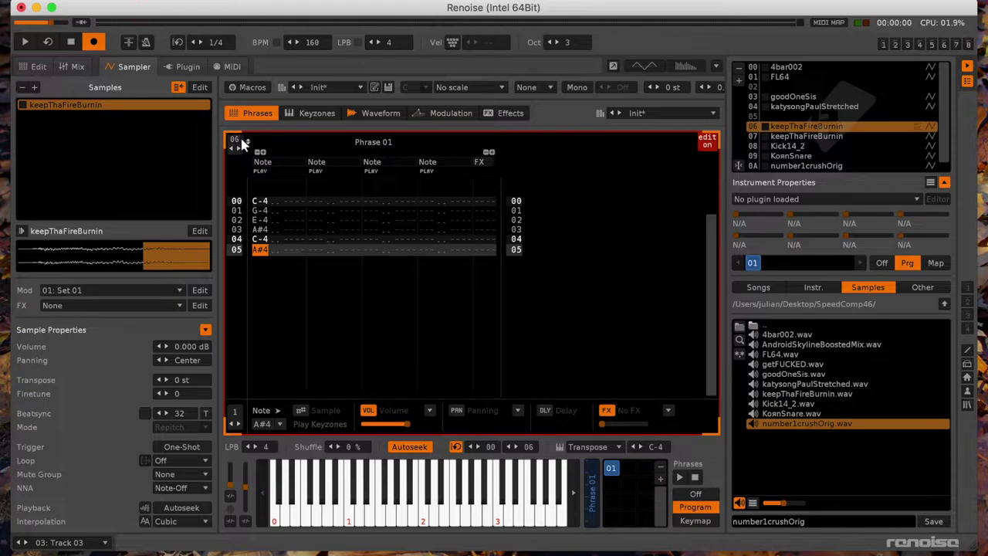
Step: Set the phrase's LPB to 2 and play the song to hear it, looking briefly at the instrument's modulation
scroll(267, 447, up, 2)
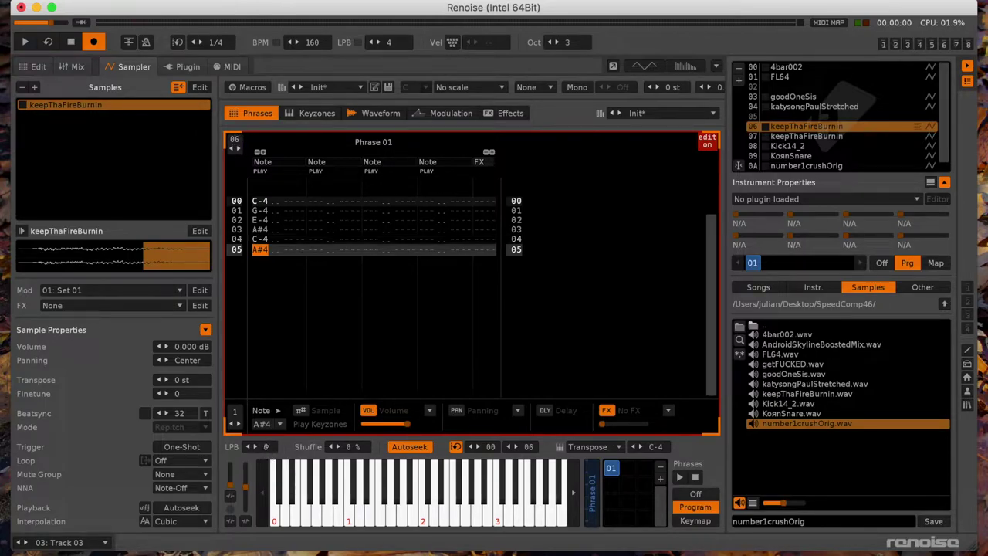
scroll(267, 447, down, 4)
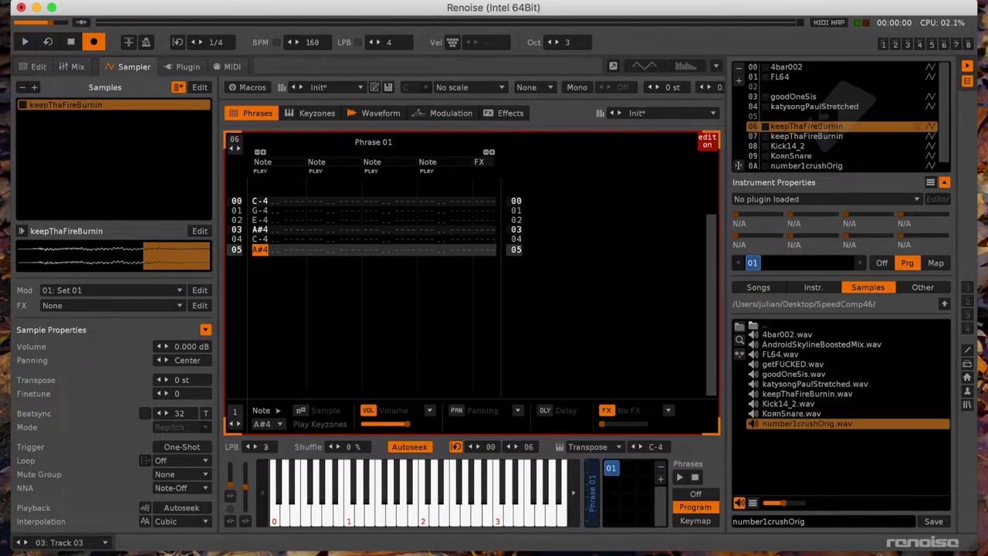
key(space)
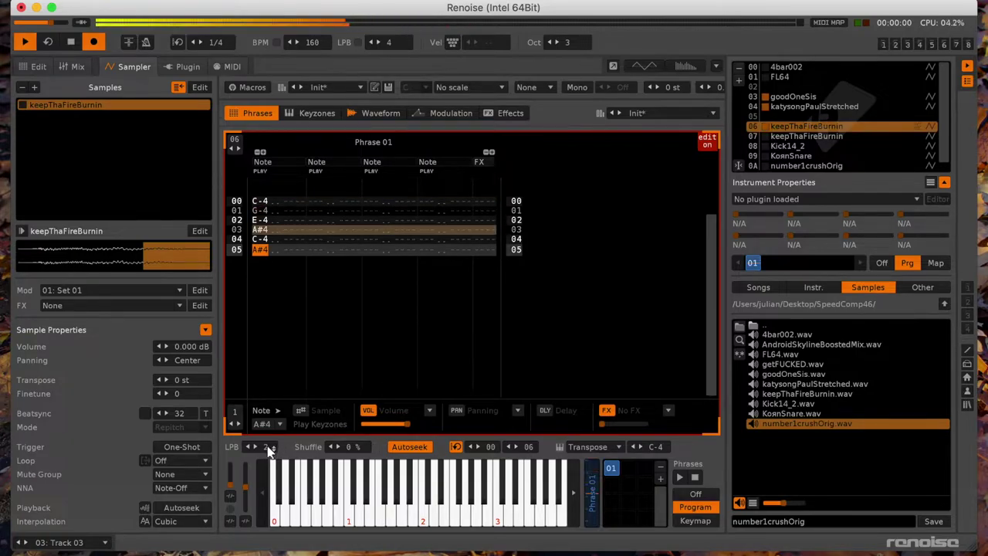
click(440, 112)
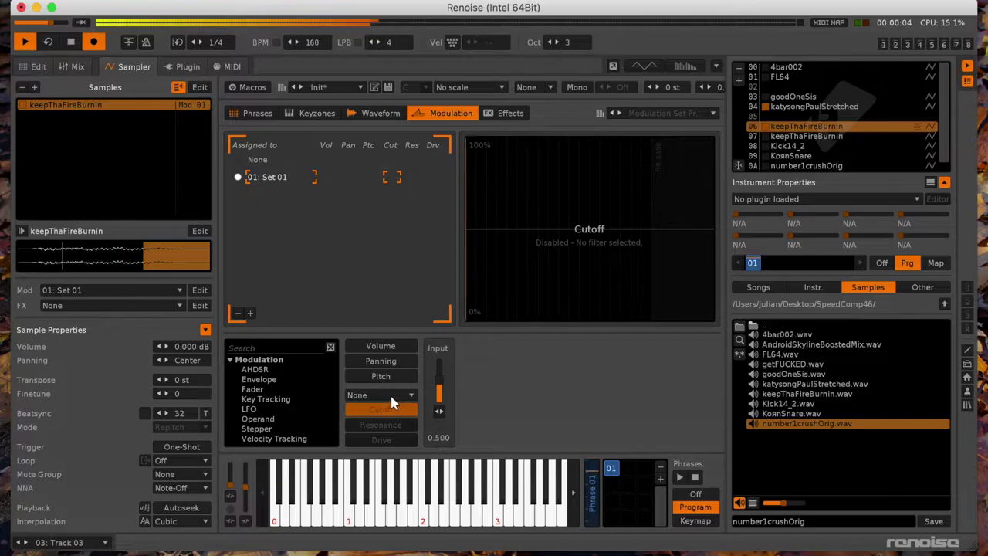
click(266, 116)
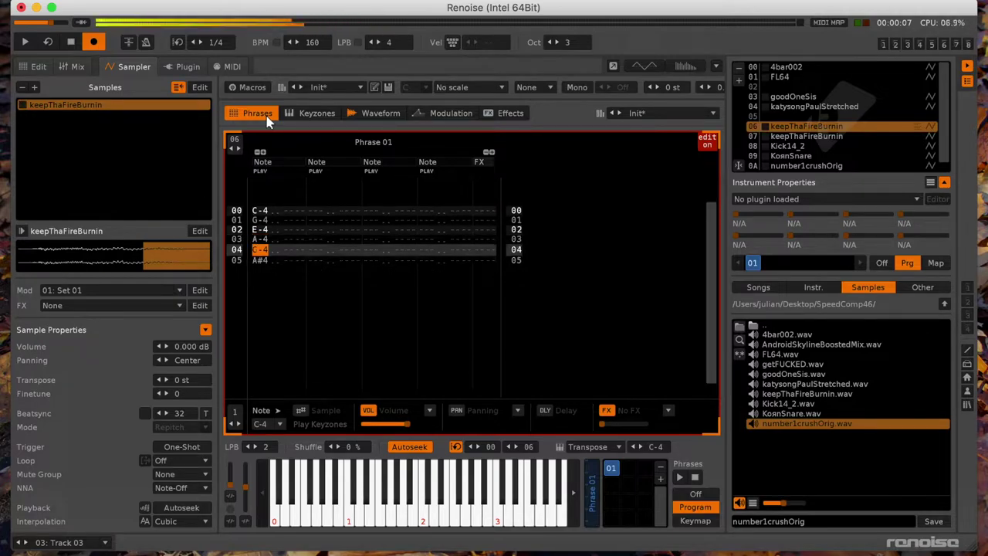
Step: Try G#4 on rows 03 and 05 of the phrase and listen to it in playback
key(u)
key(Up)
key(6)
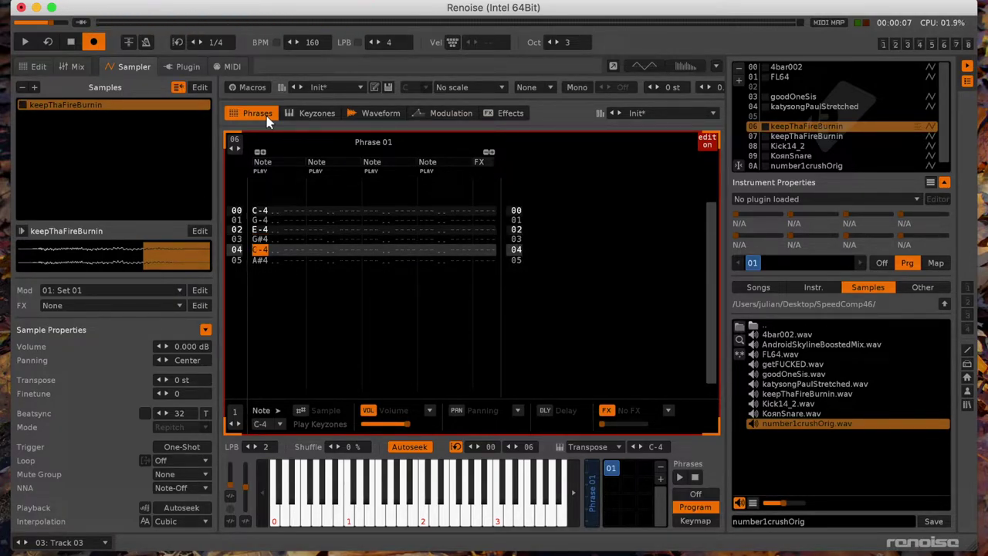
key(Down)
key(6)
key(Up)
key(space)
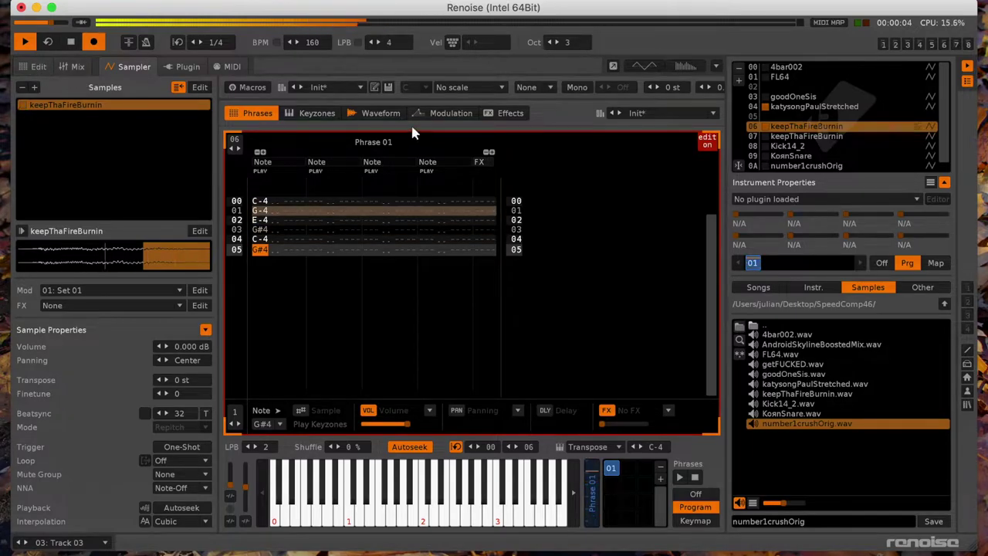
key(space)
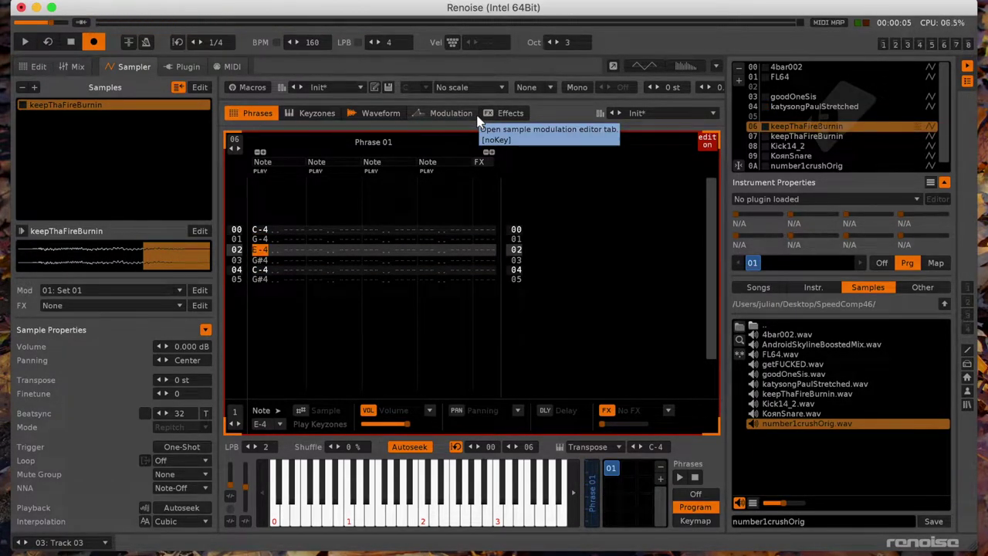
Step: Change the notes on rows 03 and 05 of the phrase to E-5 and play the result
key(e)
key(i)
key(Up)
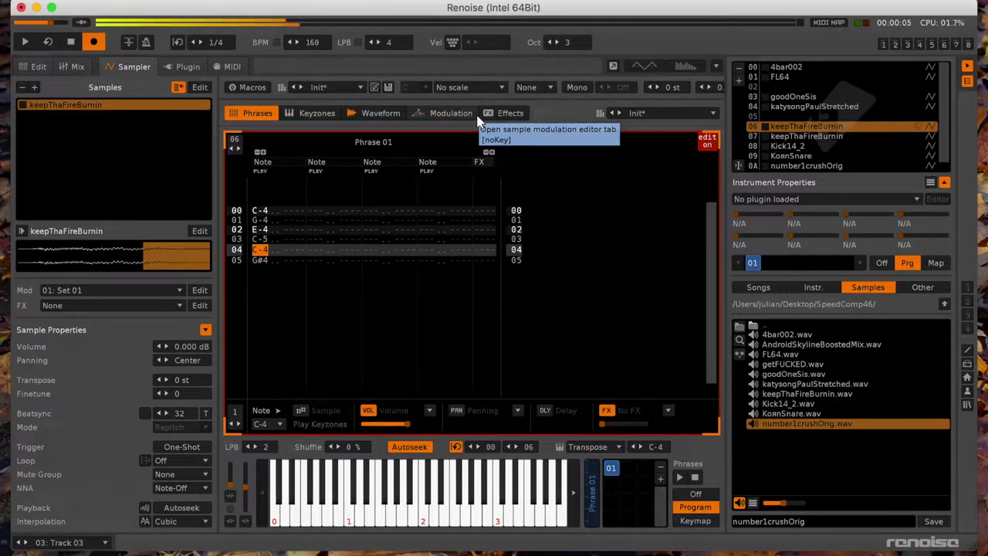
key(p)
key(Down)
key(p)
key(space)
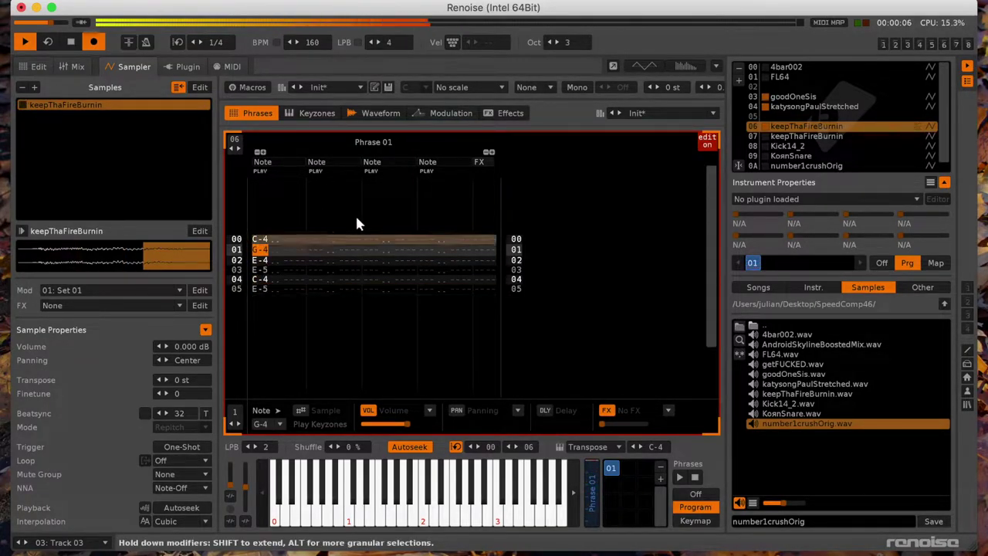
Step: Change the note on row 01 of the phrase to A#4 and restart playback
key(space)
key(7)
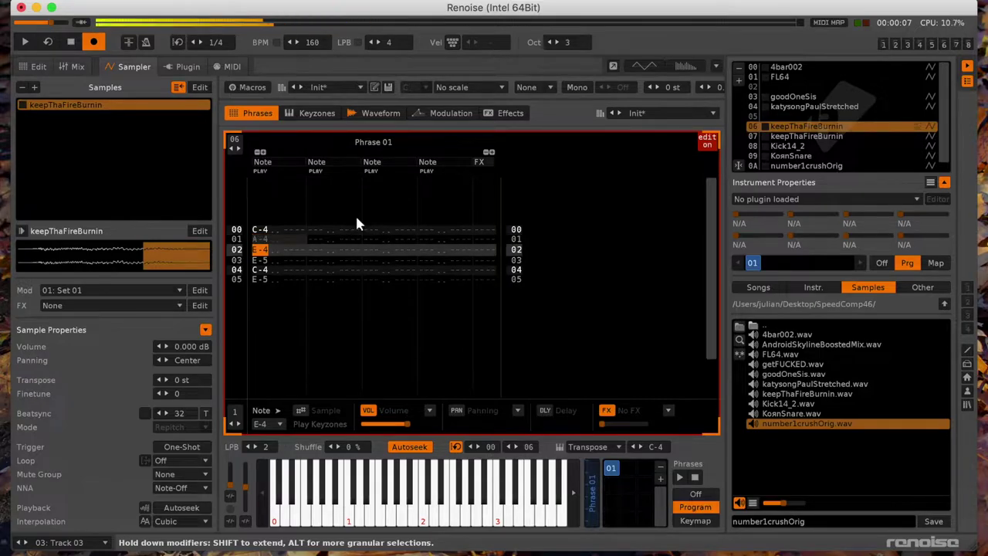
key(space)
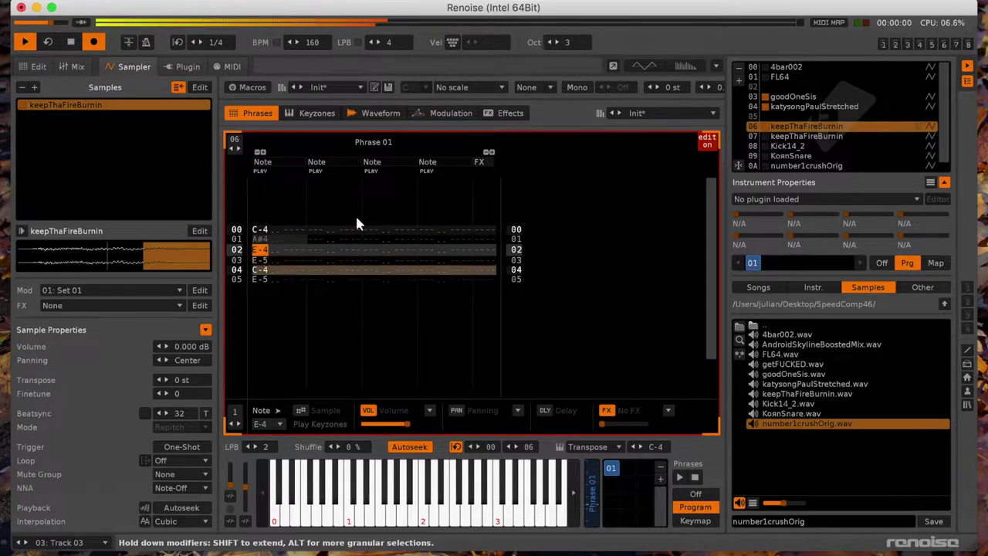
key(Down)
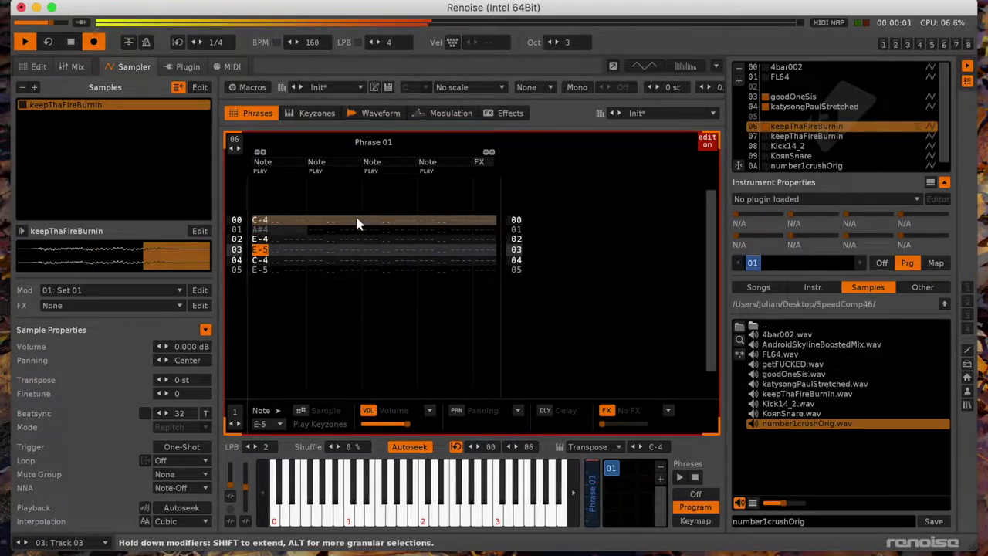
Step: Create an effect chain for keepThaFireBurnin and add a Multitap Delay with the Dub Simple preset
click(509, 114)
click(454, 245)
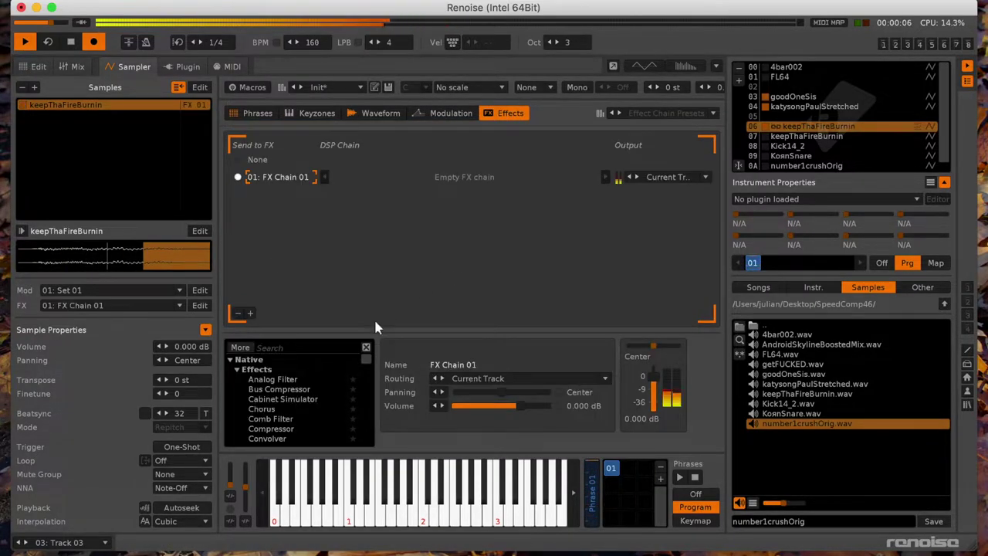
click(329, 347)
text(delay)
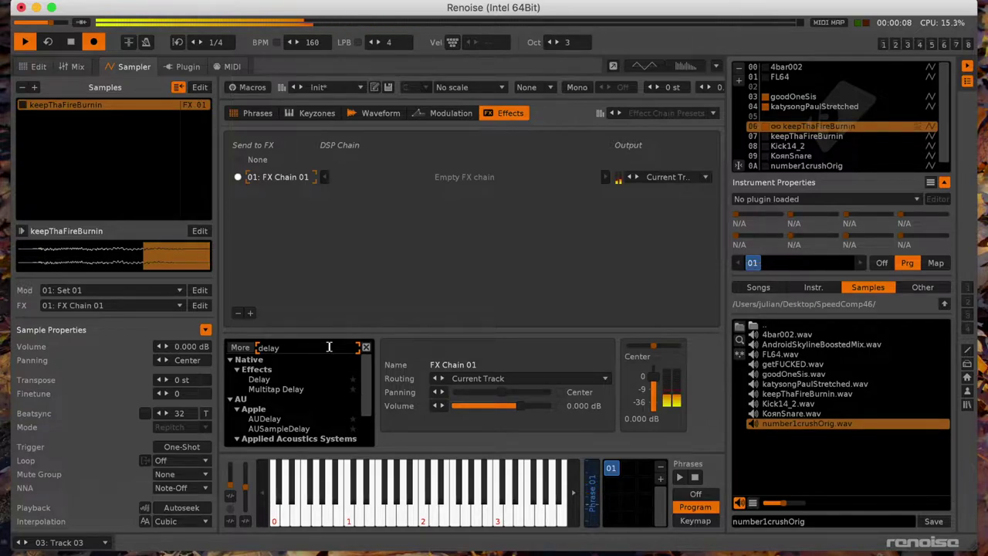
double_click(303, 390)
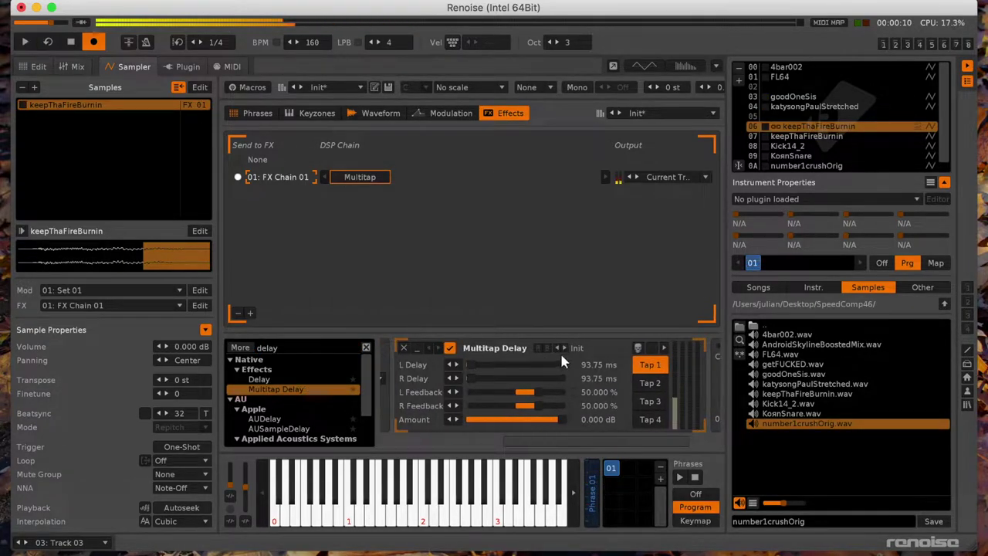
click(562, 348)
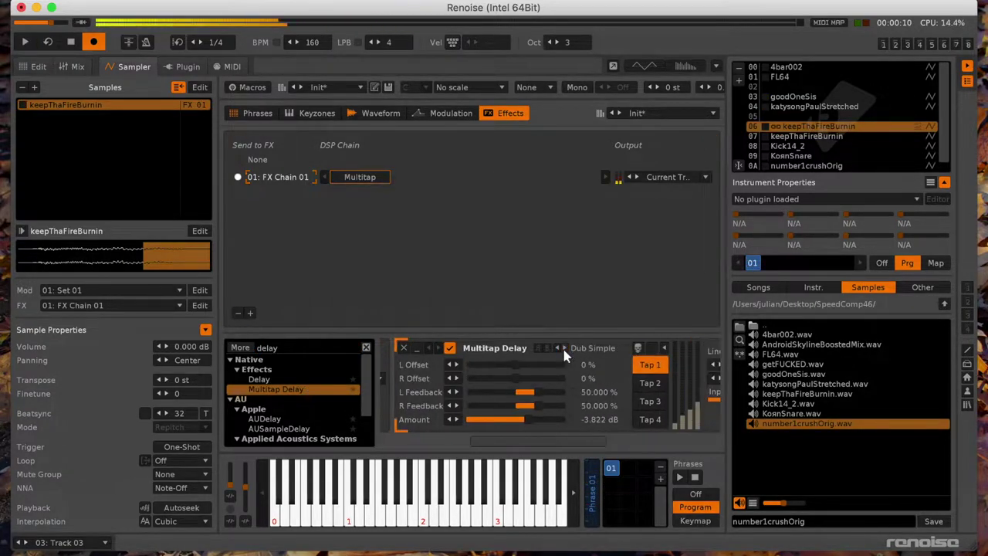
Step: Try the Decimator filter at a frequency input of about 0.63 during playback, and the Dist Fold filter, on modulation Set 01
click(382, 113)
click(433, 115)
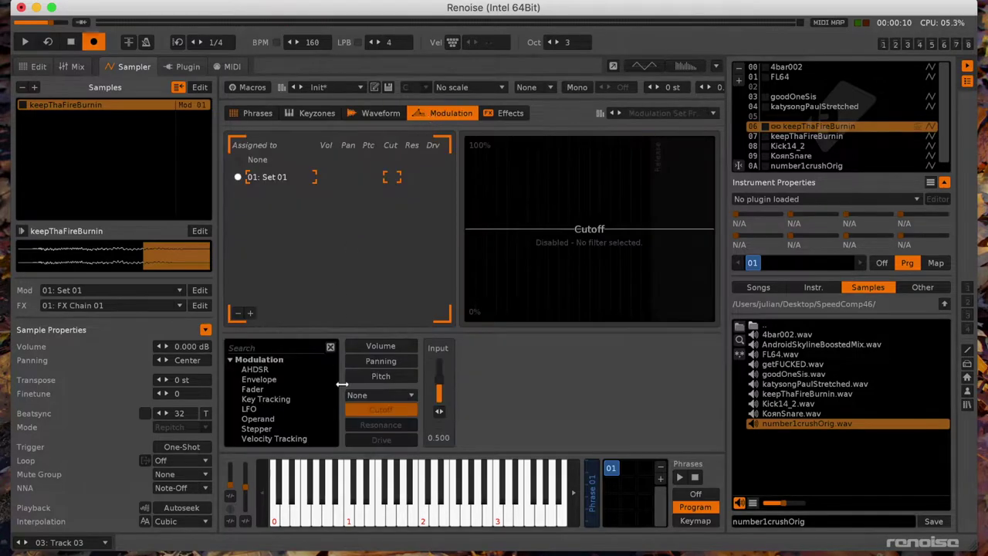
click(385, 398)
click(378, 301)
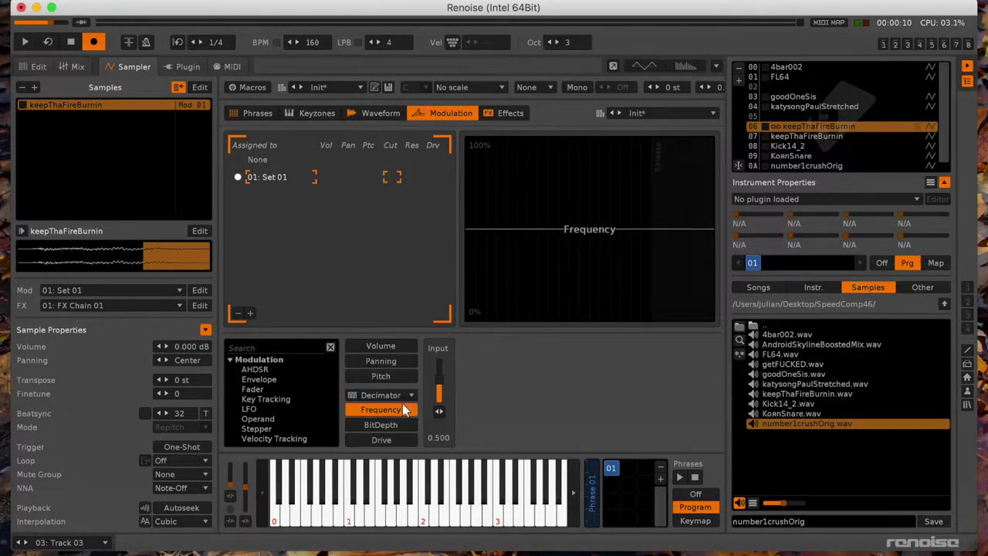
key(space)
drag(440, 384, 439, 375)
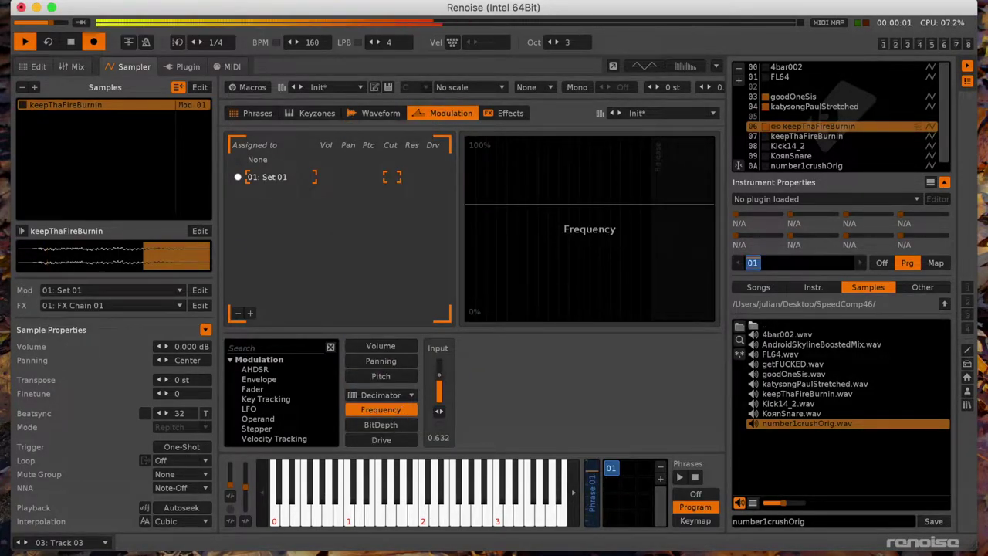
click(382, 394)
click(386, 334)
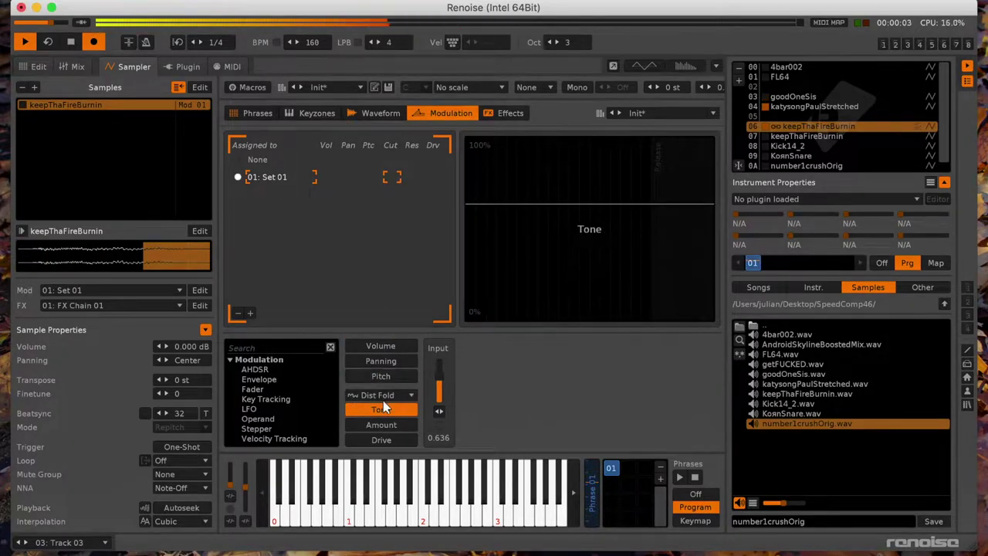
Step: Set the modulation filter to HP Moog with a cutoff input of about 0.412
click(382, 394)
click(389, 212)
drag(440, 385, 440, 390)
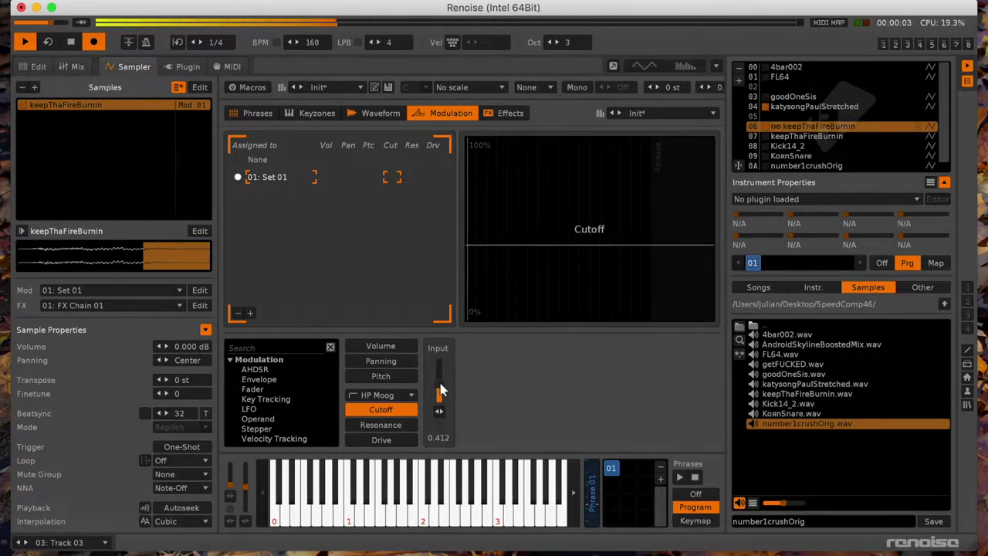
Step: Add an AHDSR to the volume modulation with attack 0.000, and set the sample's transpose to 1 st and finetune to -52
click(378, 349)
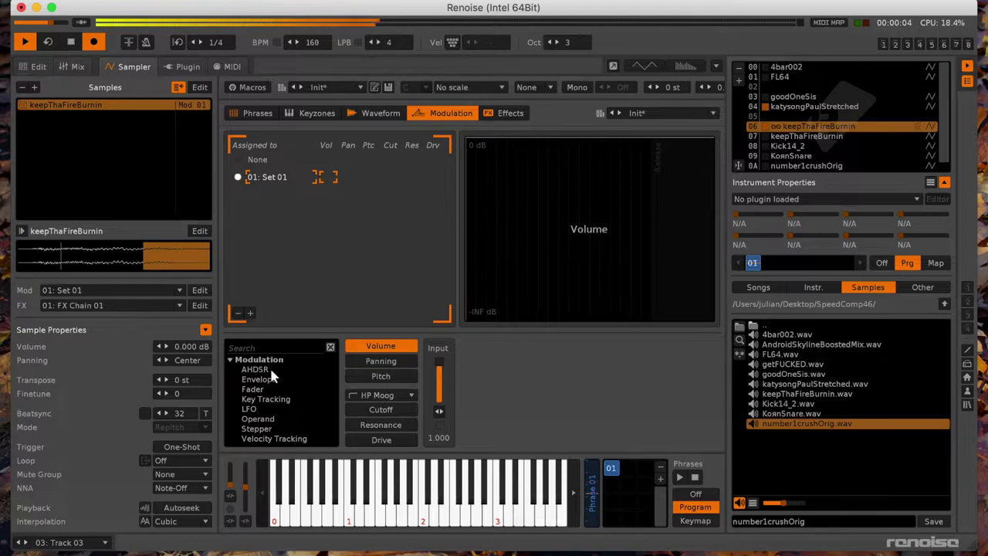
double_click(270, 371)
drag(608, 365, 606, 365)
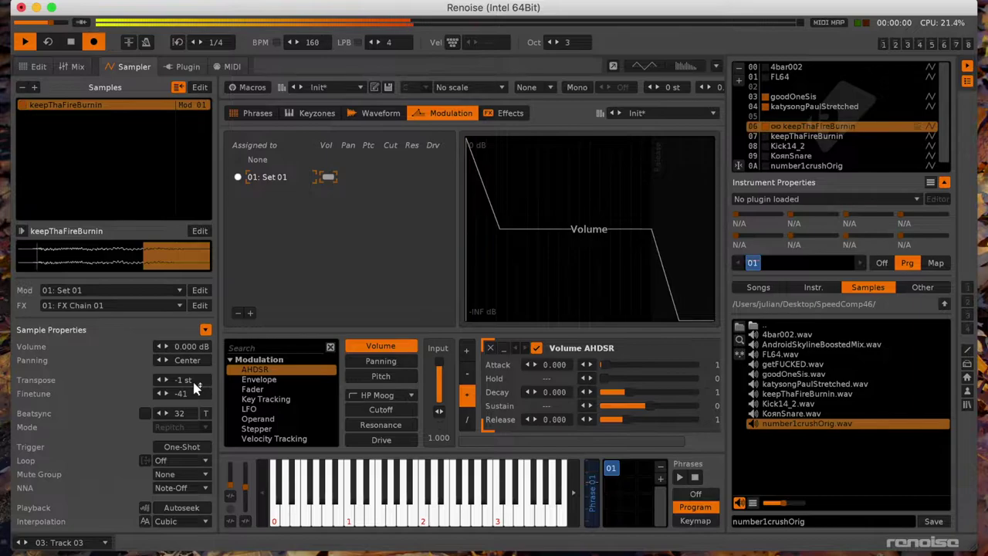
drag(191, 378, 194, 400)
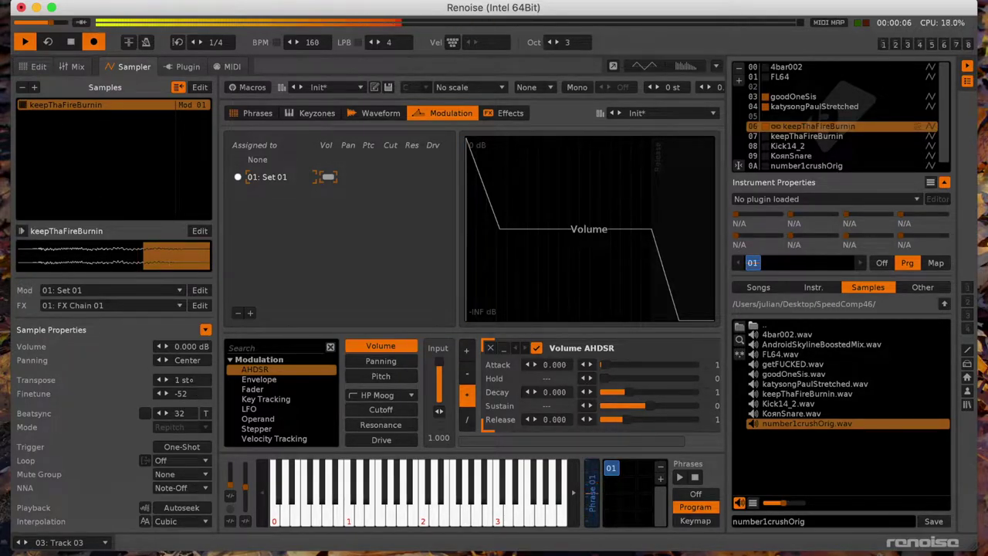
Step: Enter a C-3 note for keepThaFireBurnin on line 00 of Track 03 and play the pattern
click(35, 67)
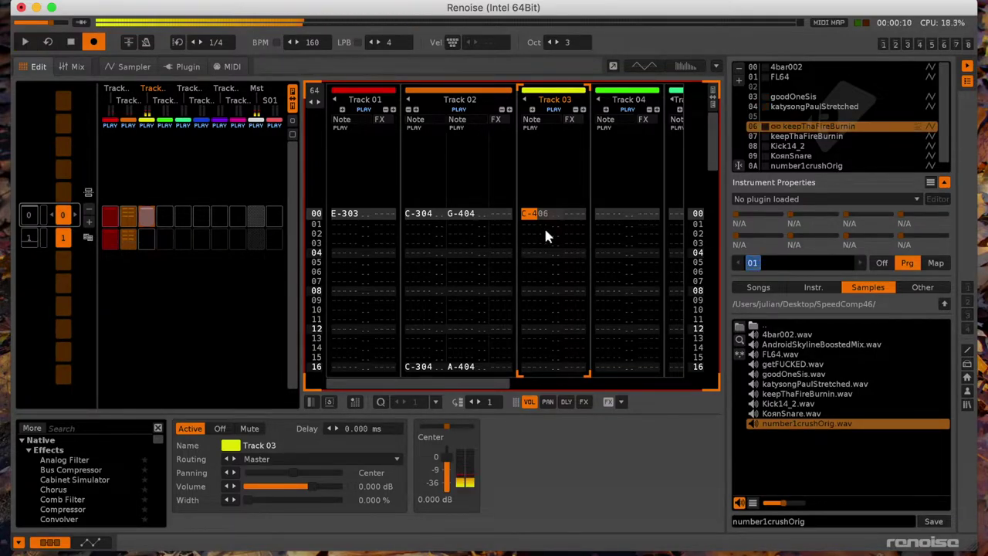
key(z)
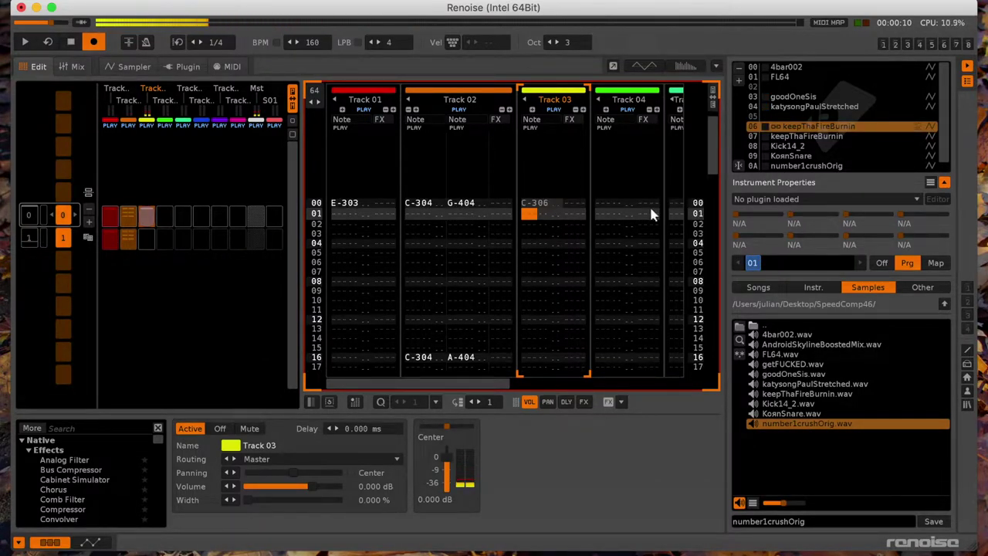
key(space)
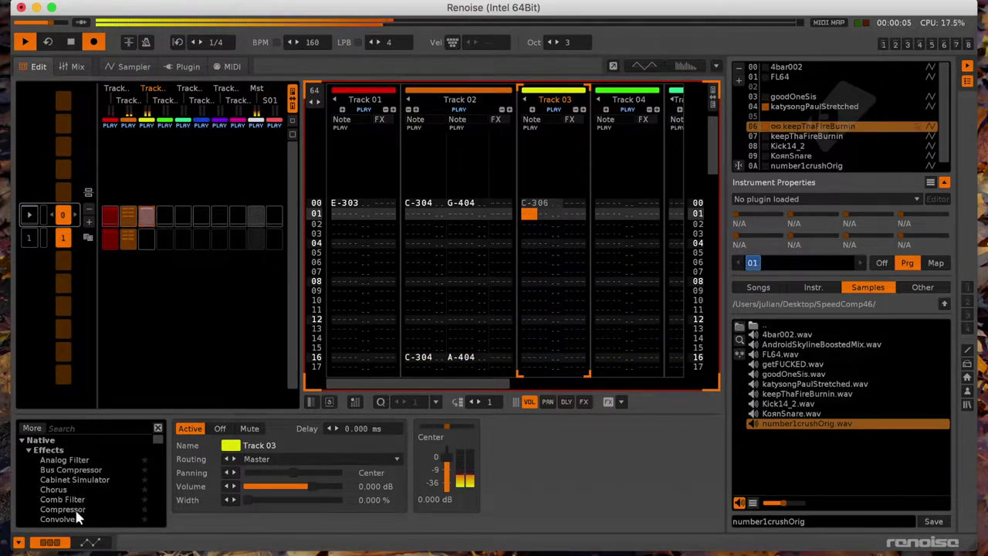
Step: Add an Analog Filter to Track 03 with cutoff 6.37 kHz, and set the track's width to 48.466 % and output level to -2.881 dB
double_click(77, 463)
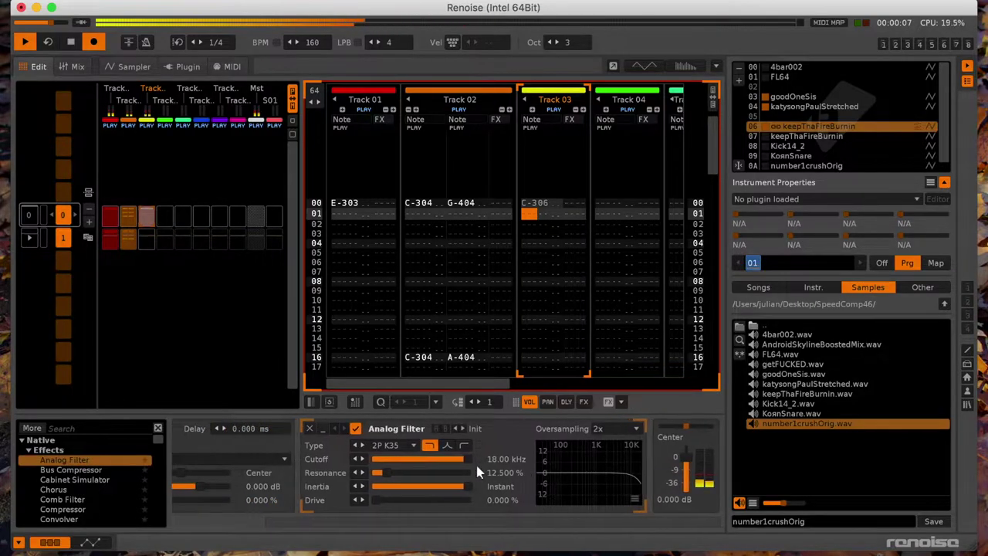
drag(441, 459, 445, 459)
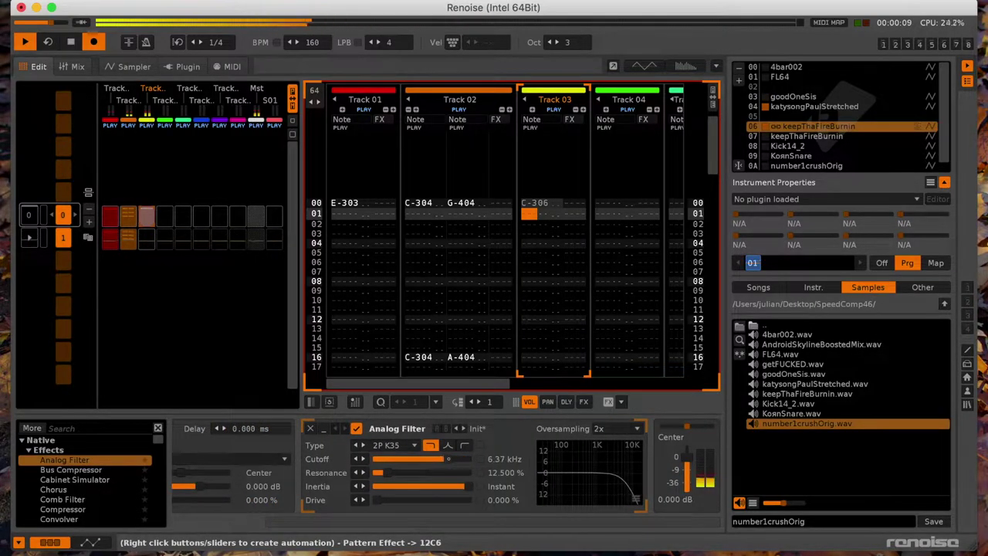
drag(183, 500, 178, 500)
drag(687, 476, 687, 466)
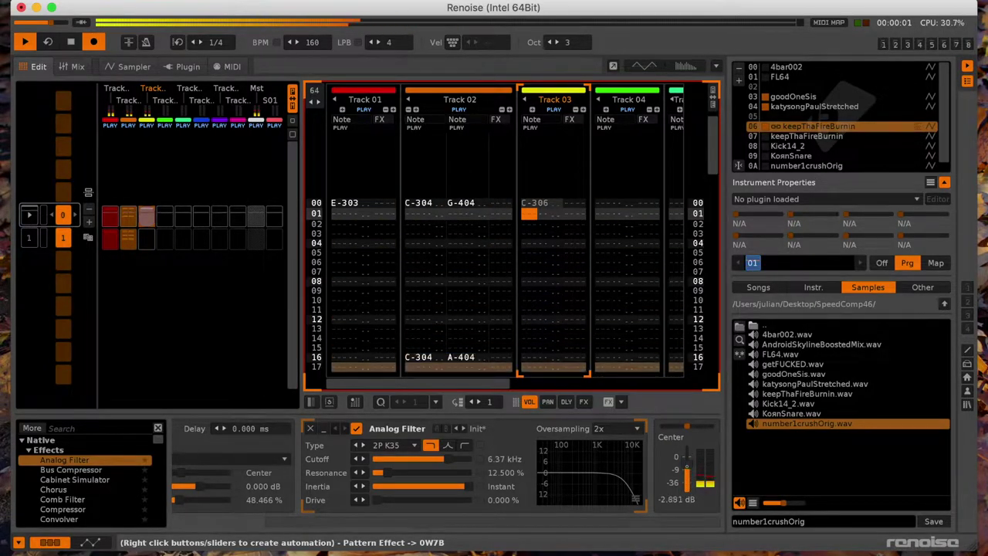
key(space)
Step: Trim the number1crushOrig sample to its opening section, ending just before the hit at the 40 mark, and audition it
click(603, 204)
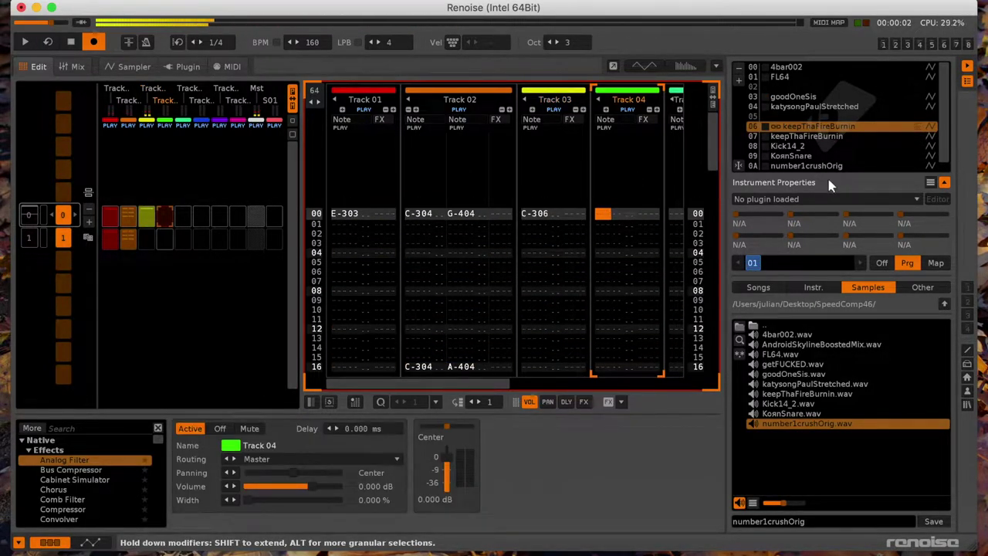
click(827, 168)
key(space)
key(space)
key(F3)
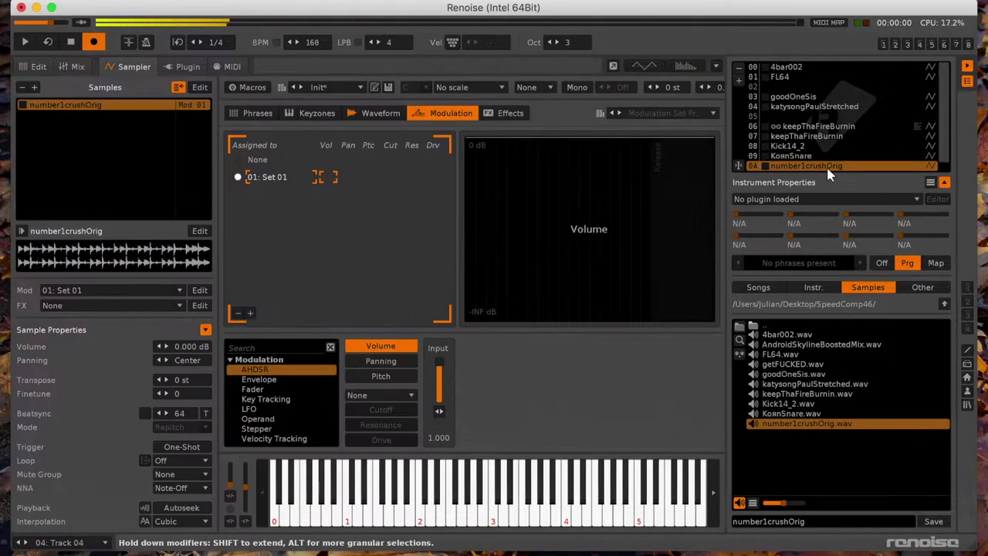
click(363, 116)
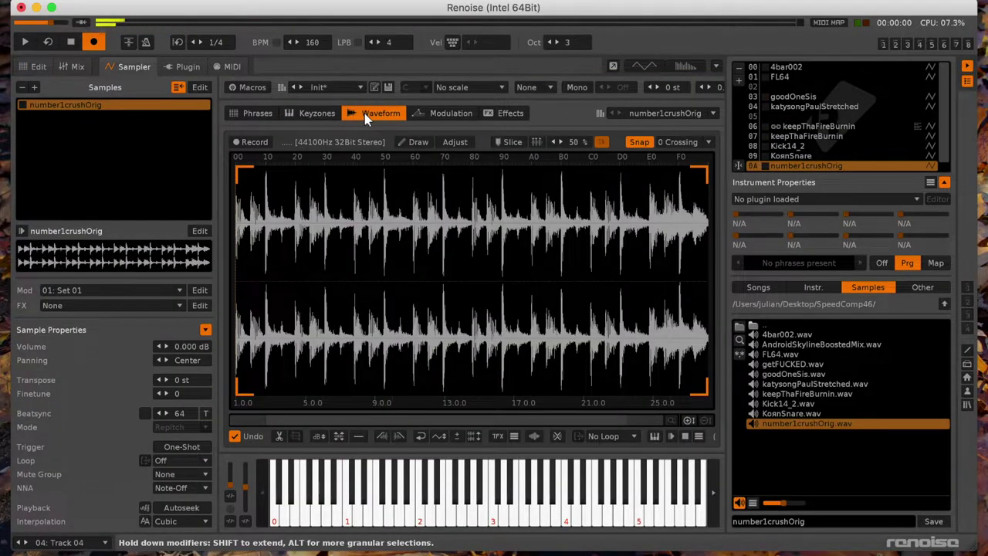
scroll(284, 281, up, 5)
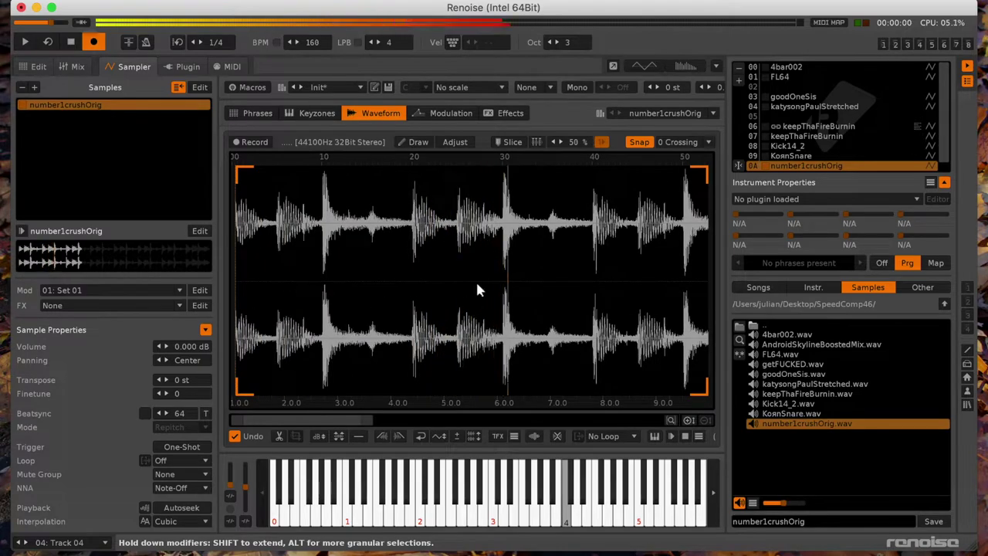
click(591, 231)
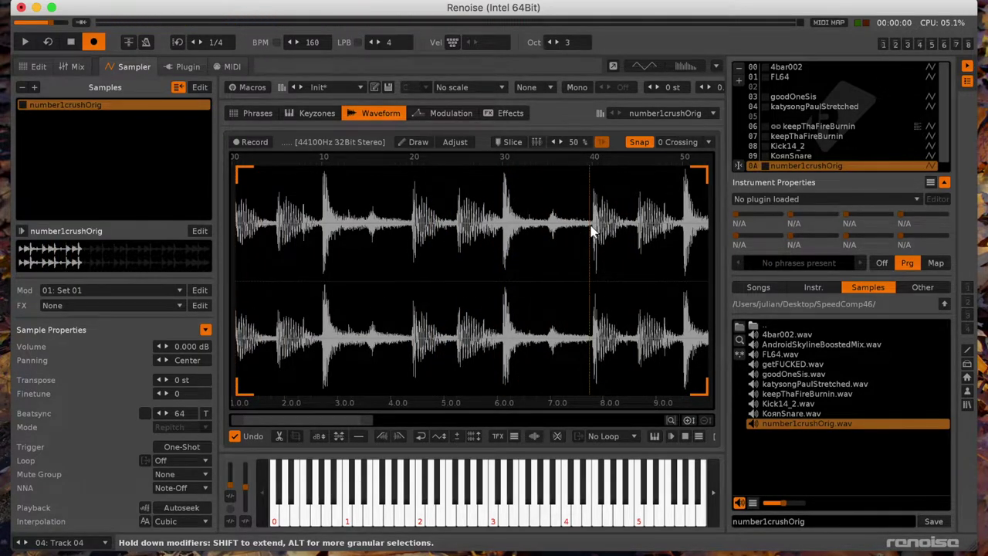
drag(591, 231, 114, 303)
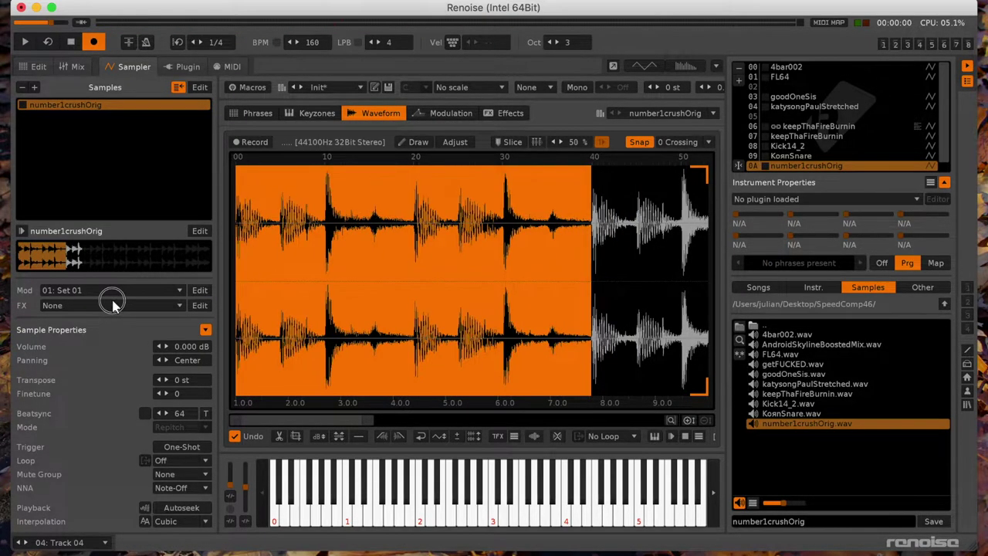
key(super+t)
key(q)
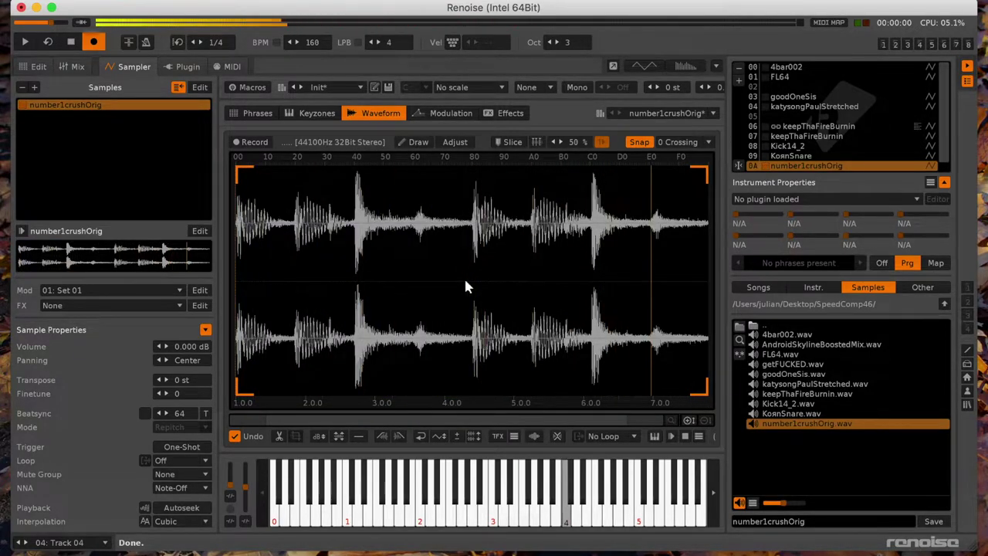
Step: Place number1crushOrig C-4 notes in Track 04 through line 48 and solo the track for playback
click(38, 67)
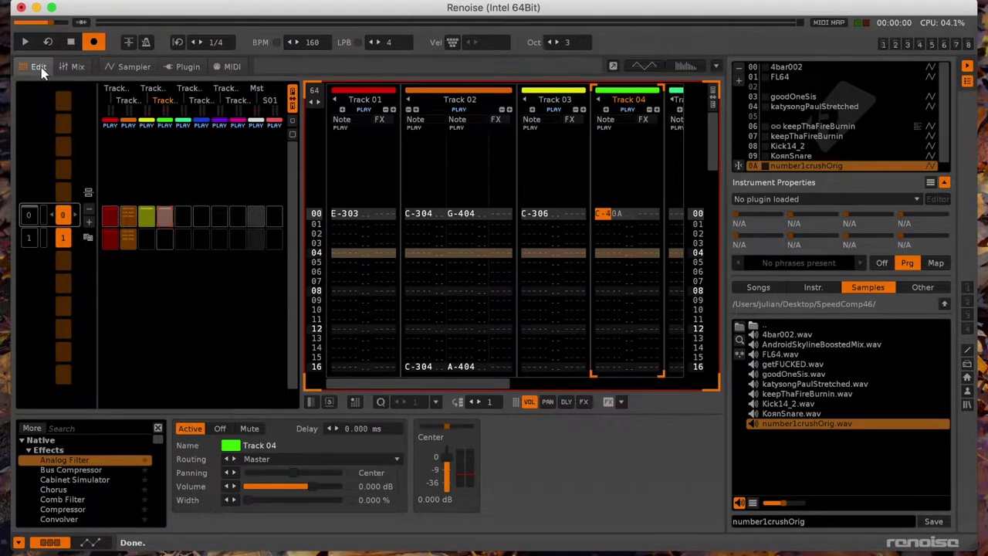
key(space)
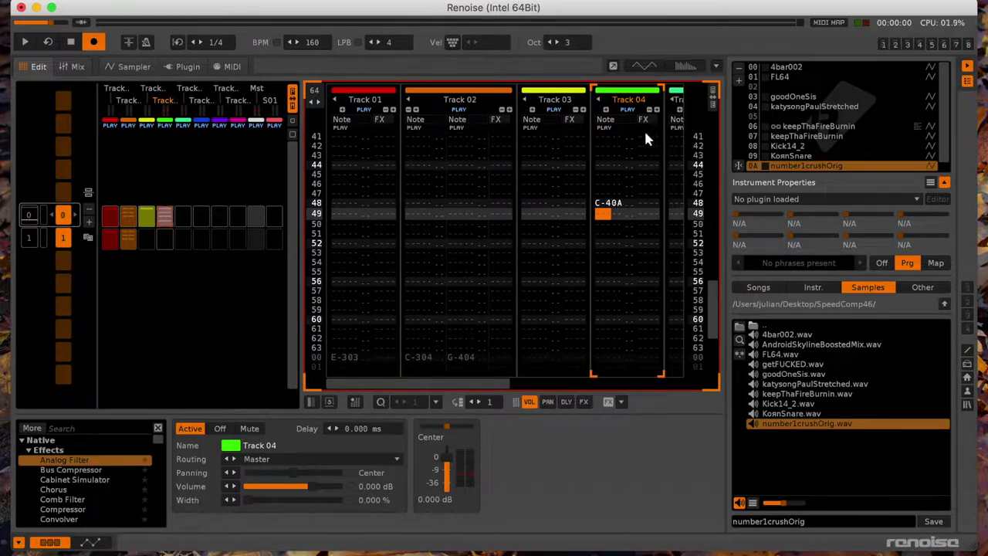
right_click(625, 113)
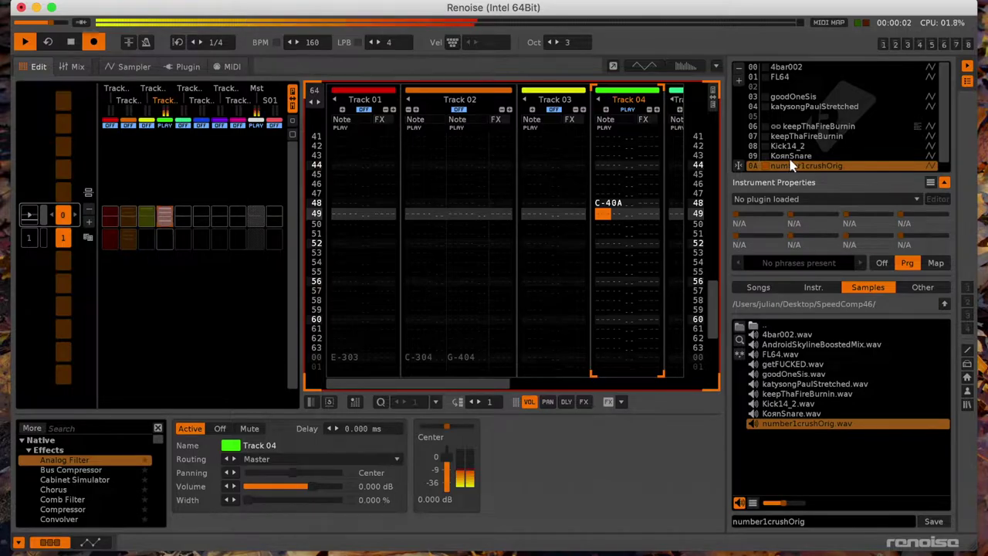
Step: Set number1crushOrig's transpose to 9 st and use a Dist Fold modulation filter with tone input 0.604 and an adjusted amount input
double_click(821, 166)
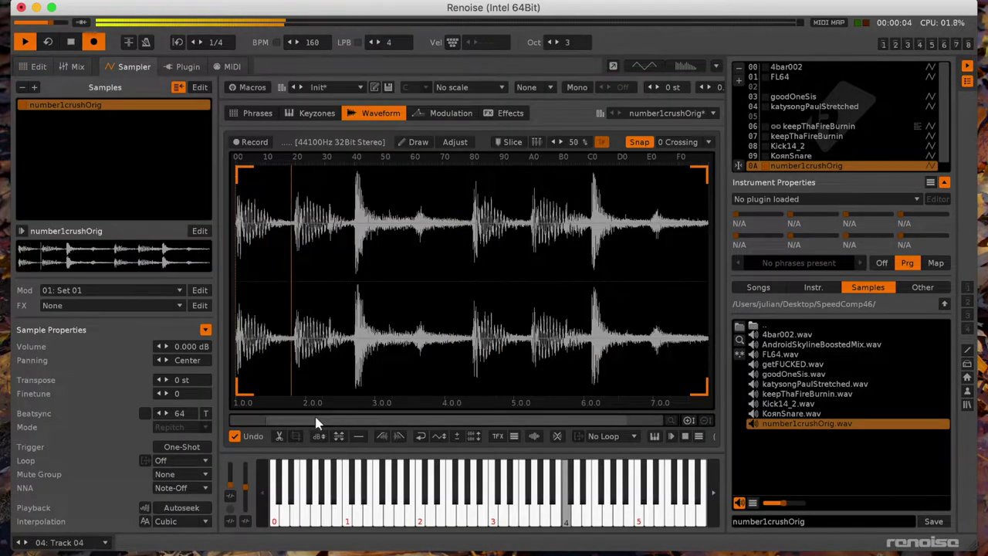
drag(193, 380, 194, 371)
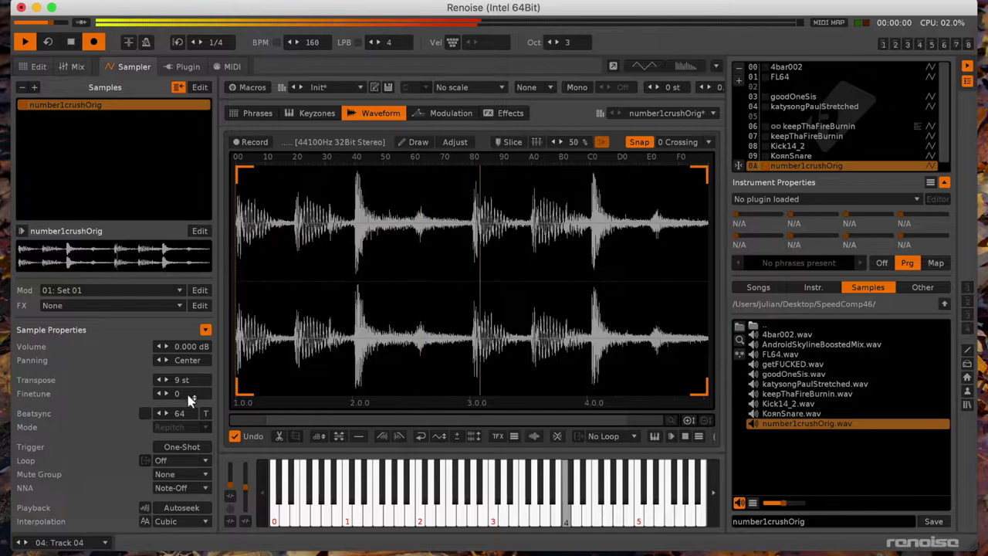
click(424, 108)
click(377, 390)
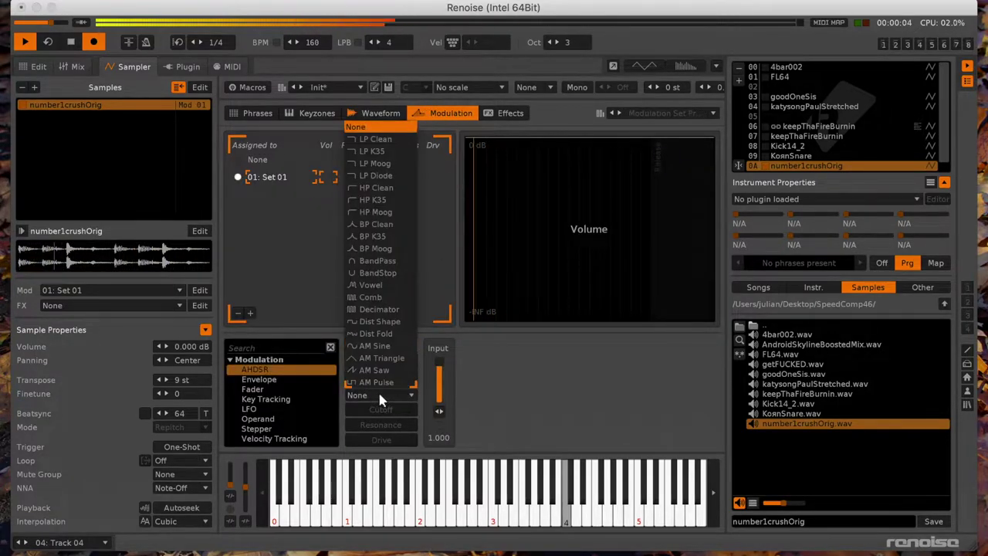
click(381, 333)
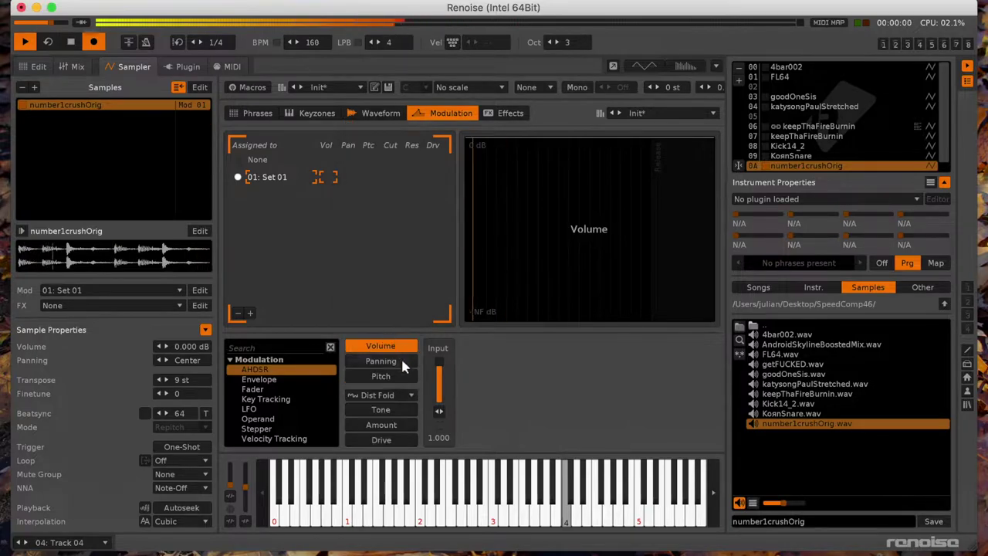
click(385, 407)
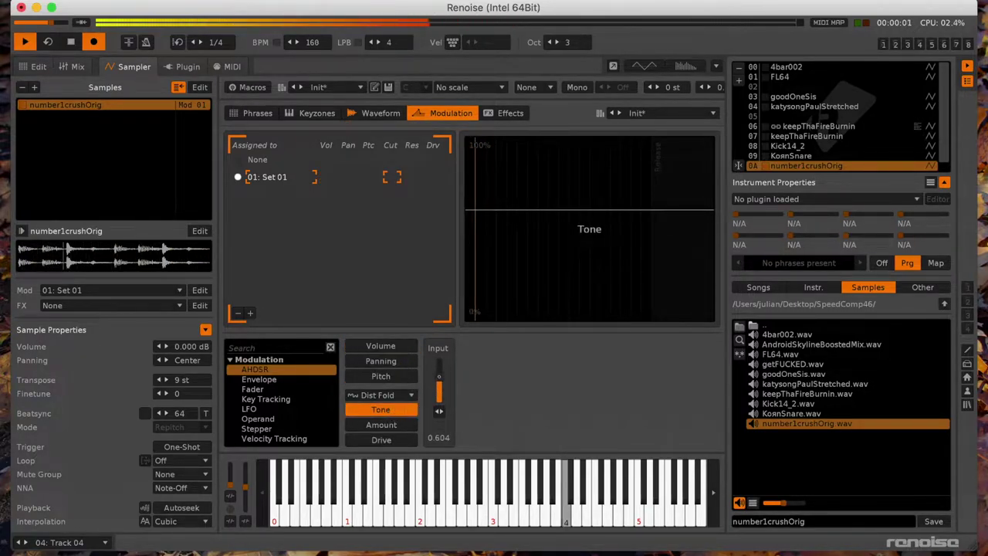
click(360, 423)
drag(439, 379, 439, 397)
Step: Create an effect chain with a mono Gate: threshold -12.397 dB, attack 0.01 ms, hold 0.00 ms, release 58.82 ms, floor -19.66 dB
click(505, 114)
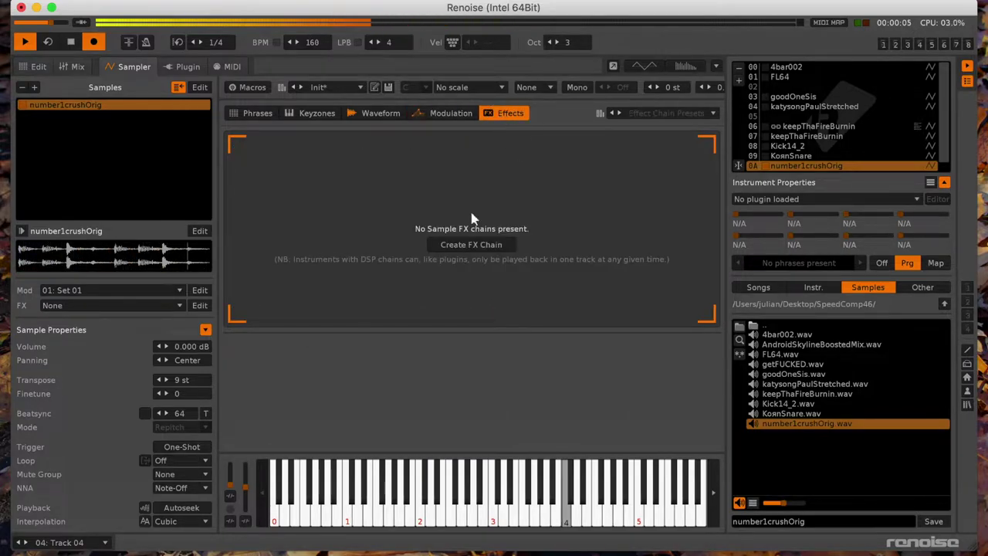
click(471, 245)
click(324, 347)
text(gate)
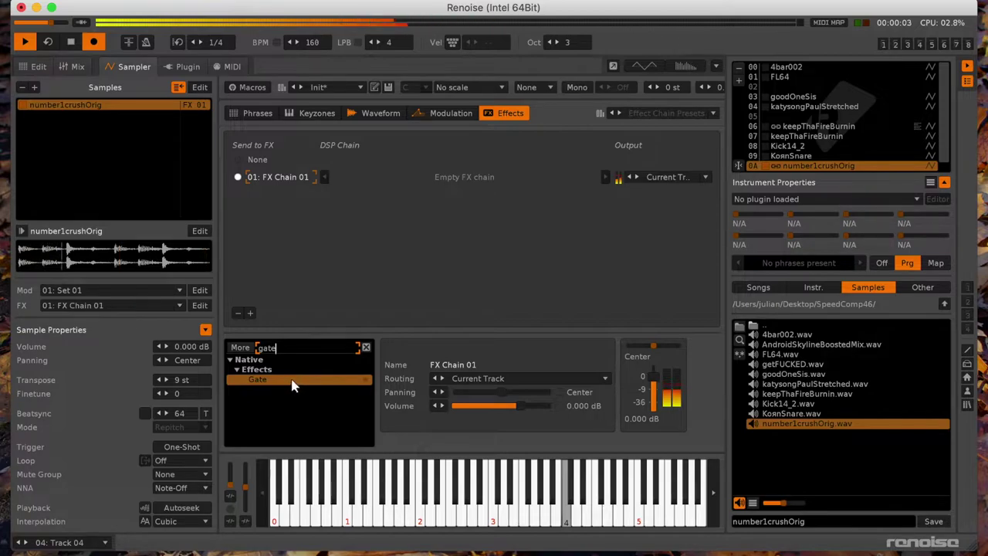
double_click(291, 380)
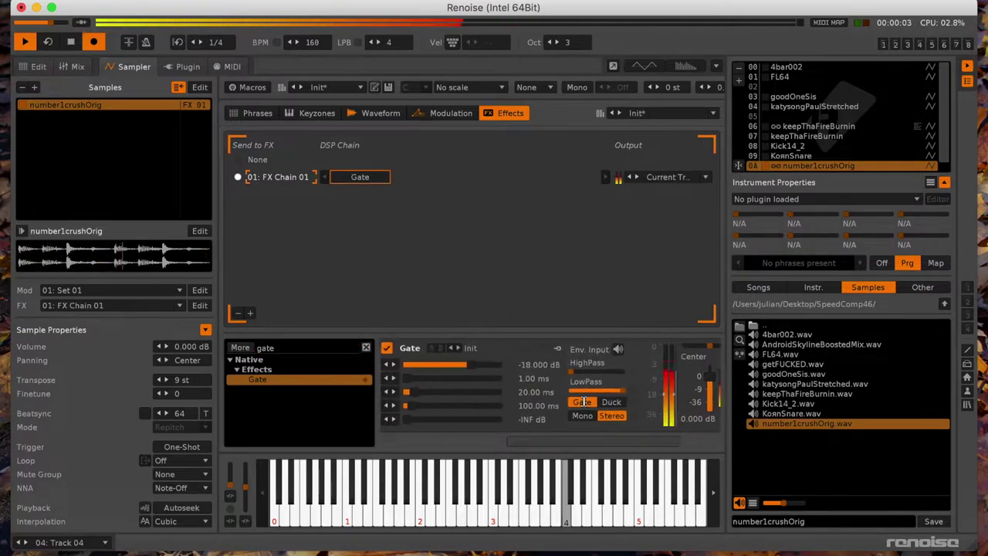
click(611, 416)
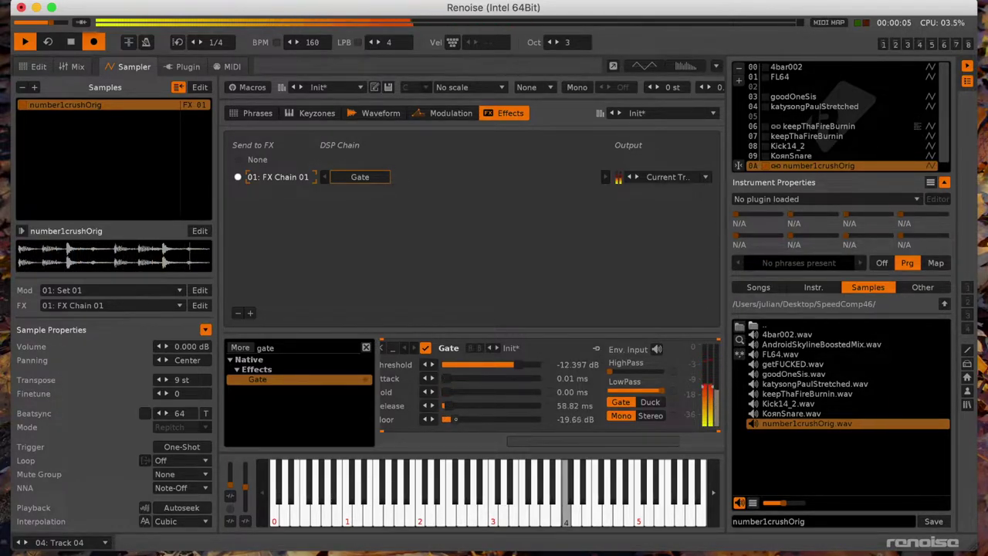
Step: Add the native Reverb after the Gate with a wet mix of -17.10 dB
click(305, 352)
text(rev)
double_click(276, 389)
drag(544, 364, 530, 365)
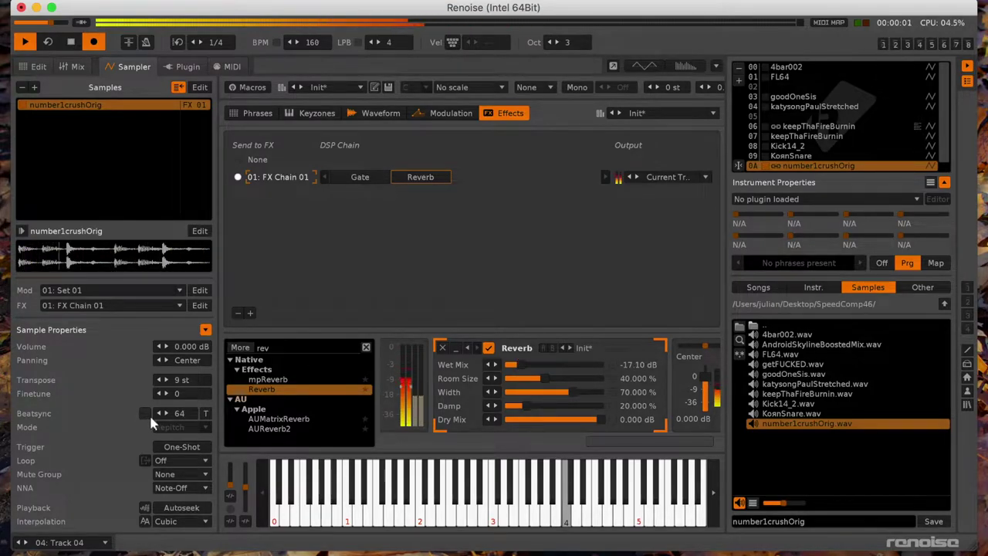
key(space)
Step: Enable beatsync for number1crushOrig at 16 lines in Percussion mode
double_click(180, 415)
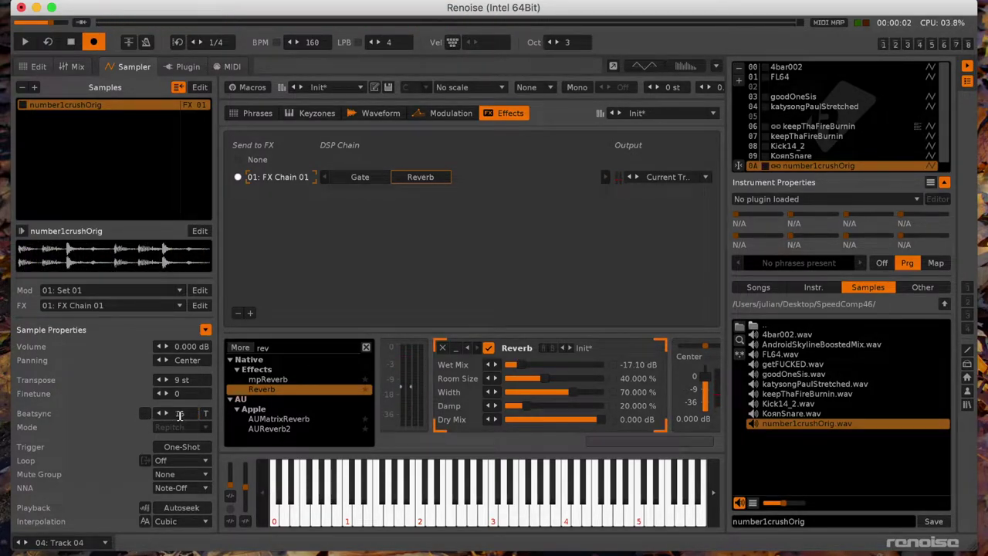
click(146, 413)
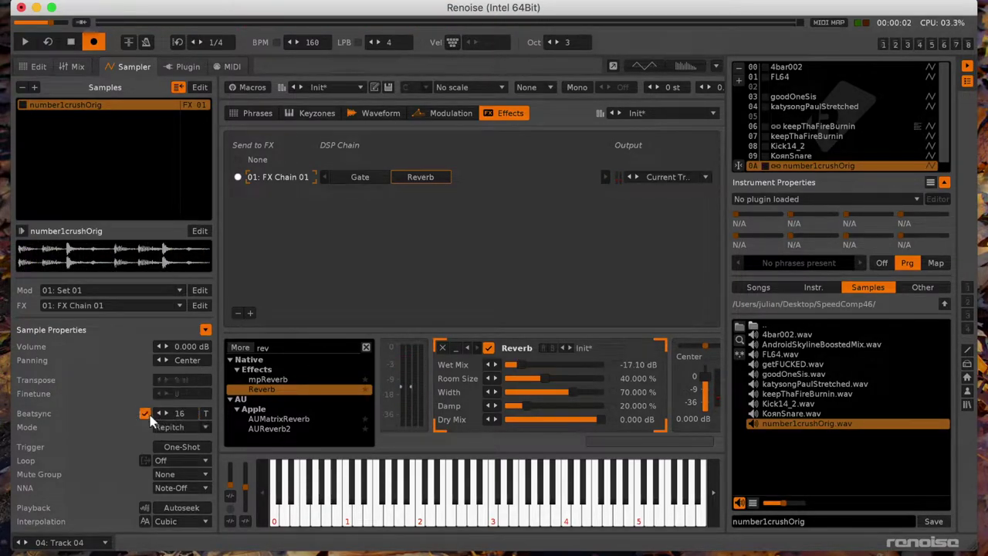
click(193, 426)
click(198, 401)
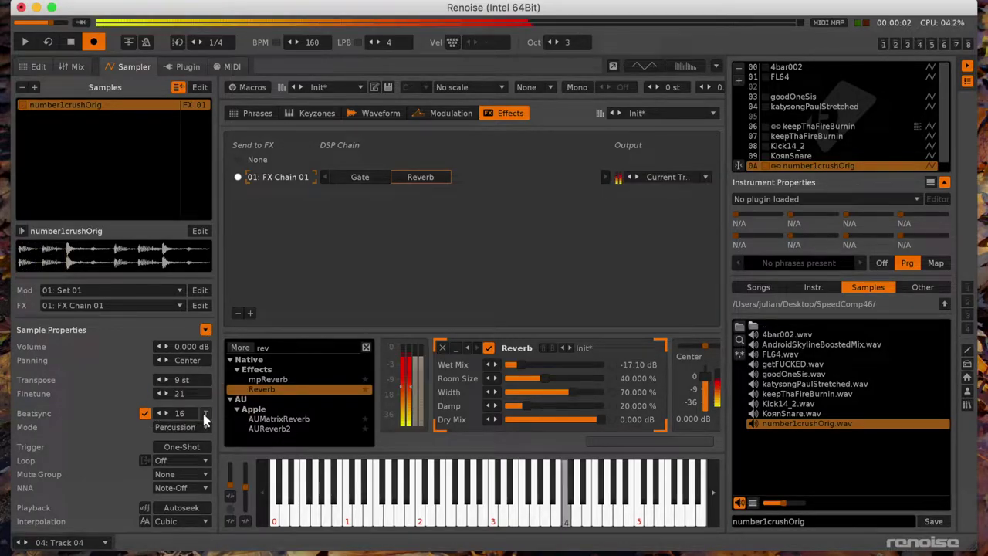
Step: Enter number1crushOrig notes in Track 04 during playback: E-3 on lines 00 and 32, and F-3 on line 16
click(28, 68)
key(space)
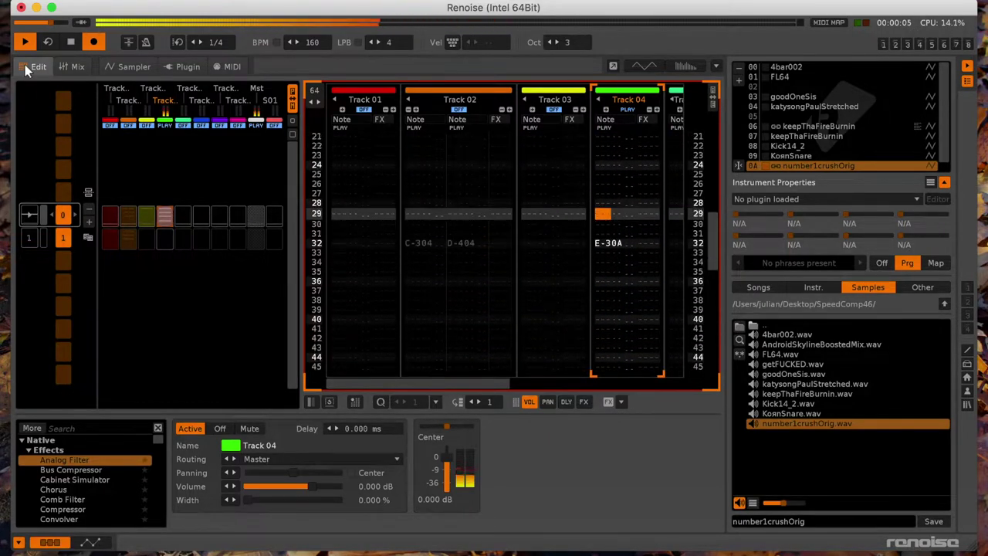
key(Up)
key(Up)
key(Up)
key(Up)
key(Up)
key(Up)
key(Up)
key(Up)
key(Up)
key(Up)
key(Up)
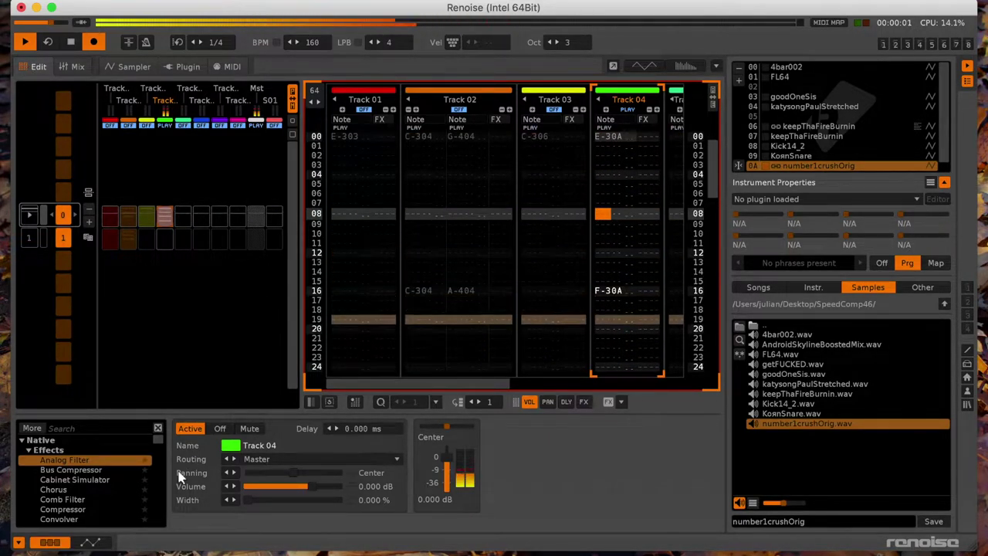
Step: Add a Multitap Delay to Track 04 with the Dub Simple preset and an amount of -15.72 dB
click(95, 427)
text(del)
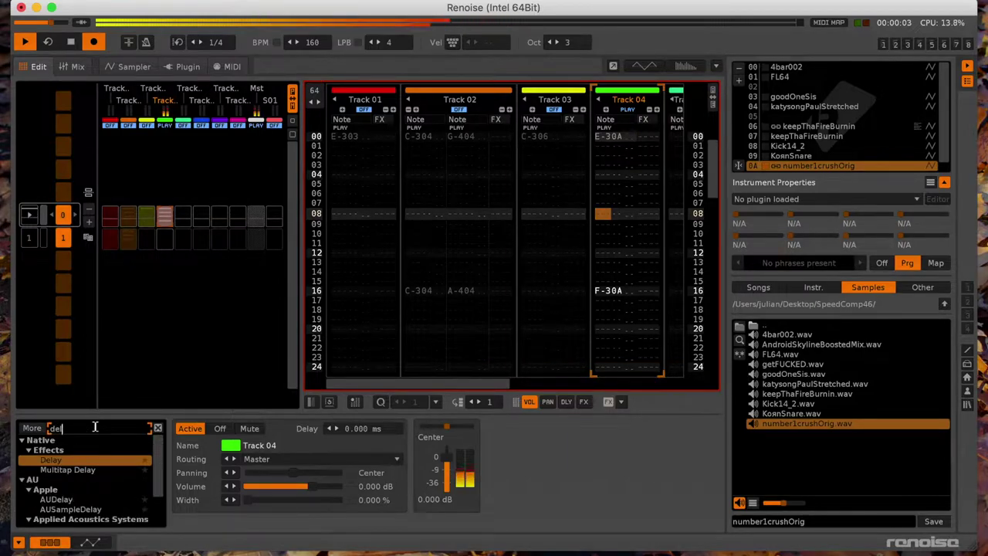
double_click(88, 473)
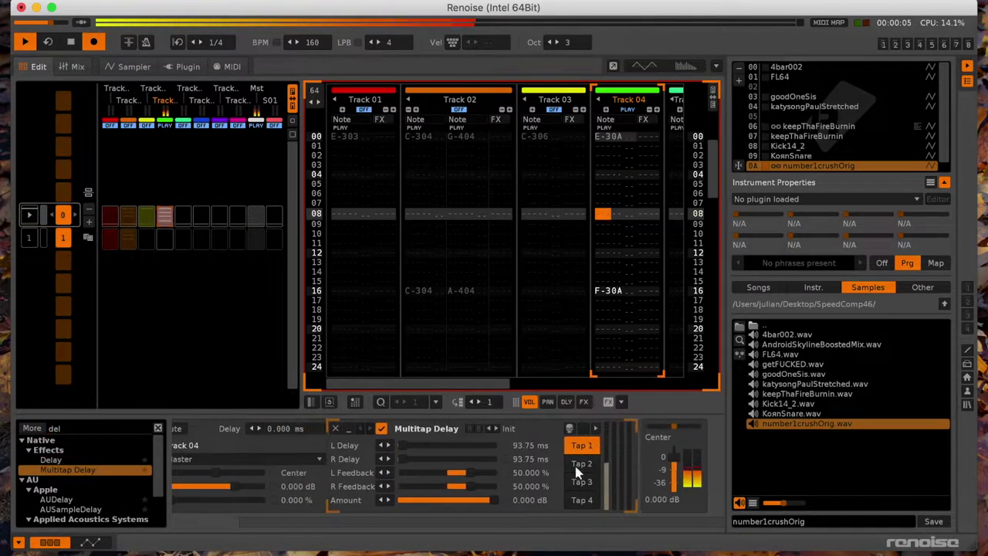
click(505, 428)
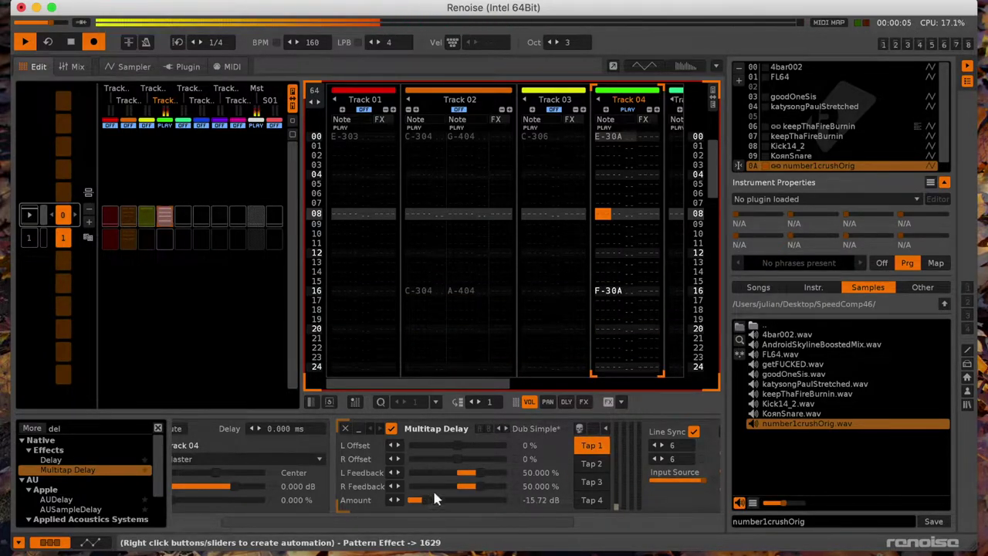
scroll(658, 160, right, 2)
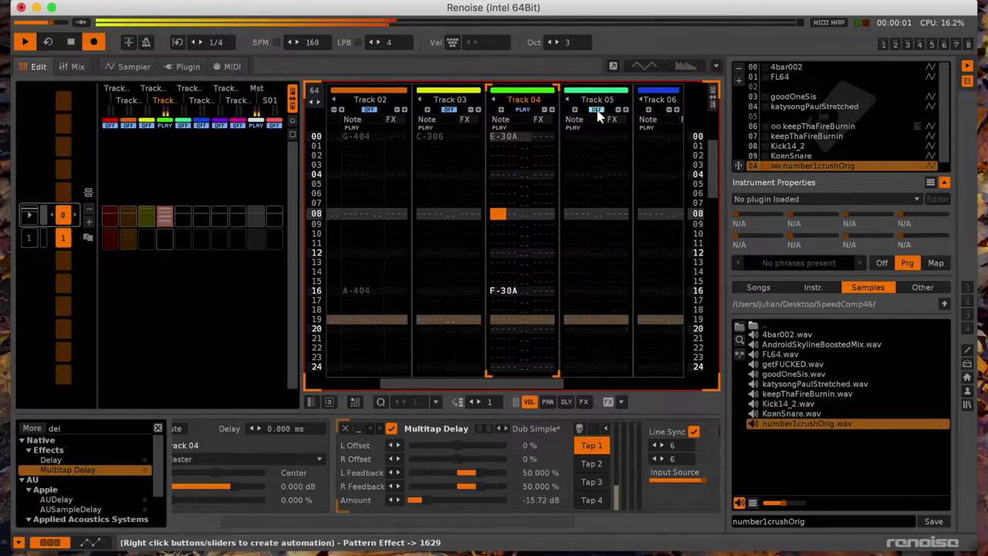
Step: Turn on Track 05 and enter a C-4 note for Kick14_2 on its line 00
click(596, 111)
scroll(562, 189, up, 6)
scroll(562, 189, down, 4)
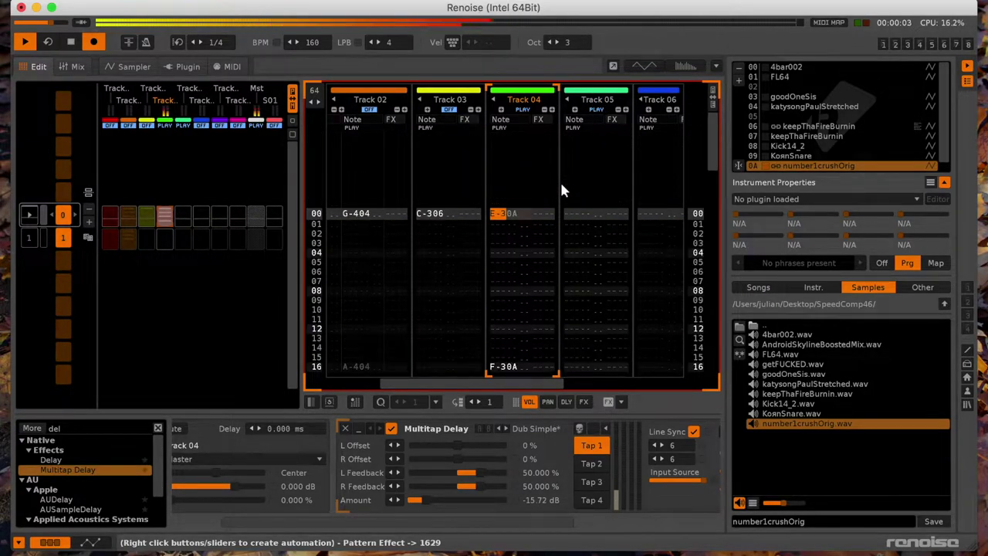
click(569, 214)
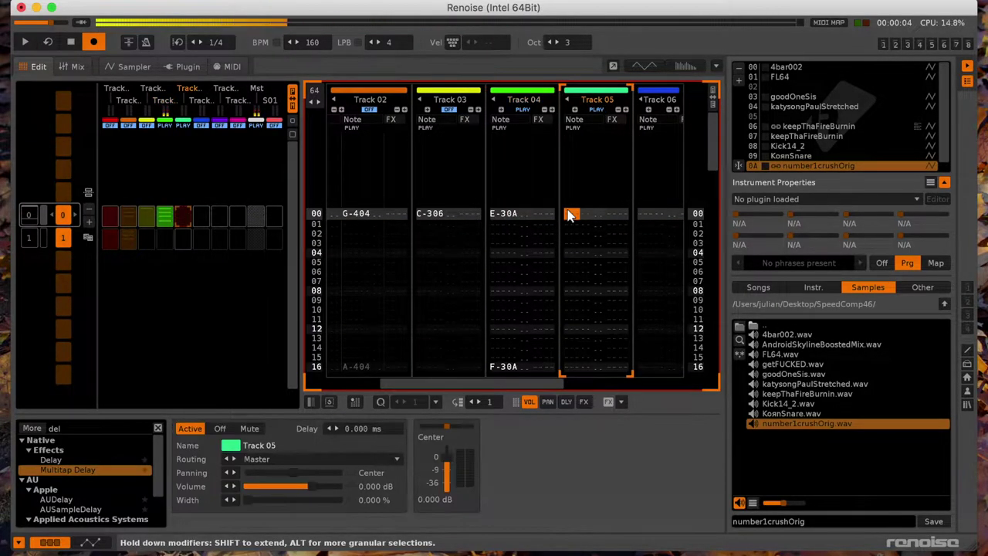
double_click(811, 147)
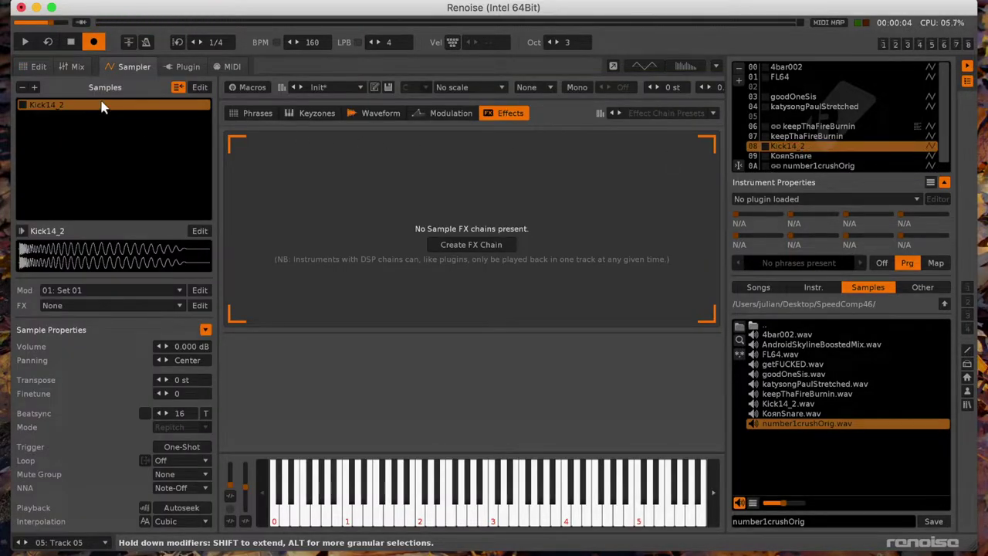
click(35, 66)
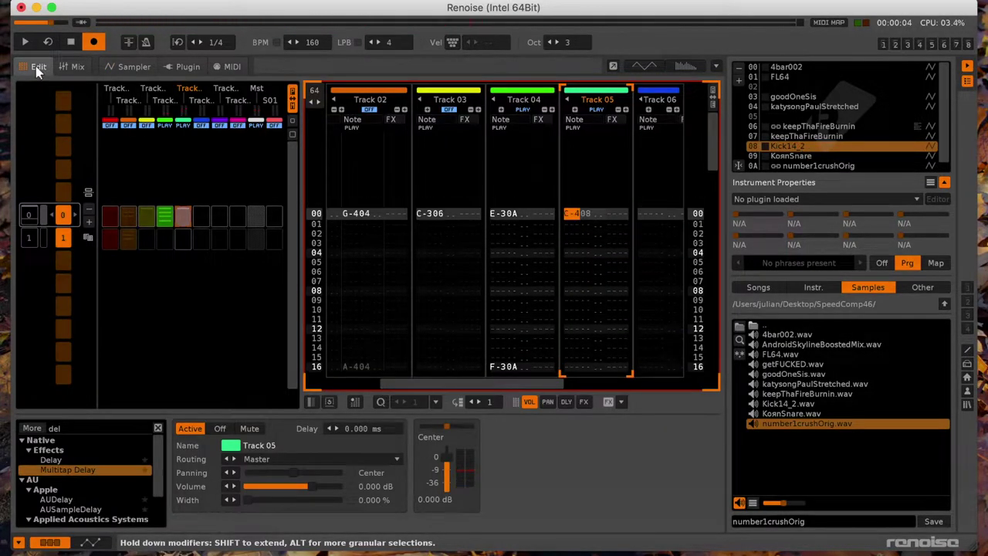
key(space)
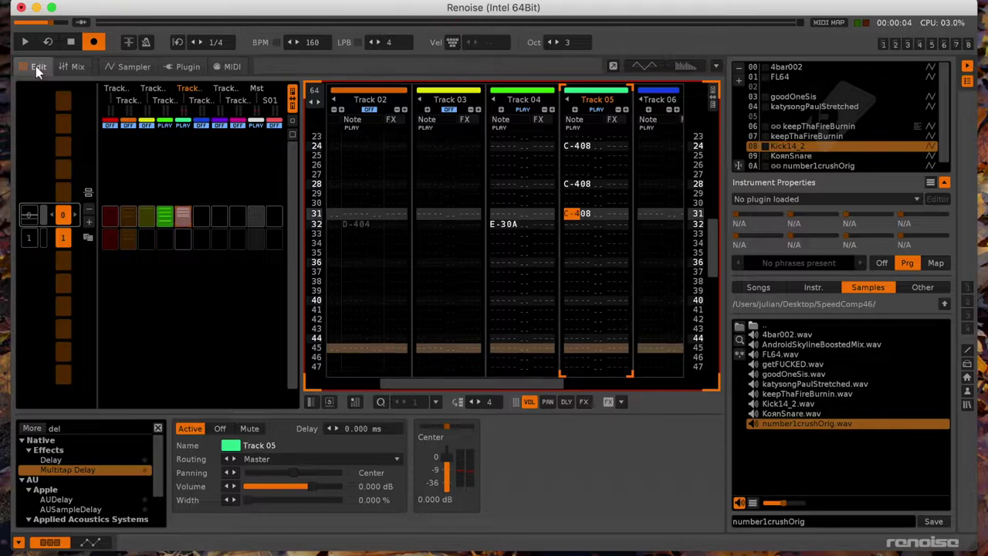
Step: Fill Track 05 with C-4 Kick14_2 notes every four lines through line 60, using an edit step of 4
key(q)
key(q)
key(q)
key(q)
key(q)
key(q)
key(q)
key(q)
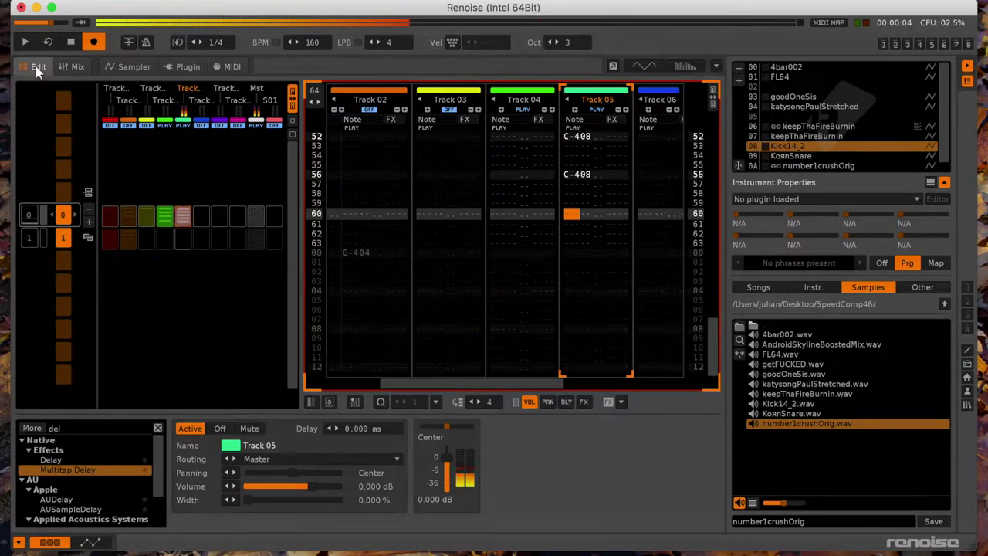
key(Page_Down)
key(Page_Down)
key(super+1)
key(Up)
text(q)
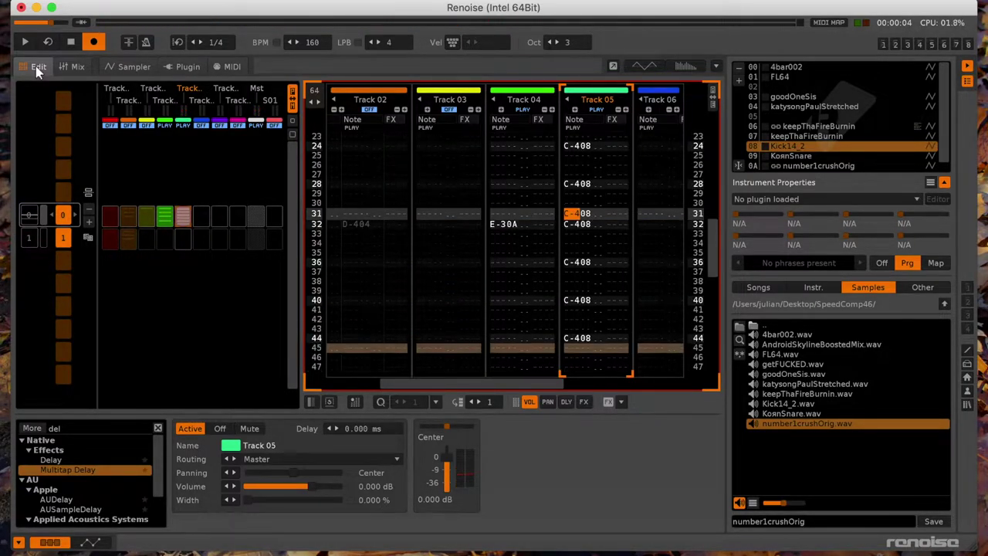
text(3)
Step: Add quiet C-4 kick notes in Track 05 on lines 62 and 63 with volumes 20 and 10, and start playback
key(End)
key(Left)
key(Left)
key(Left)
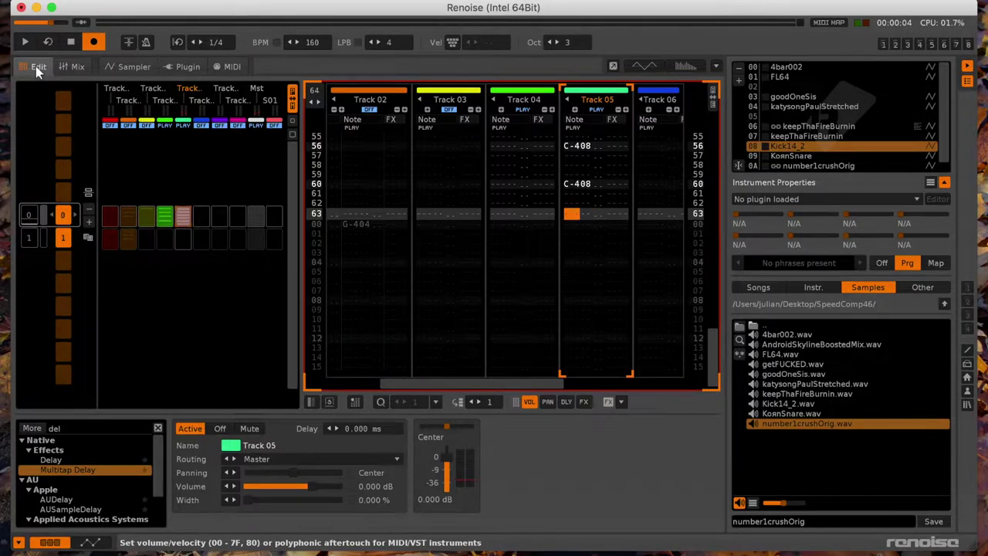
key(Up)
key(q)
key(q)
key(Right)
key(Right)
key(Up)
key(Right)
key(Up)
text(21)
key(Up)
key(space)
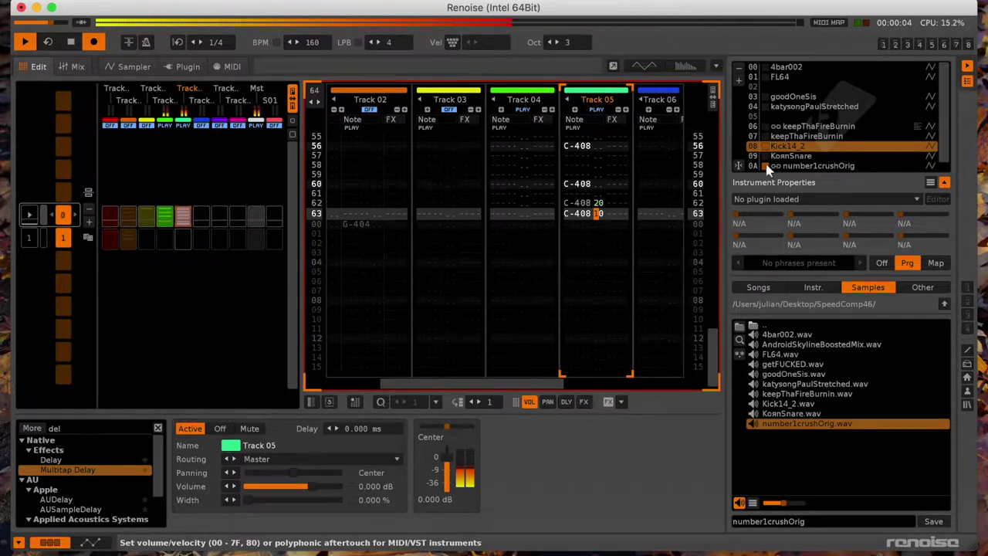
Step: Add a Fader to the volume modulation of Kick14_2 with a duration of 294 ms
double_click(781, 147)
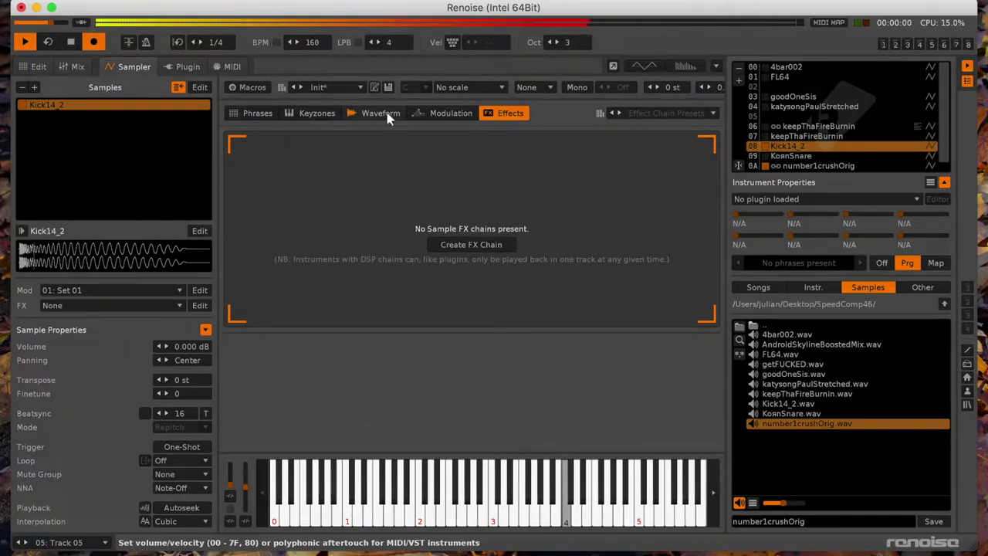
click(437, 117)
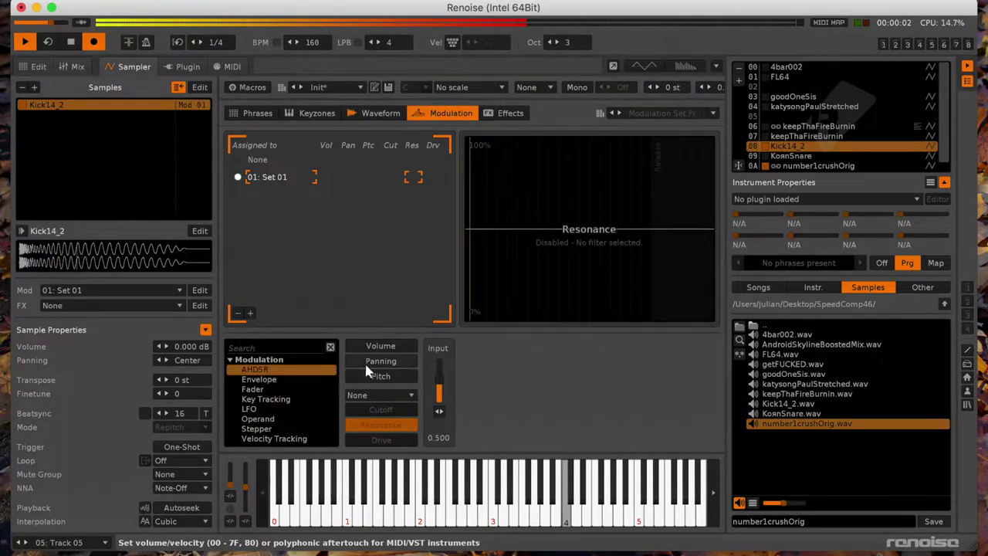
click(380, 346)
double_click(252, 389)
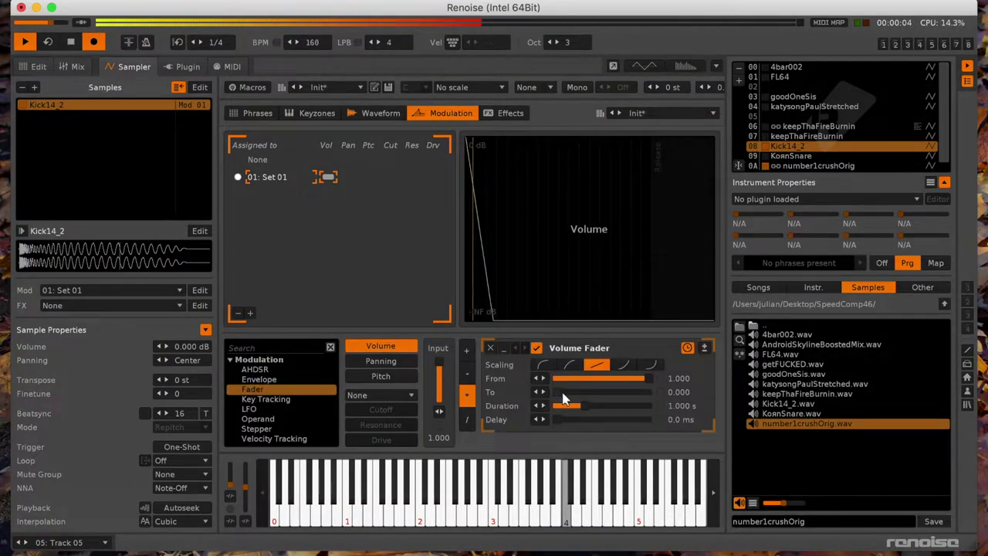
drag(574, 405, 576, 405)
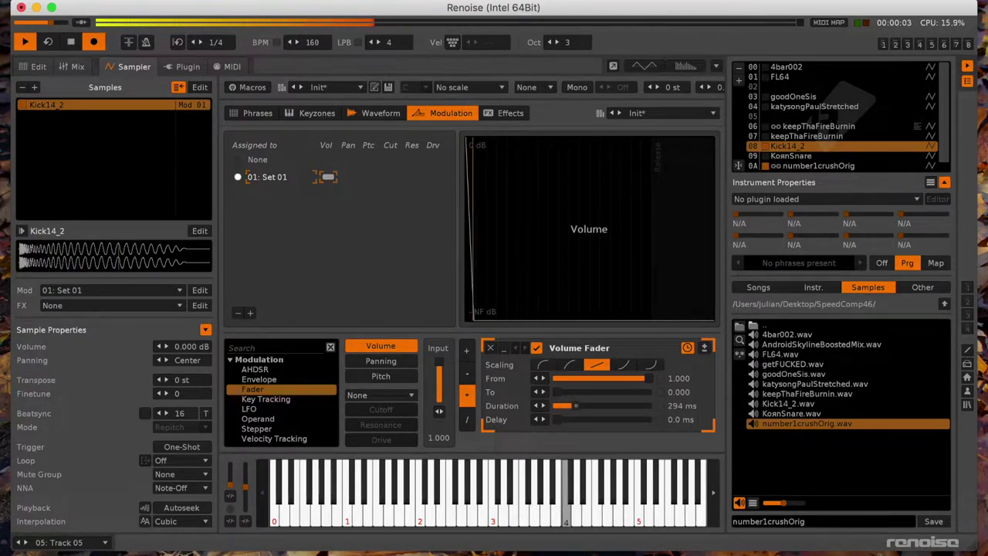
Step: Add a pitch Fader to Kick14_2 with a duration of 16 ms and transpose the sample to 6 st
click(380, 376)
double_click(297, 392)
drag(568, 405, 565, 405)
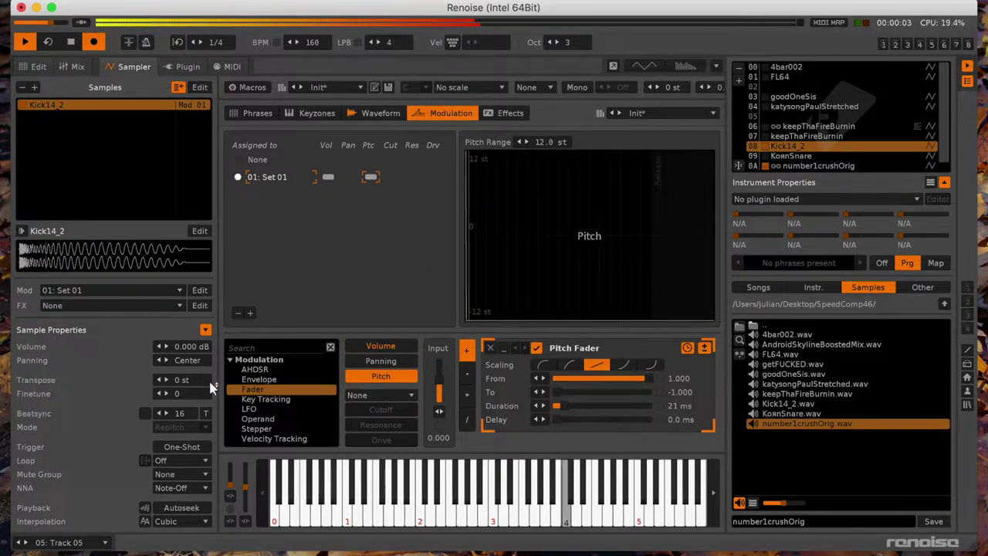
scroll(188, 380, up, 8)
scroll(188, 379, down, 1)
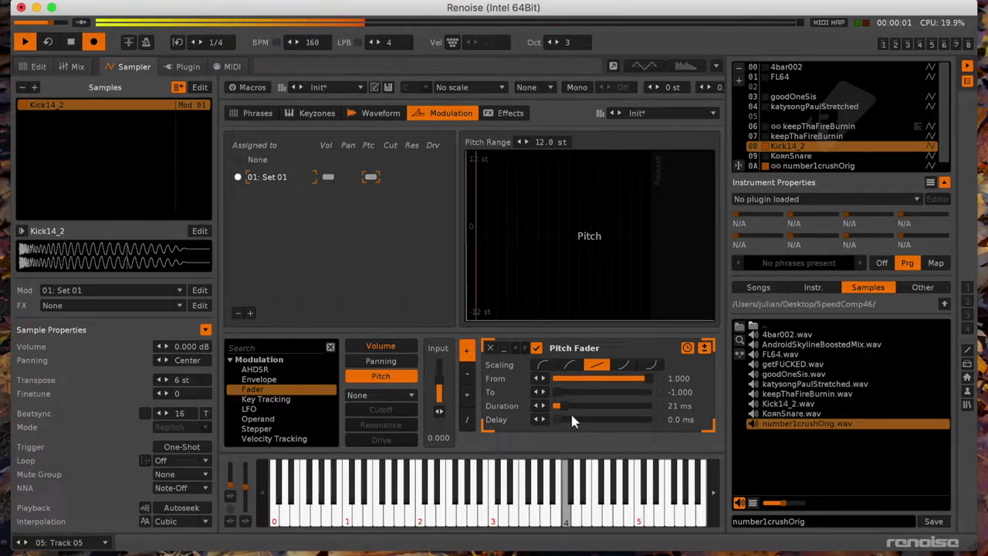
drag(567, 405, 563, 406)
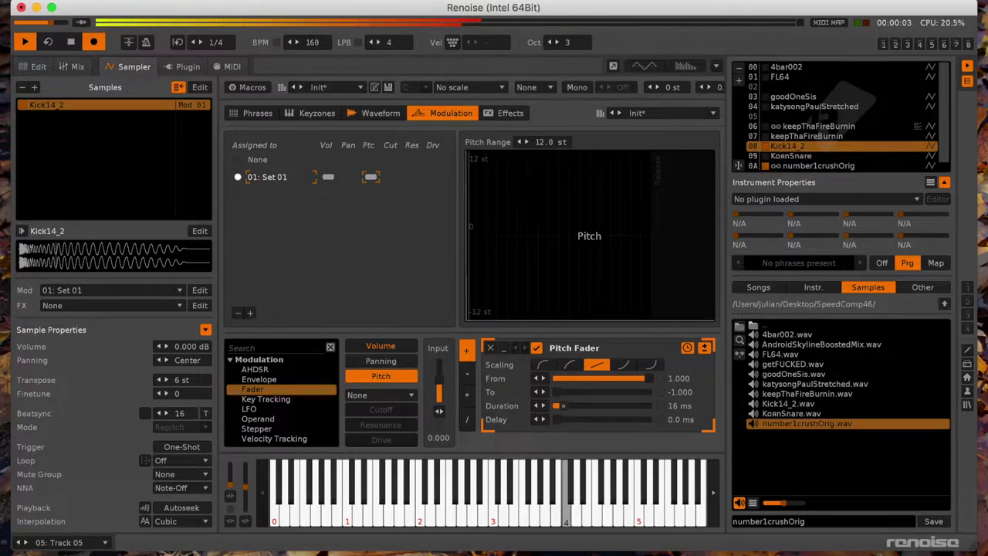
Step: Enable a Forward loop on Kick14_2 and narrow it to the section from just before offset 30 to just before 40
click(386, 113)
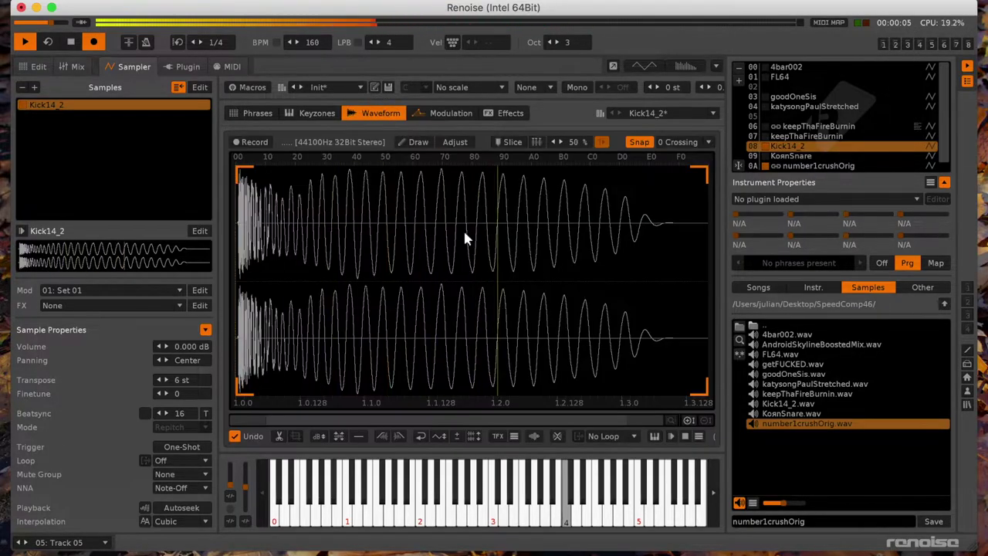
click(185, 459)
click(181, 423)
drag(244, 171, 399, 172)
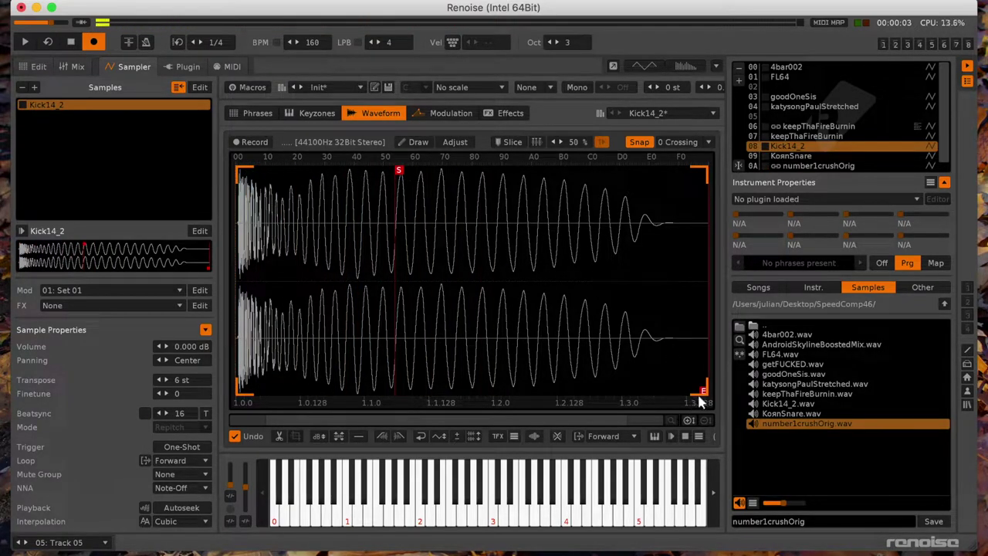
drag(705, 399, 449, 382)
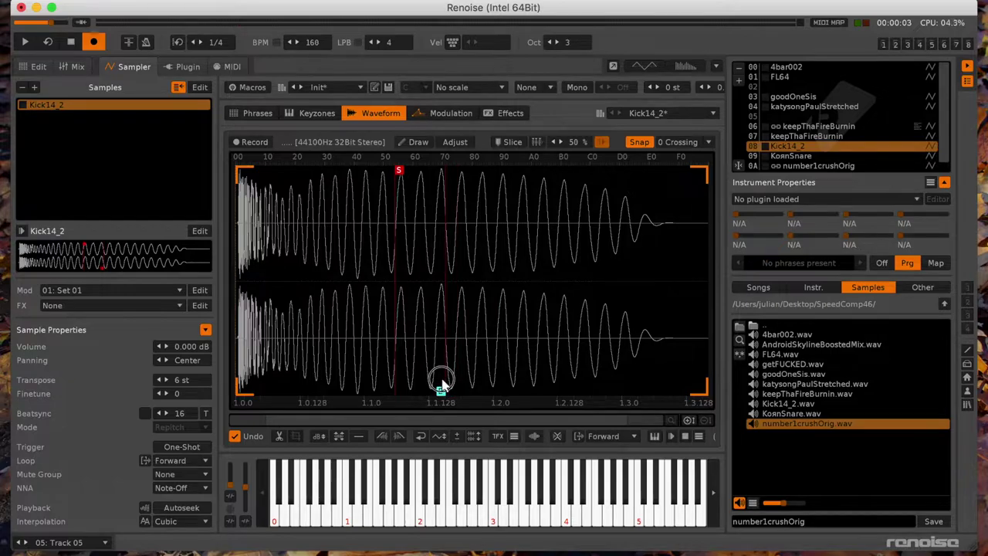
key(q)
drag(398, 176, 322, 179)
drag(443, 396, 350, 386)
key(q)
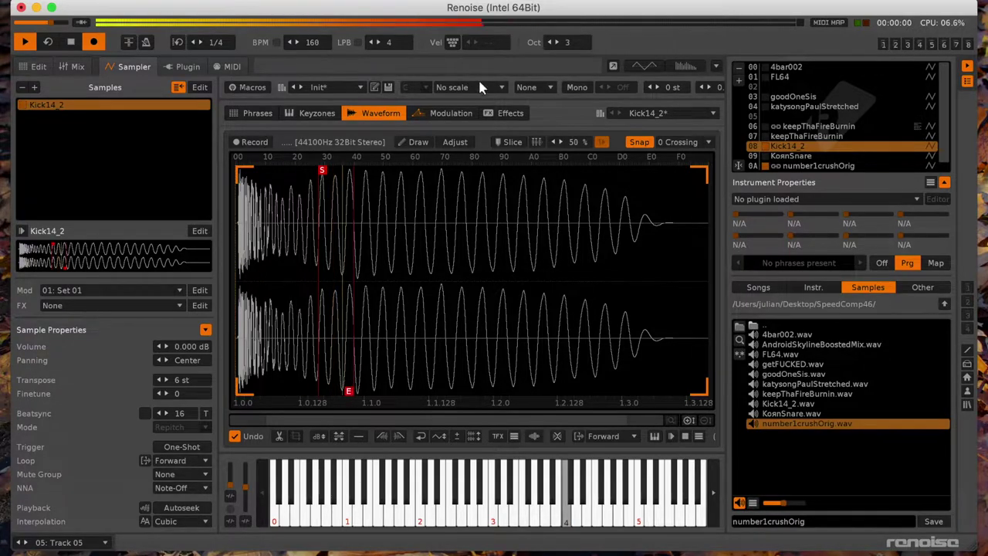
Step: Set the Pitch Fader's To value to -0.008 and the pitch input to -0.024
click(450, 111)
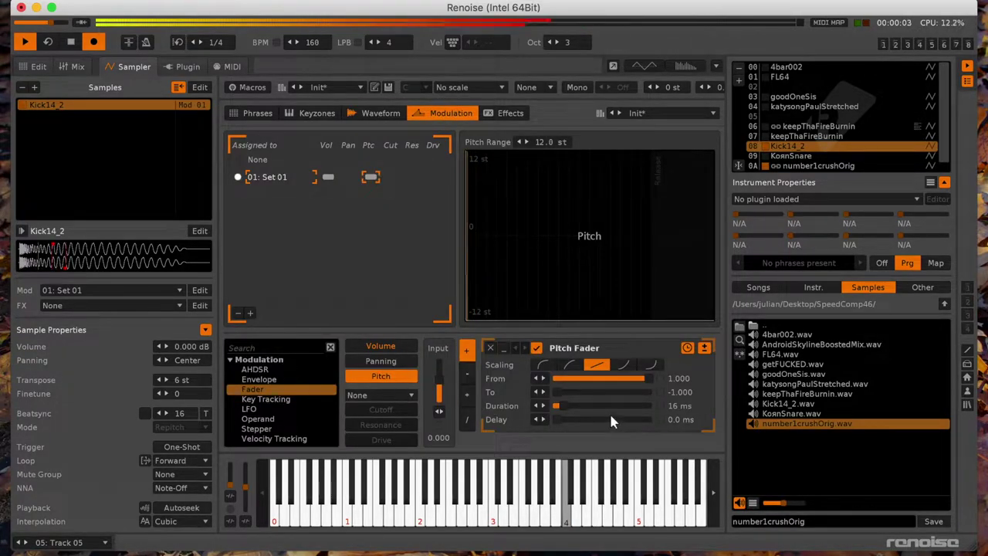
drag(564, 394, 603, 393)
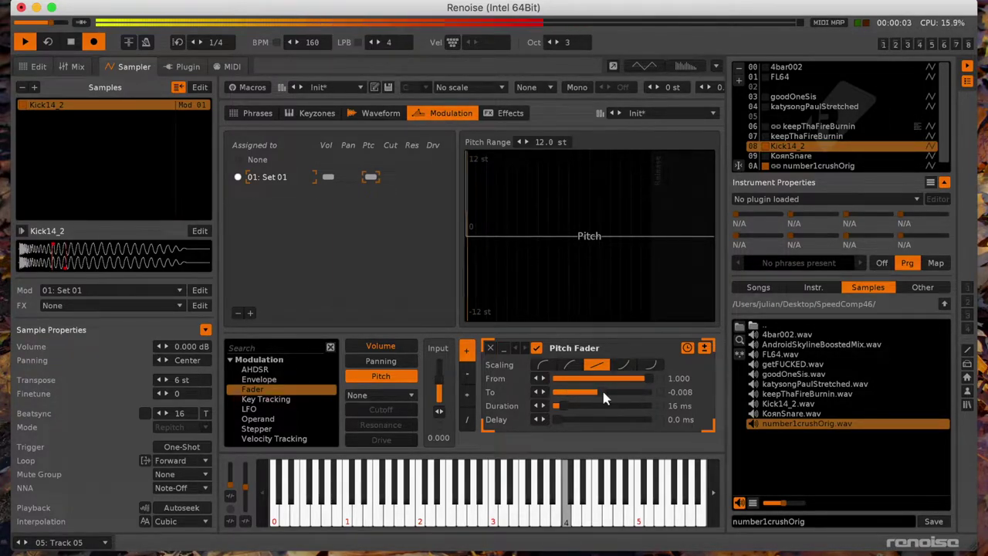
drag(437, 386, 438, 391)
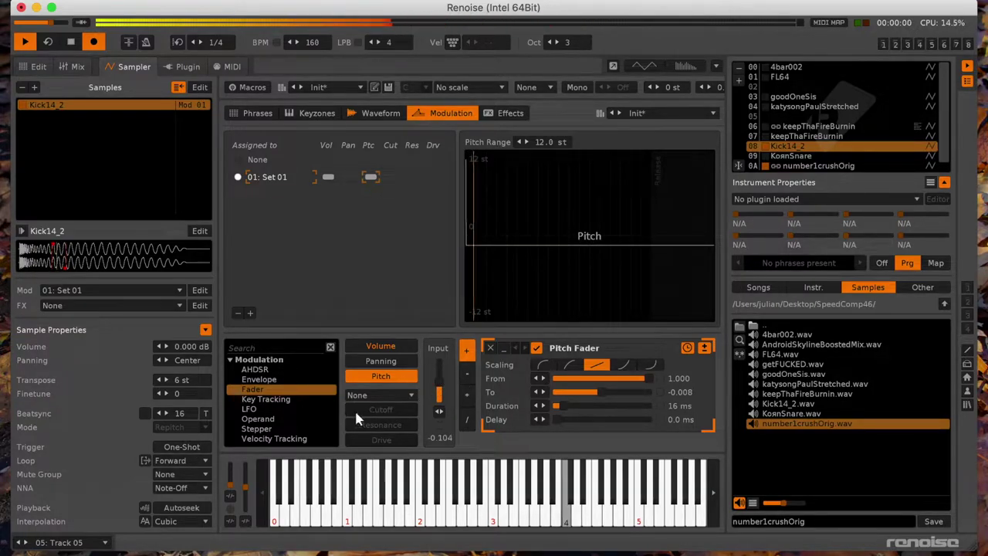
drag(440, 391, 440, 387)
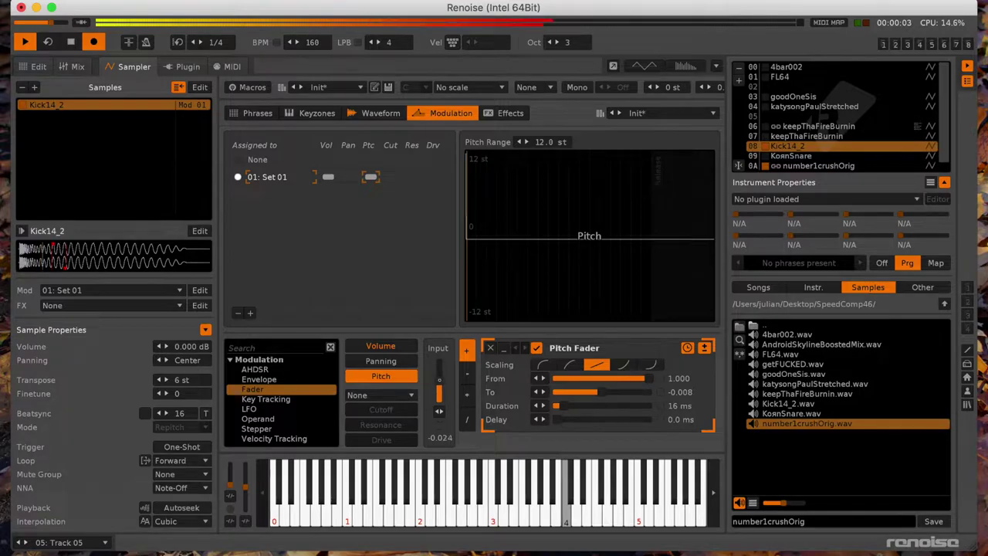
Step: Choose the Dist Shape filter for the kick's modulation set and set its Tone input to 0.344
click(368, 395)
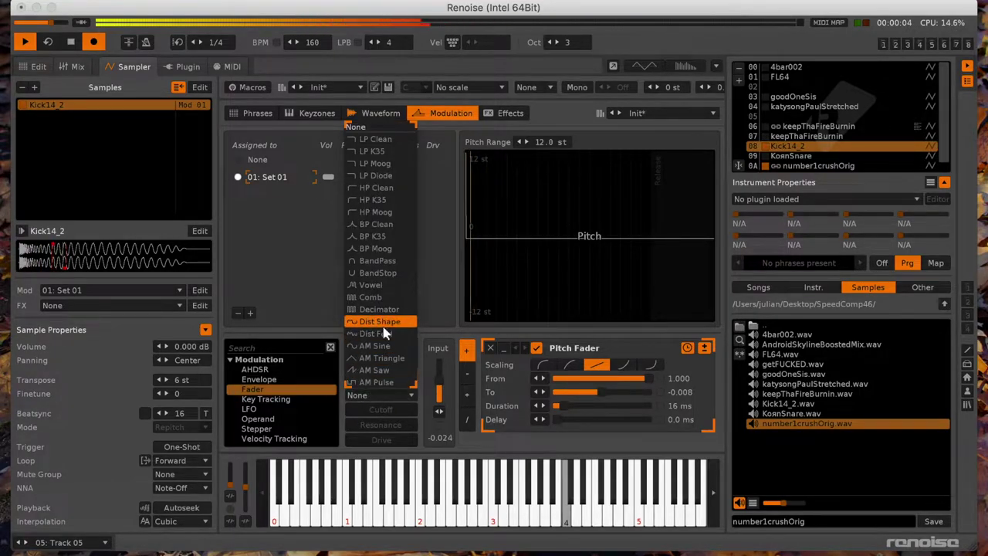
click(379, 320)
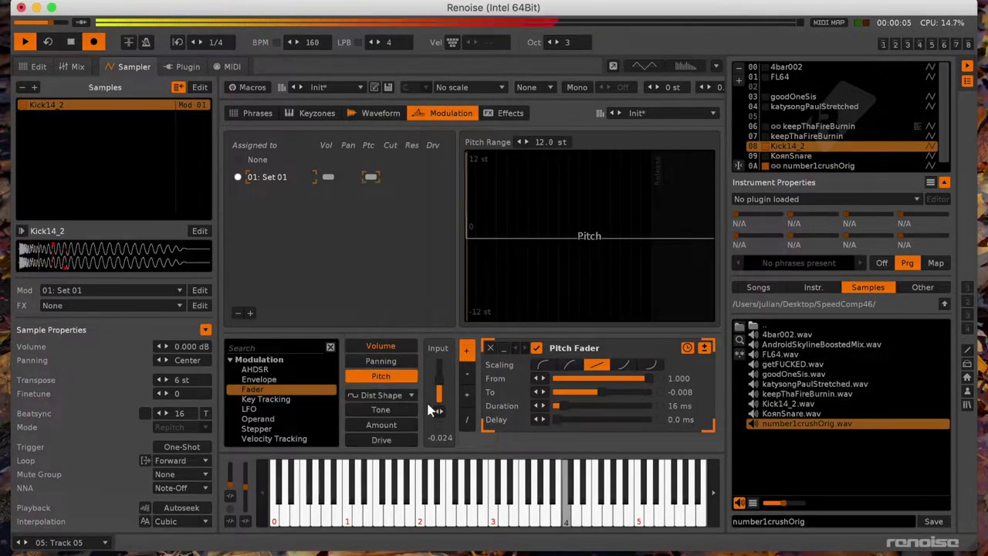
click(388, 411)
drag(438, 388, 438, 392)
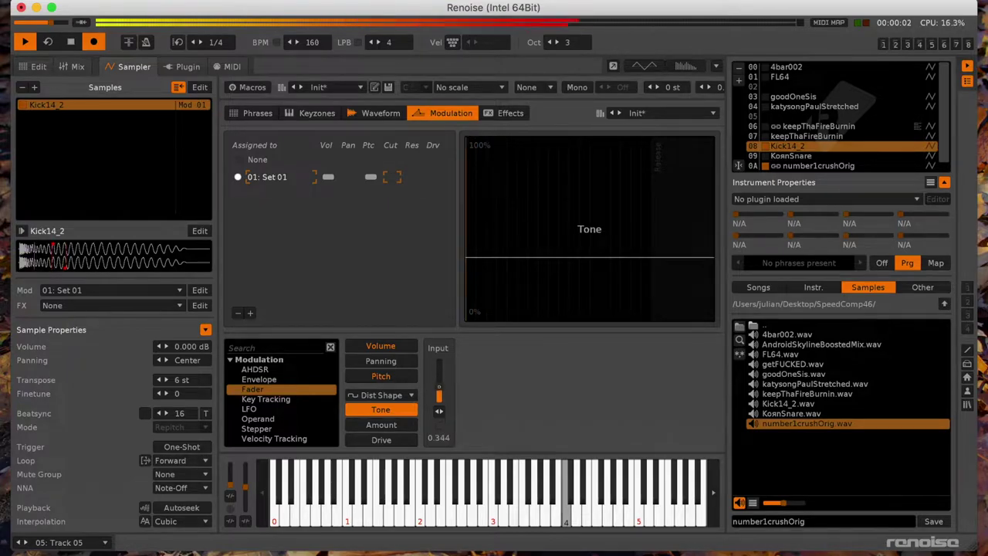
click(370, 362)
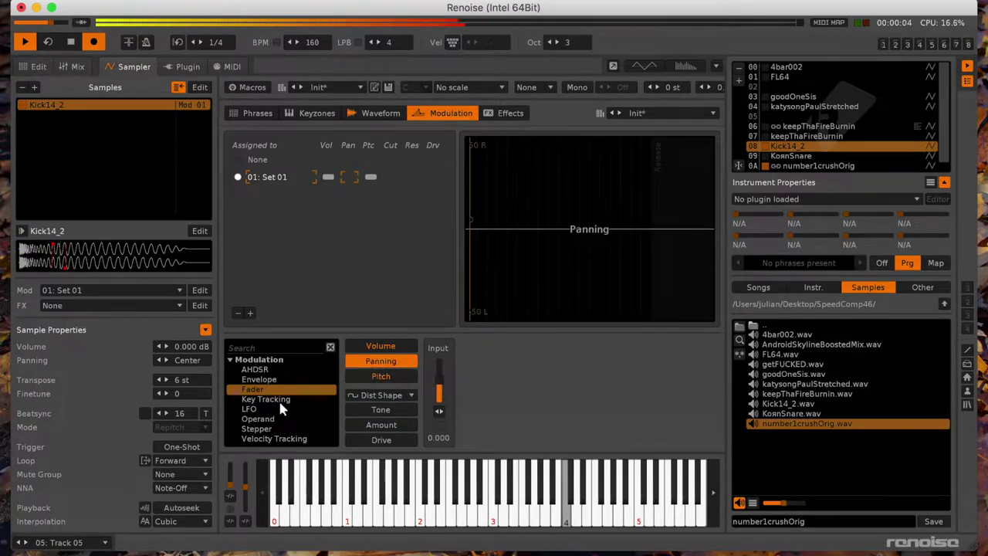
double_click(276, 392)
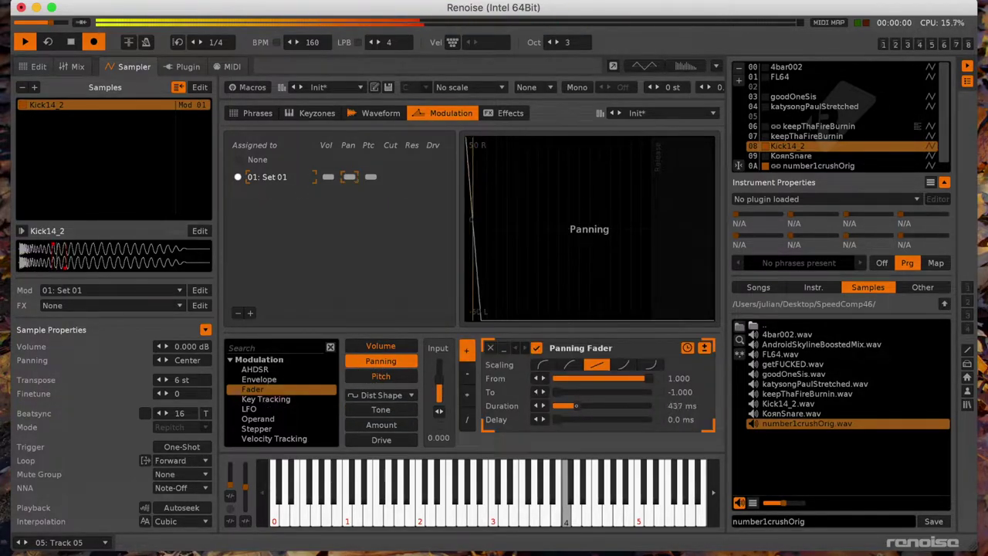
click(493, 349)
Step: Switch the kick's filter type to Dist Fold and lower its Amount input to about 0.376
click(381, 426)
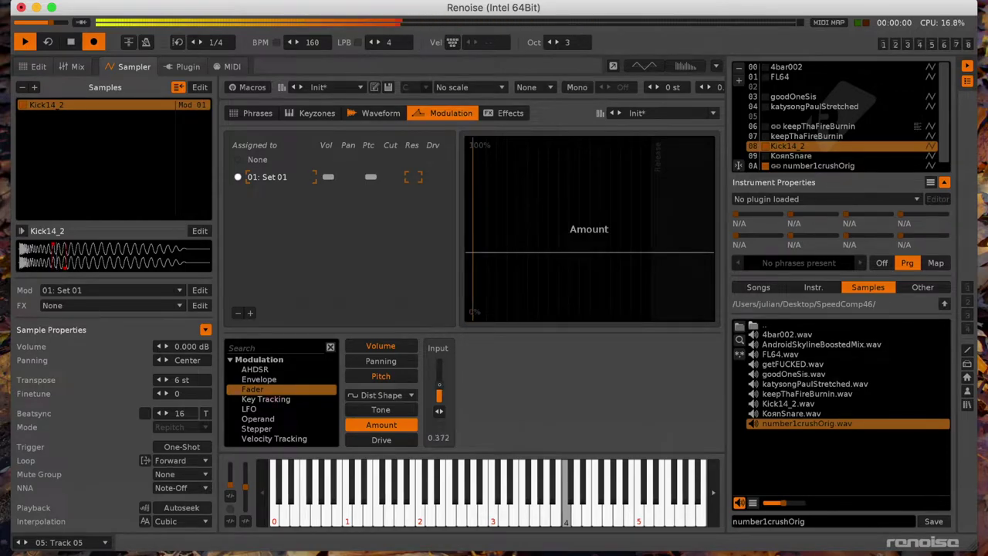
click(381, 395)
click(375, 334)
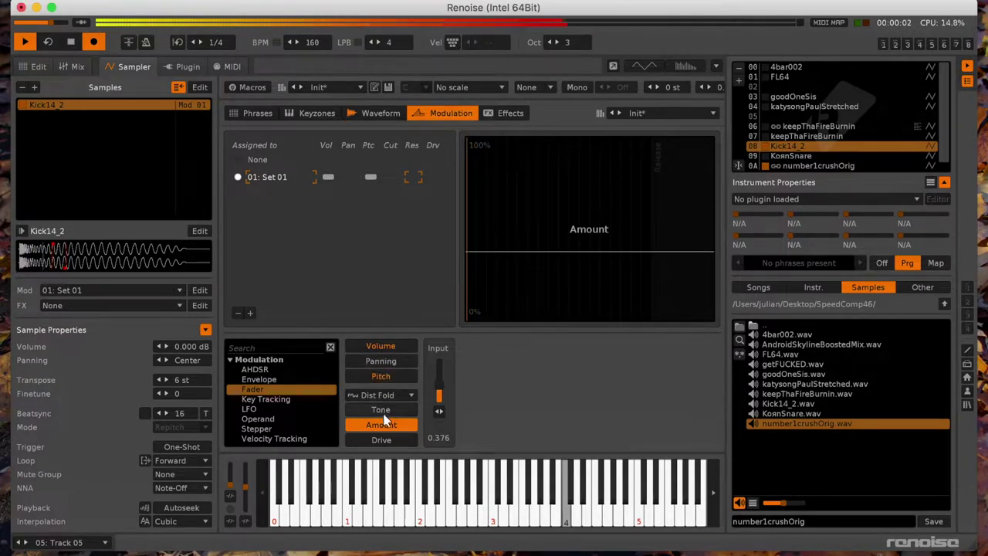
drag(438, 391, 440, 394)
Step: Return to the pattern editor, group Track 04 with Track 05, and select the group's effect column
click(37, 67)
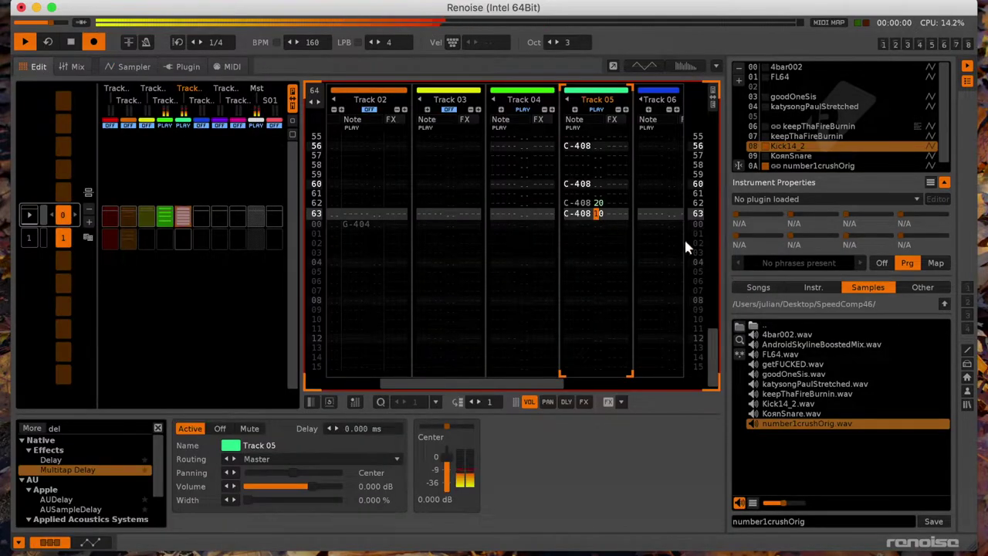
drag(523, 97, 636, 179)
click(661, 174)
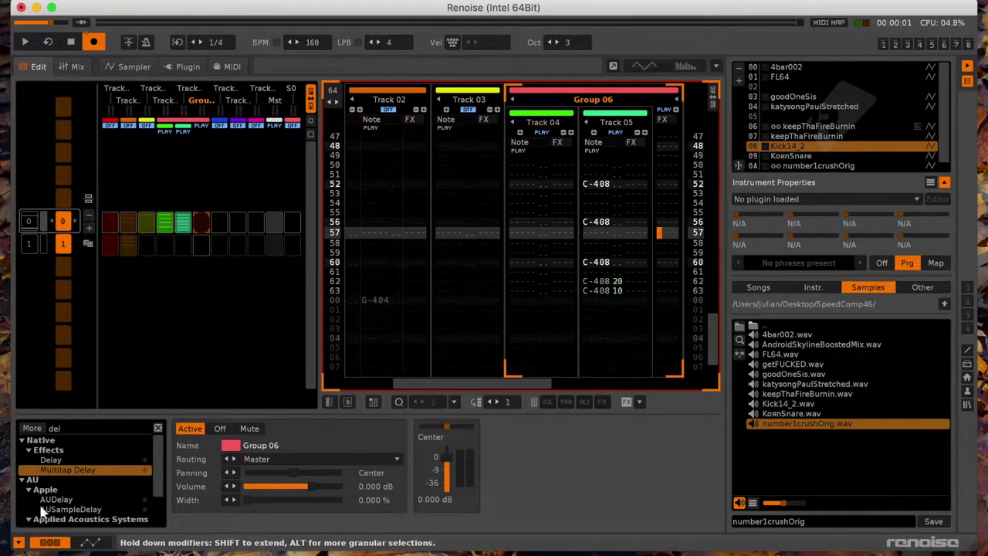
Step: Add the native Compressor to the group with threshold -27.56 dB, ratio 4.235:1 and attack 4.460 ms during playback
click(86, 429)
text(comp)
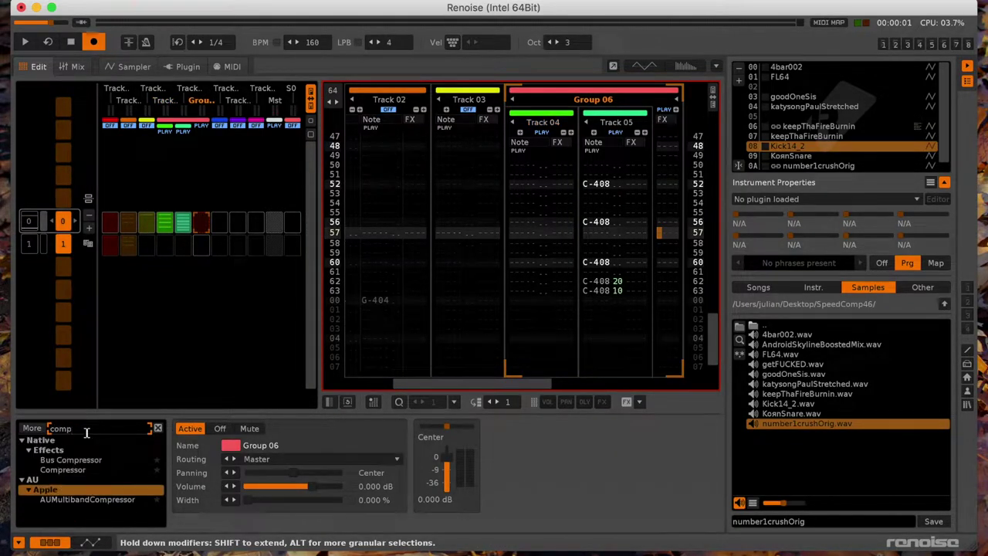
double_click(64, 468)
key(space)
drag(480, 445, 468, 472)
click(447, 459)
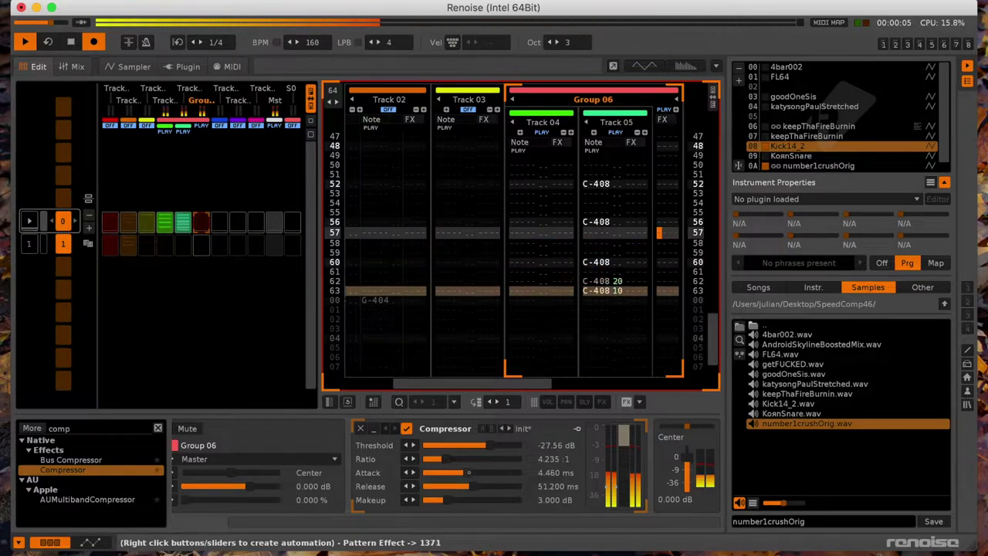
Step: Adjust the group Compressor to threshold -21.78 dB, ratio 7.662:1, attack 4.580 ms and makeup 1.559 dB
click(469, 459)
drag(491, 446, 495, 445)
click(442, 500)
key(space)
Step: Add the native Distortion to the group in Shape mode with drive 58.658 %, tone 73.554 %, wet mix -19.77 dB and dry mix -3.132 dB
click(60, 429)
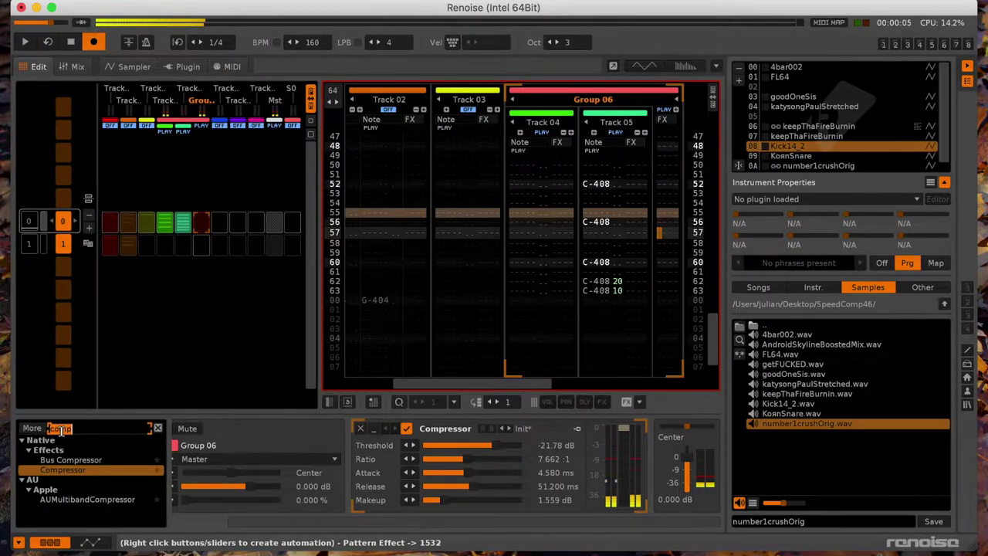
text(dis)
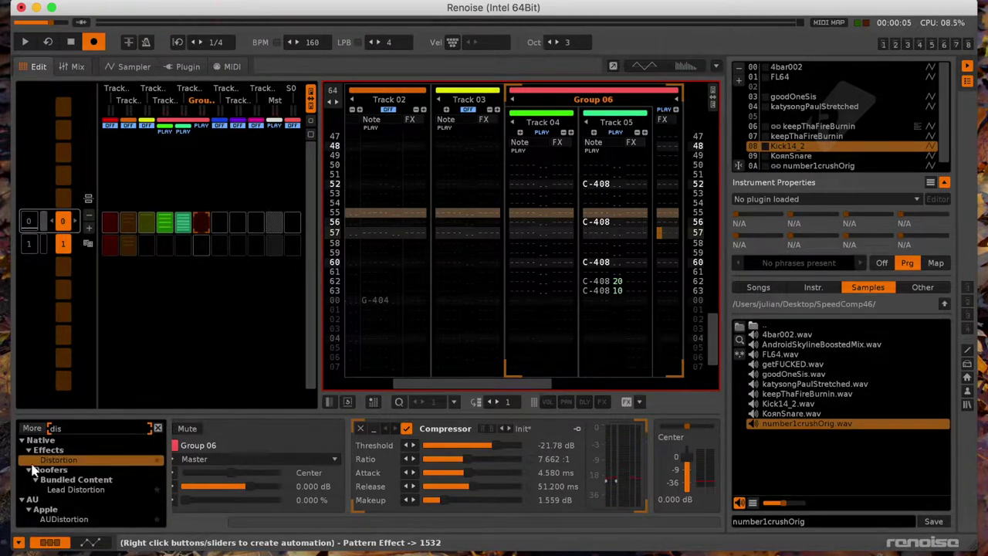
double_click(57, 460)
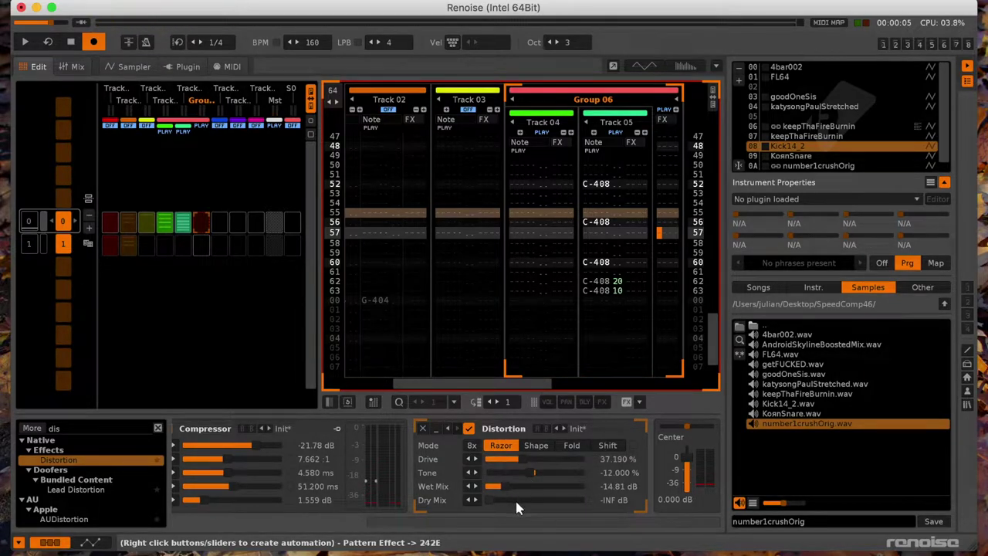
mouse_move(555, 461)
mouse_down()
mouse_move(568, 469)
mouse_move(511, 458)
mouse_move(498, 487)
mouse_move(540, 458)
mouse_up()
key(space)
click(544, 444)
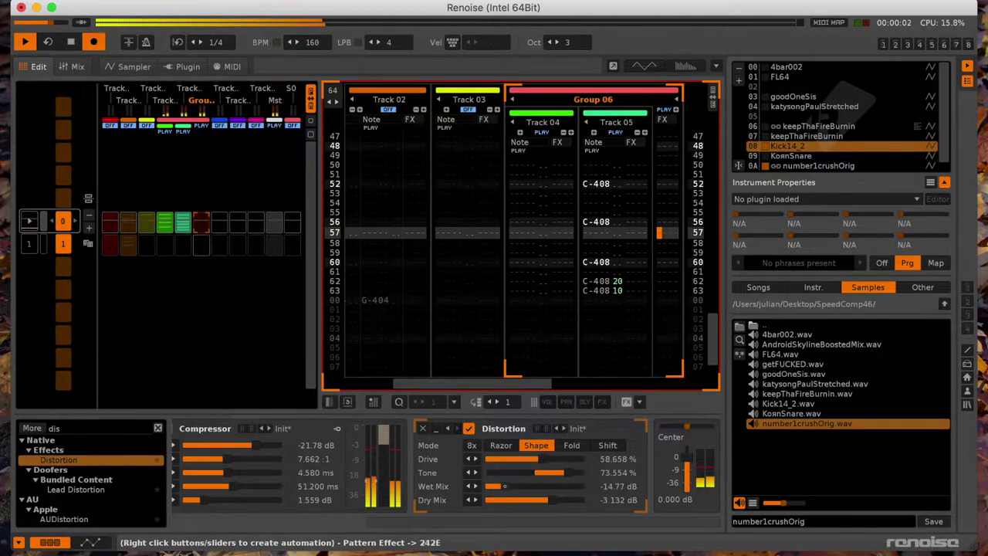
drag(499, 486, 497, 486)
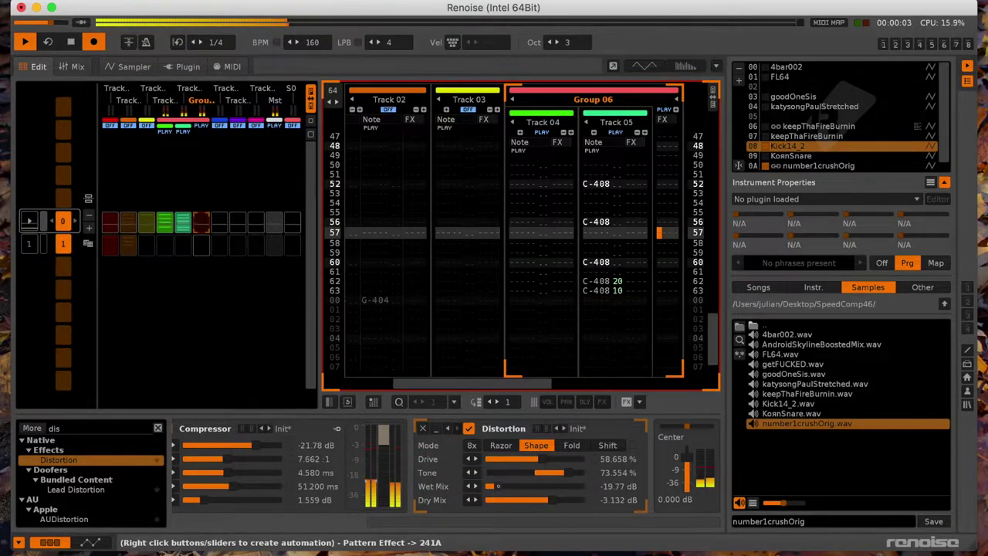
Step: Find the native Analog Filter and add it to Track 05's effect chain
click(545, 205)
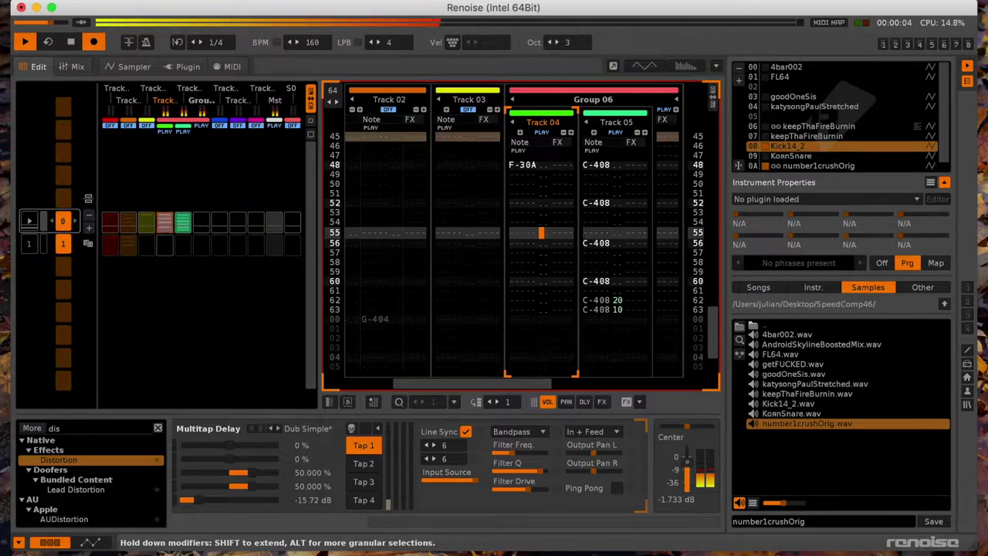
key(space)
click(615, 244)
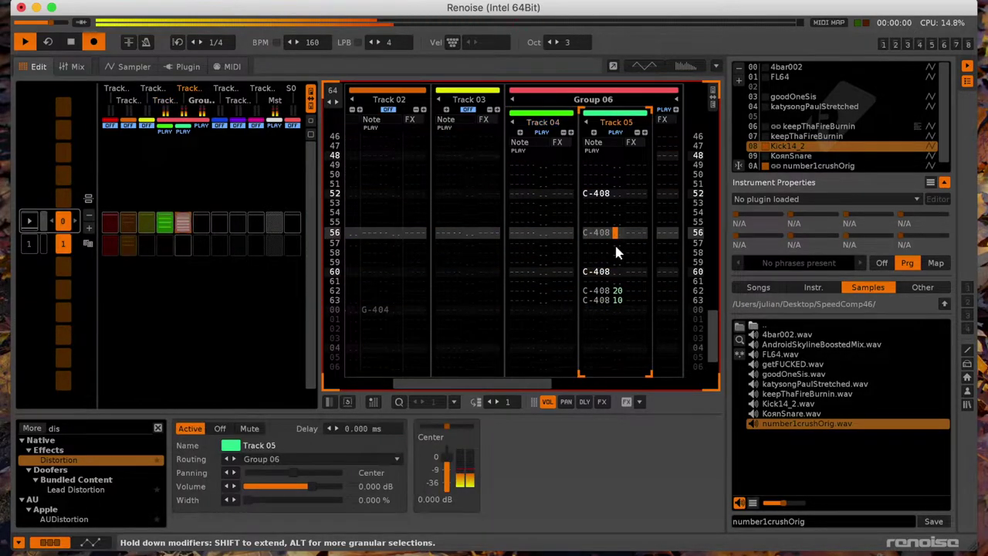
double_click(64, 429)
text(filt)
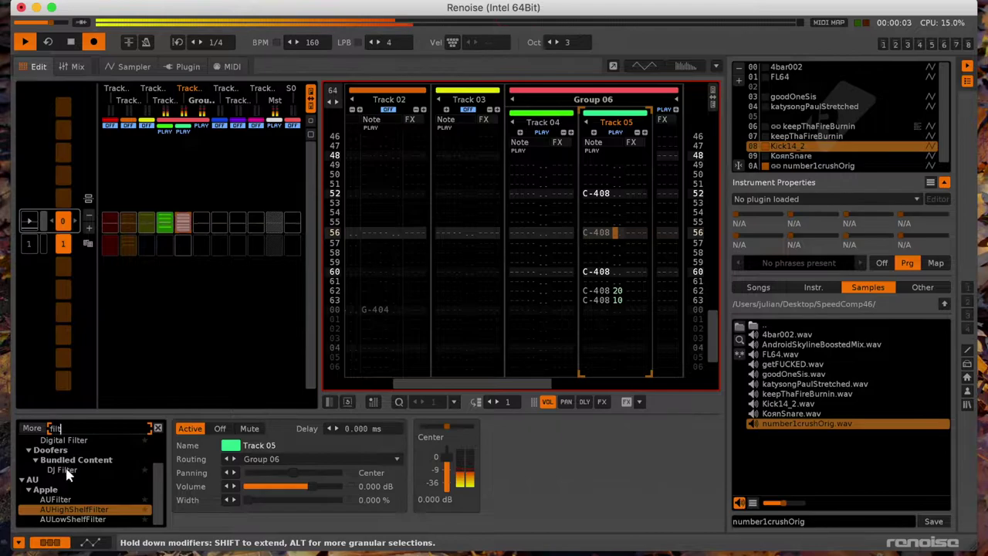
scroll(68, 474, up, 2)
drag(65, 459, 200, 454)
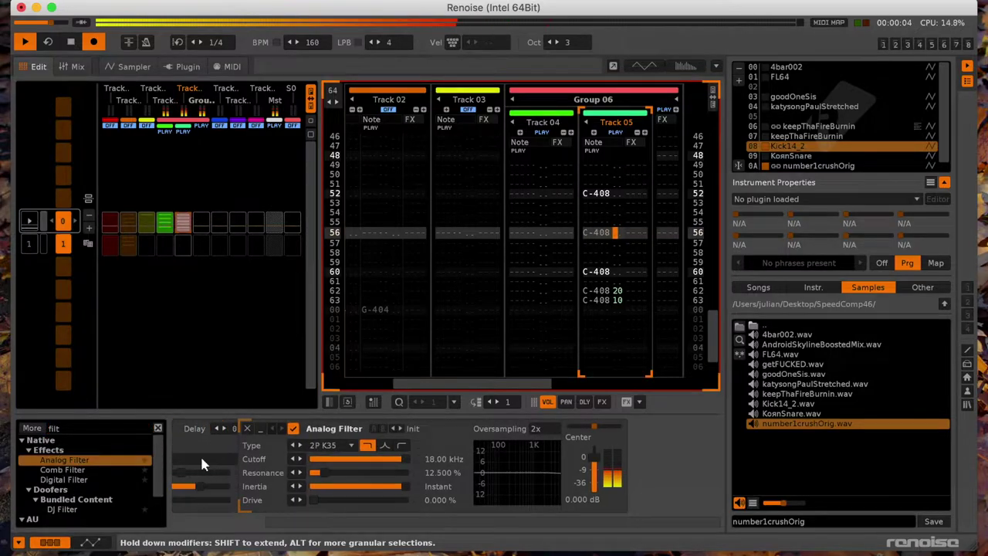
Step: Set Track 05's filter to cutoff 9.94 kHz, resonance 38.863 % and drive 15.137 %, and the track width to 2.800 %
key(space)
drag(386, 472, 449, 469)
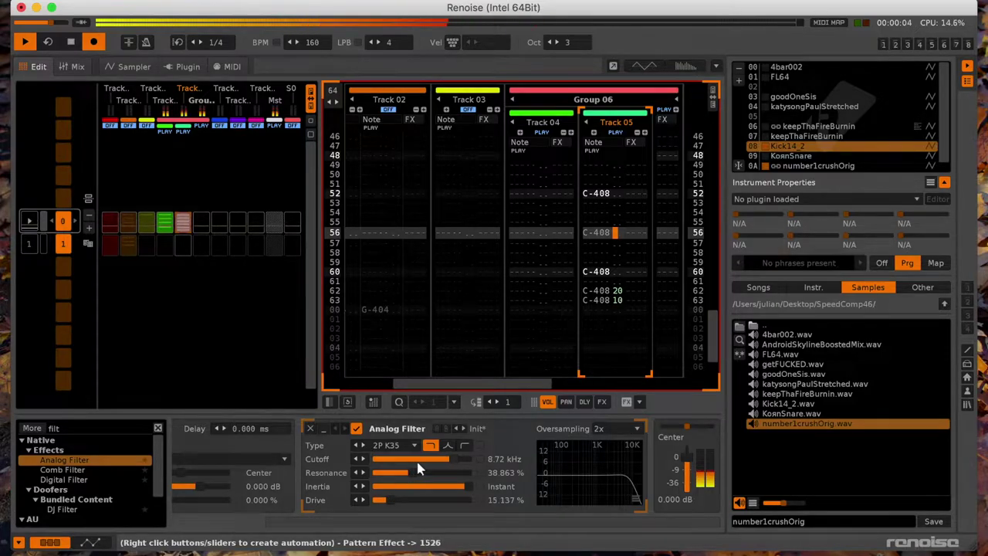
drag(457, 459, 461, 460)
drag(419, 524, 259, 521)
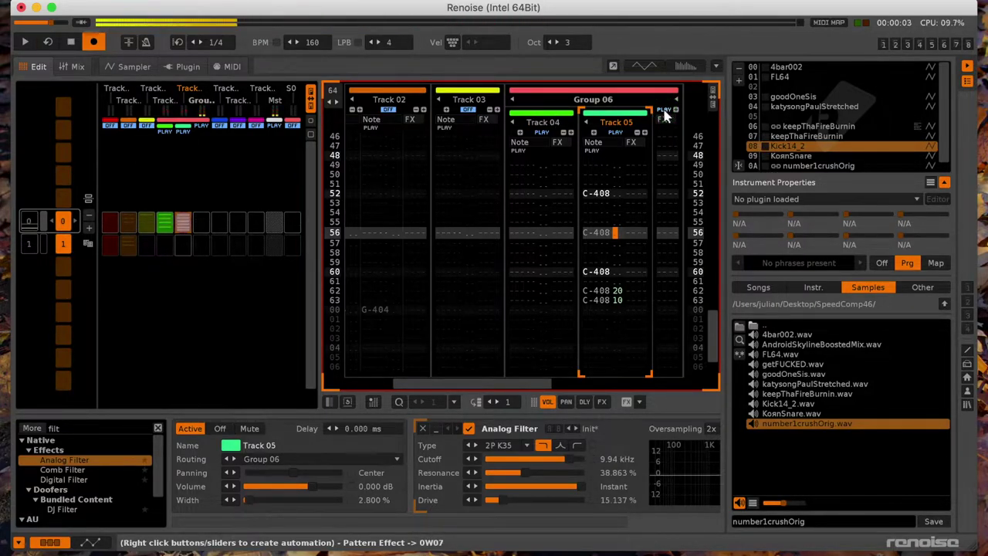
Step: Play the full pattern with all tracks unmuted and check the Kick14_2 modulation set during playback
key(space)
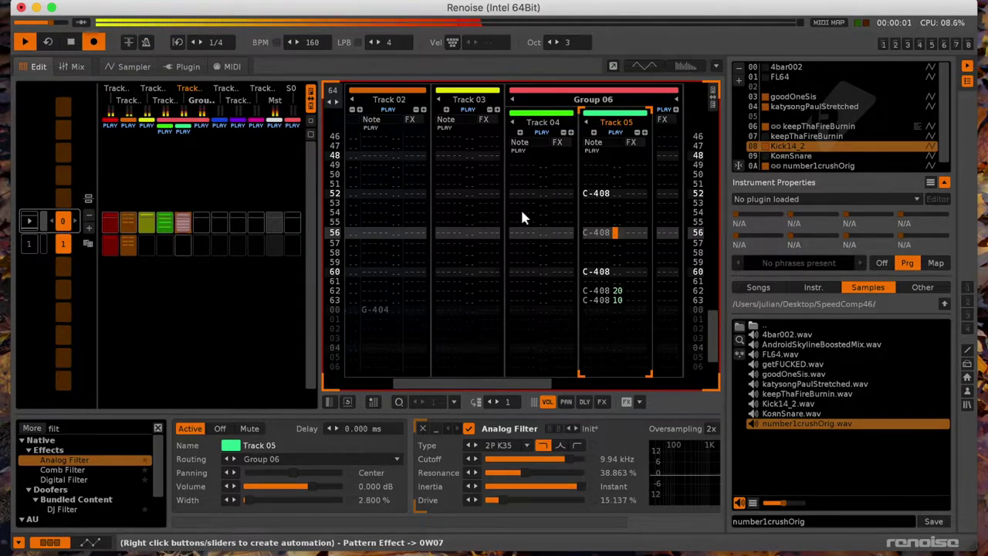
scroll(522, 211, up, 12)
scroll(522, 211, left, 3)
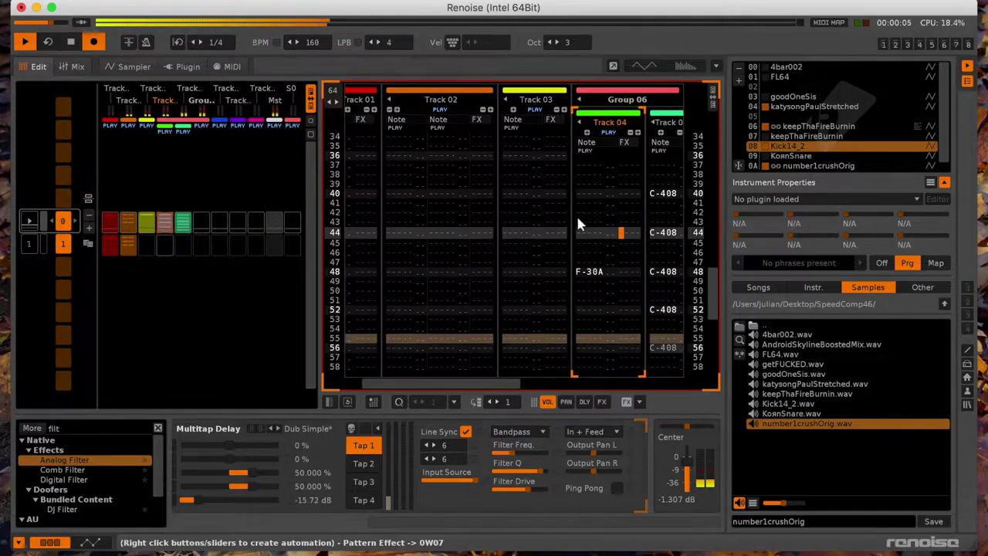
scroll(579, 224, right, 3)
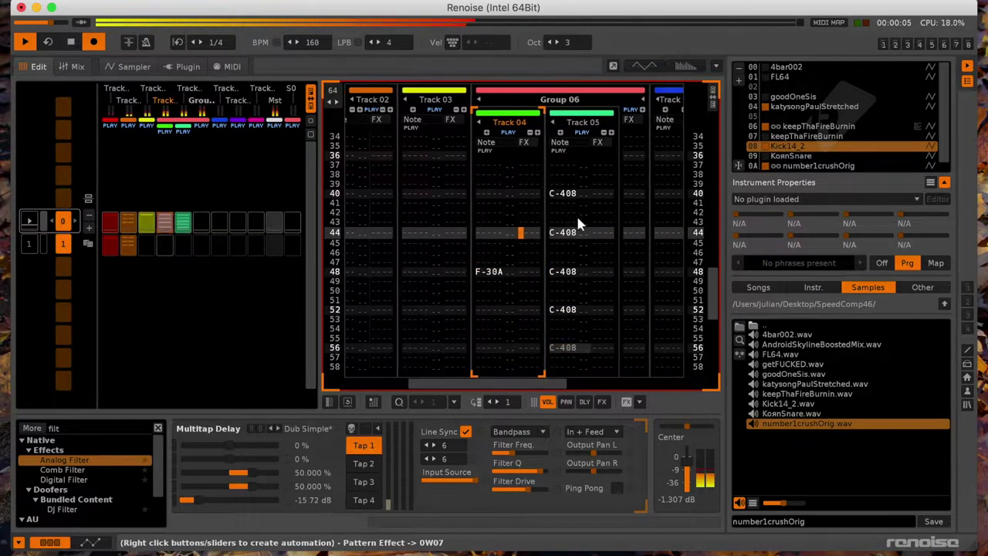
double_click(798, 150)
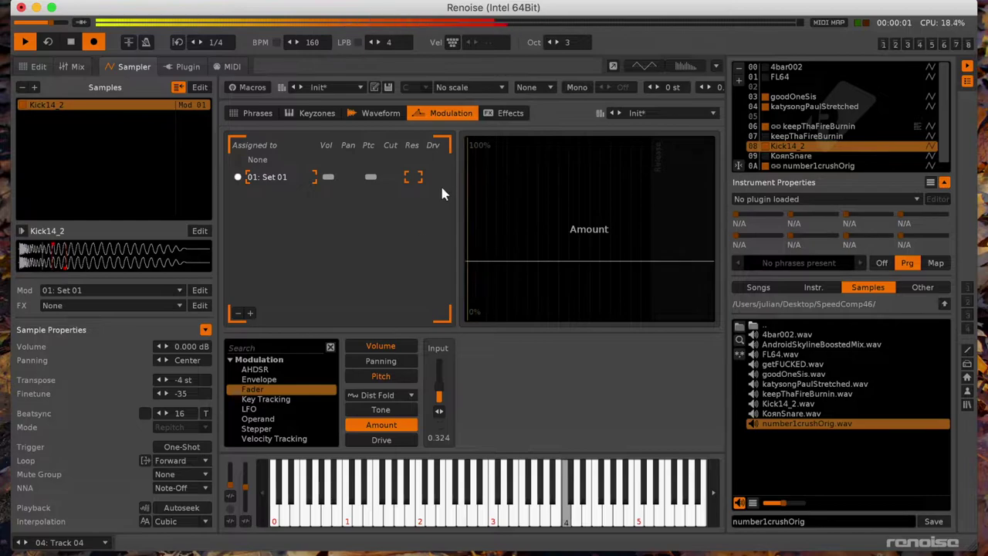
click(37, 67)
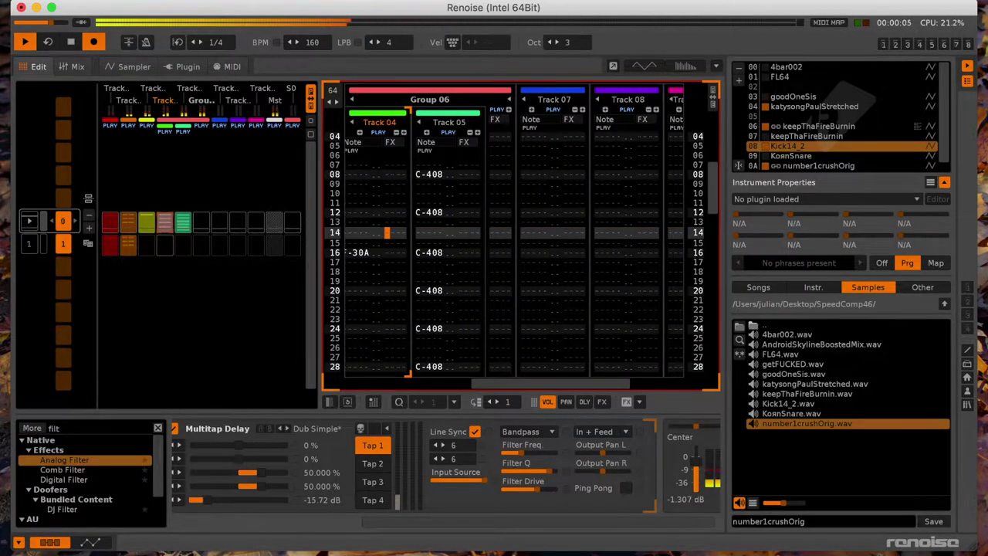
Step: Duplicate the number1crushOrig instrument and enter a C-4 note for the copy at row 00 of Track 07
click(826, 165)
right_click(825, 163)
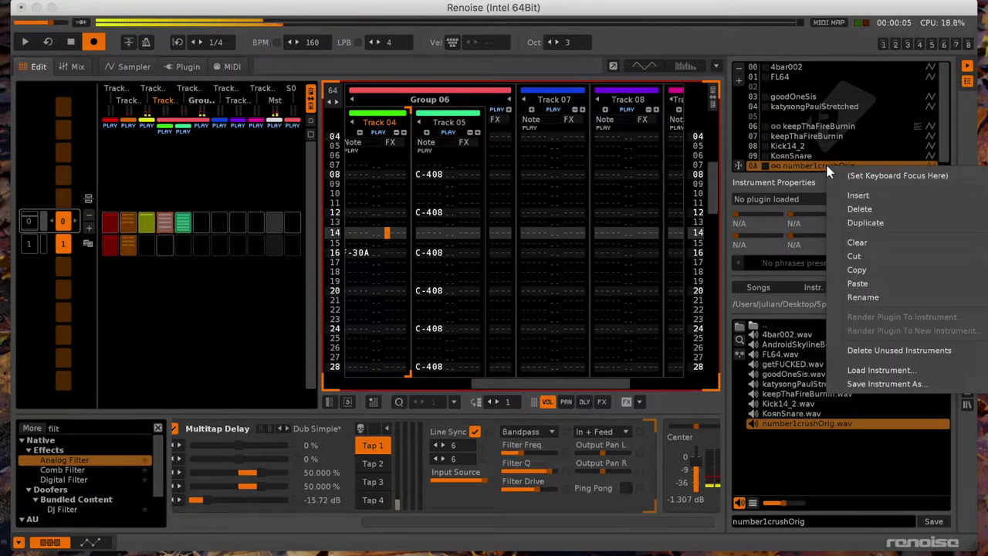
click(882, 222)
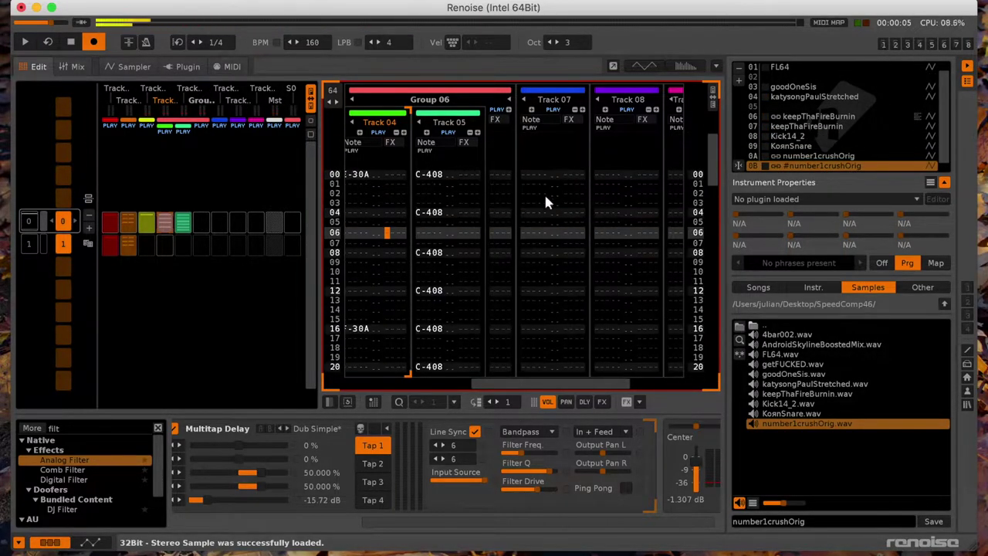
click(528, 178)
key(q)
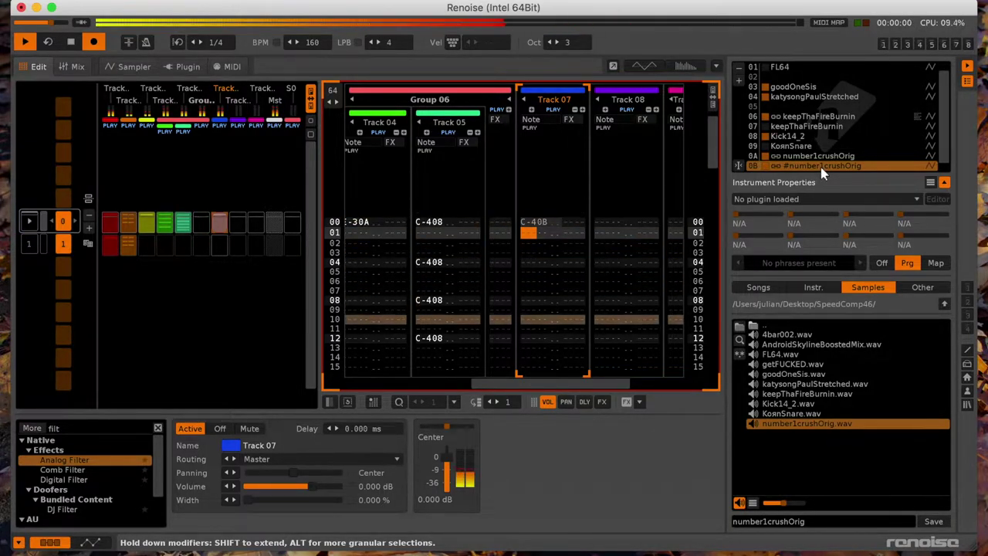
key(space)
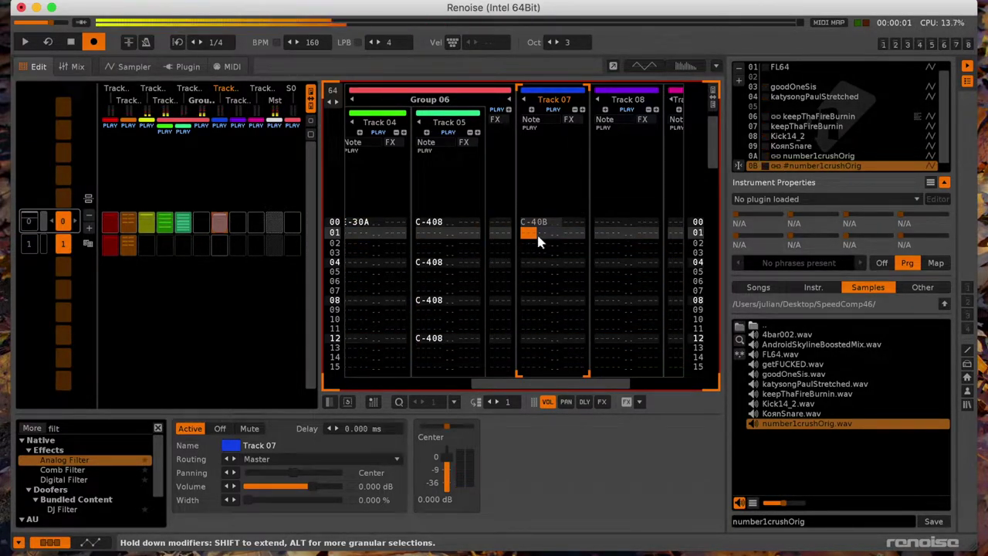
Step: Delete the first half of the duplicated number1crushOrig waveform and set its Beatsync to 8
double_click(811, 167)
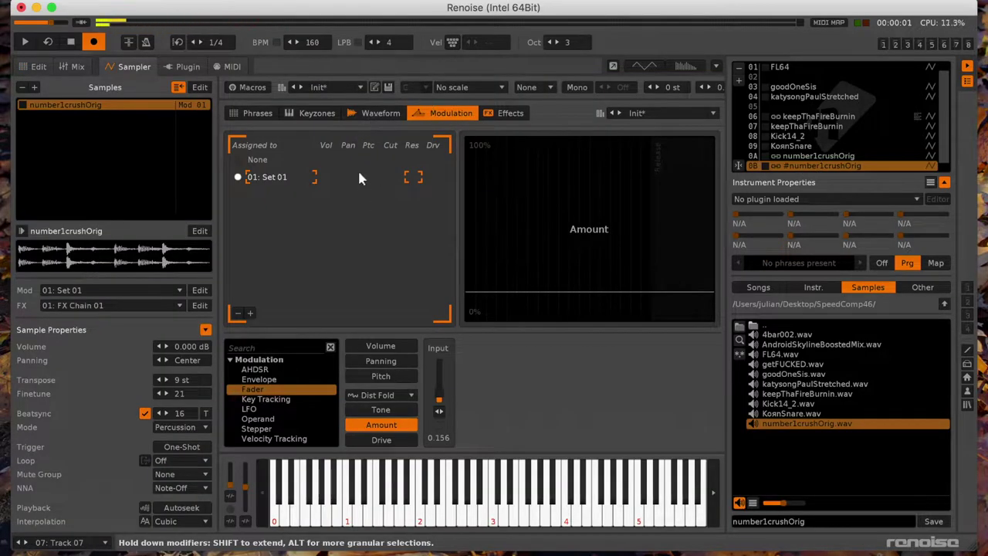
click(372, 115)
drag(471, 230, 42, 321)
key(Delete)
key(q)
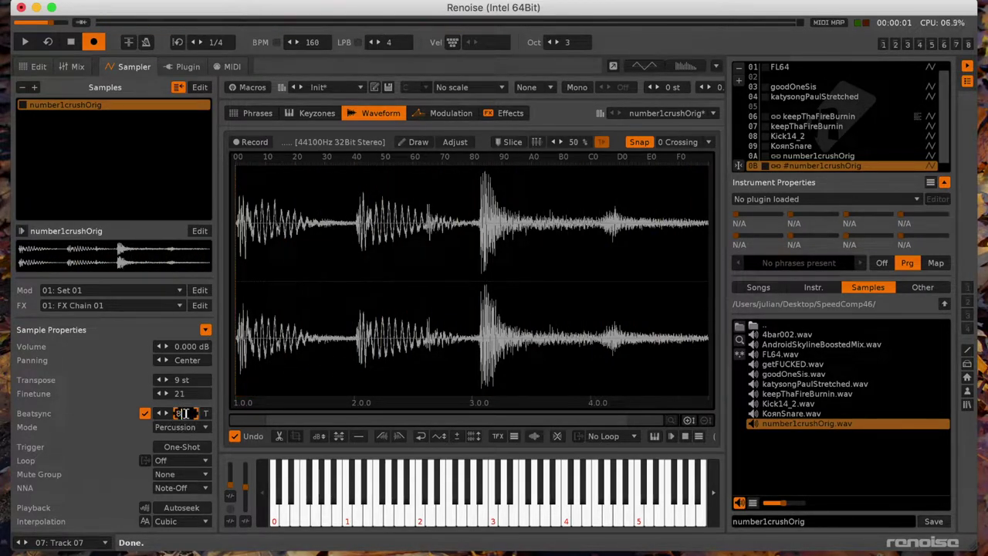
key(Return)
key(q)
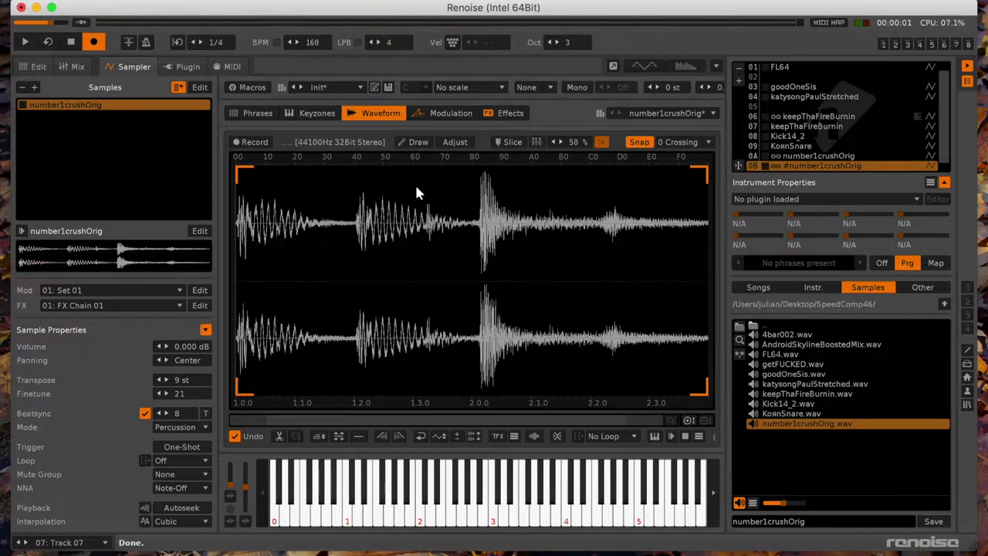
Step: Remove the Reverb from the duplicated instrument's FX chain and lower the Gate's threshold while auditioning the sample
click(505, 114)
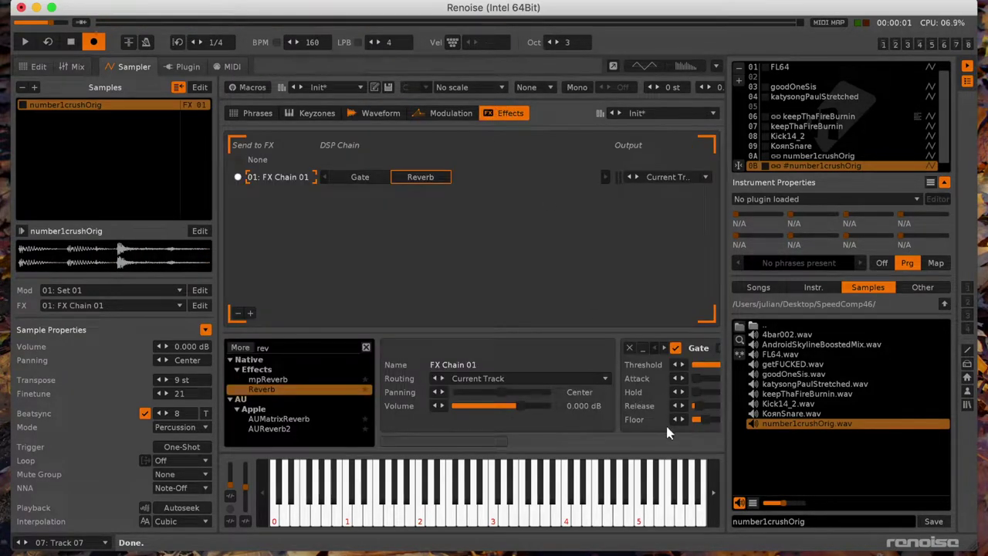
drag(479, 442, 610, 438)
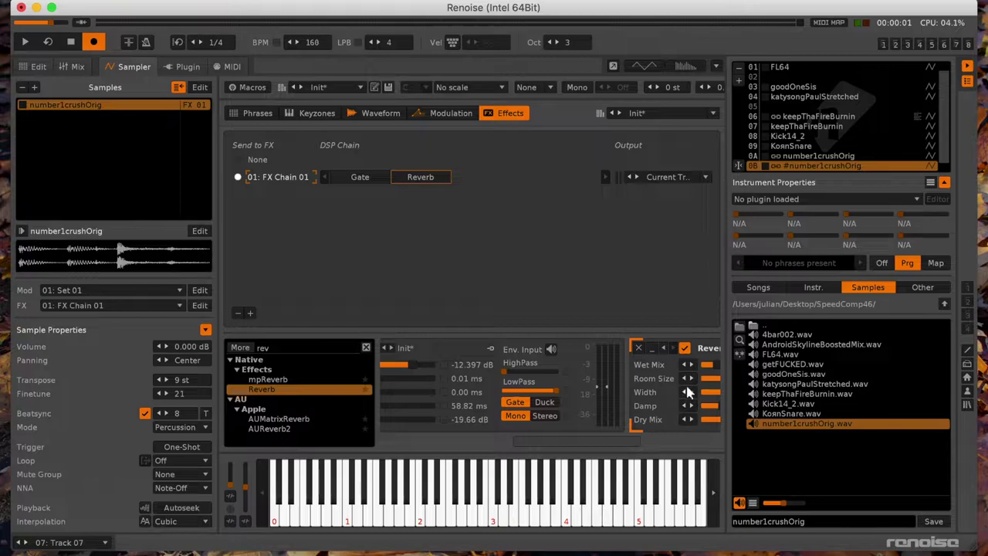
click(639, 348)
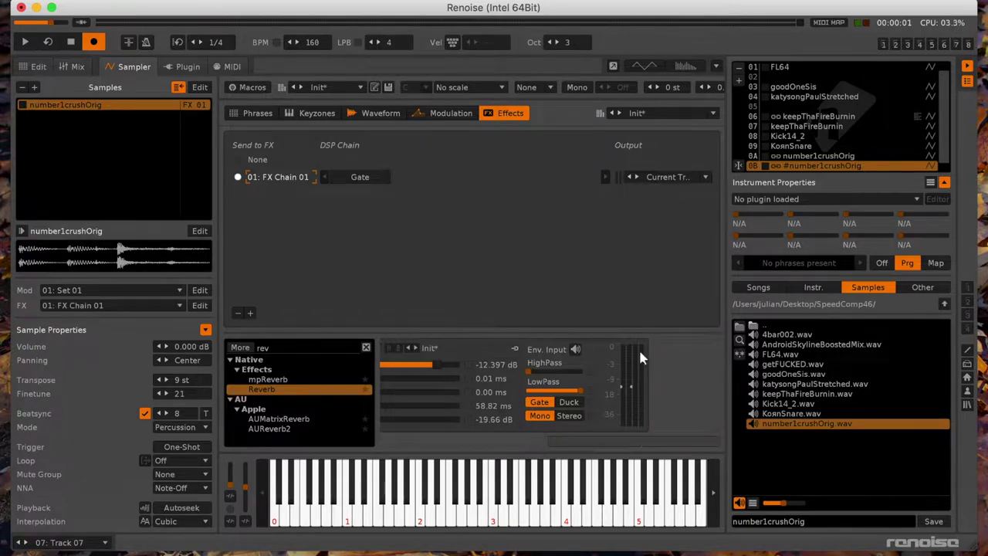
click(440, 363)
key(q)
drag(443, 364, 424, 365)
key(q)
drag(580, 443, 518, 442)
key(q)
Step: Return to the pattern editor, audition higher pitches and change the Track 07 note at row 00 to G-4
click(36, 66)
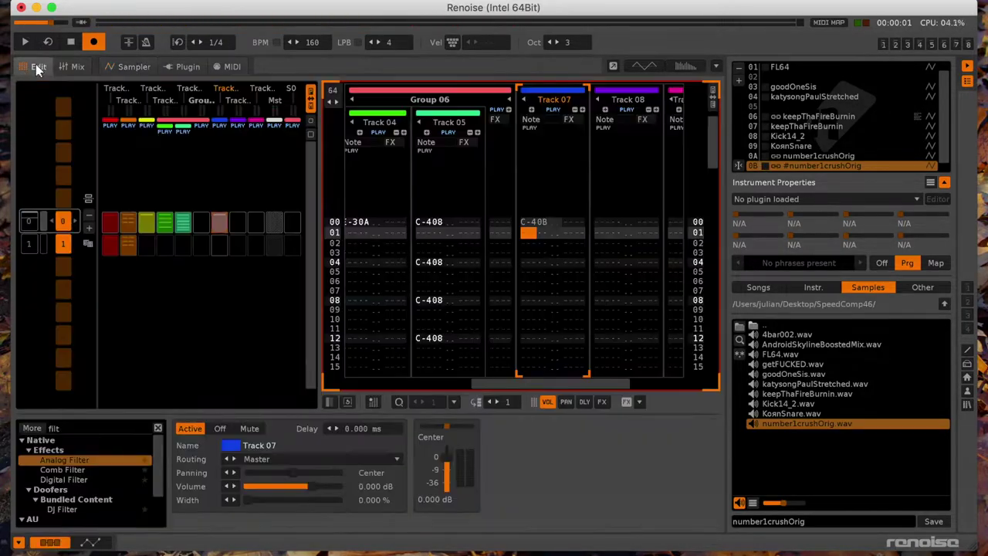
key(space)
key(e)
key(Up)
key(r)
key(Up)
key(t)
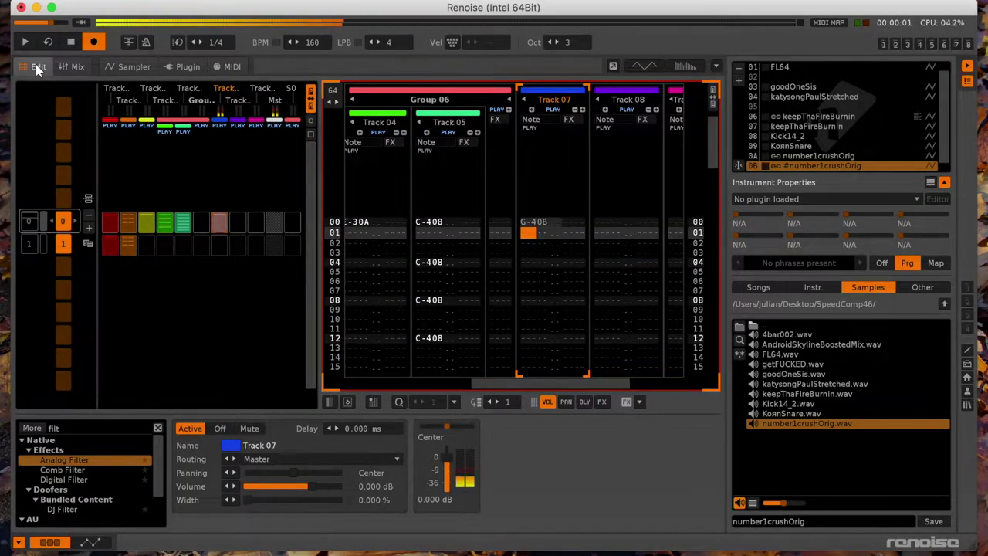
key(Up)
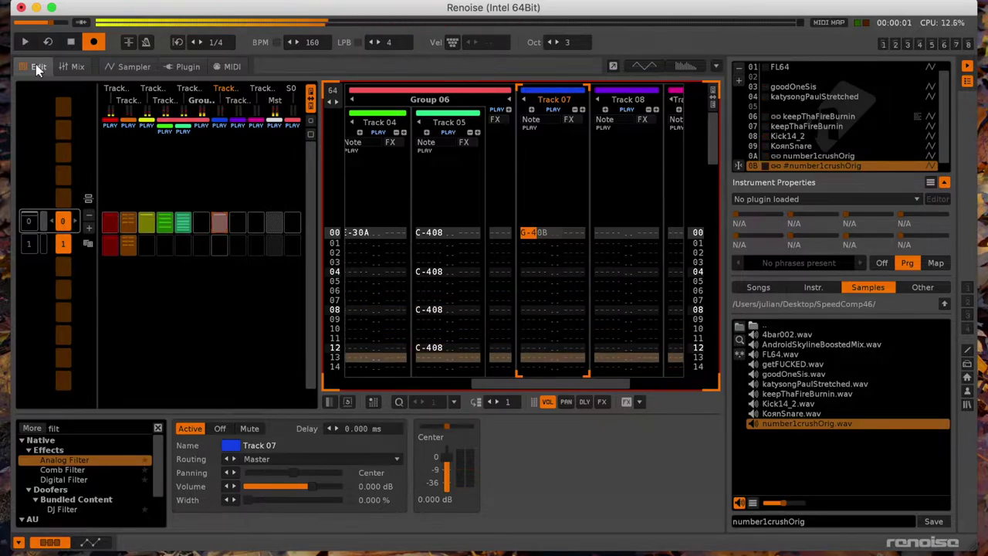
key(t)
Step: Enter several irregularly spaced G-4 notes between rows 01 and 10 of Track 07
key(Down)
key(Down)
key(t)
key(Down)
key(t)
key(Down)
key(Down)
key(Down)
key(Up)
key(Up)
key(t)
key(Down)
key(t)
Step: Enter G-4 notes at rows 14, 18 and 19 of Track 07
key(Down)
key(Down)
key(Down)
key(Down)
key(Down)
key(t)
key(Down)
key(Down)
key(Down)
key(t)
key(Down)
key(Up)
key(t)
key(Down)
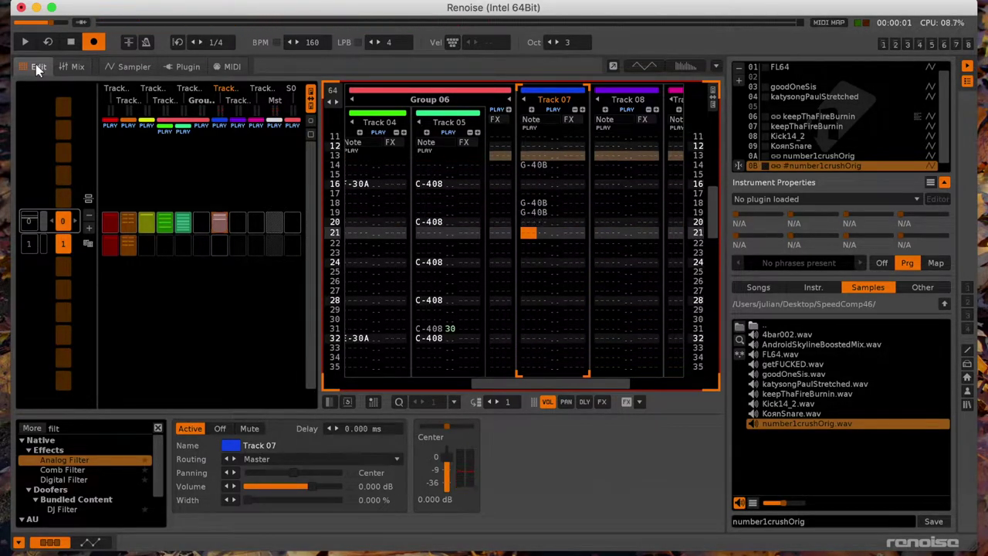
Step: Continue the G-4 rhythm in Track 07 past row 20, including notes at rows 26 and 28
key(Down)
key(Up)
key(t)
key(t)
key(Down)
key(Down)
key(Down)
key(Down)
key(t)
key(Down)
key(Down)
key(Down)
key(Down)
key(Up)
key(Up)
key(t)
Step: Enter G-4 notes at rows 34 and 36 of Track 07
key(Down)
key(Down)
key(Down)
key(Down)
key(Down)
key(Down)
key(Down)
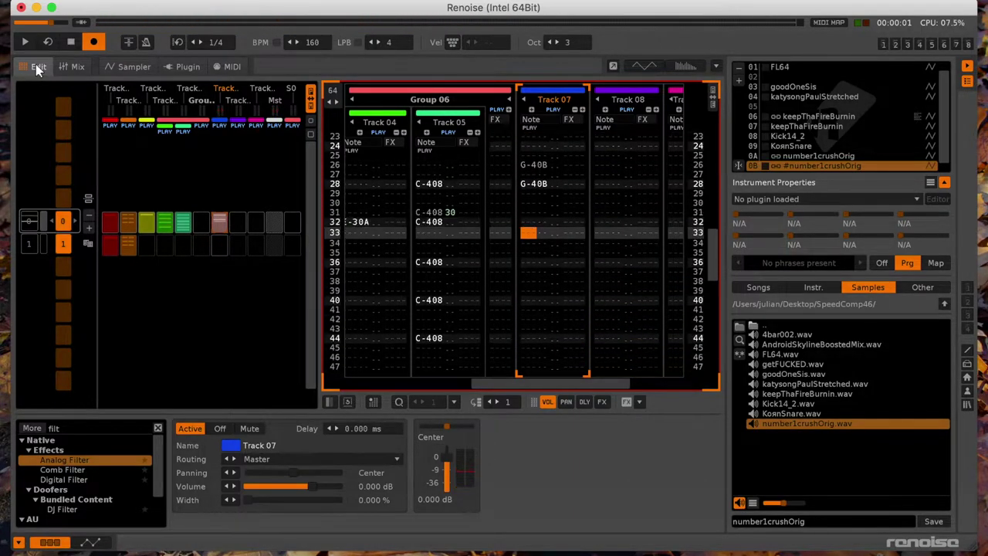
key(Up)
key(Up)
key(t)
key(Down)
key(t)
Step: Enter G-4 notes at rows 44 and 45 of Track 07
key(Down)
key(Down)
key(Down)
key(Down)
key(Down)
key(Down)
key(Down)
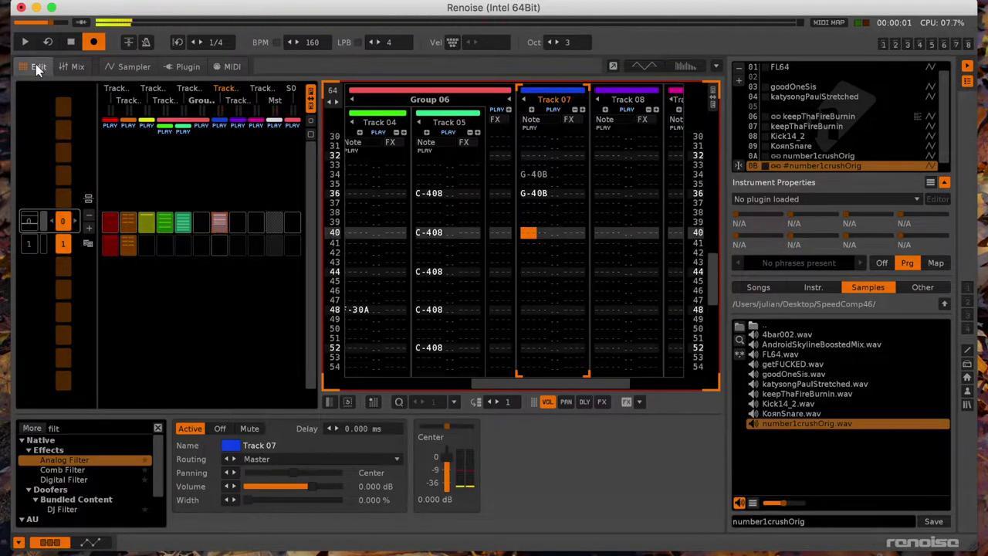
key(t)
key(Down)
key(Up)
key(t)
Step: Complete the Track 07 rhythm with G-4 notes including rows 54, 56 and 60, and play the pattern
key(Down)
key(Down)
key(Down)
key(Down)
key(t)
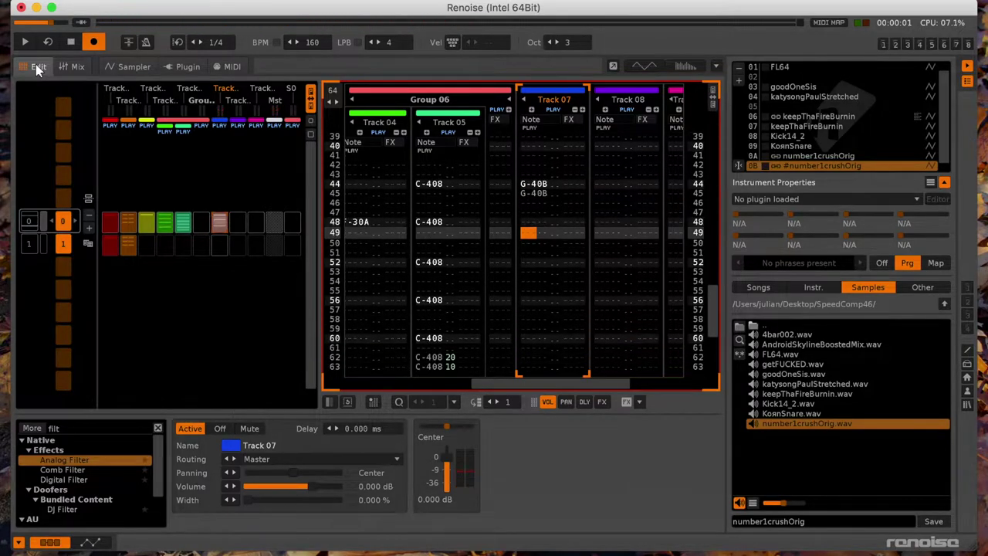
key(Down)
key(t)
key(Down)
key(Down)
key(Down)
key(Down)
key(t)
key(Down)
key(Down)
key(t)
key(Down)
key(Down)
key(Down)
key(Down)
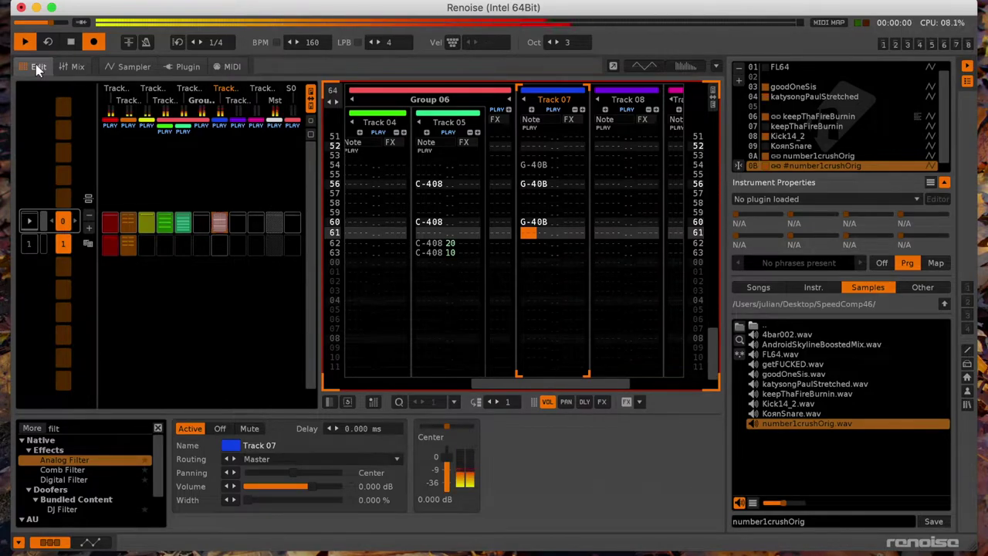
key(space)
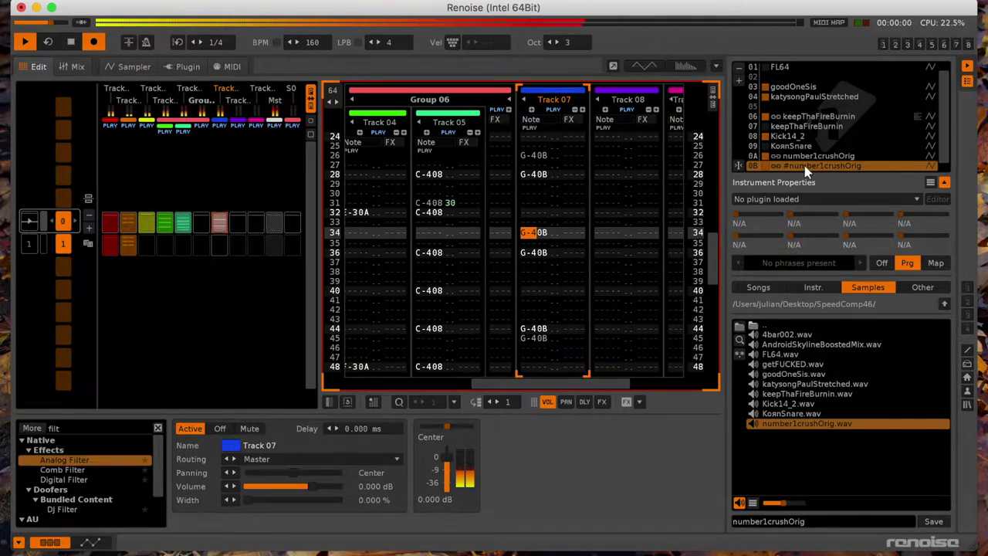
Step: Add a LofiMat effect to Track 07 with noise at 12.397% and wet mix at -1.270 dB
click(75, 428)
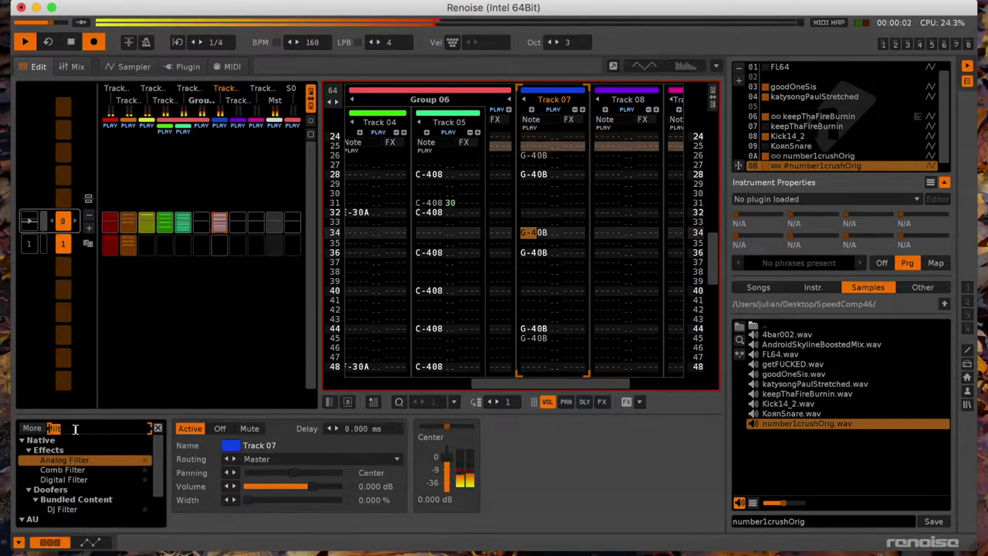
text(lo)
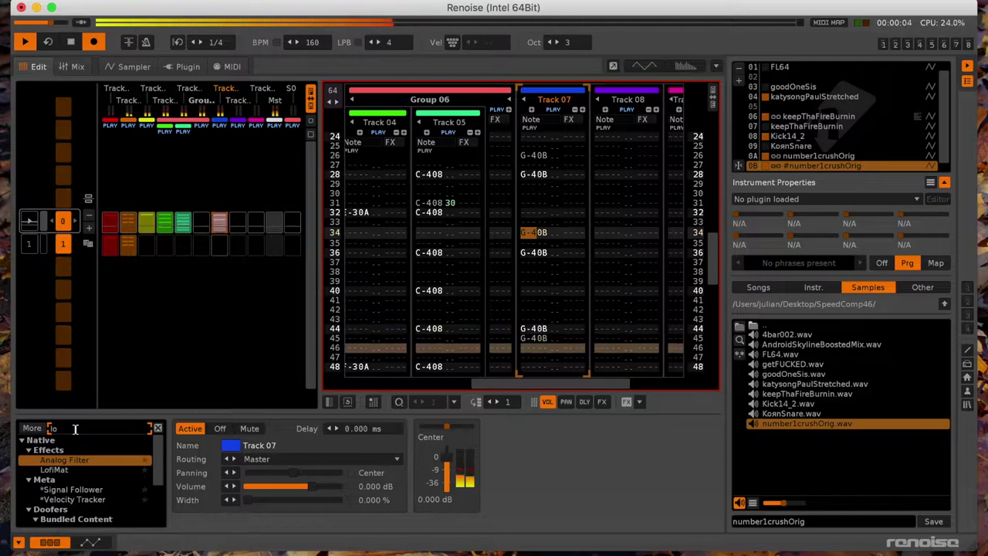
double_click(58, 469)
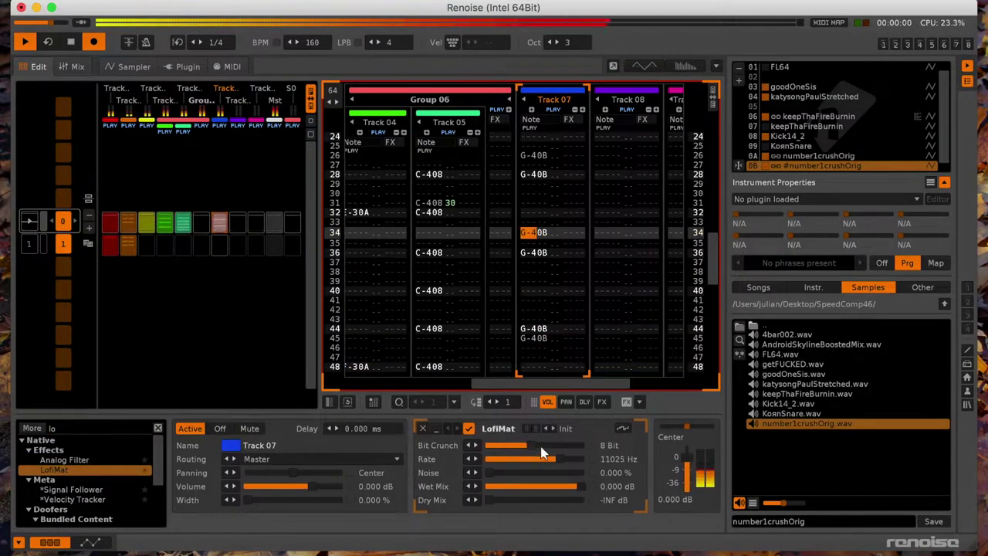
click(500, 472)
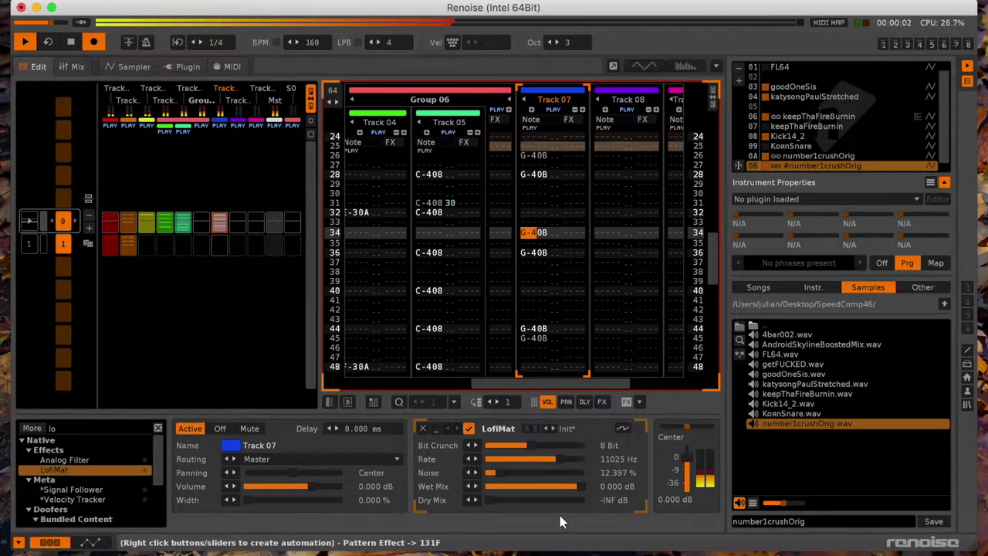
drag(578, 486, 564, 486)
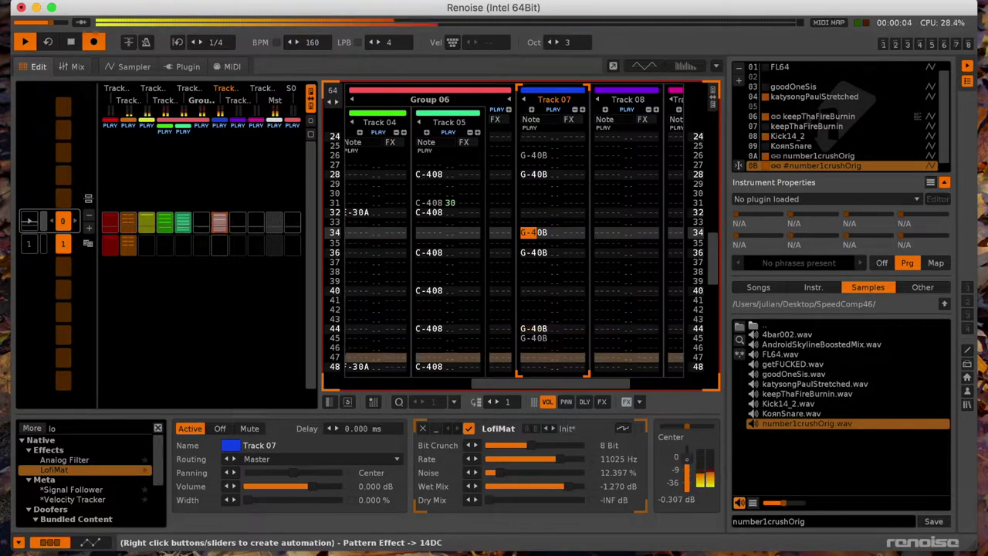
Step: Stop playback and place the edit cursor at row 00 of Track 08
drag(551, 99, 595, 117)
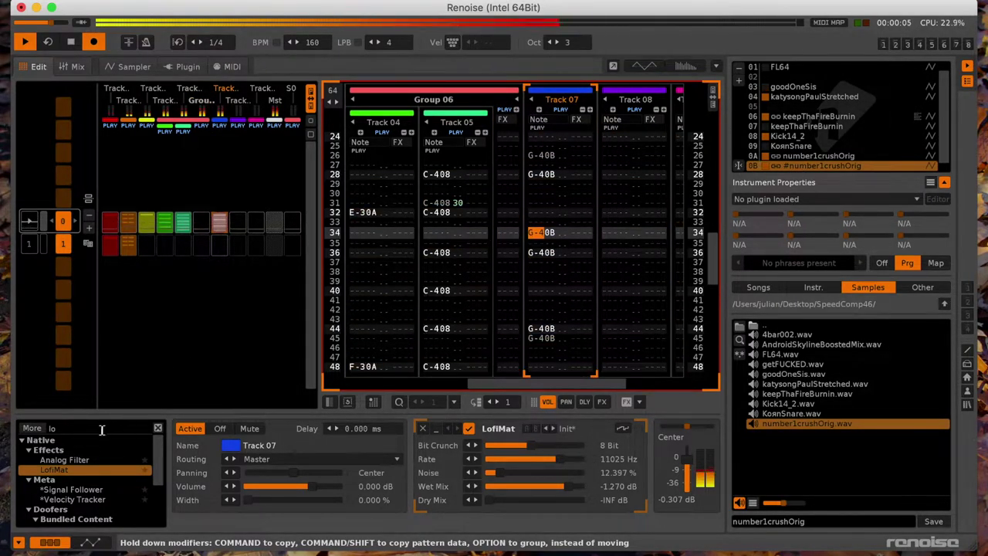
key(space)
click(77, 427)
click(570, 189)
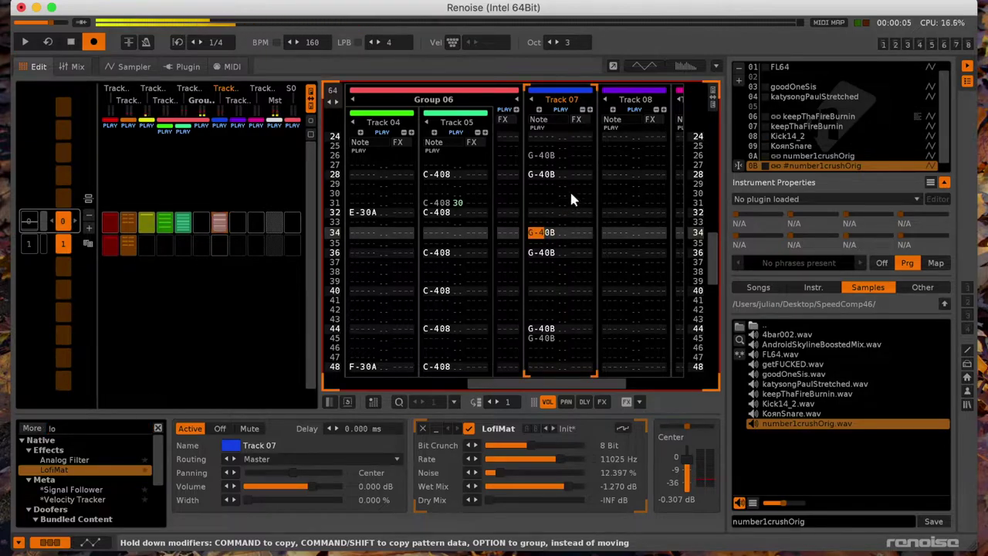
scroll(545, 198, up, 20)
scroll(546, 197, left, 10)
scroll(546, 198, down, 14)
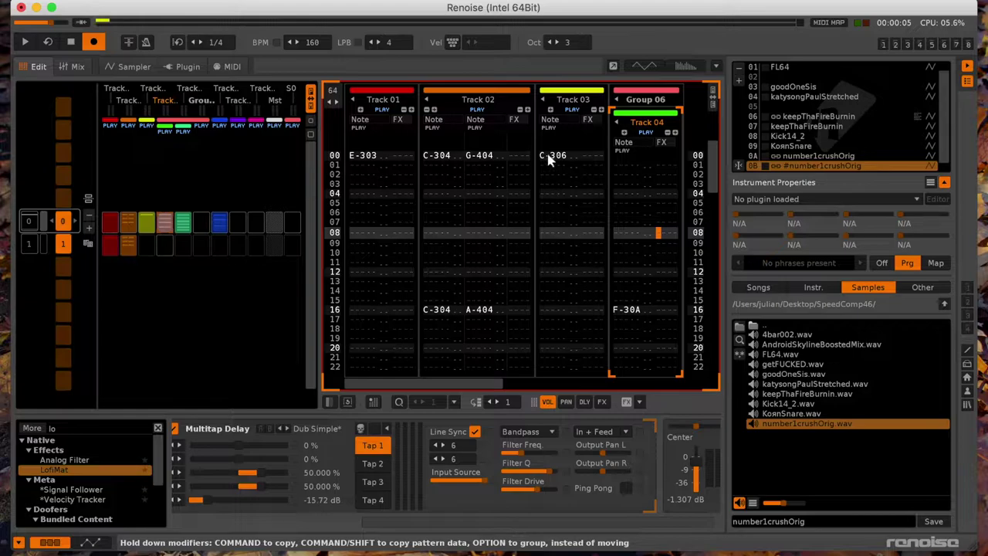
scroll(587, 201, right, 5)
scroll(586, 201, up, 8)
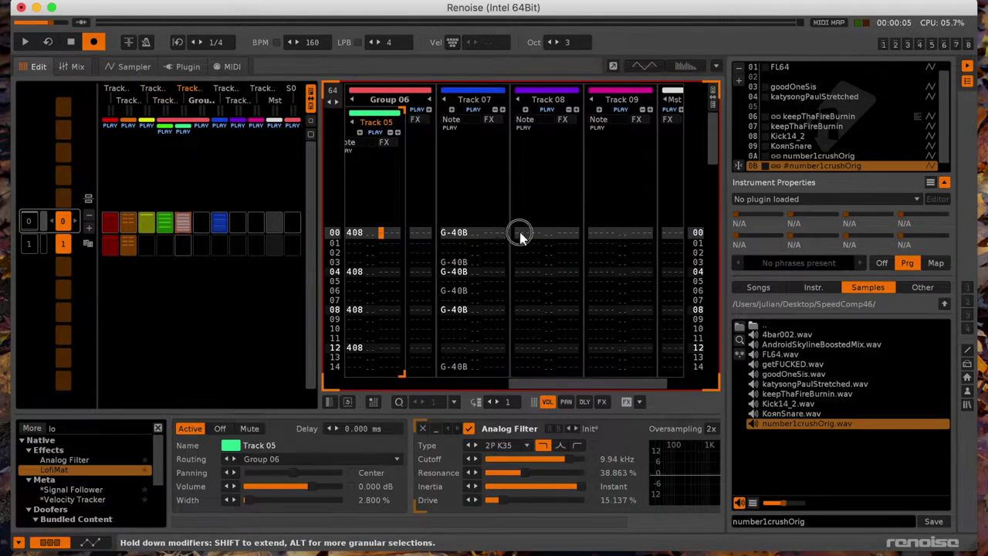
click(520, 233)
Step: Trim the 4bar002 instrument's waveform to a short segment from about offset 2B to 30
double_click(819, 67)
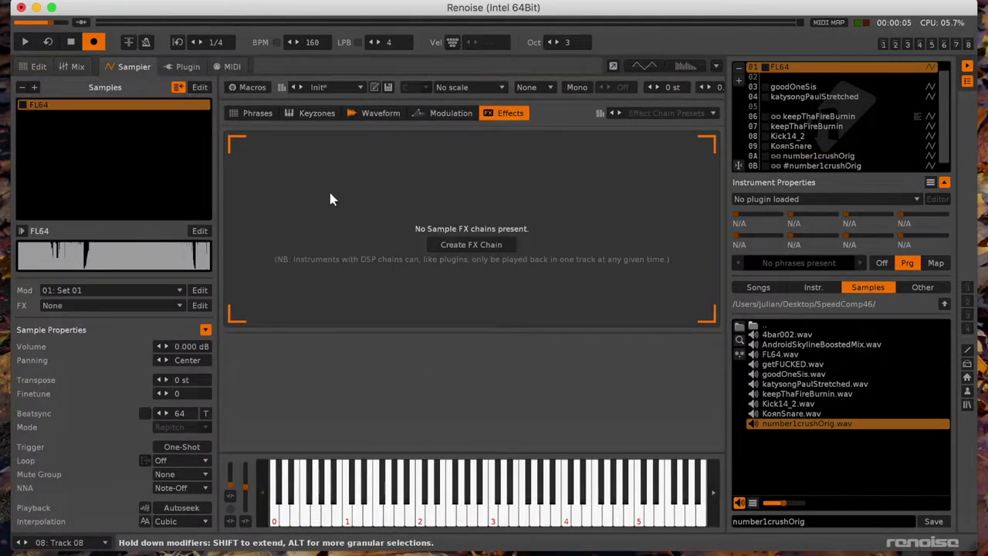
click(381, 114)
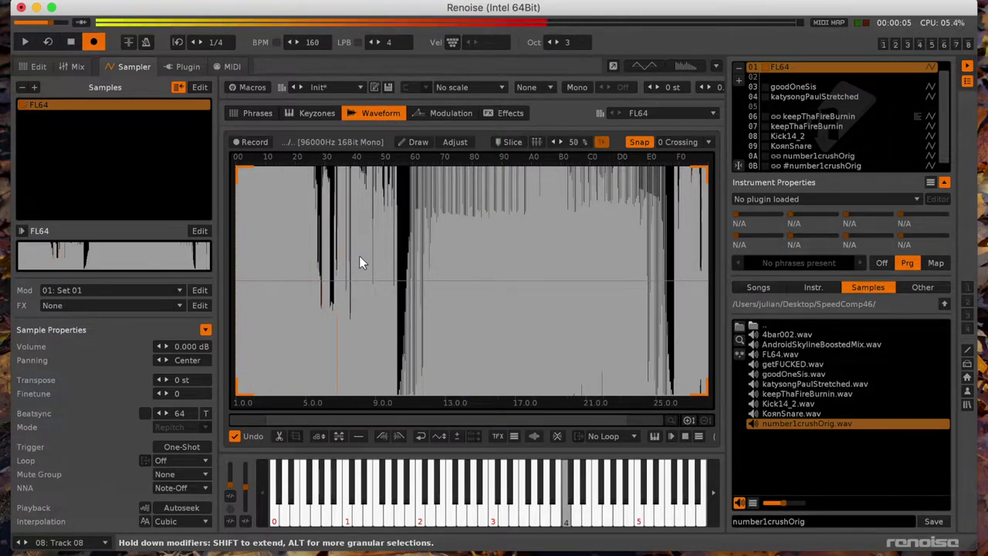
scroll(829, 128, up, 1)
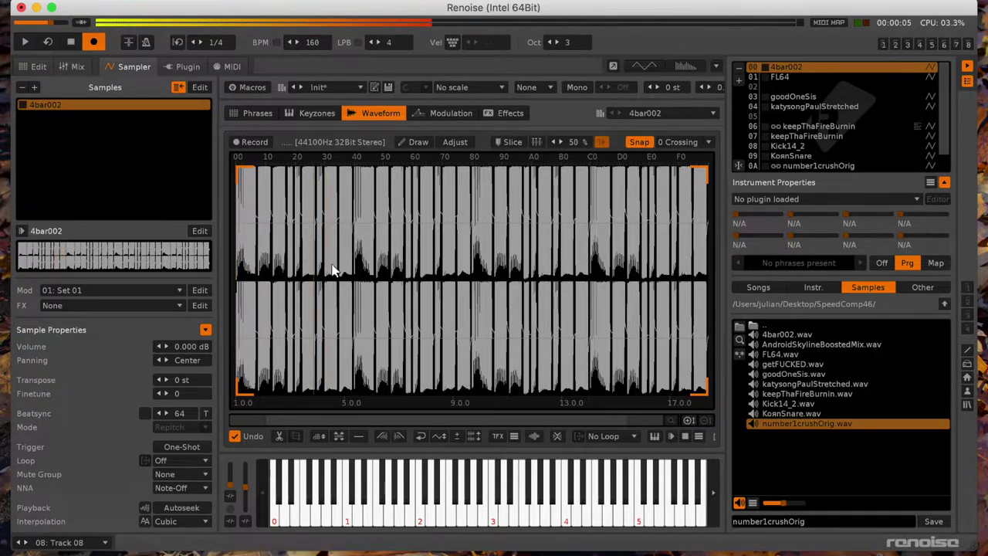
scroll(324, 267, up, 4)
drag(373, 234, 404, 234)
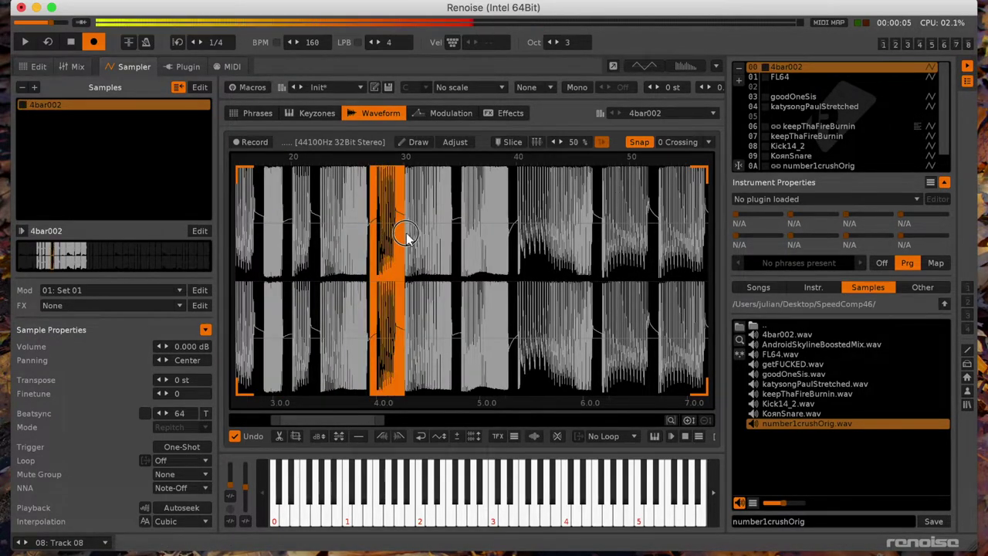
key(super+k)
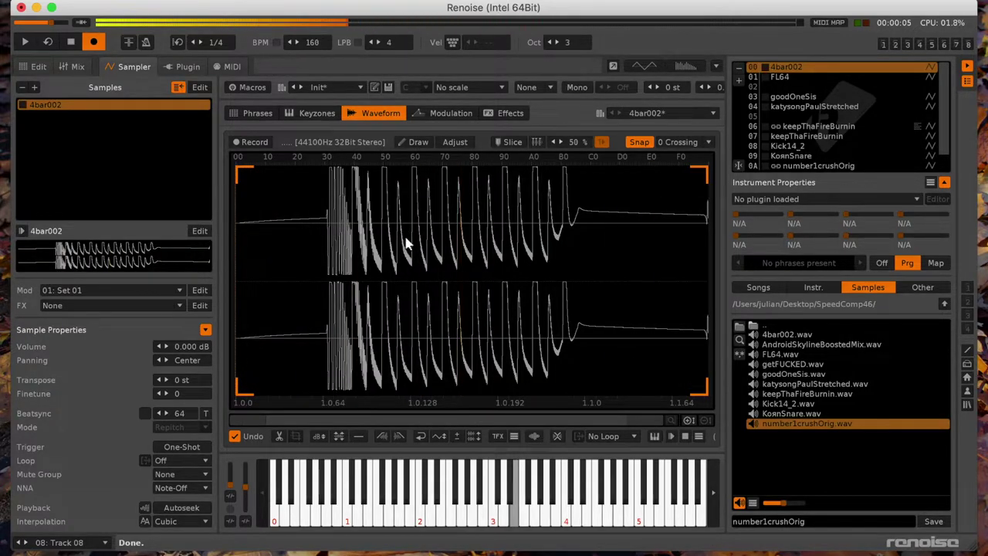
Step: Create a phrase for 4bar002 with C-4 at row 00 and set its length to 16 lines
click(248, 124)
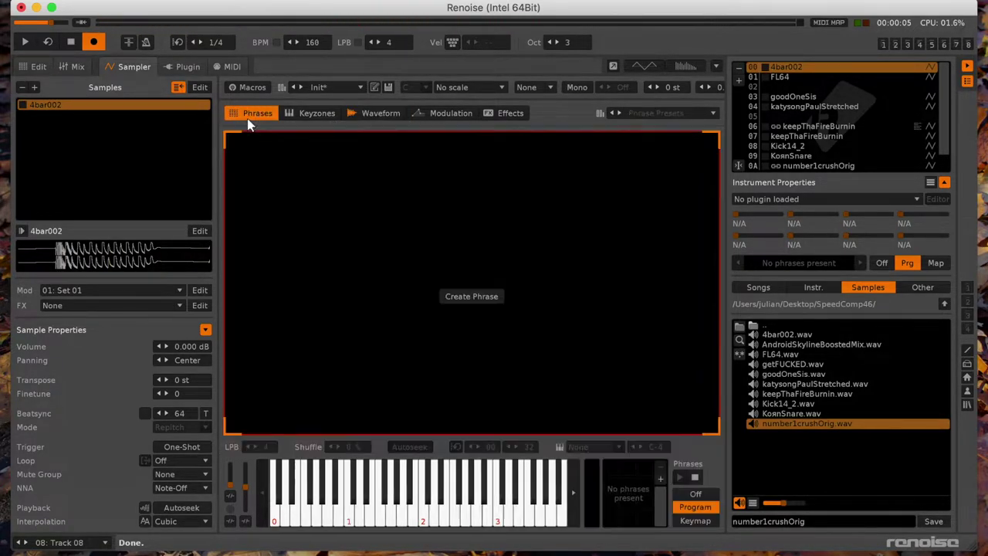
click(472, 296)
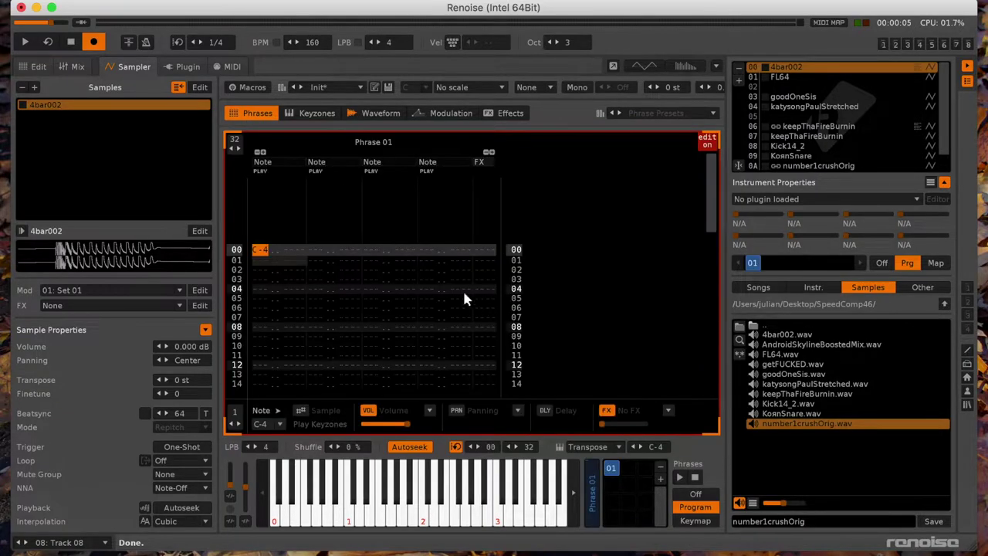
double_click(233, 143)
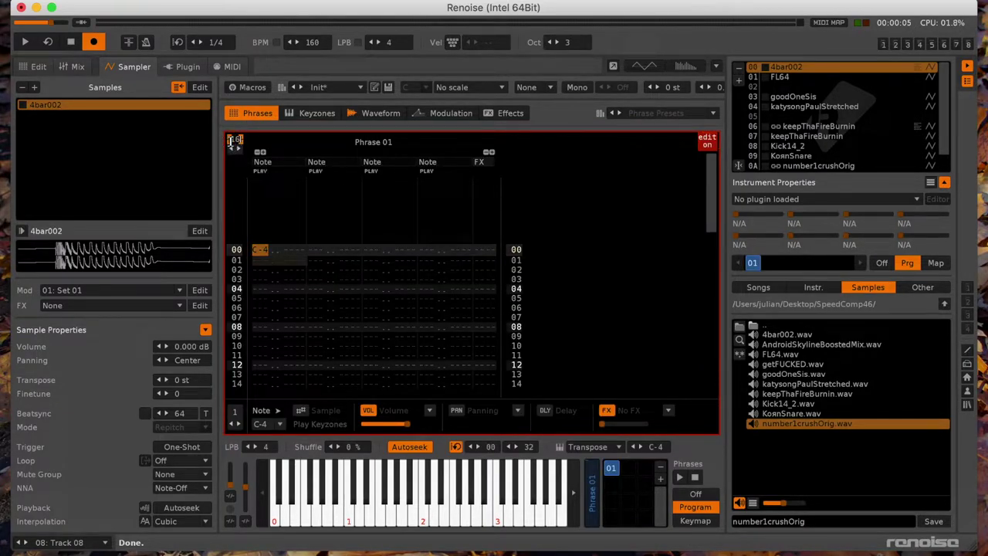
key(Return)
Step: Enter a C-4 note with glide command GF0 at row 02 of the phrase
key(Down)
key(Down)
key(Down)
key(Down)
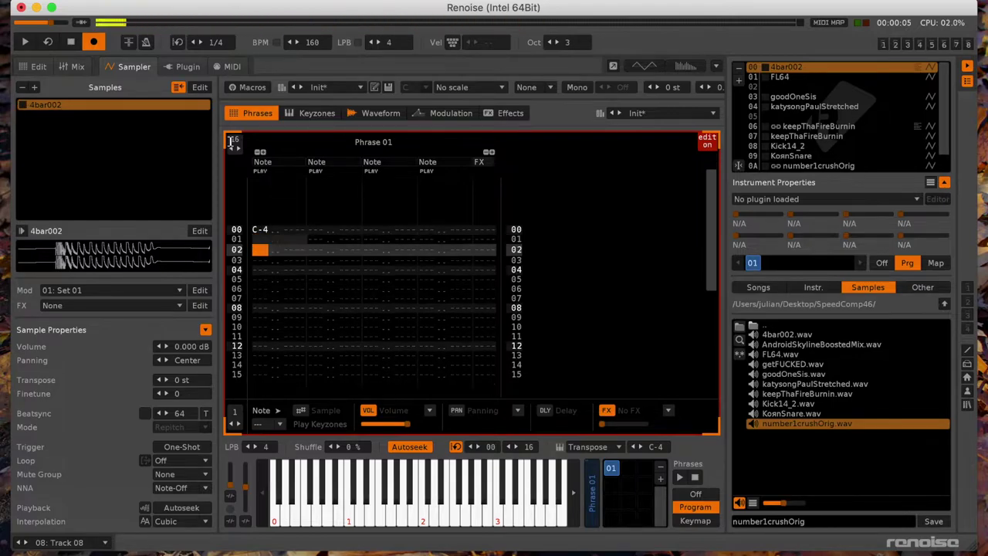
key(Up)
key(Up)
key(q)
key(Right)
key(Up)
key(Right)
key(Right)
key(Right)
text(t)
key(Up)
text(g)
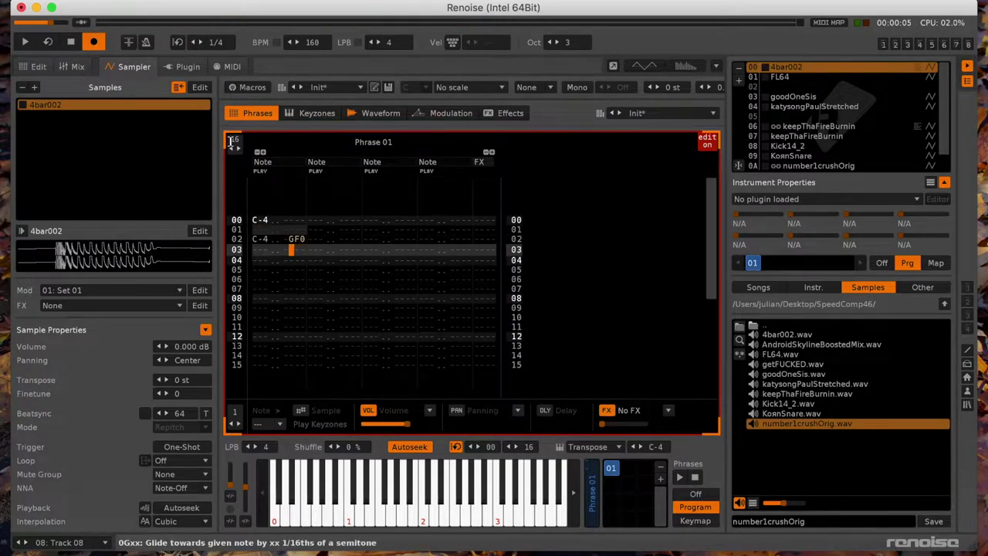
Step: Change the phrase's row 02 note to C-3 and add C-4 notes at rows 03 and 06
key(Up)
key(z)
key(q)
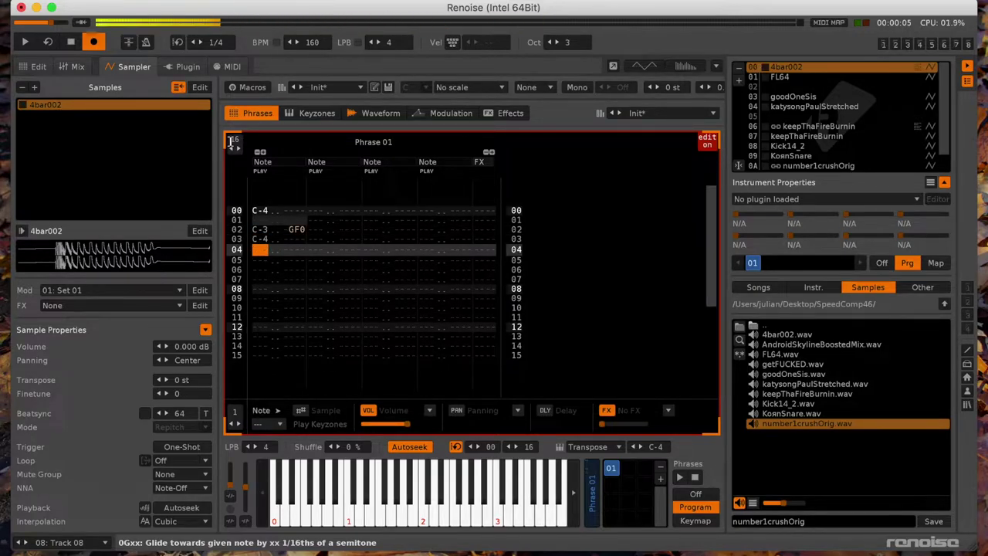
key(Down)
key(Down)
key(q)
key(Down)
key(Down)
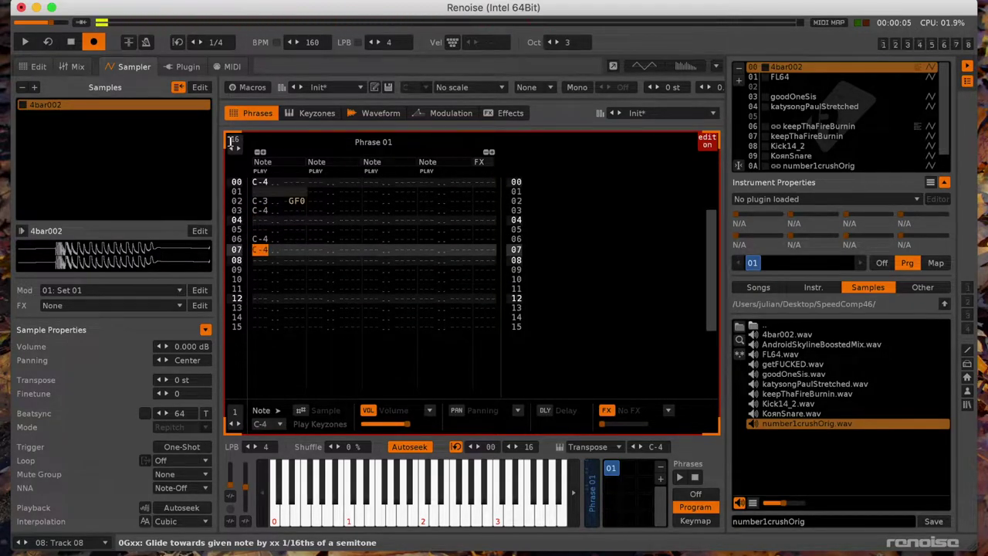
Step: Complete the phrase with C-4 notes at rows 09, 10, 12, 14 and 15
key(q)
key(q)
key(Down)
key(q)
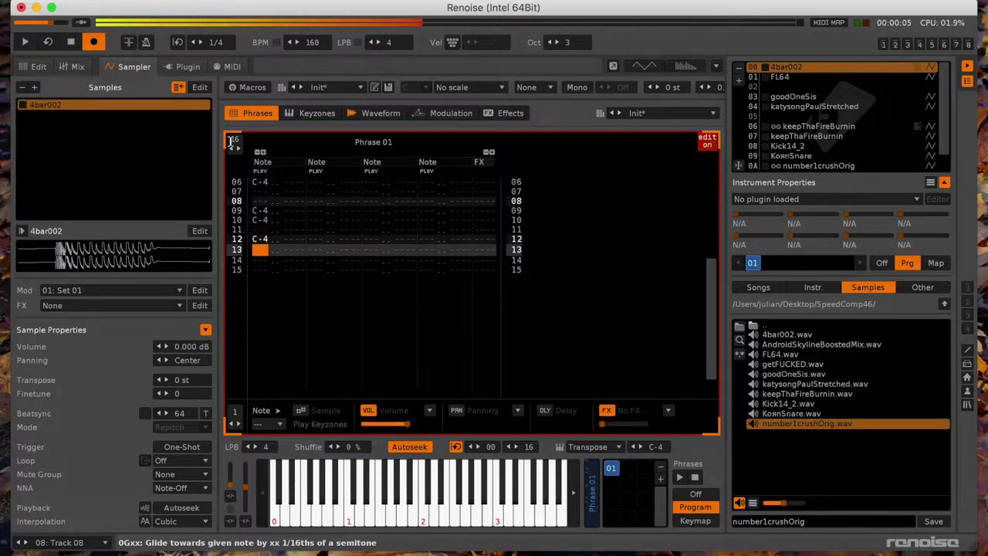
key(Down)
key(q)
key(q)
key(Up)
Step: Return to the pattern editor and trigger the 4bar002 phrase with a C-4 note at row 00 of Track 08
key(space)
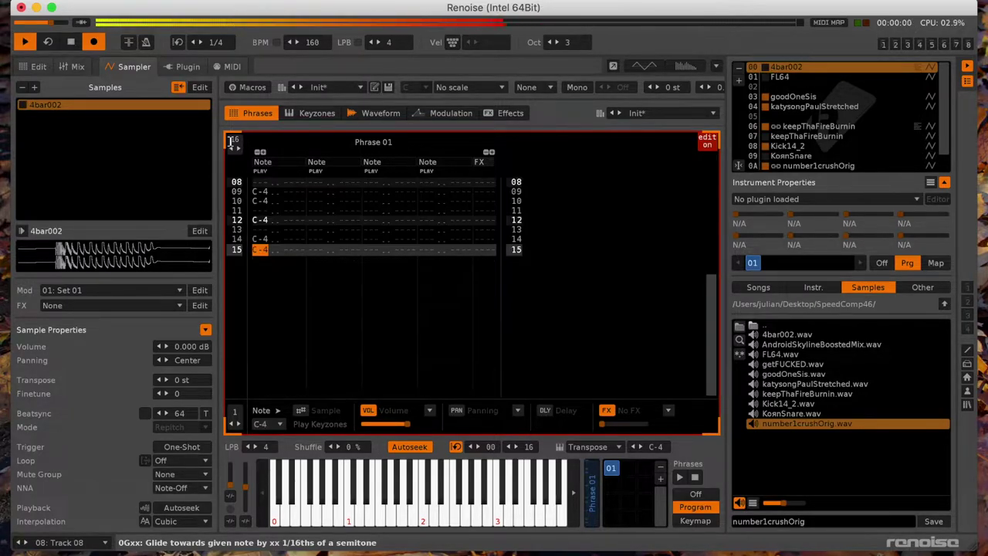
key(Up)
click(35, 66)
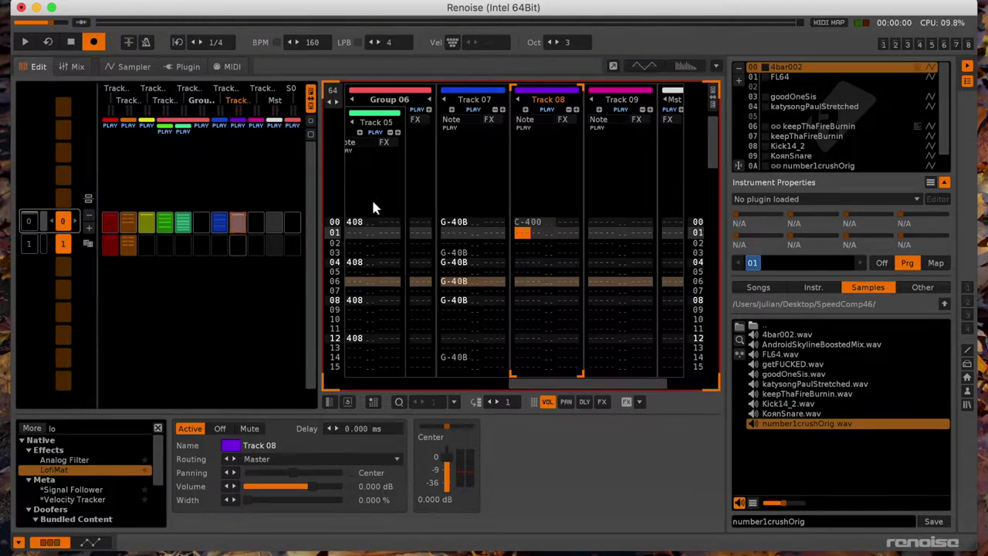
Step: Turn off Track 02 and Track 03 and play the pattern
key(shift+Tab)
key(shift+Tab)
key(shift+Tab)
key(shift+Tab)
key(shift+Tab)
key(shift+Tab)
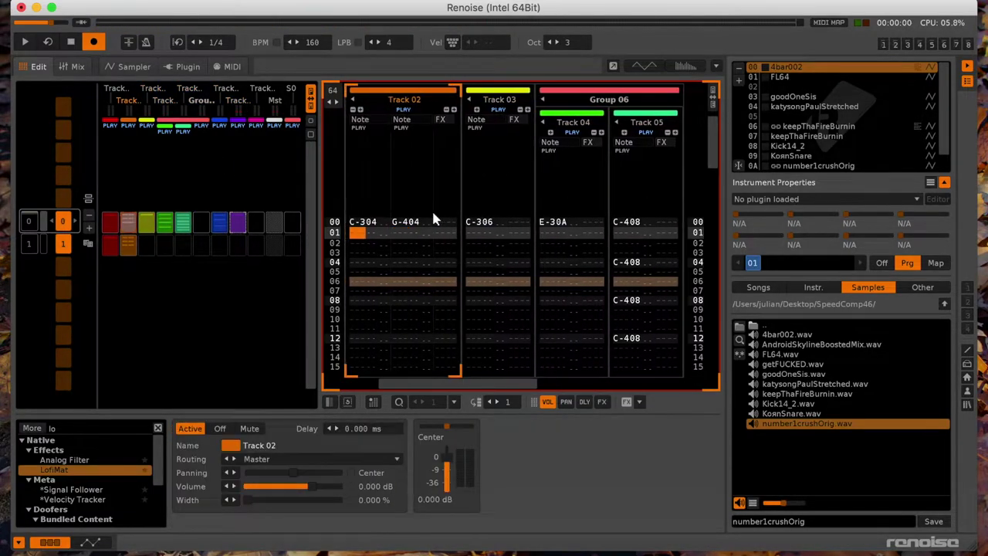
key(shift+Tab)
key(Tab)
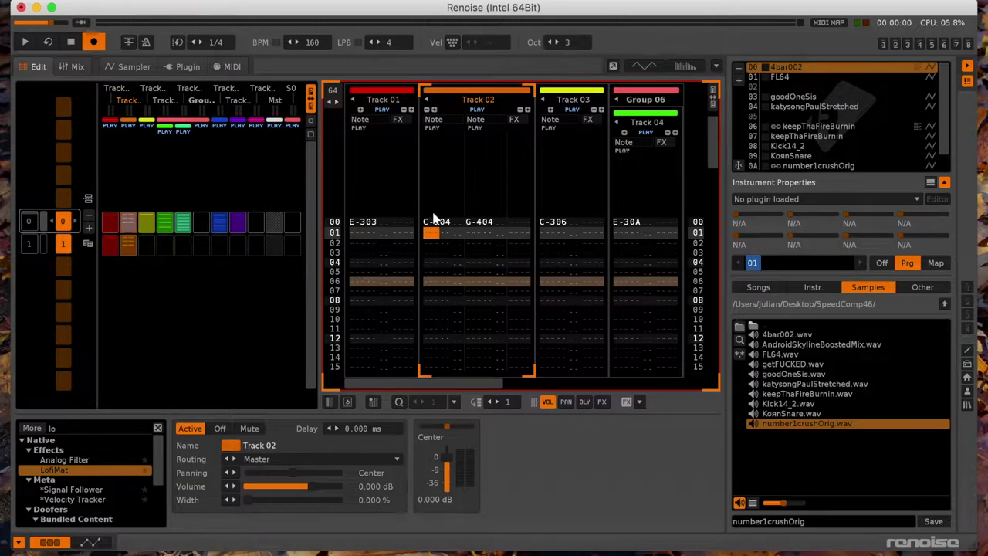
key(alt+F9)
key(Tab)
key(alt+F9)
key(alt+F9)
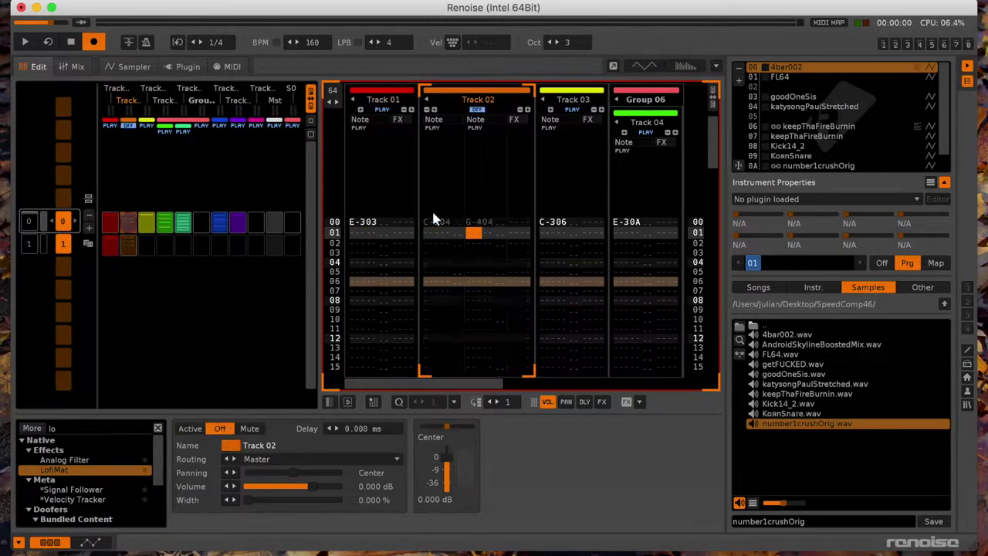
key(Tab)
key(alt+F9)
key(space)
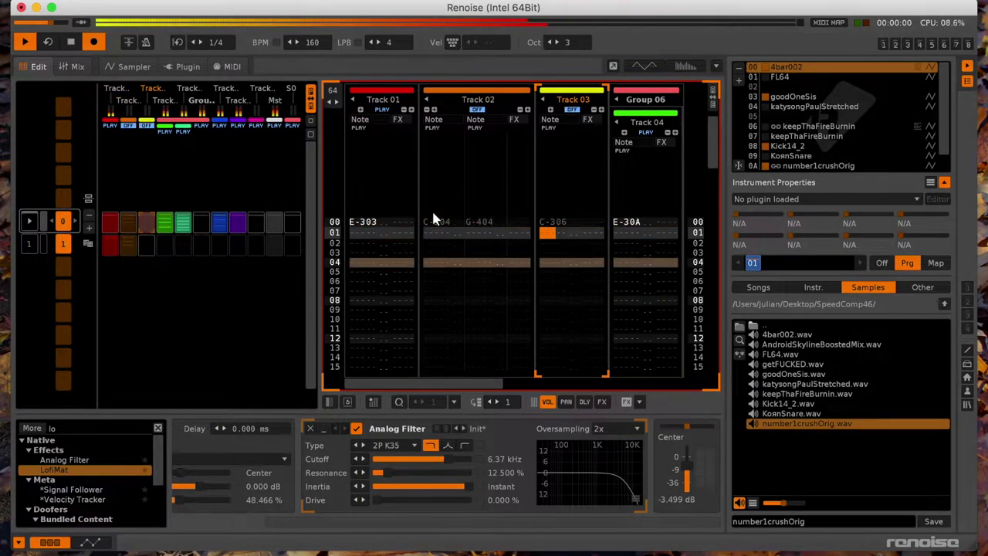
Step: Reopen the 4bar002 phrase for editing at row 04 and stop playback
key(Tab)
key(Tab)
key(Tab)
key(Tab)
key(Tab)
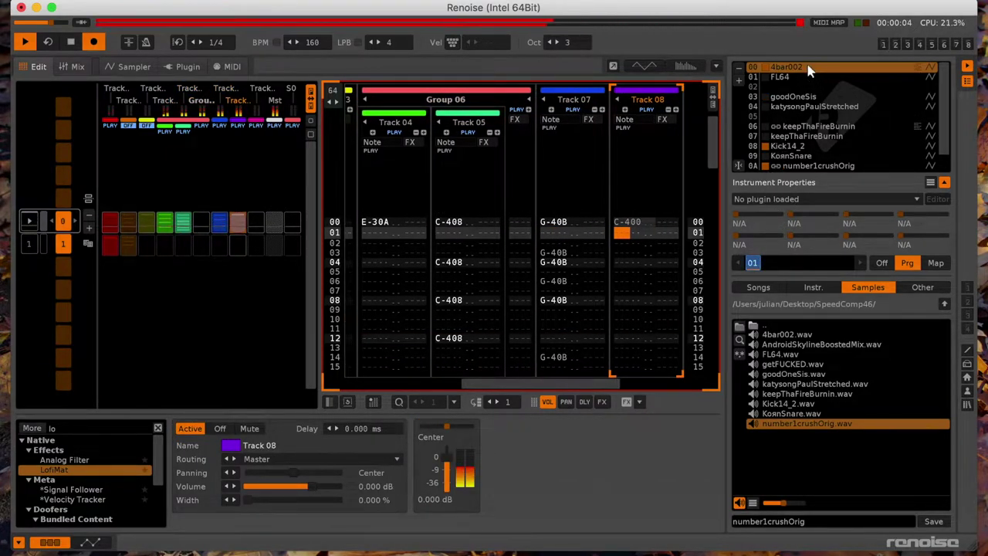
double_click(787, 67)
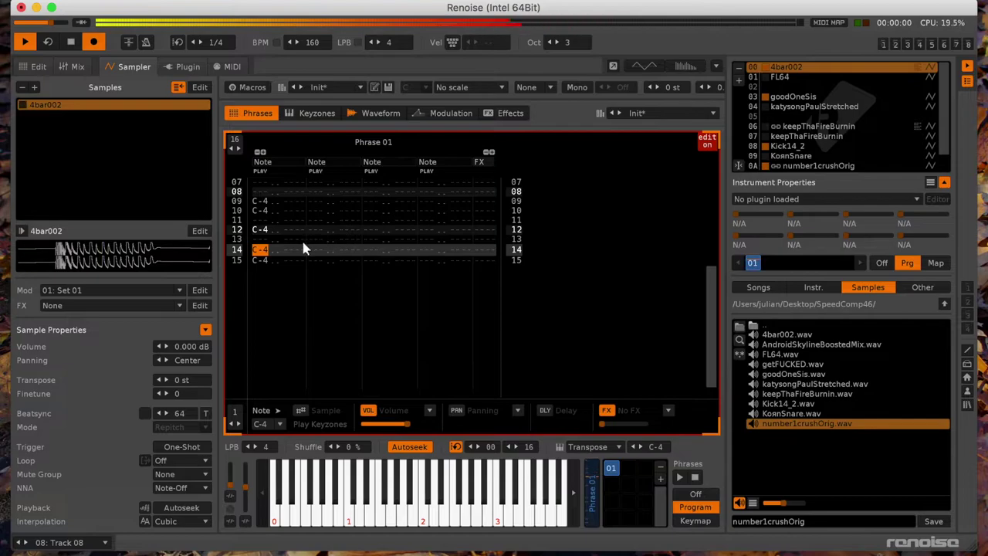
scroll(303, 249, up, 2)
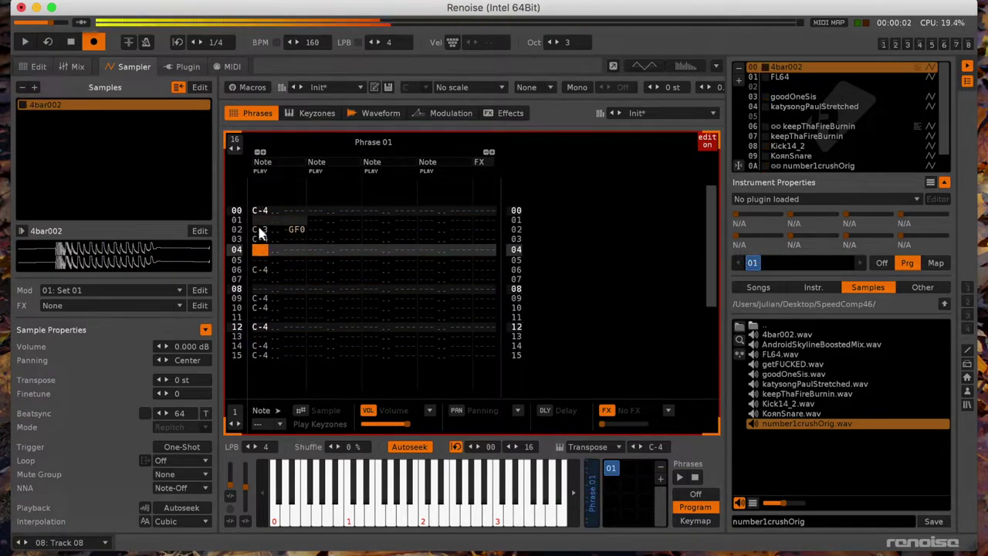
key(space)
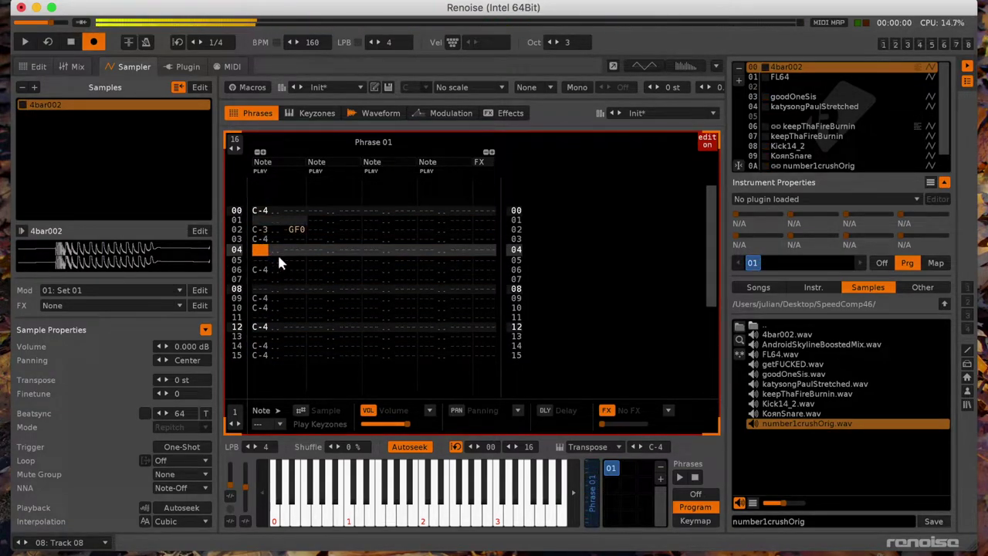
Step: Enter C-3 at row 04 of the phrase and, in octave 2, C-2 with glide command GF0 at row 05
key(z)
key(KP_Divide)
key(z)
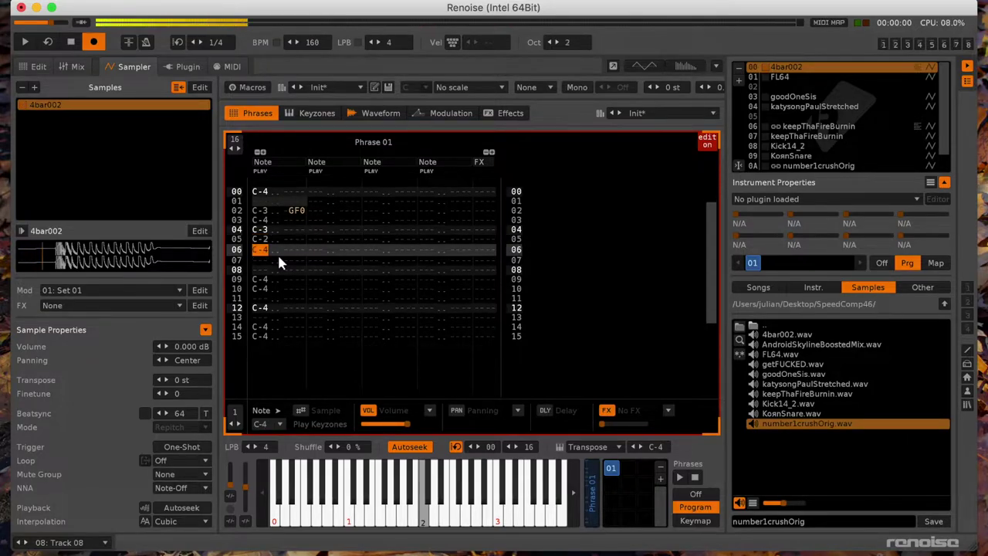
key(Right)
text(gf0)
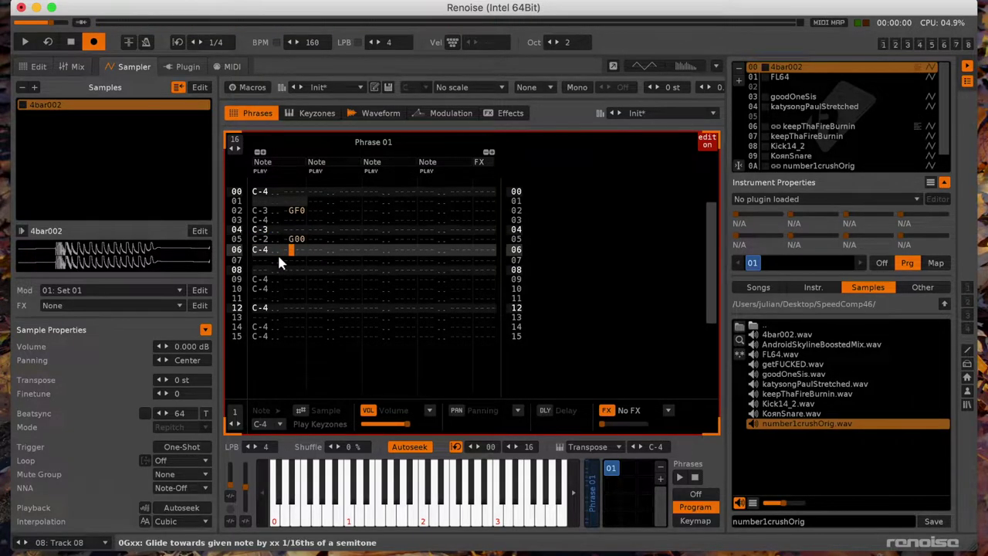
key(space)
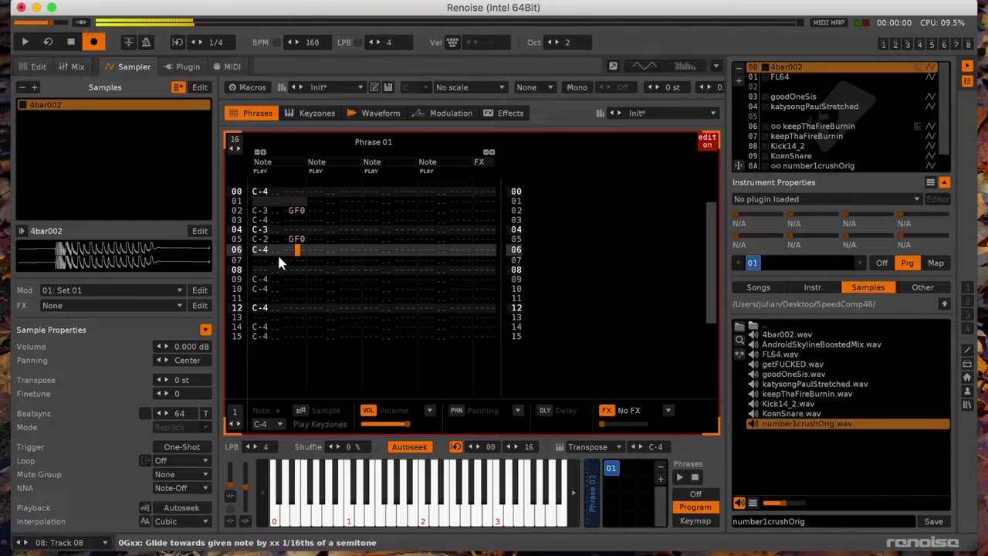
Step: Start playback and change the phrase note at row 10 to C-2
key(Up)
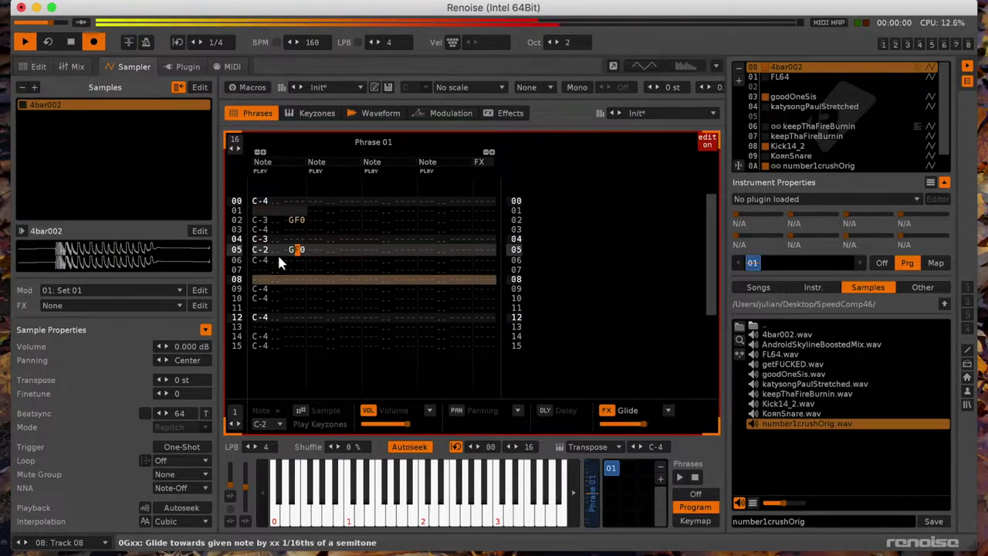
key(space)
click(256, 299)
key(z)
key(Right)
key(Right)
key(Right)
key(Right)
key(Up)
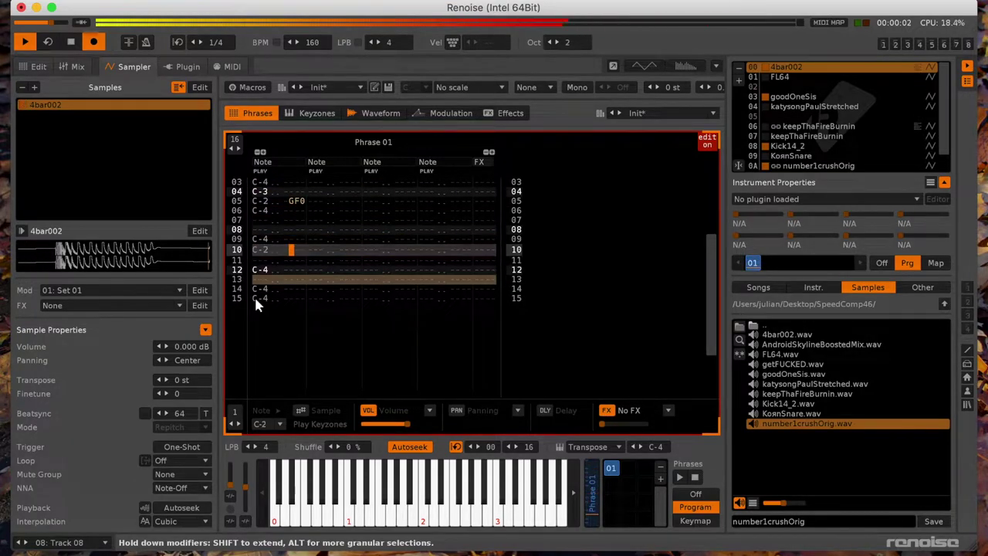
Step: Change the phrase note at row 12 to C-3
key(Down)
key(Down)
key(Left)
key(Left)
key(Left)
key(Left)
key(q)
Step: Try the glide command GFF on the row 12 note of the phrase
key(Right)
key(Right)
key(Right)
key(Right)
key(Up)
key(Left)
key(g)
key(Right)
key(Up)
key(f)
key(Right)
key(Up)
key(f)
Step: Try a C-4 note at row 11 of the phrase while raising the octave
key(Left)
key(Left)
key(Left)
key(Left)
key(Left)
key(Up)
key(Up)
key(Left)
key(q)
key(Up)
key(Right)
key(KP_Multiply)
key(q)
key(Up)
key(KP_Multiply)
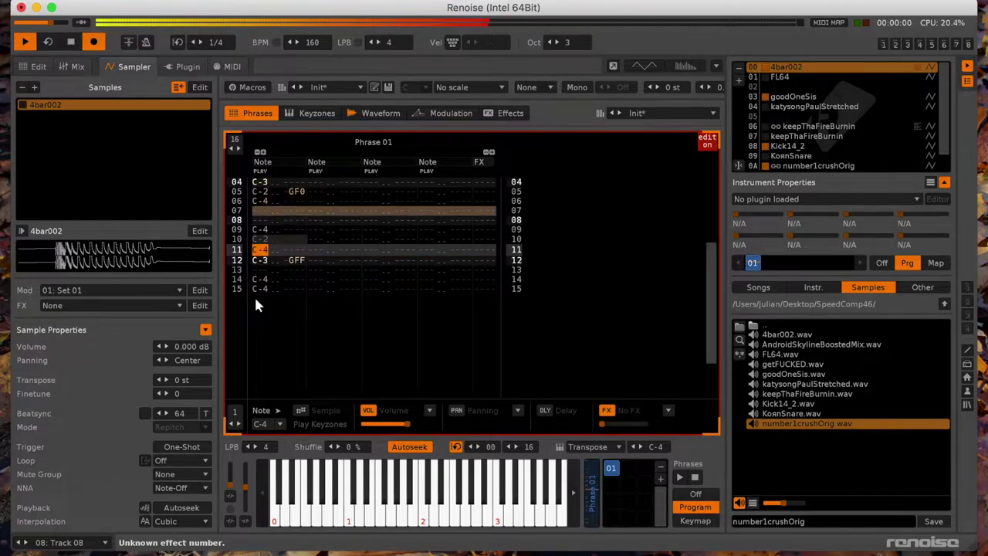
key(q)
key(Up)
key(z)
key(Up)
key(z)
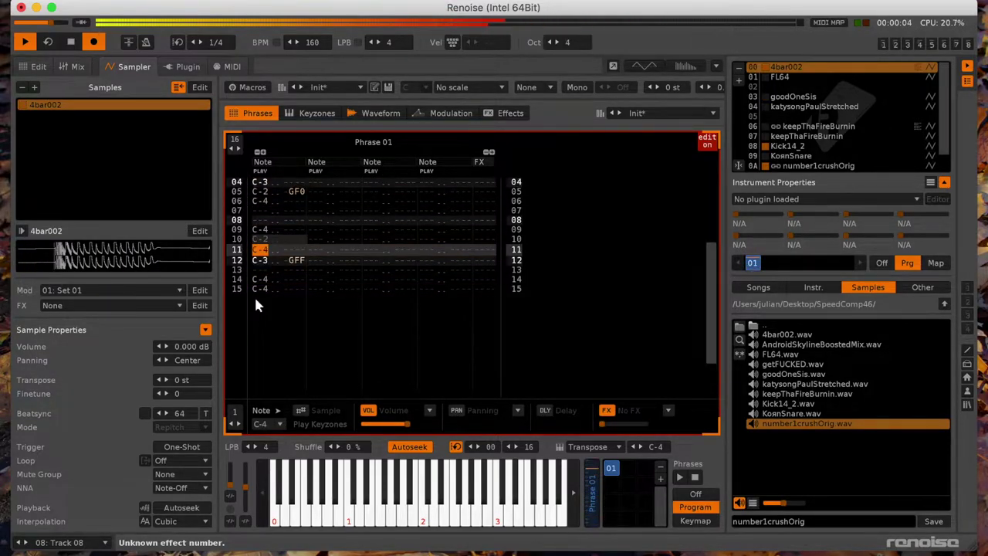
Step: Lower the octave to 3 and enter E-3 with glide command GF0 at row 13 of the phrase
key(KP_Divide)
key(Down)
key(c)
key(Right)
key(Right)
key(Right)
key(Right)
key(Right)
key(Left)
key(Up)
key(g)
key(Up)
key(Right)
key(f)
Step: Remove the glide command from row 12 and leave row 11 of the phrase empty
key(Up)
key(Up)
key(Left)
key(Delete)
Step: Change the row 13 glide command to GFF and its note to D#3
key(Left)
key(Right)
key(Right)
key(Right)
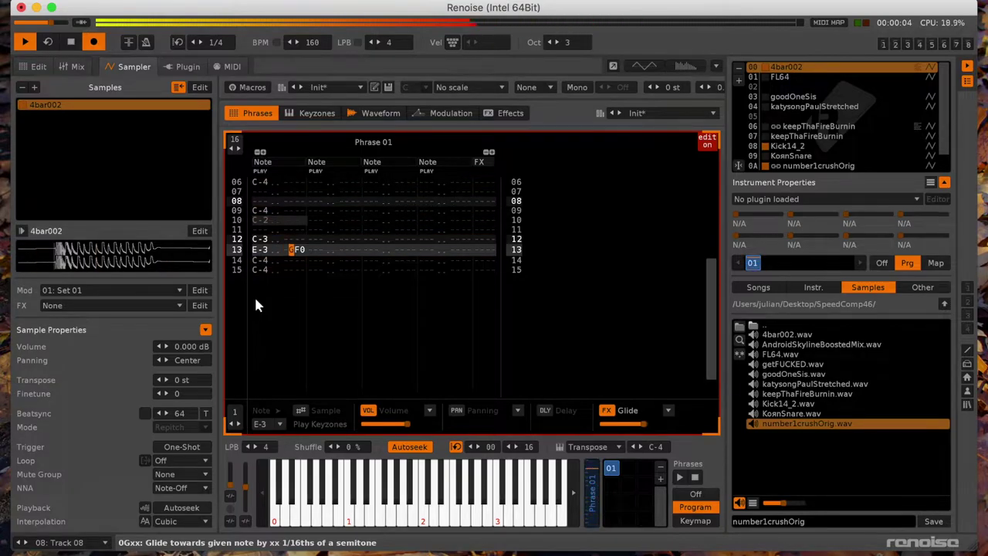
key(f)
key(Left)
key(Left)
key(Left)
key(Left)
key(Left)
key(Left)
key(Up)
key(d)
key(Up)
key(Down)
key(Down)
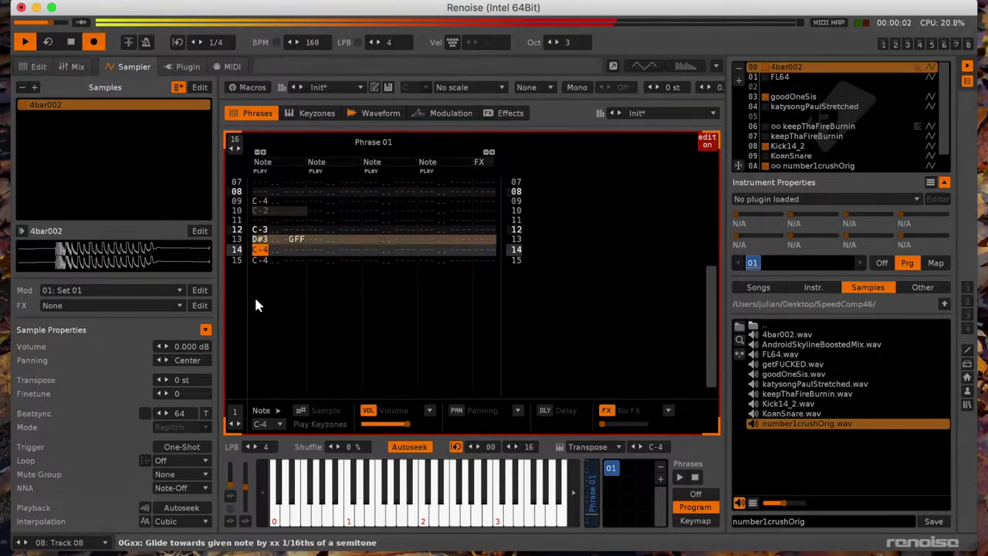
Step: Clear the note at row 14 of the phrase and change the row 15 note to C-3
key(z)
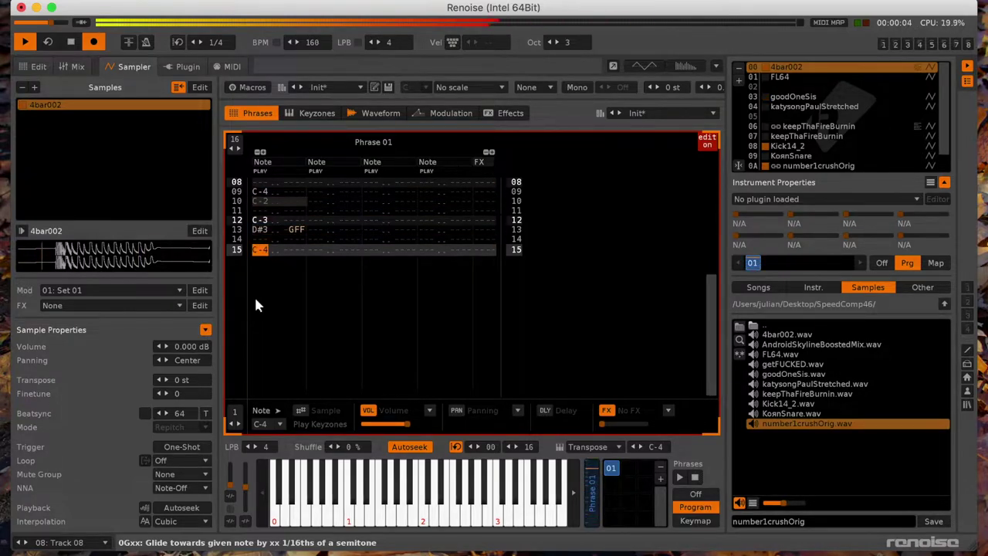
key(Right)
key(Right)
key(Right)
key(Right)
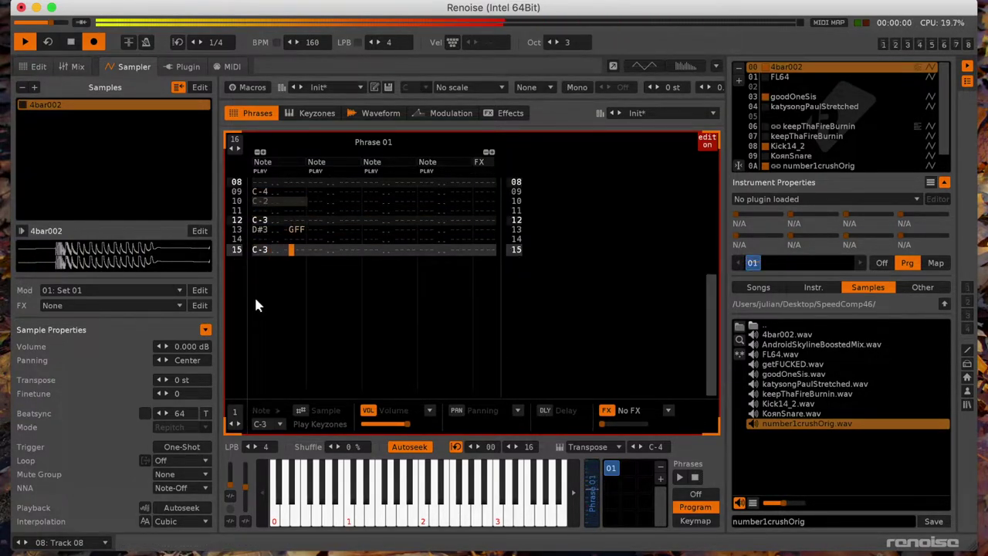
Step: Add the sample offset command S50 to the row 15 note
key(s)
key(Up)
key(Right)
key(4)
key(Up)
key(5)
key(Up)
Step: Stop playback and enter the volume cut command C00 in the phrase's FX column at row 00
key(Left)
key(Left)
key(Right)
key(Right)
key(Right)
key(Right)
key(Right)
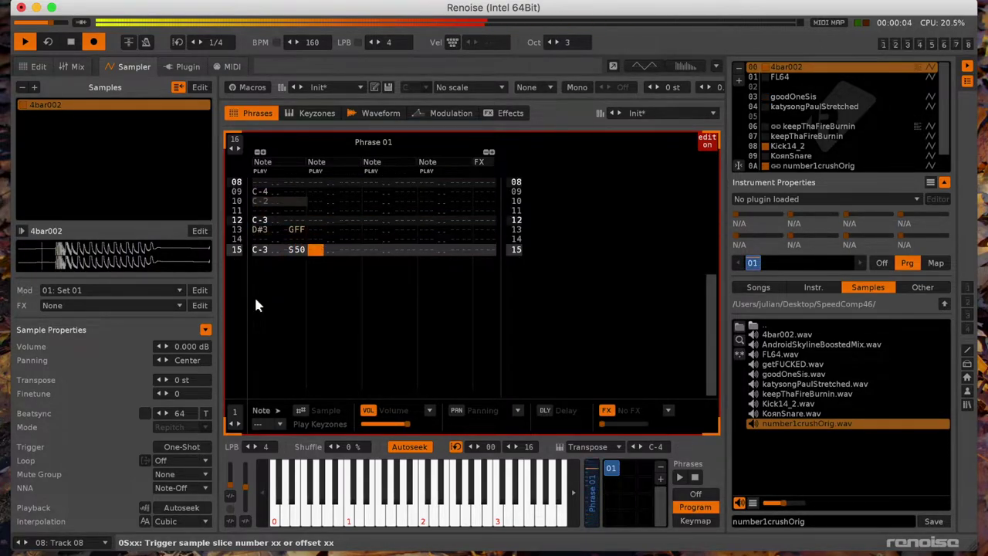
key(Up)
key(Up)
key(Up)
key(Up)
key(Up)
key(Up)
key(Up)
key(Up)
key(Up)
key(Up)
key(Up)
key(Up)
key(Up)
key(Up)
key(Up)
key(Up)
key(Up)
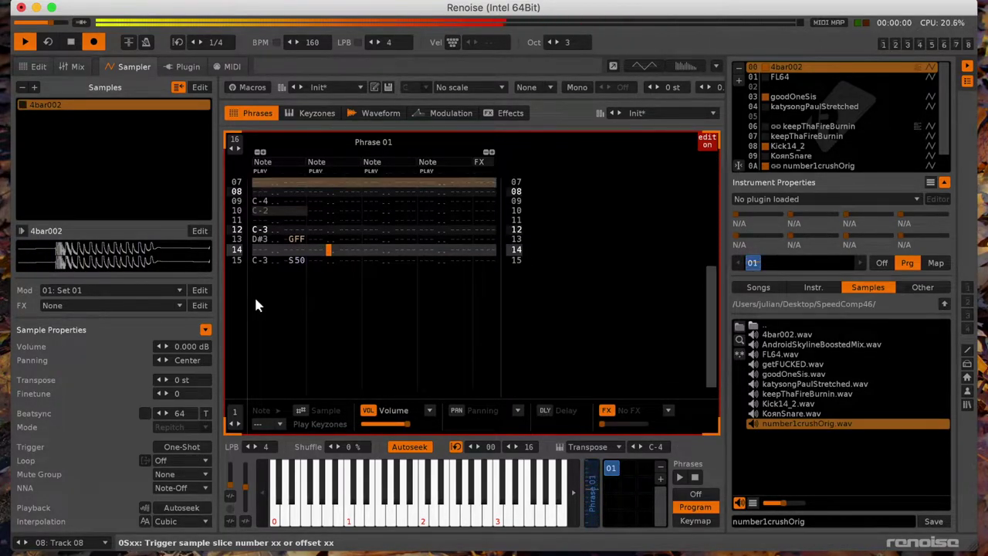
key(Up)
key(Up)
key(Down)
key(Down)
key(Down)
key(Up)
key(Right)
key(Right)
key(Right)
key(Right)
key(Right)
key(Down)
key(Down)
key(Right)
key(Right)
key(Right)
key(Right)
key(Right)
key(Right)
key(Right)
key(Right)
key(Right)
key(Right)
key(Right)
key(Right)
key(Right)
key(Right)
key(Right)
key(space)
text(c)
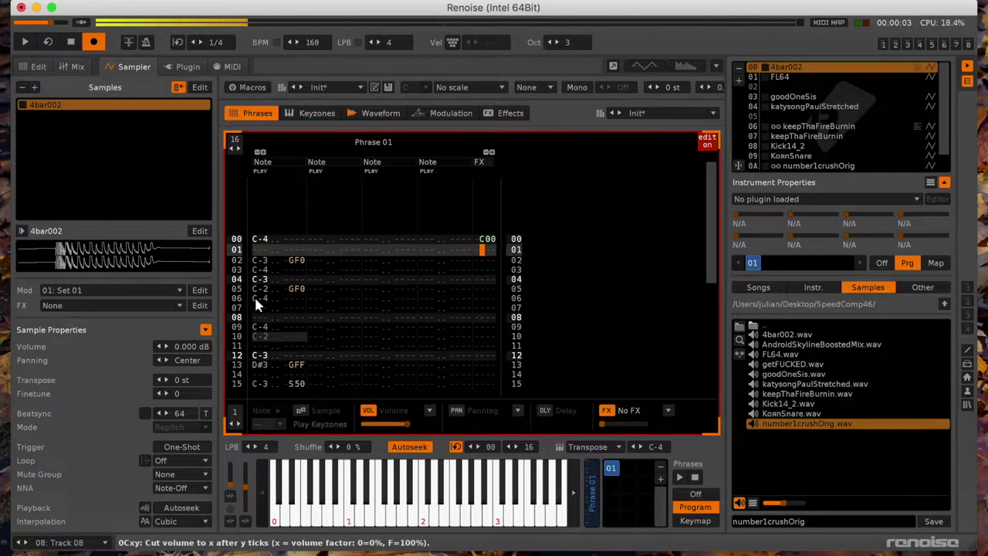
Step: Restart playback and set the row 00 volume cut command to C04
key(space)
key(space)
key(Right)
key(Right)
key(Up)
text(4)
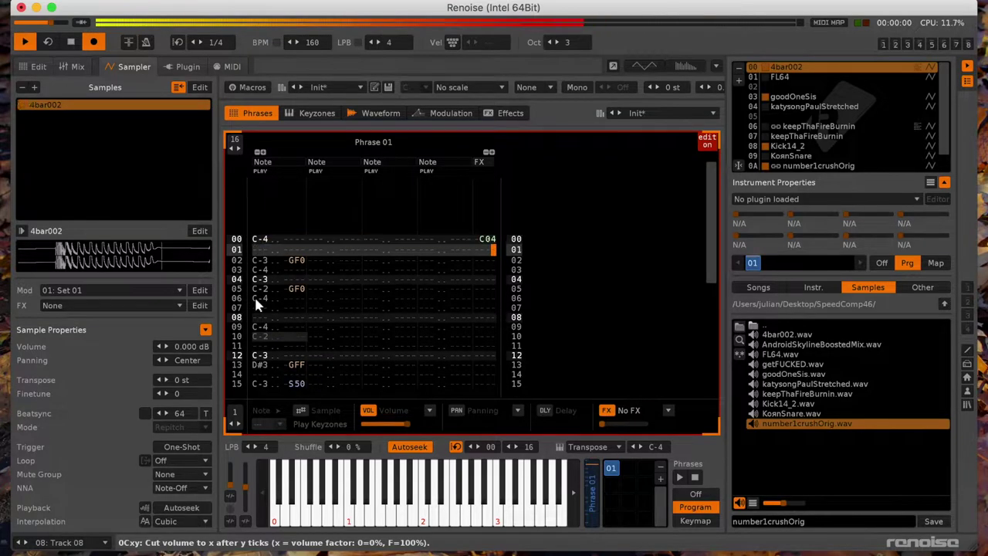
Step: Audition the phrase, clear the row 00 volume cut command from its FX column, and audition it again
key(Down)
key(space)
key(space)
key(Up)
key(Left)
key(Left)
key(Delete)
key(space)
key(space)
Step: Trim the 4bar002 waveform by deleting the quiet lead-in before the first transient and the flat tail after the last peaks
click(390, 114)
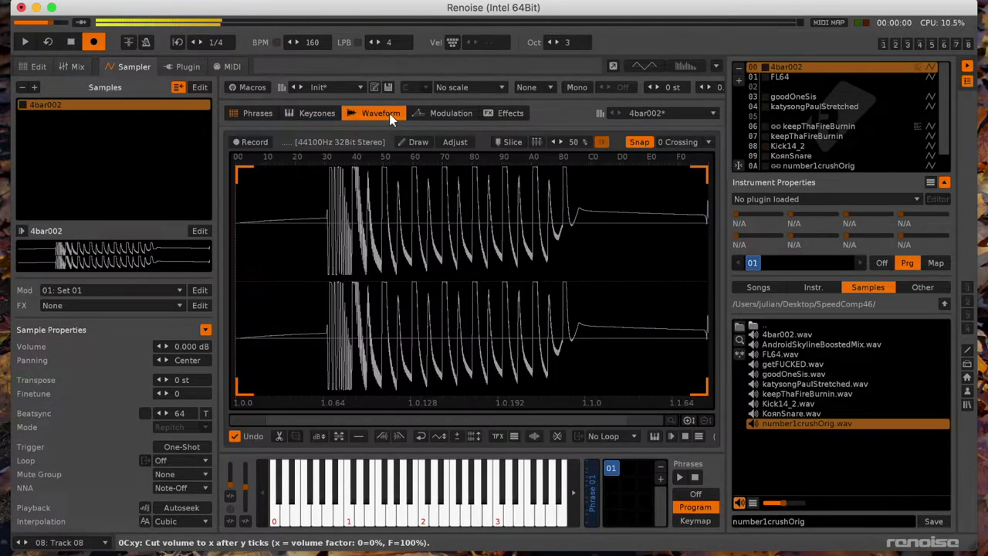
drag(326, 232, 35, 250)
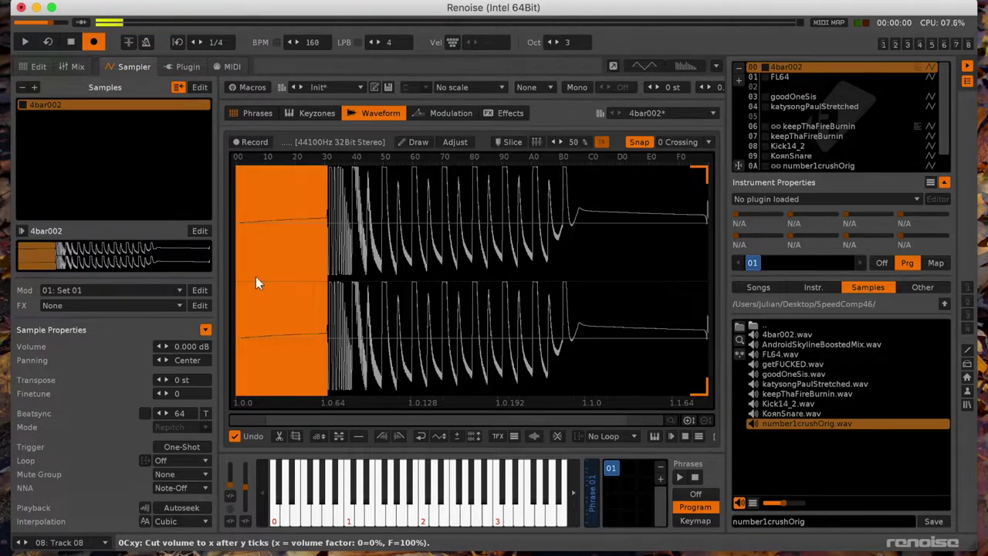
key(Delete)
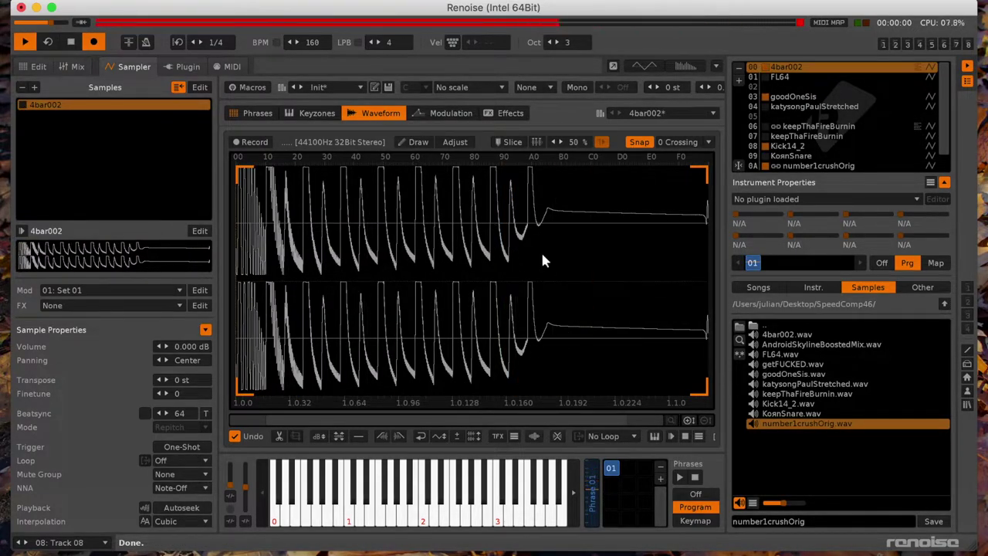
click(564, 243)
drag(564, 243, 916, 257)
key(Delete)
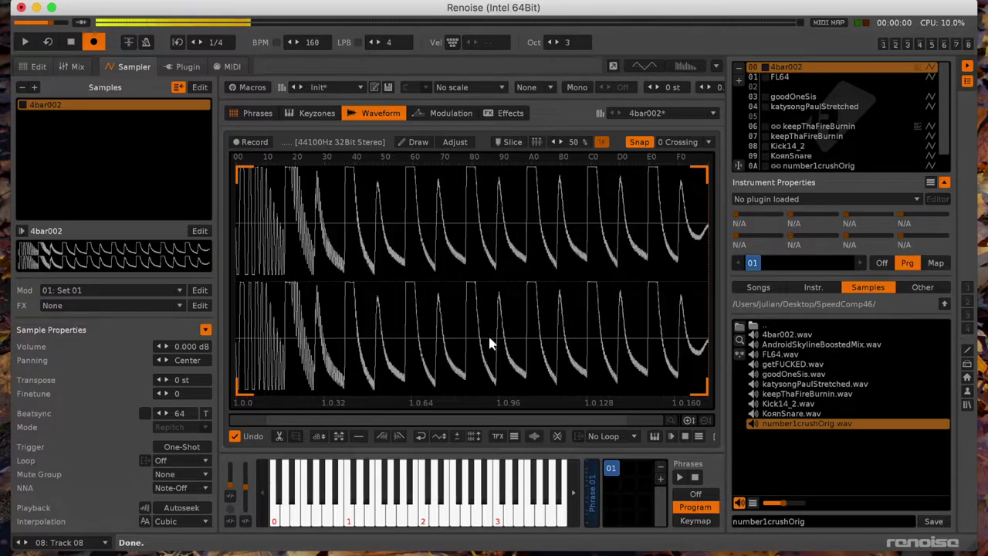
Step: Set the sample to loop Forward, move the loop start to the peak near offset 80, and start playback
click(179, 460)
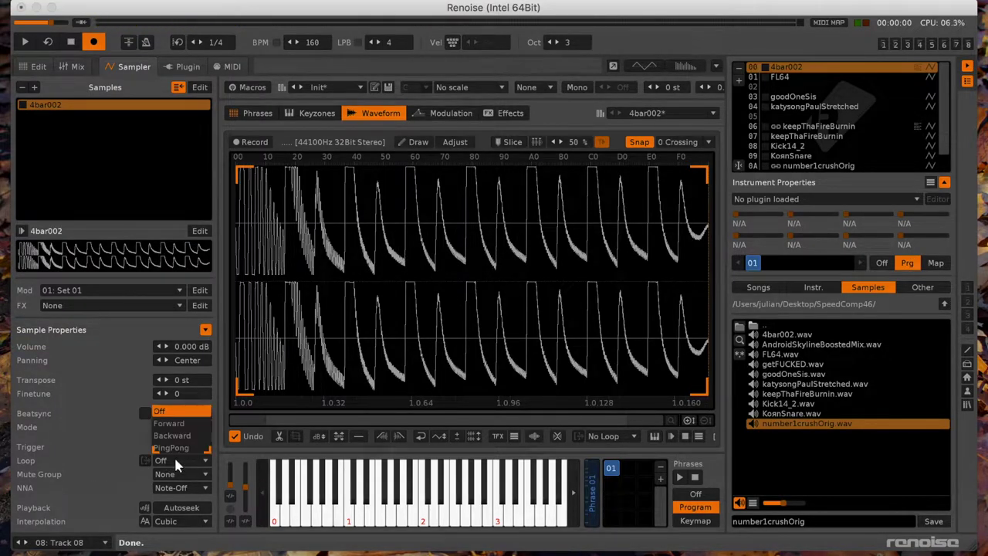
click(176, 421)
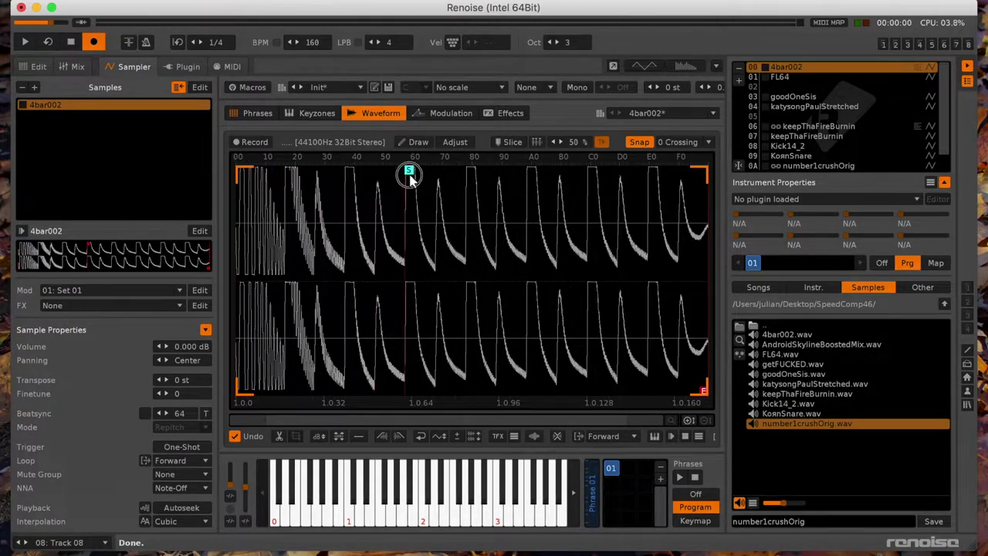
drag(408, 177, 469, 173)
key(space)
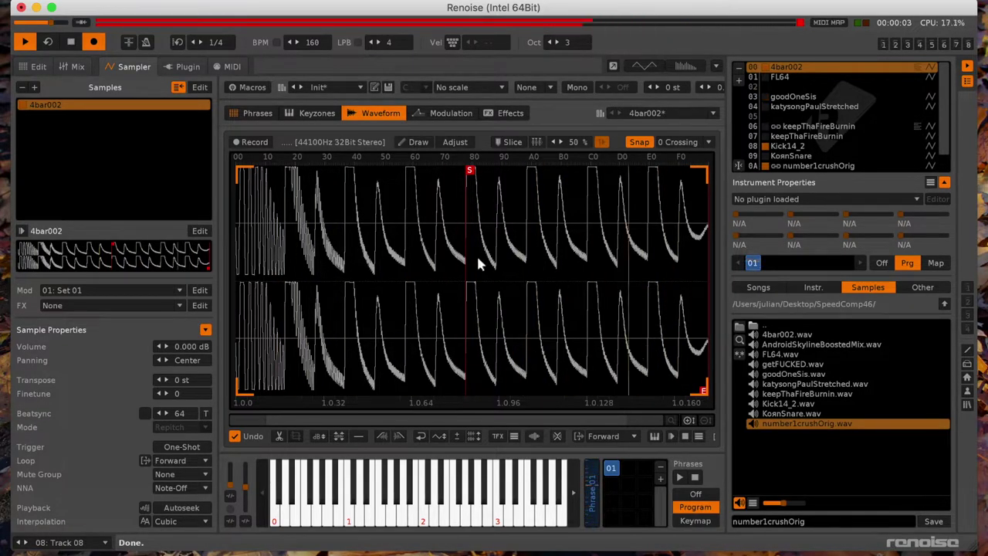
Step: Add Faders to the resonance and volume modulation of Set 01, giving the volume Fader a 961 ms duration and the second scaling curve
click(446, 113)
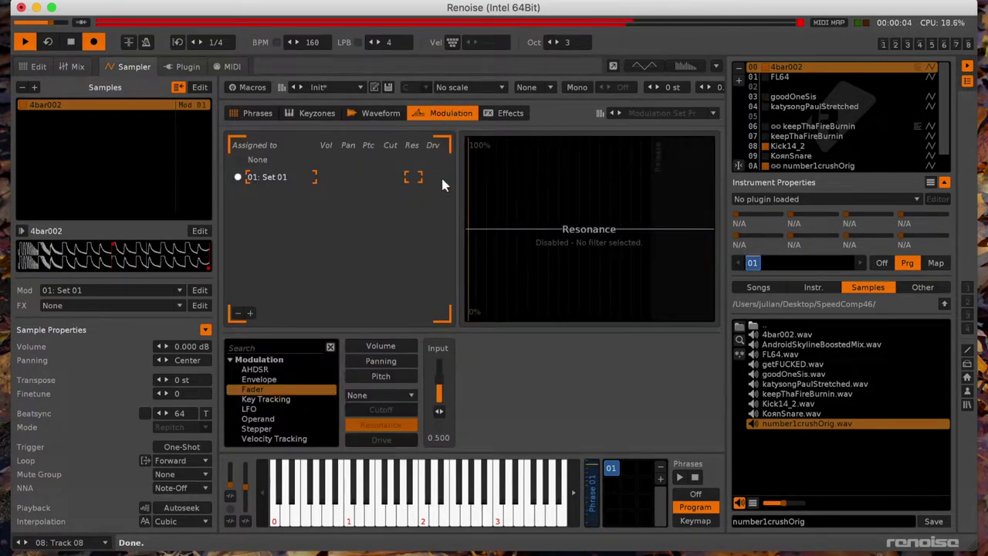
double_click(259, 389)
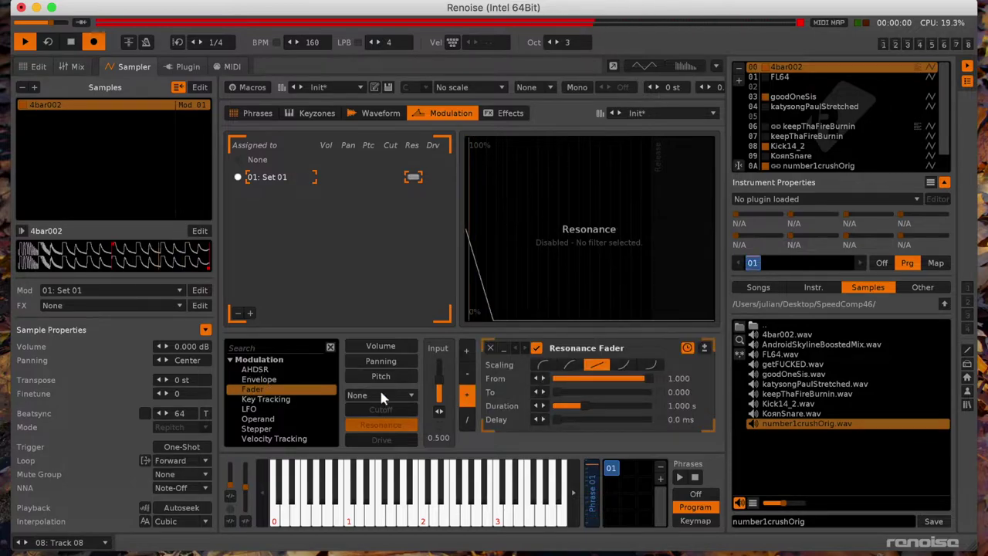
click(395, 351)
double_click(253, 390)
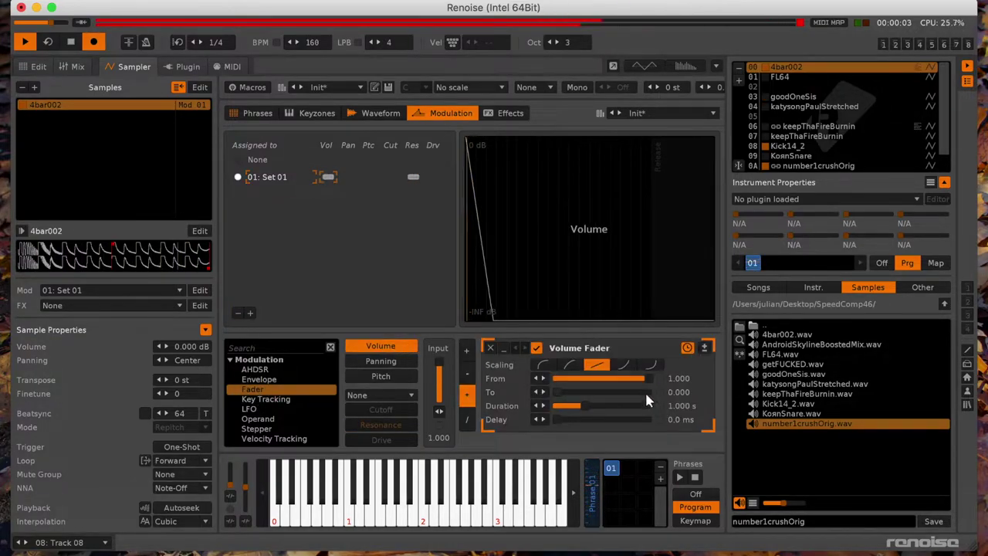
click(575, 406)
drag(583, 405, 584, 411)
click(569, 364)
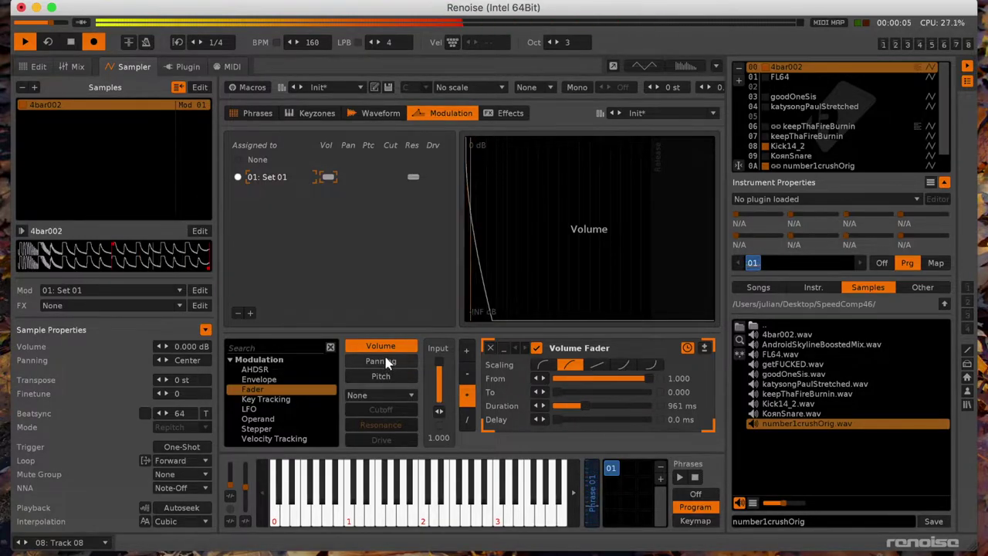
Step: Set the 4bar002 sample's transpose to -2 st while auditioning the pitch
key(space)
drag(190, 380, 190, 383)
key(space)
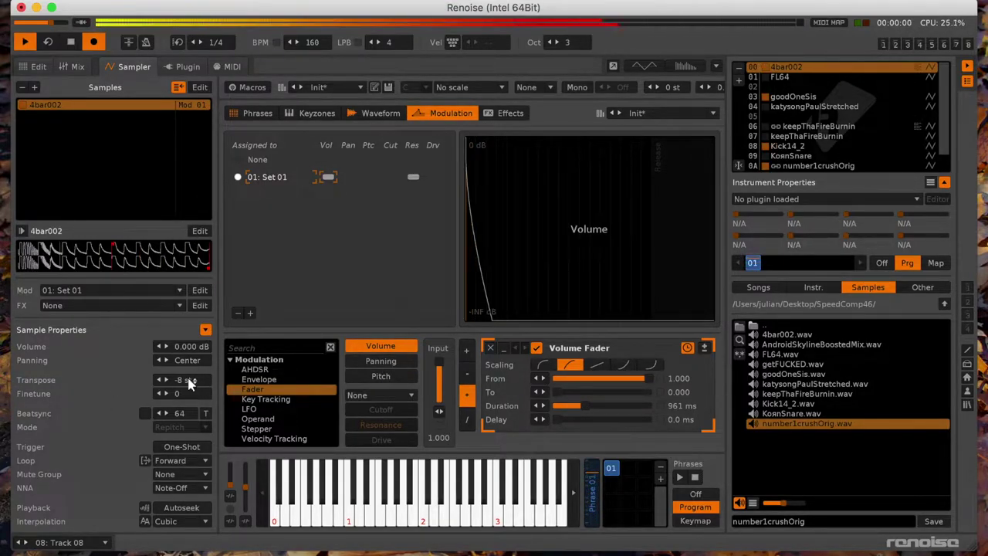
drag(184, 380, 183, 386)
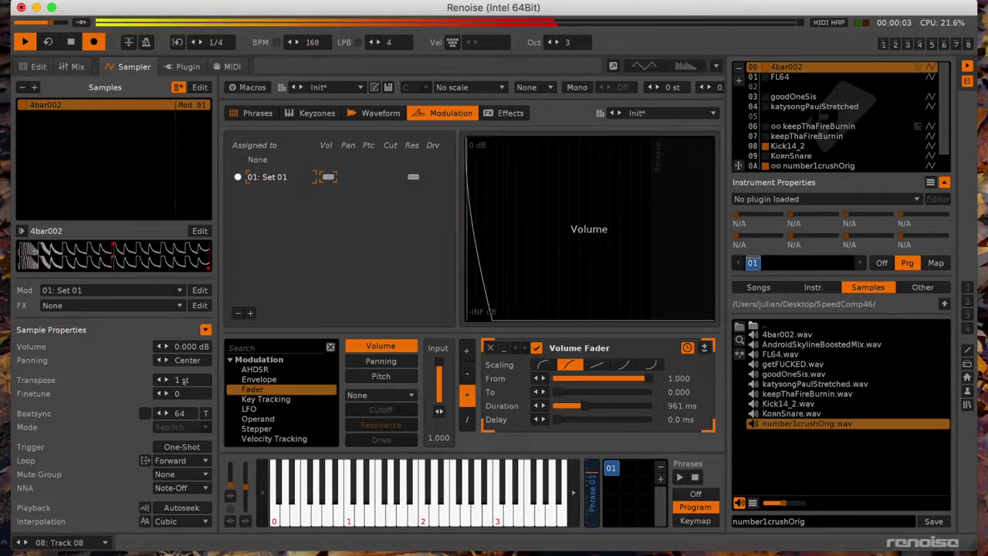
Step: Try the sample's interpolation at None and switch it to Linear
click(186, 521)
click(186, 470)
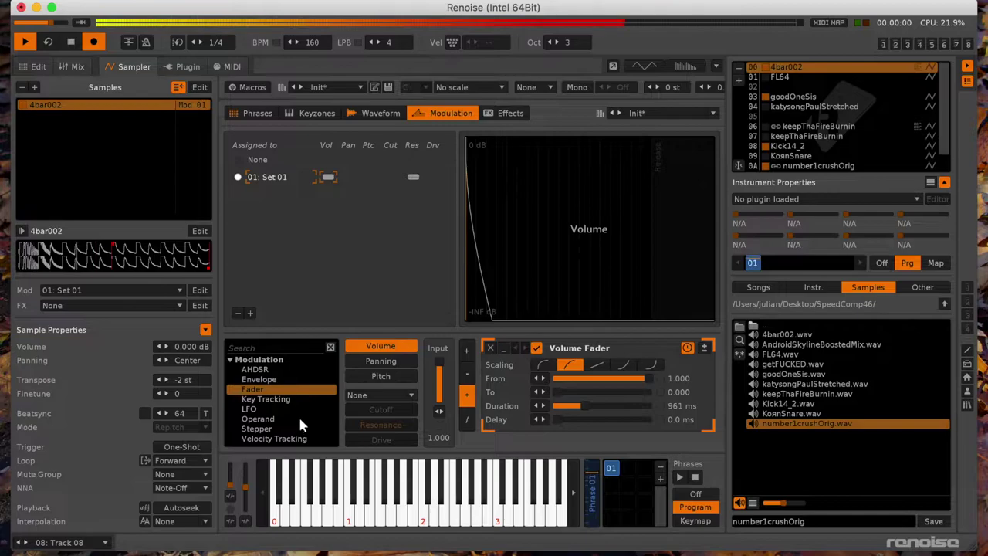
click(161, 521)
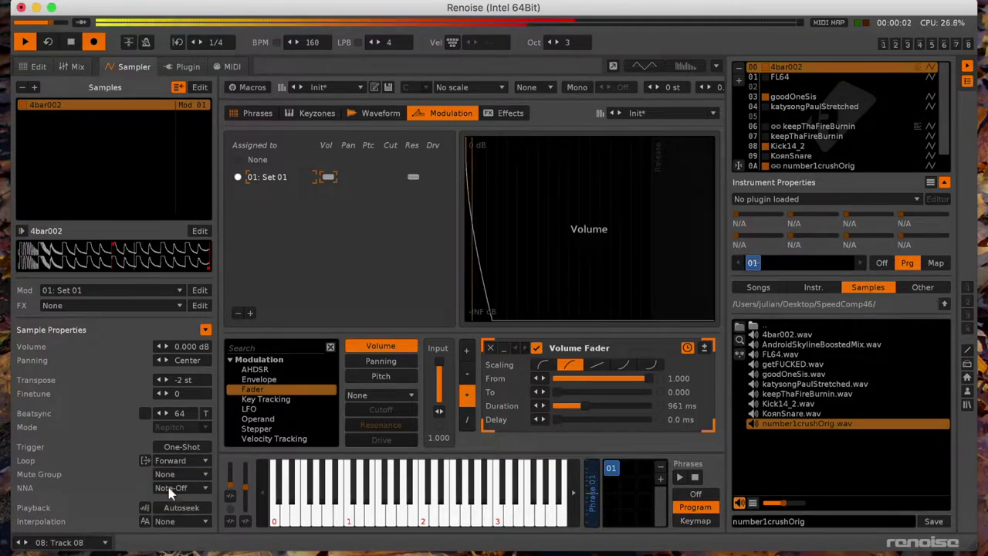
click(166, 485)
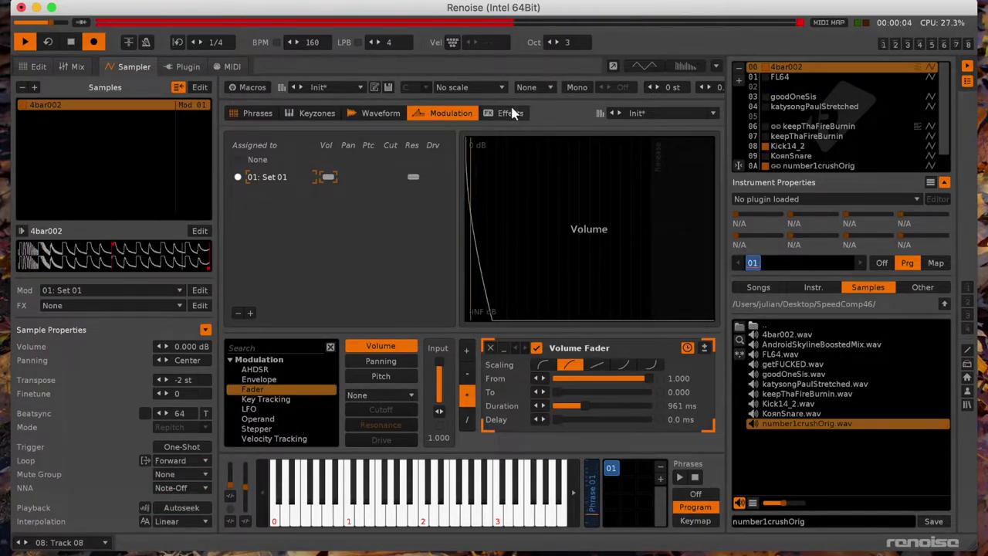
Step: Return to the pattern editor, stop playback, and change the Track 08 note at row 00 to D#3
click(39, 68)
key(space)
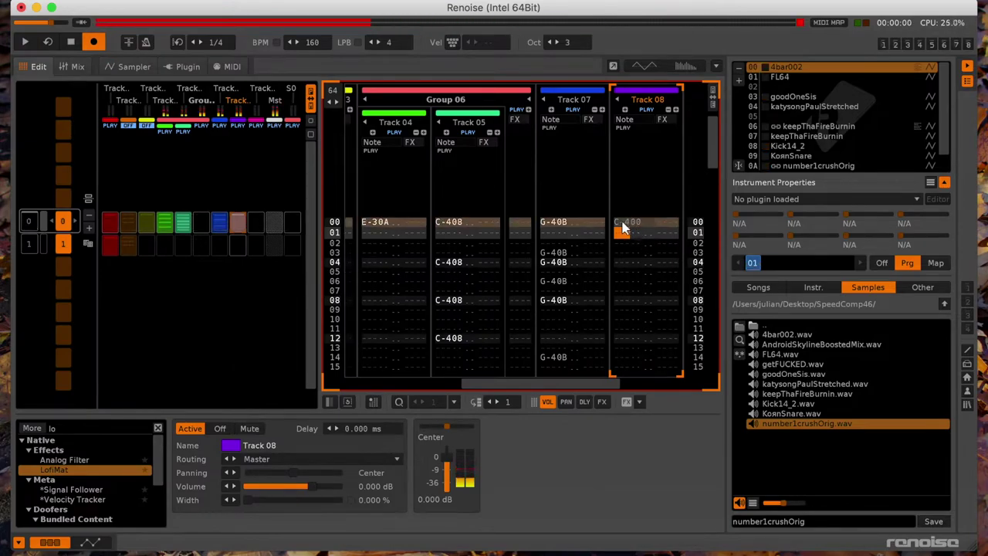
key(Up)
key(w)
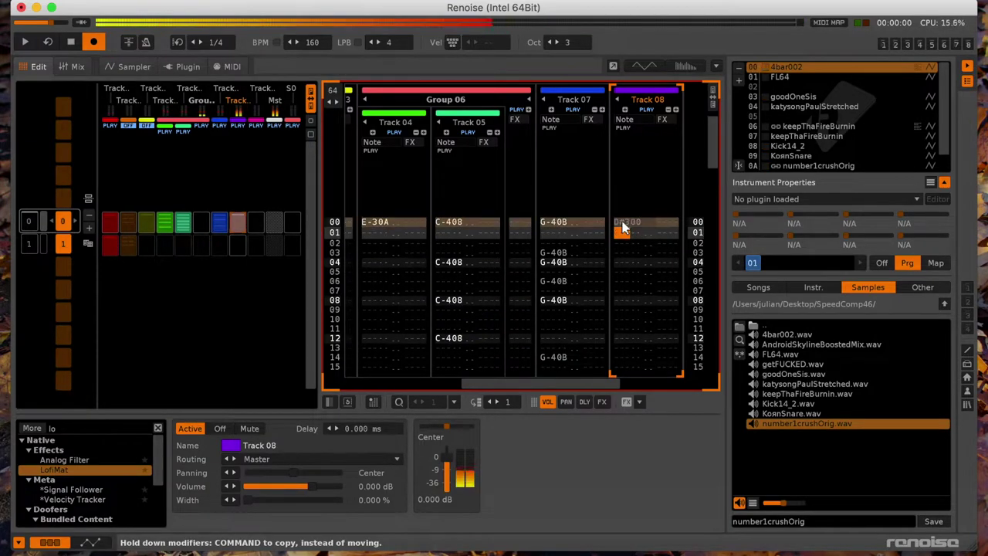
key(Up)
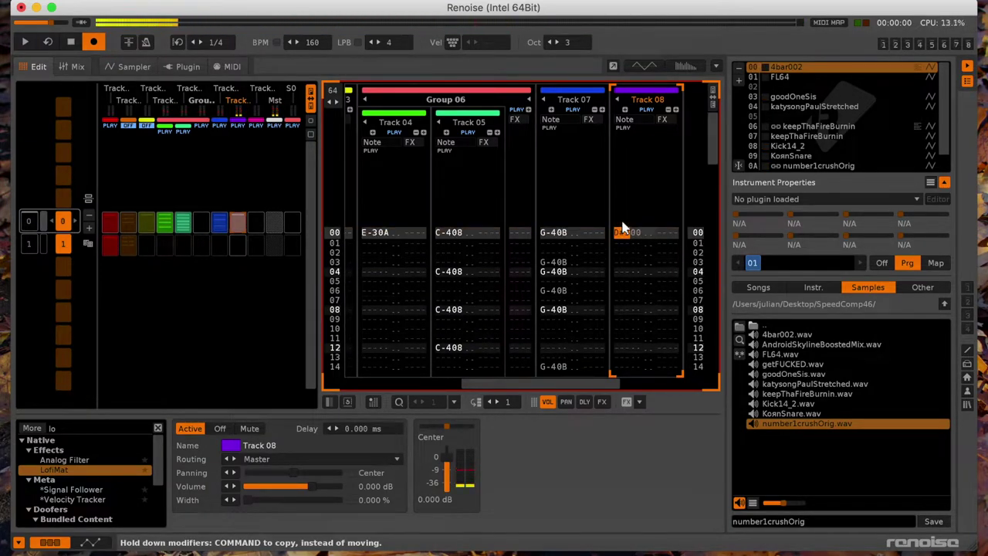
Step: Add an Analog Filter to Track 08 with cutoff about 2.99 kHz, resonance 79.7 % and drive about 30.3 % during playback
double_click(105, 453)
double_click(106, 454)
drag(91, 459, 294, 432)
key(space)
click(395, 459)
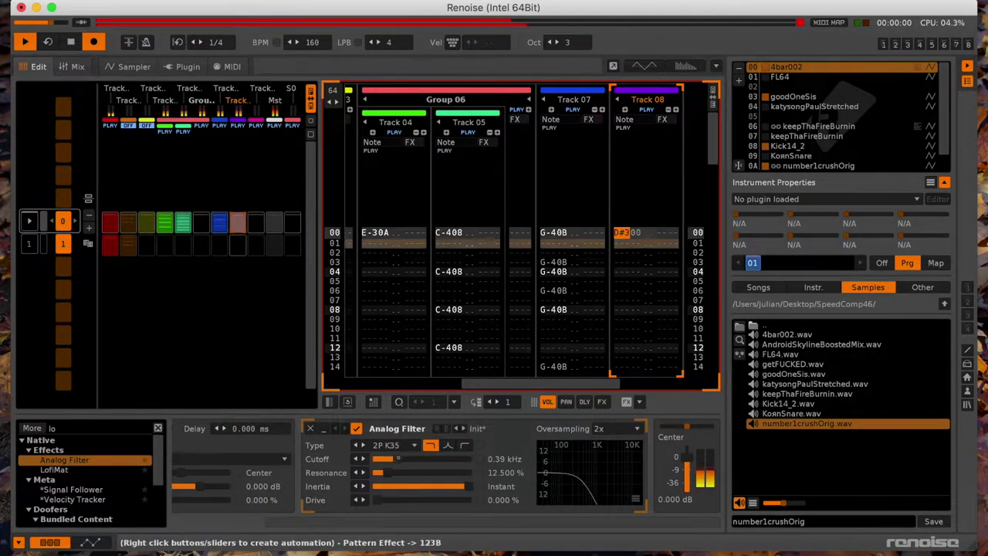
drag(391, 472, 433, 459)
key(space)
drag(396, 499, 404, 500)
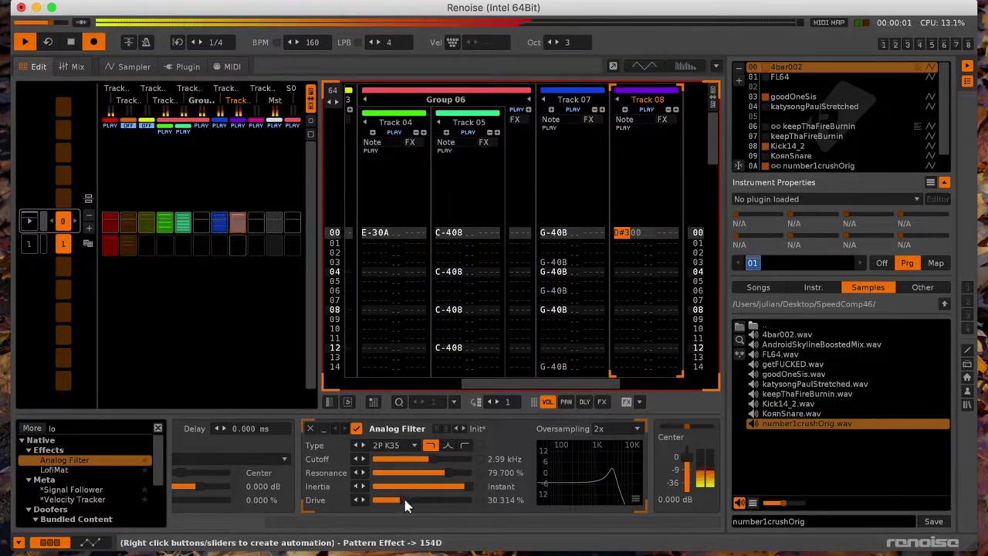
Step: Switch the Track 08 Analog Filter to type 2P Moog with cutoff 5.11 kHz, resonance 88.1 % and drive about 28.5 %
drag(449, 459, 421, 461)
click(397, 446)
click(386, 408)
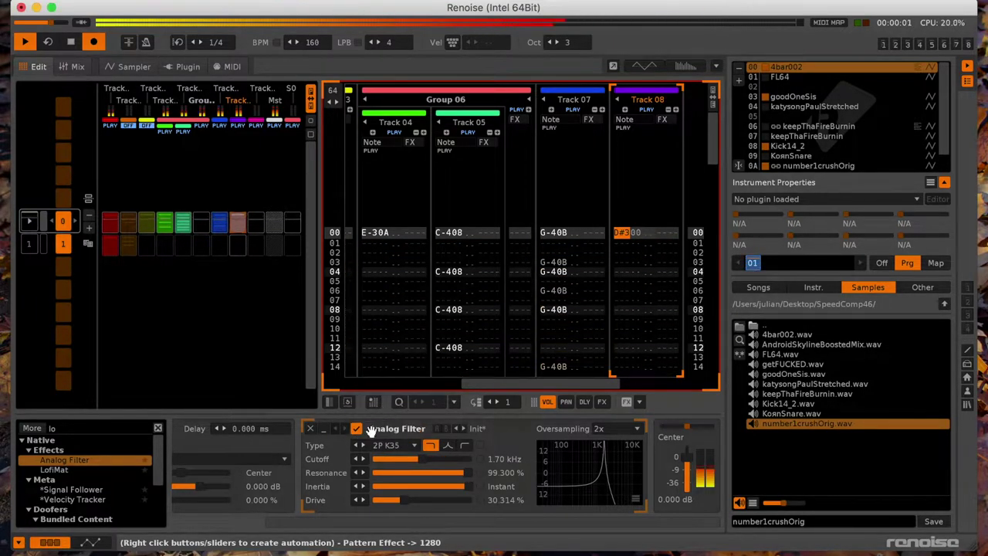
click(388, 446)
click(386, 408)
drag(464, 473, 445, 459)
drag(389, 500, 400, 500)
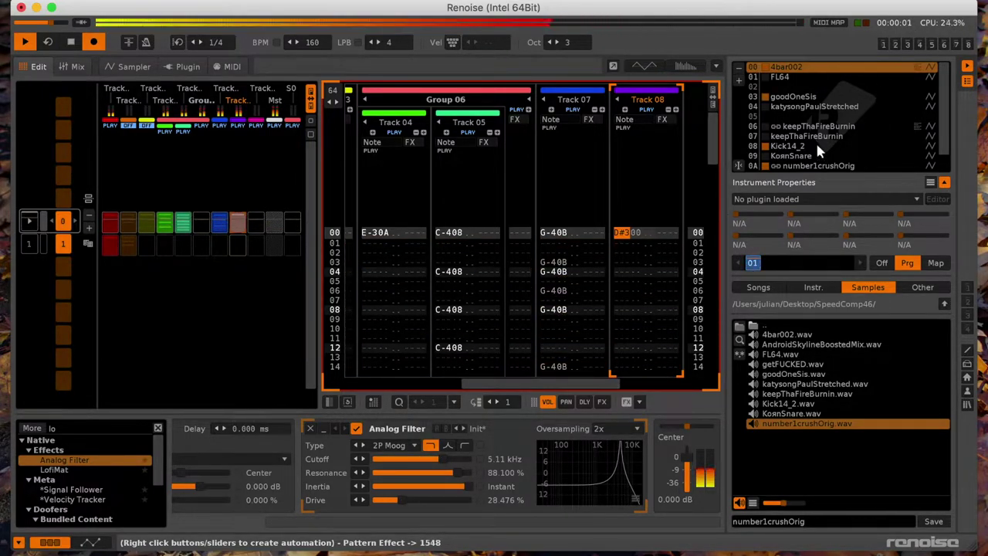
Step: Open the 4bar002 instrument in the sampler and set the sample's interpolation to Cubic
double_click(805, 69)
click(176, 523)
click(194, 501)
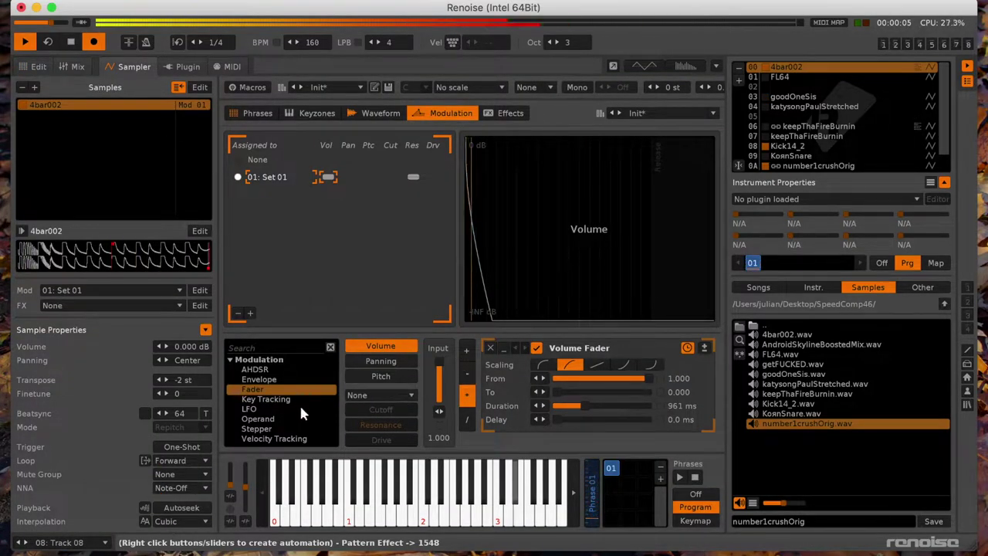
Step: Try a Backward loop on the 4bar002 sample and return the loop mode to Forward
click(179, 461)
click(178, 437)
click(169, 461)
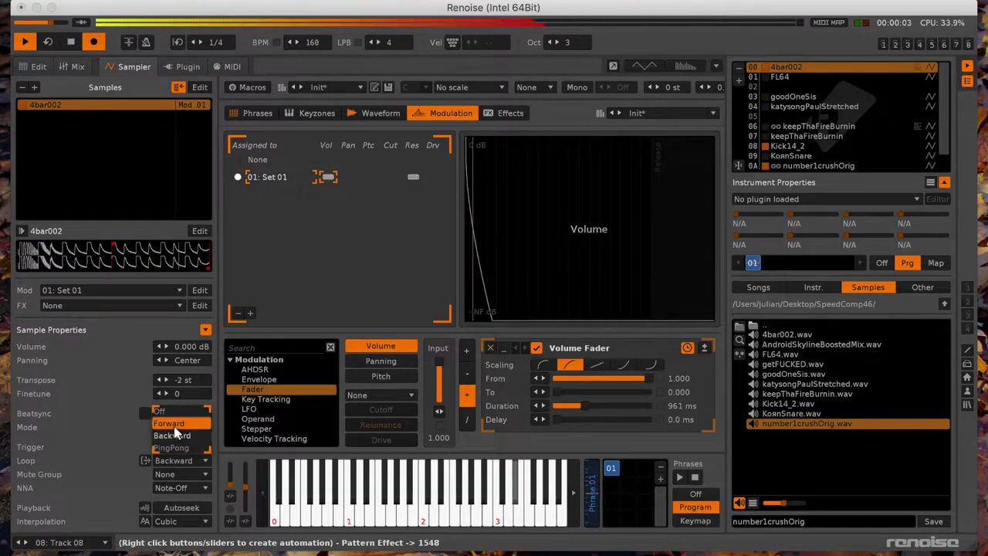
Step: Try the Comb filter on modulation Set 01 and set its filter type to Decimator
click(374, 394)
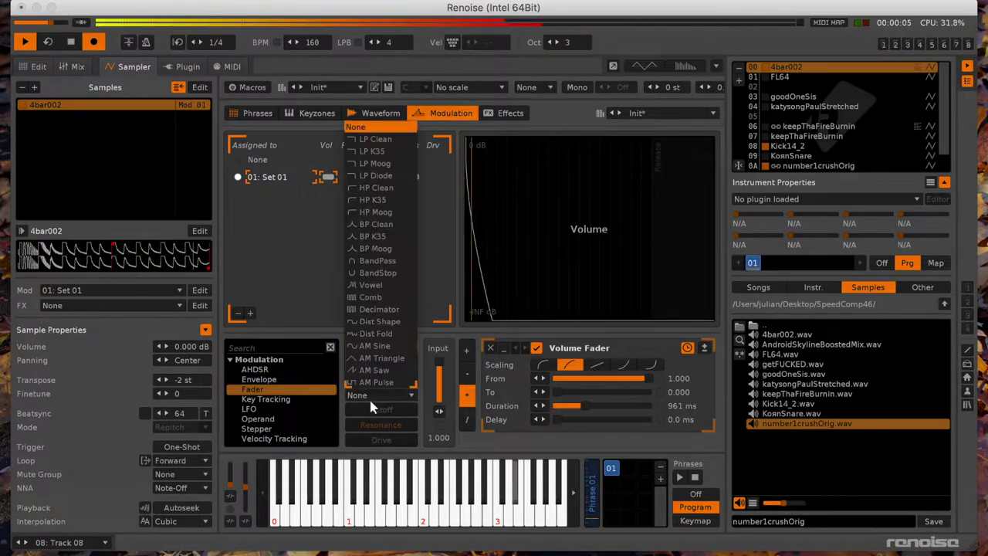
click(372, 298)
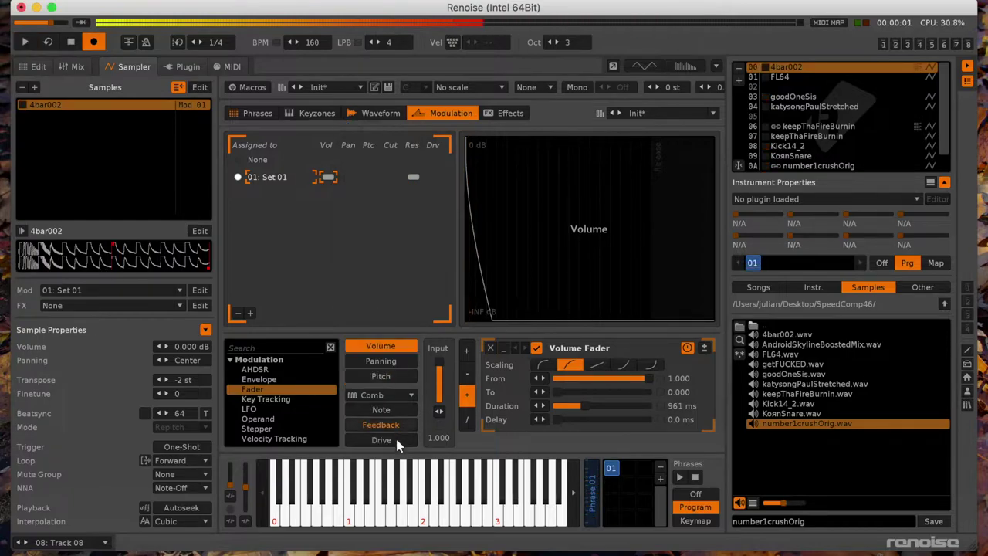
click(374, 395)
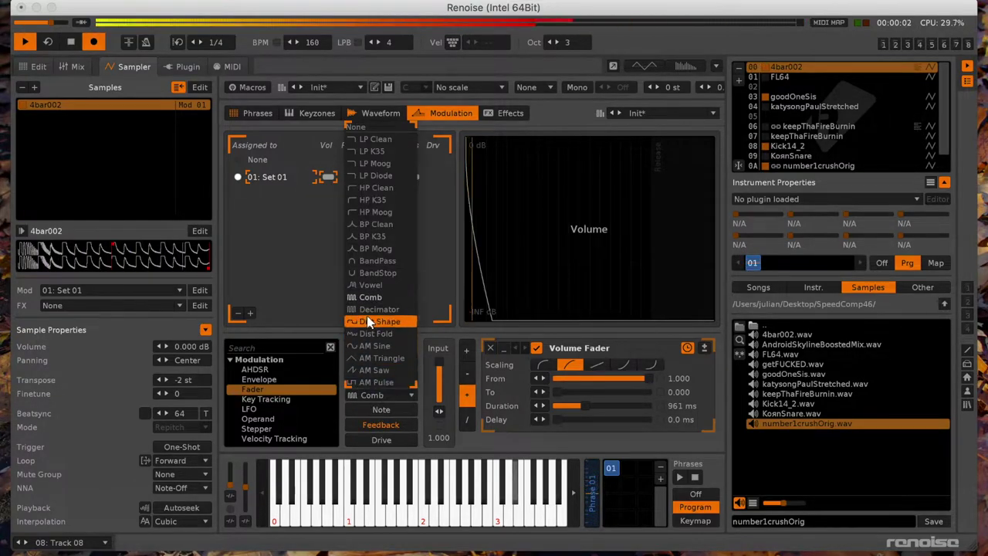
click(369, 318)
click(386, 411)
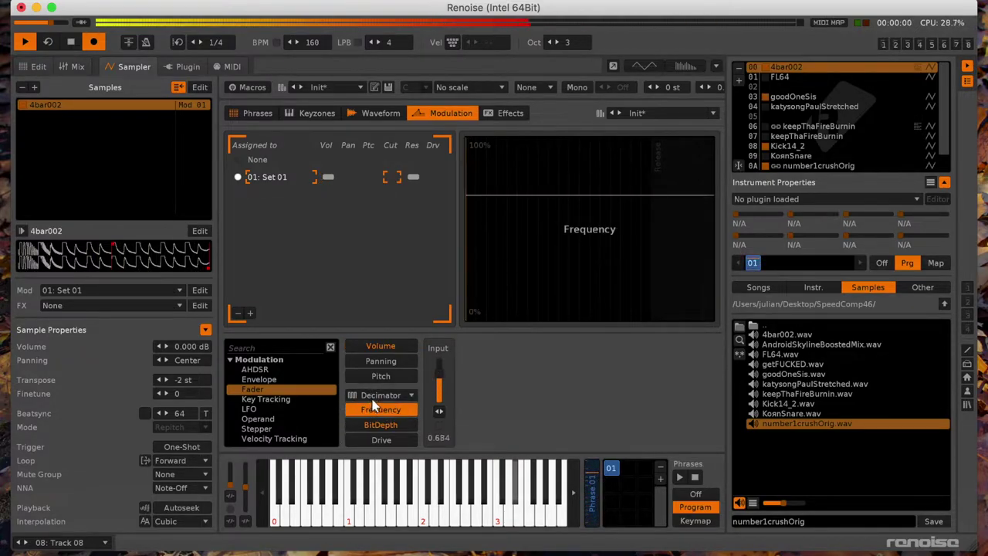
click(373, 395)
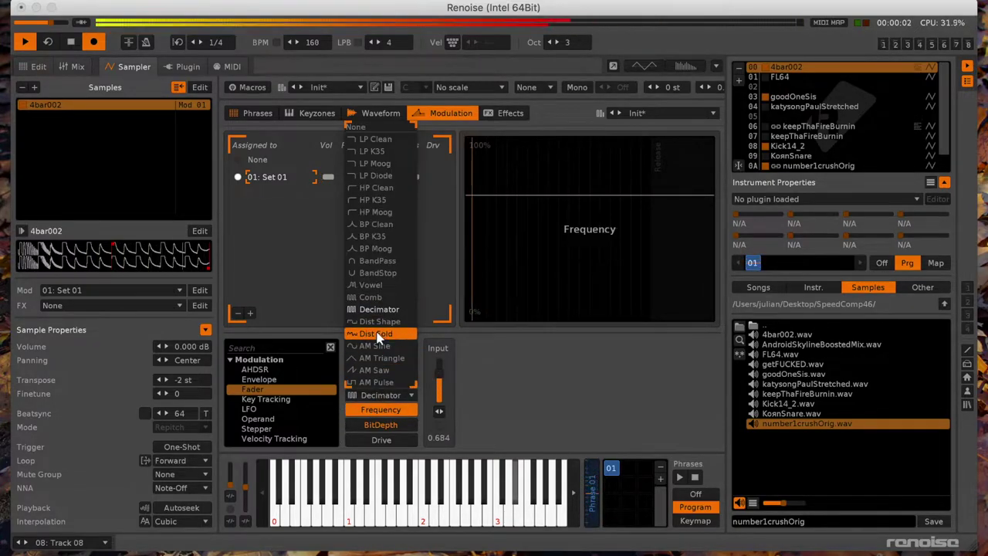
click(377, 309)
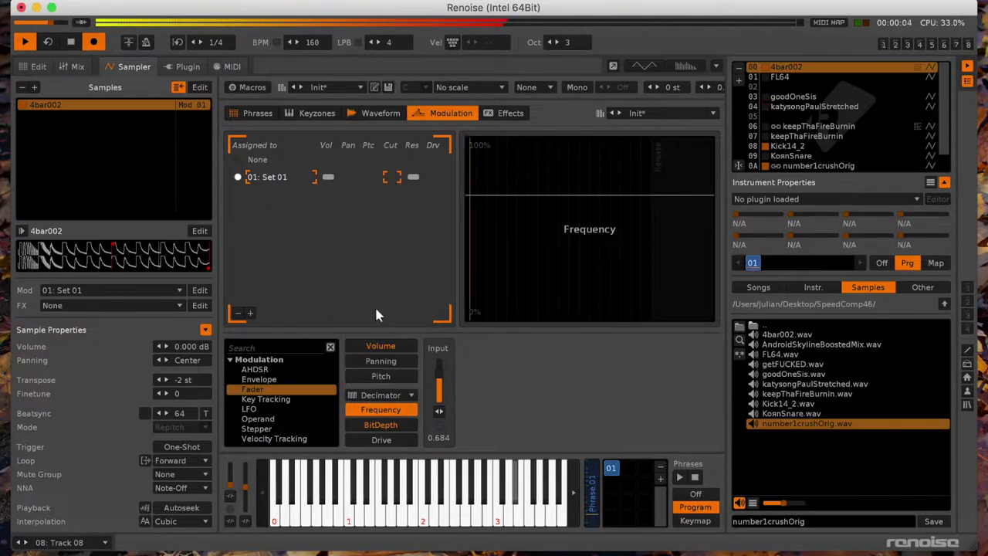
Step: Set the BitDepth Fader's duration to 137 ms and the BitDepth input to 0.832, and show the Frequency modulation
click(382, 425)
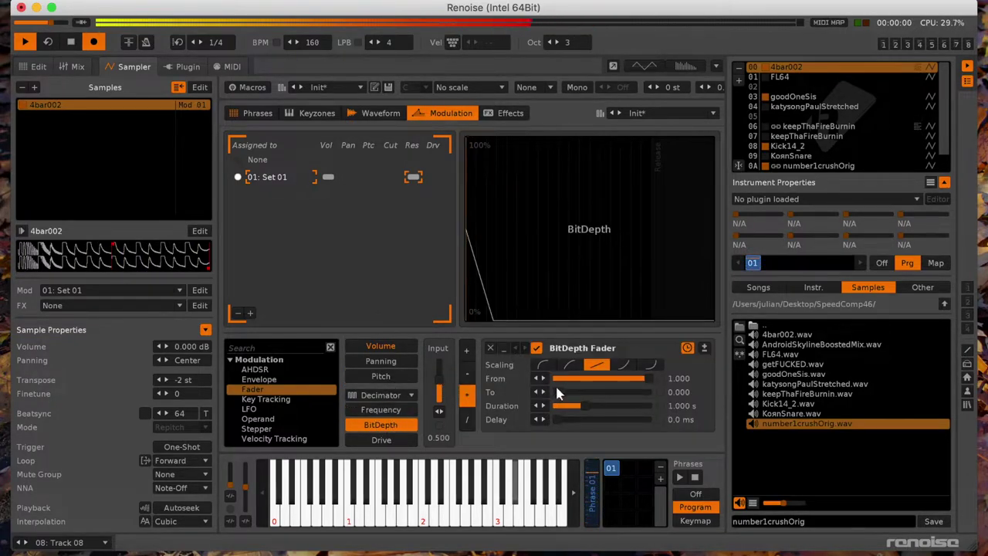
drag(600, 413, 611, 413)
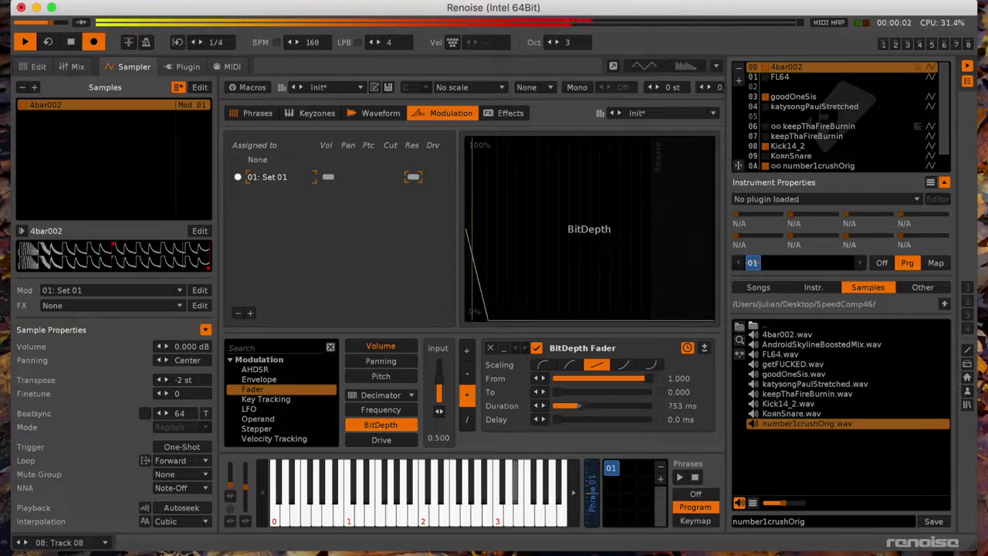
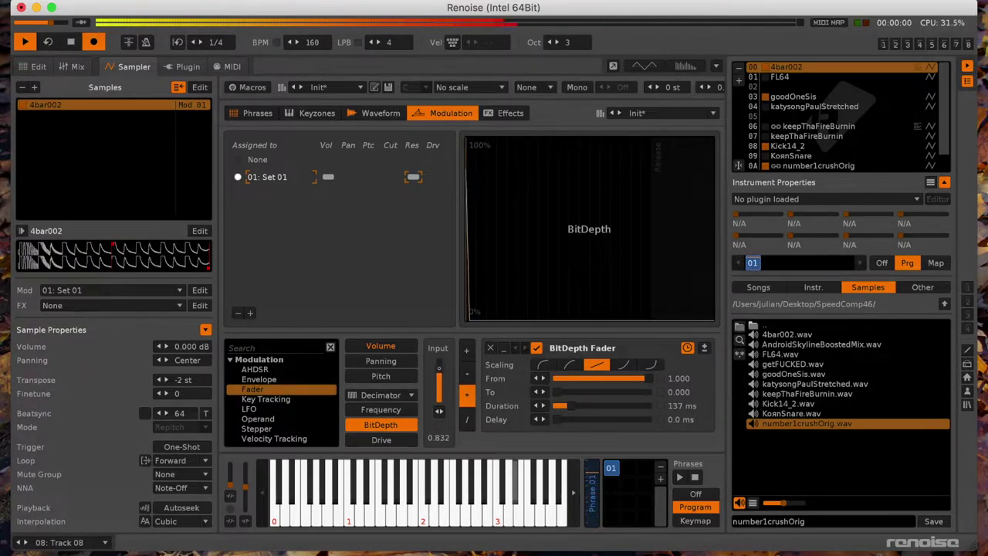
click(396, 414)
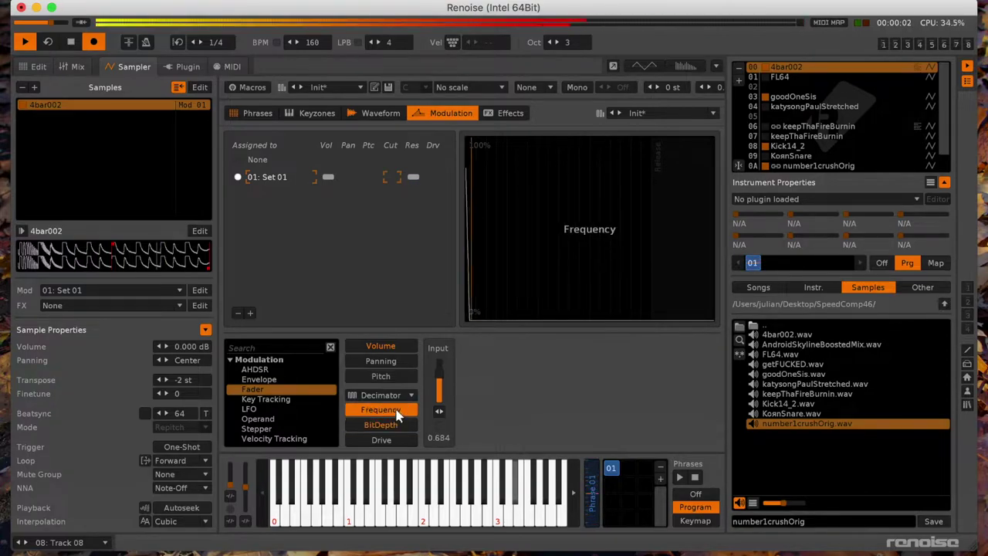
Step: Add a Fader to the Frequency modulation with the fourth scaling curve, a duration of 338 ms and an input of 0.800
drag(444, 378, 444, 395)
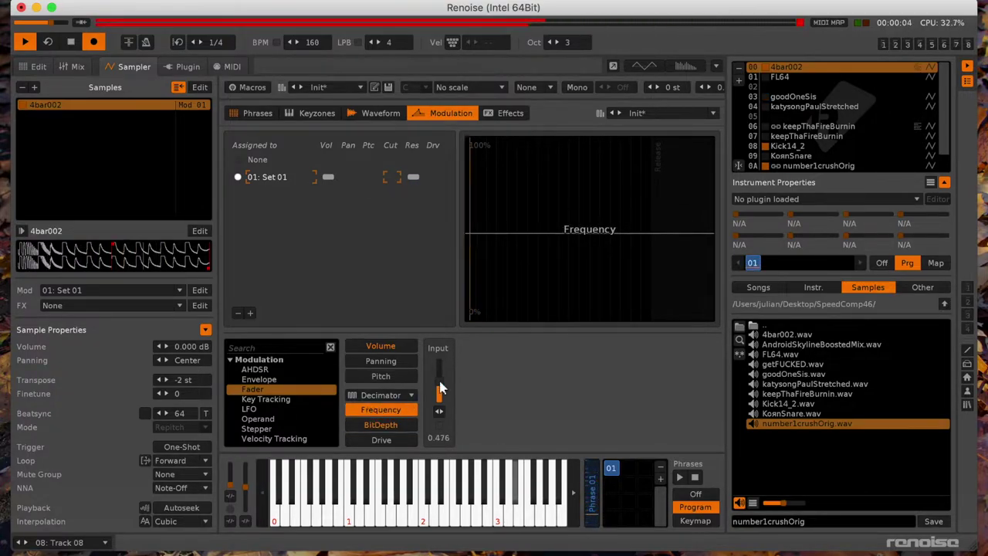
double_click(259, 389)
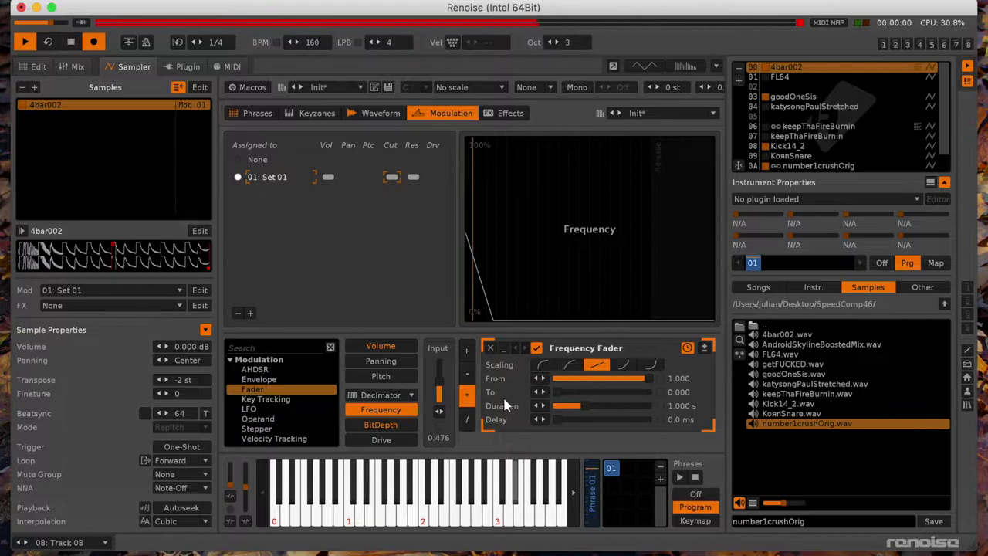
drag(442, 388, 442, 371)
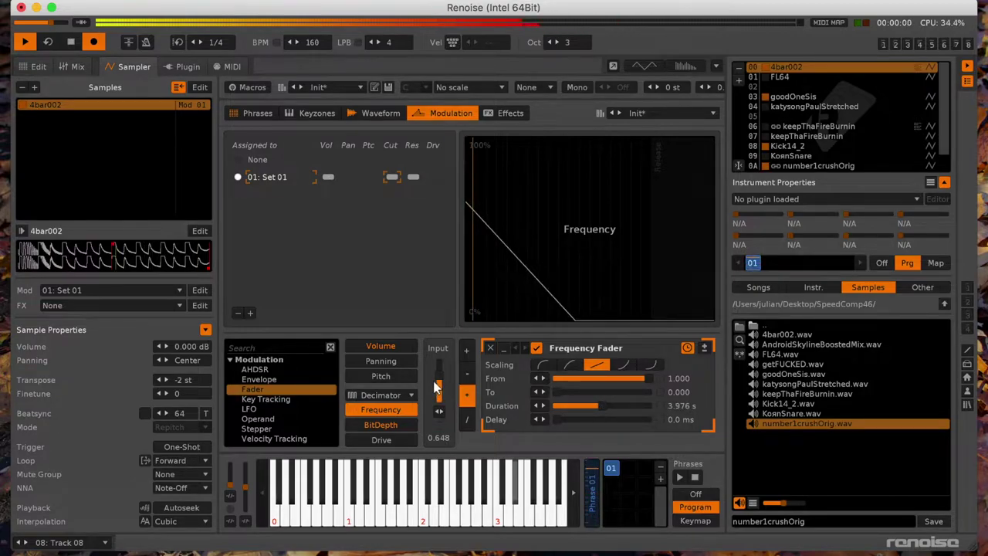
drag(439, 370, 439, 368)
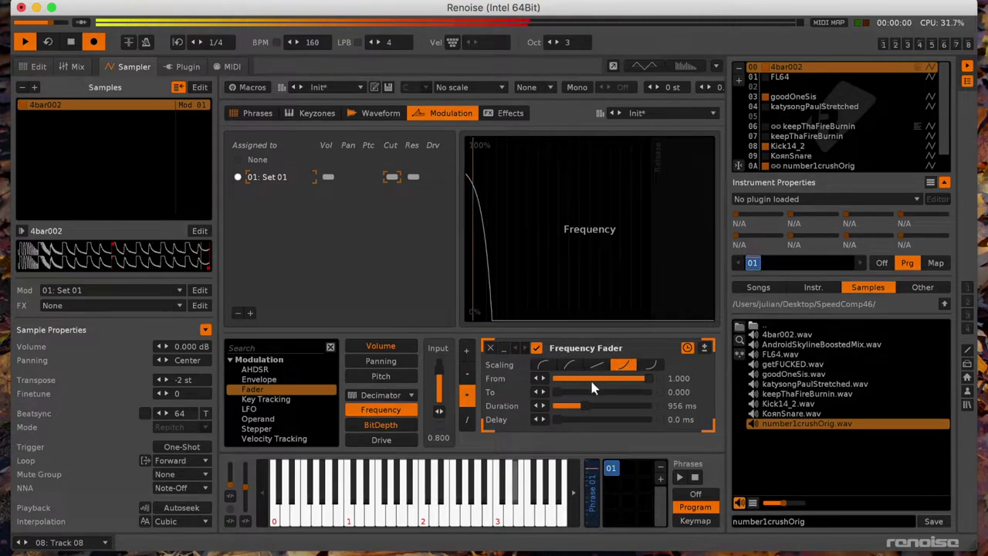
drag(576, 409, 571, 408)
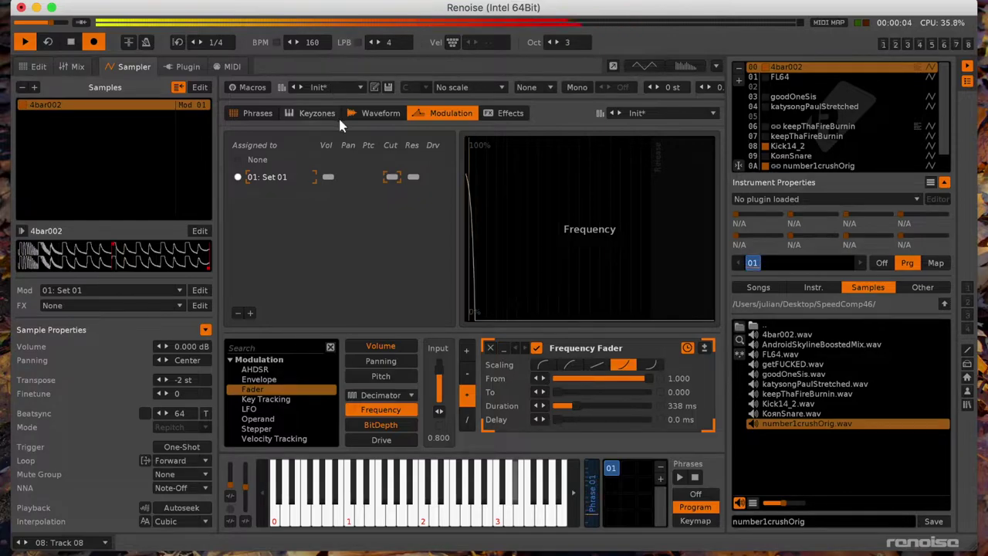
Step: In Track 08 of the pattern, enter 4bar002 notes C#3 on lines 00, 16 and 32 and C-3 on lines 08 and 40
click(28, 68)
key(space)
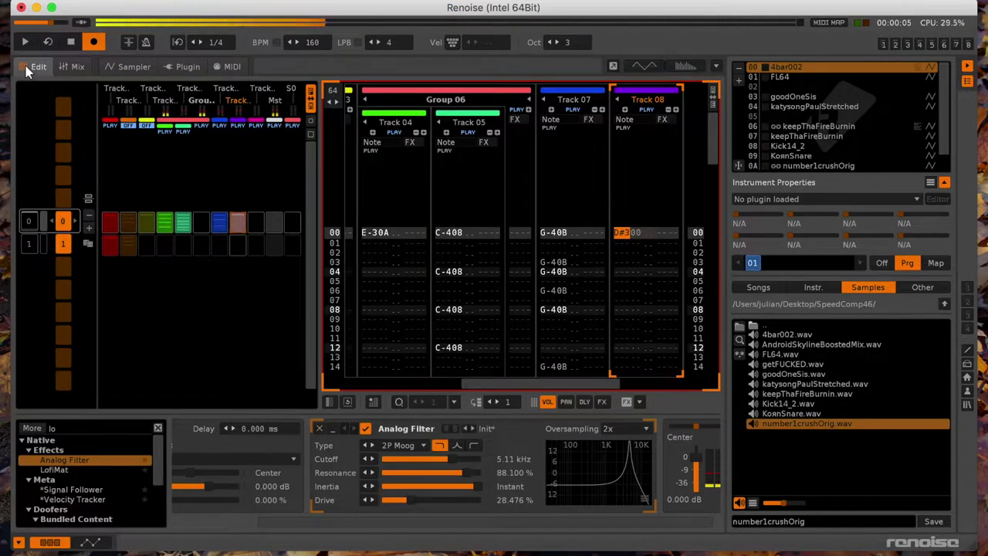
key(space)
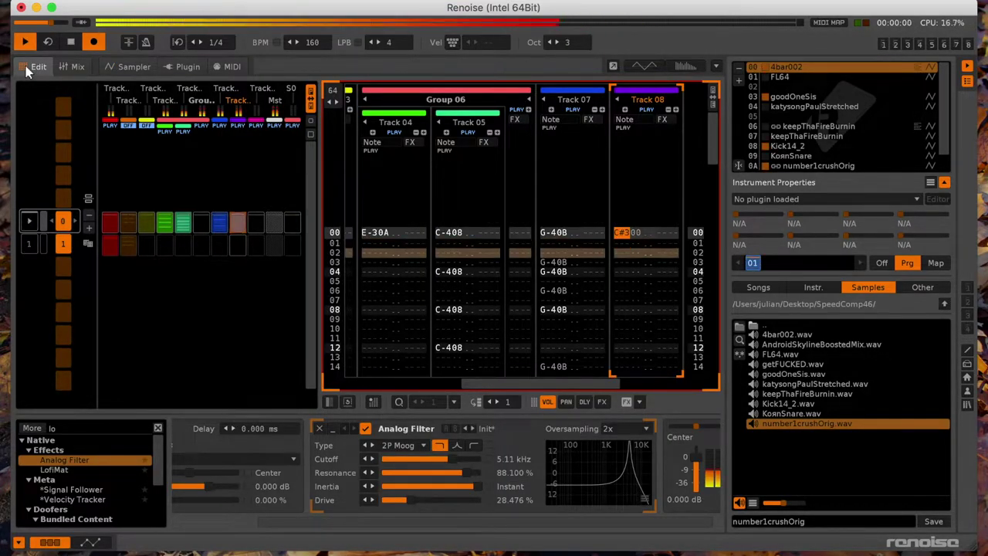
key(z)
key(s)
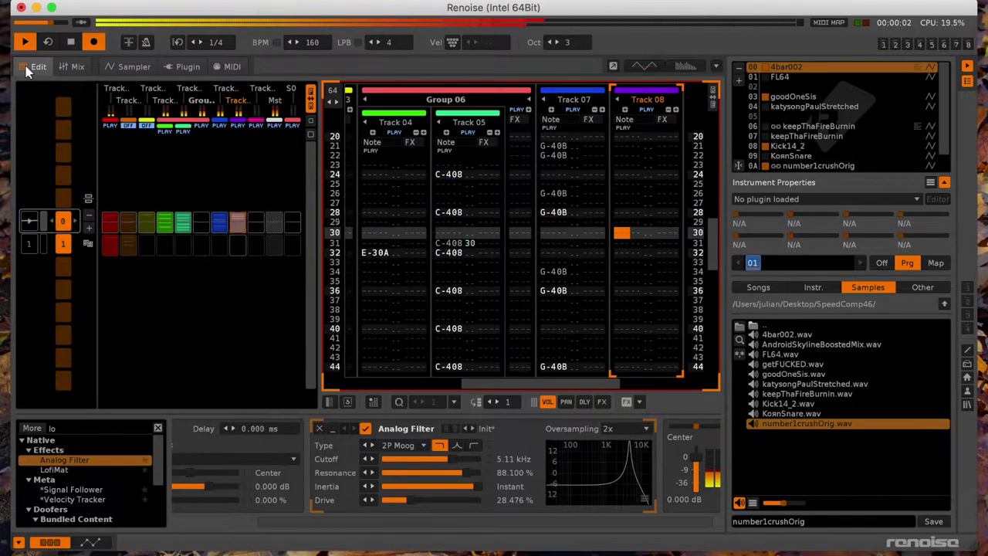
key(s)
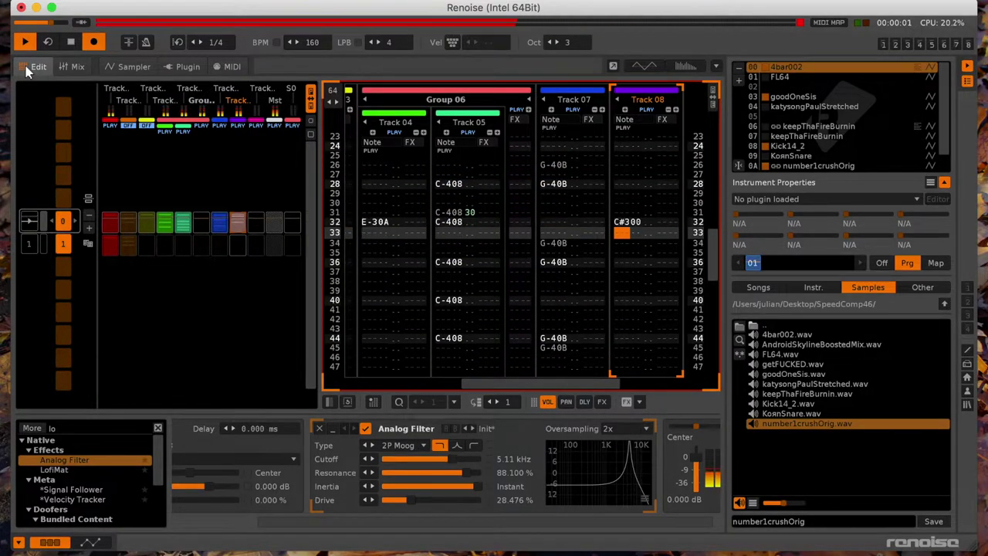
key(z)
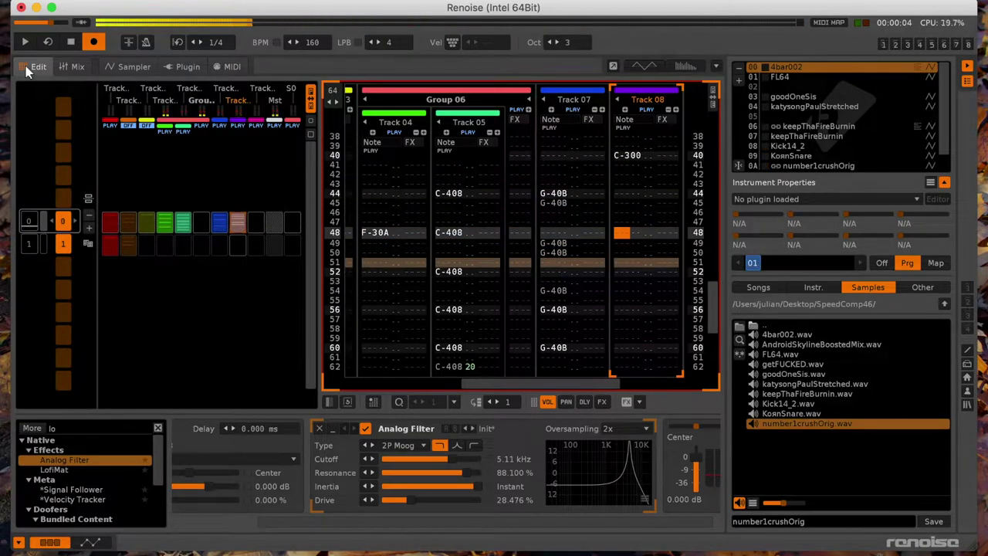
key(s)
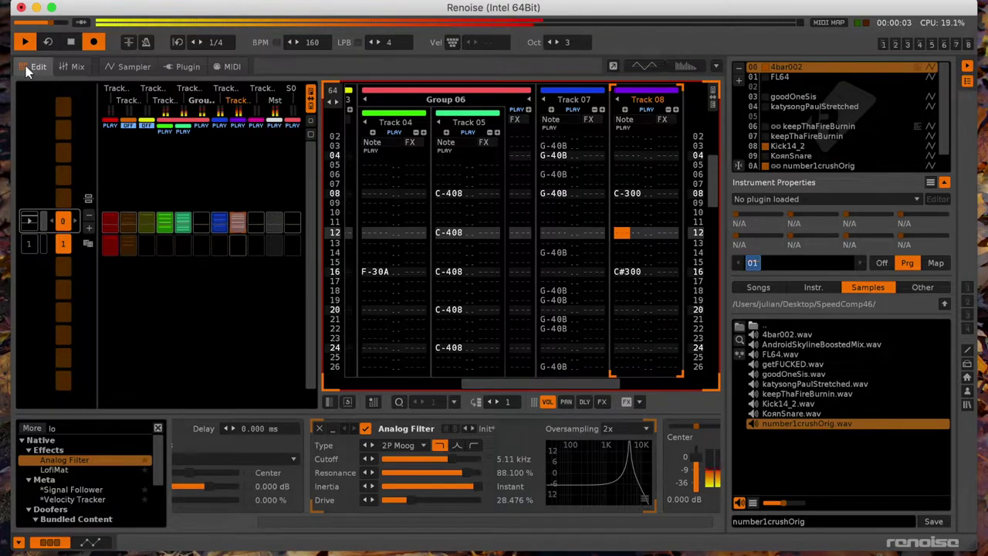
Step: Adjust Track 05's Analog Filter to a cutoff of 9.22 kHz, resonance of 40.096 % and drive of 26.737 %
click(463, 205)
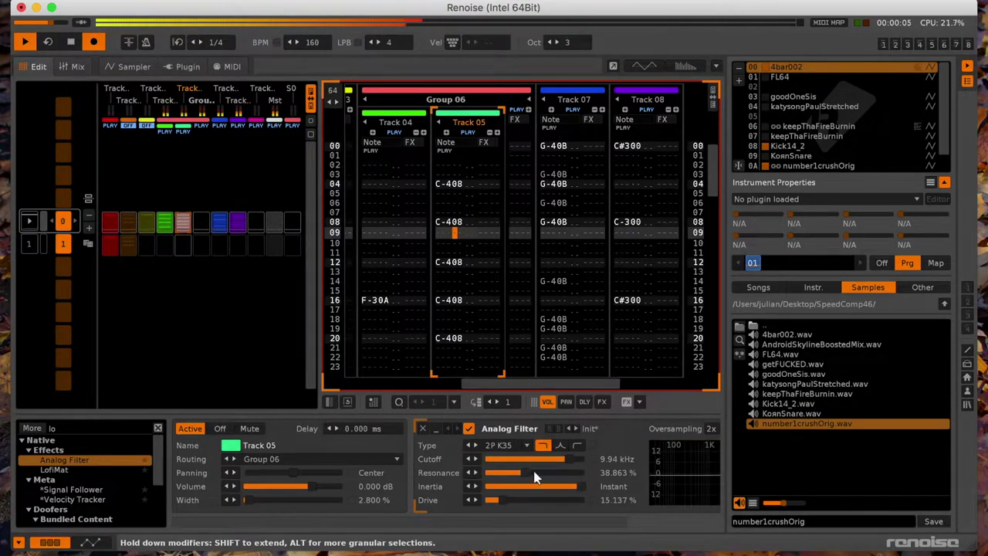
drag(569, 459, 517, 475)
scroll(496, 168, right, 3)
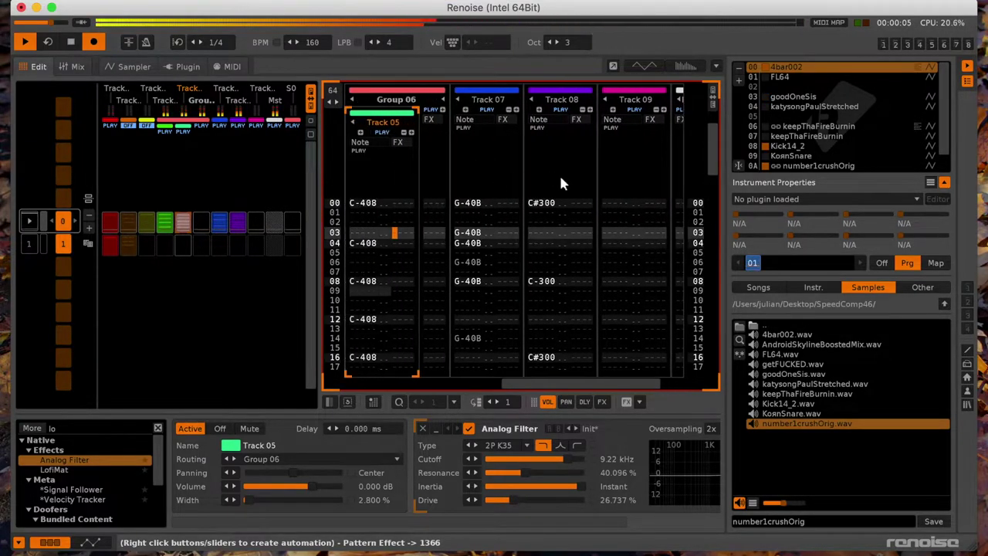
key(space)
Step: Select Track 09 and trim the keepThaFireBurnin sample of instrument 07 to the short section ending at about beat 2.2
click(604, 199)
click(818, 145)
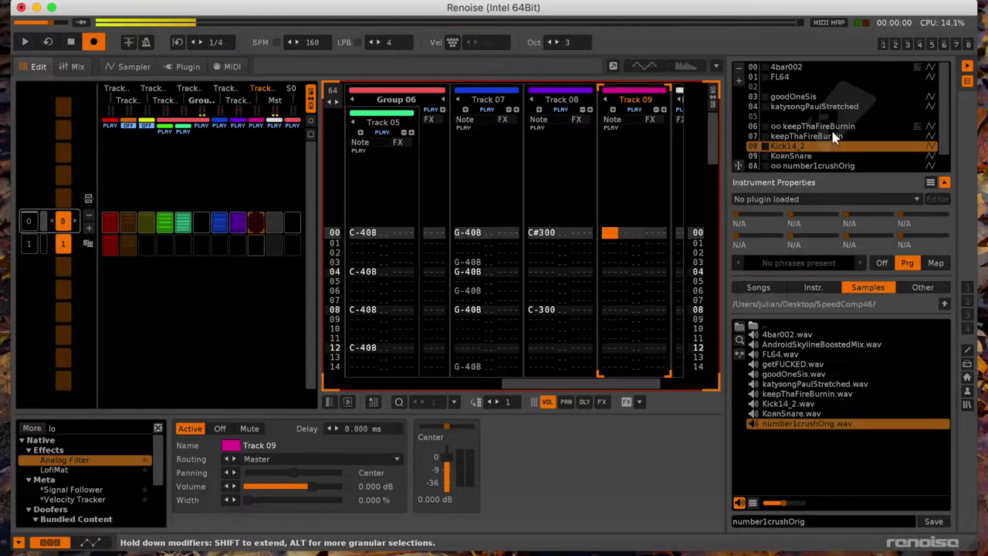
click(833, 137)
double_click(832, 140)
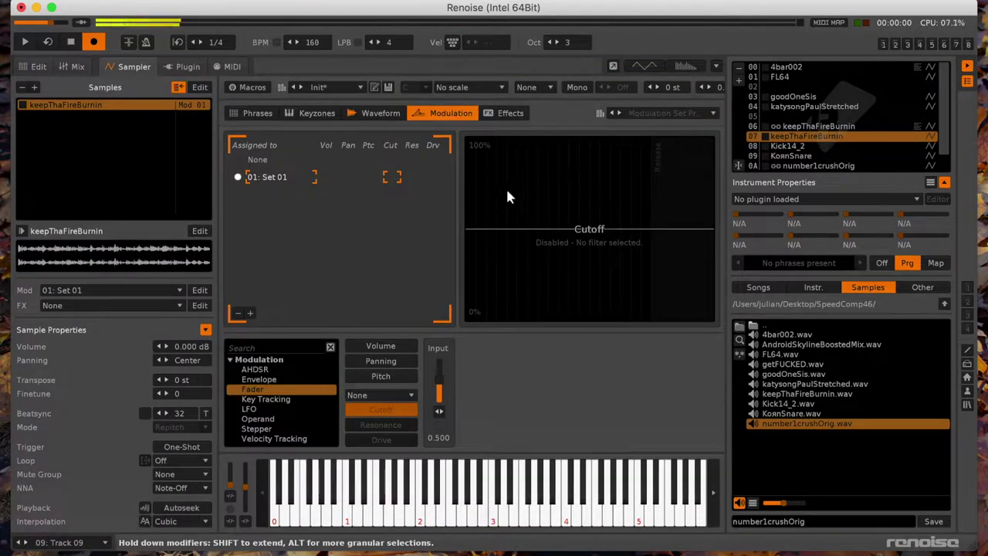
click(381, 113)
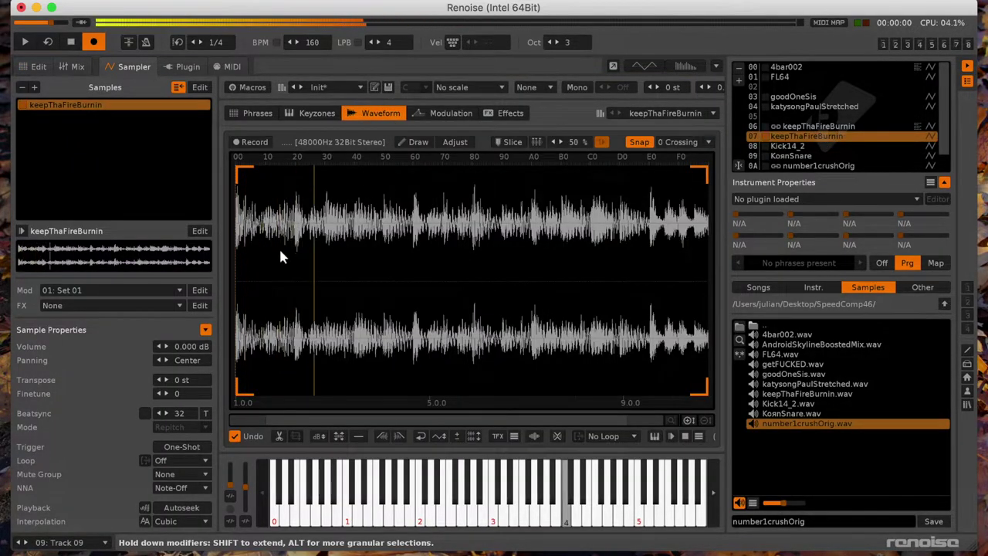
scroll(301, 247, up, 3)
mouse_move(374, 239)
mouse_down()
mouse_move(396, 234)
mouse_move(385, 245)
mouse_up()
shift+click(334, 239)
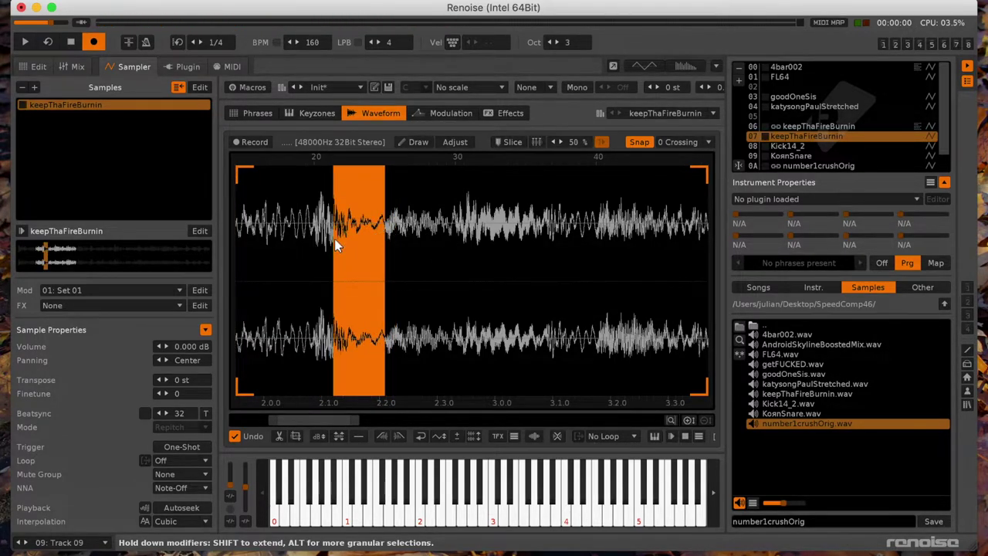
shift+click(308, 235)
key(super+t)
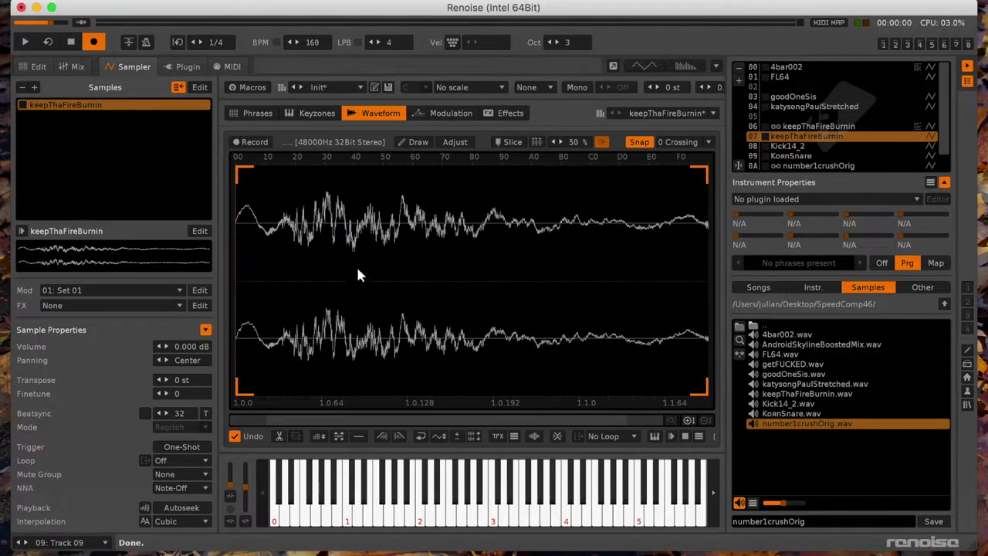
Step: With the edit step at 4, enter keepThaFireBurnin C-4 notes every eight lines in Track 09 starting on line 04, and play the pattern
click(38, 68)
key(Down)
key(Down)
key(super+4)
key(Down)
key(Down)
key(q)
key(Delete)
key(q)
key(Delete)
key(q)
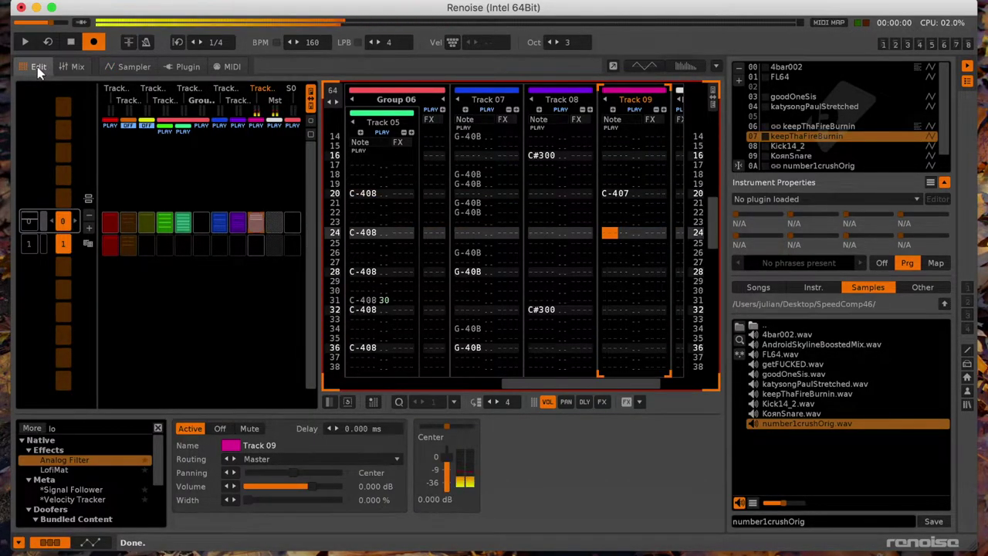
key(Delete)
key(q)
key(Delete)
key(q)
key(Delete)
key(q)
key(space)
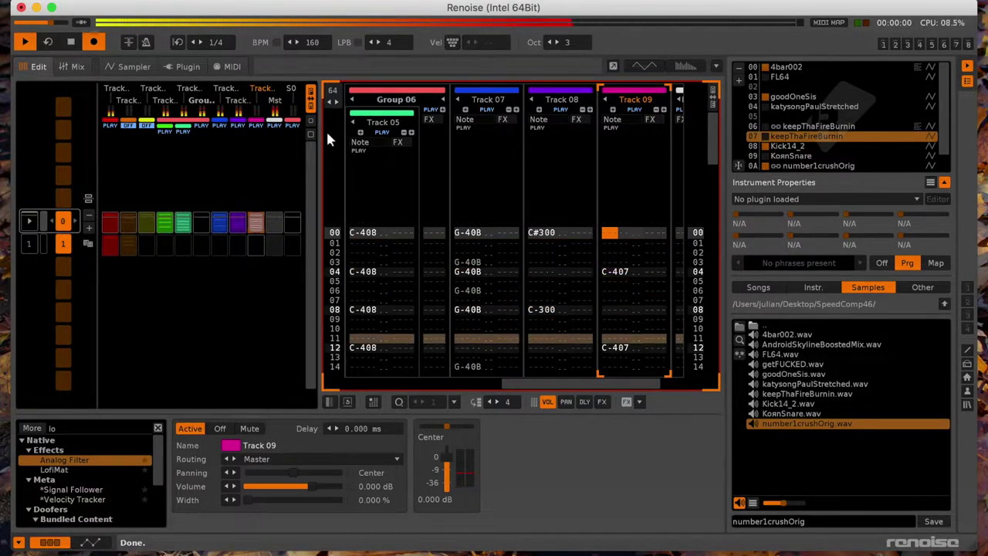
Step: Set Track 09's width to 11.838 % and add a Compressor with a ratio of 5.060:1 and makeup of 5.406 dB
drag(247, 500, 260, 499)
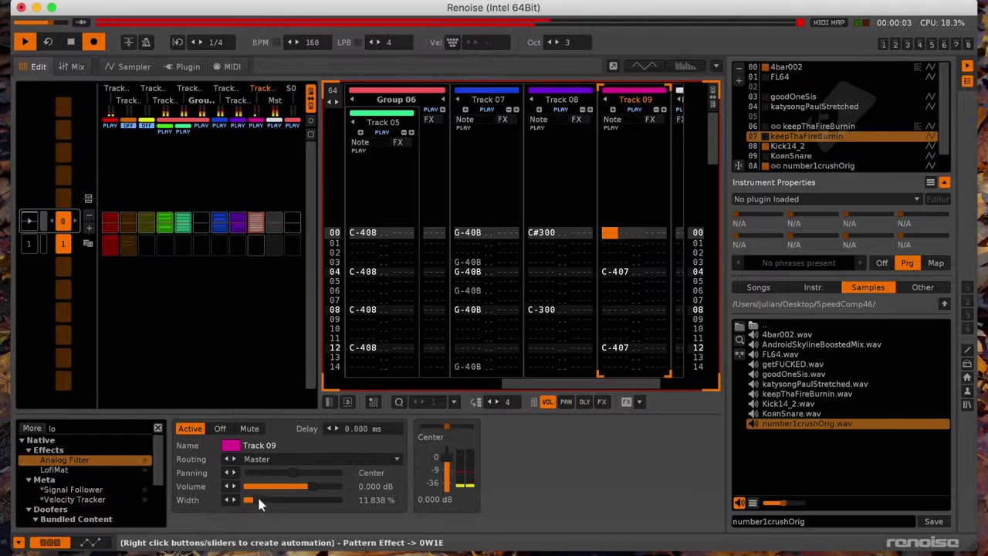
click(58, 427)
text(compr)
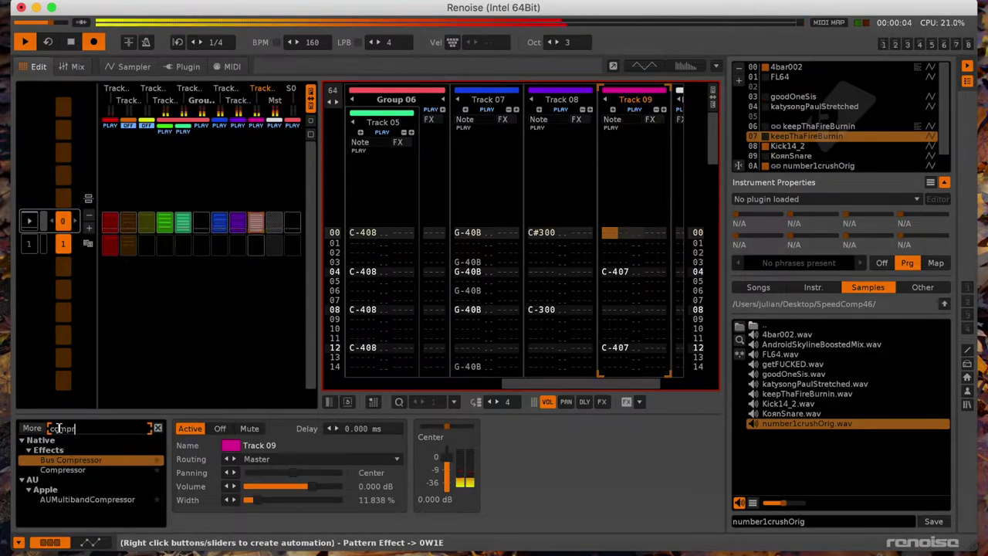
double_click(68, 470)
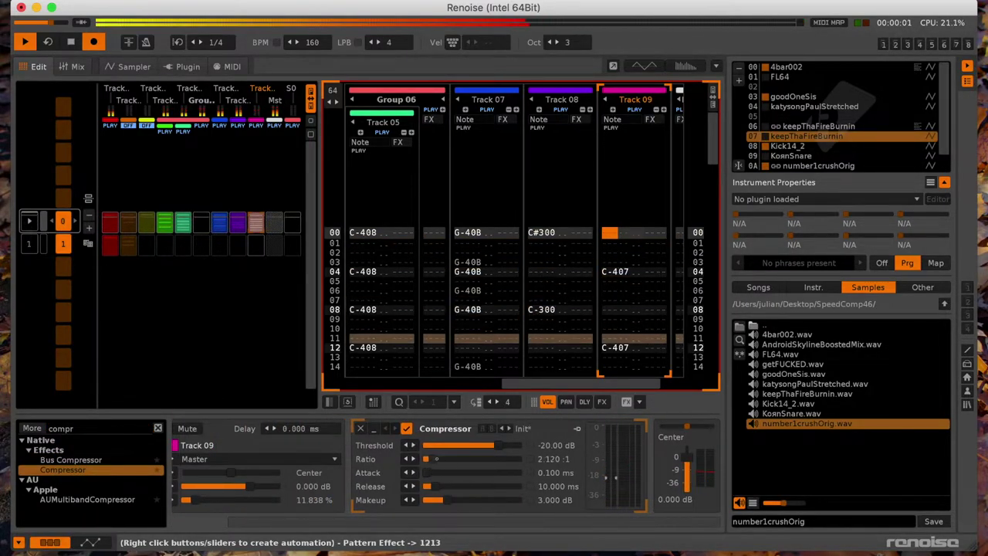
drag(477, 500, 455, 501)
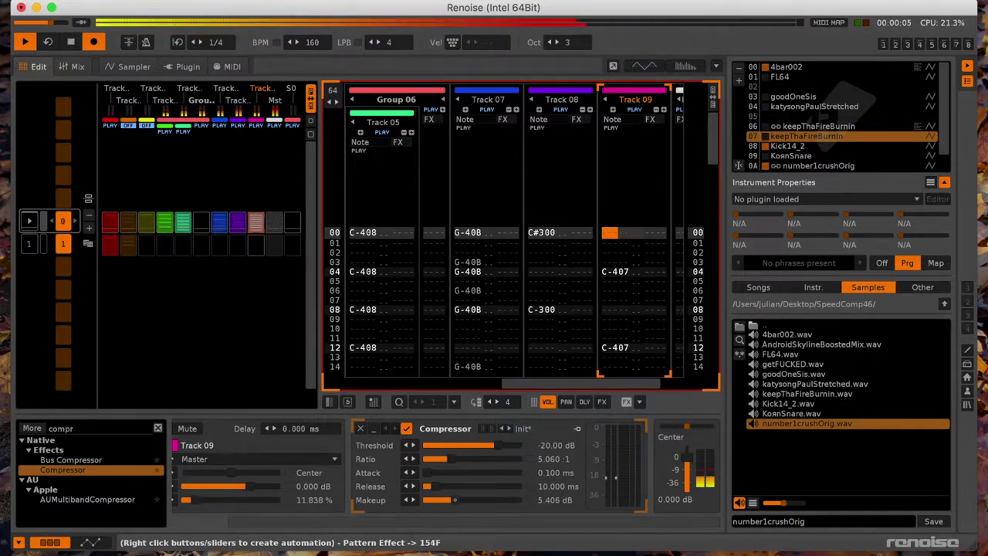
Step: Set the edit step to 1 and add keepThaFireBurnin C-3 notes on lines 00, 03 and 06 of Track 09
key(z)
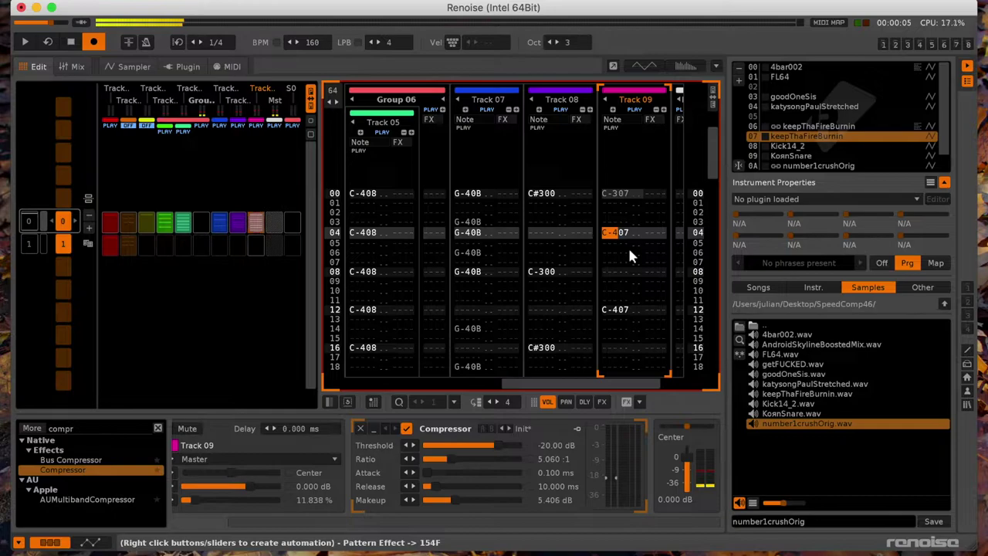
key(super+1)
key(Up)
key(Up)
key(Down)
key(z)
key(Up)
key(Delete)
key(Down)
key(z)
key(space)
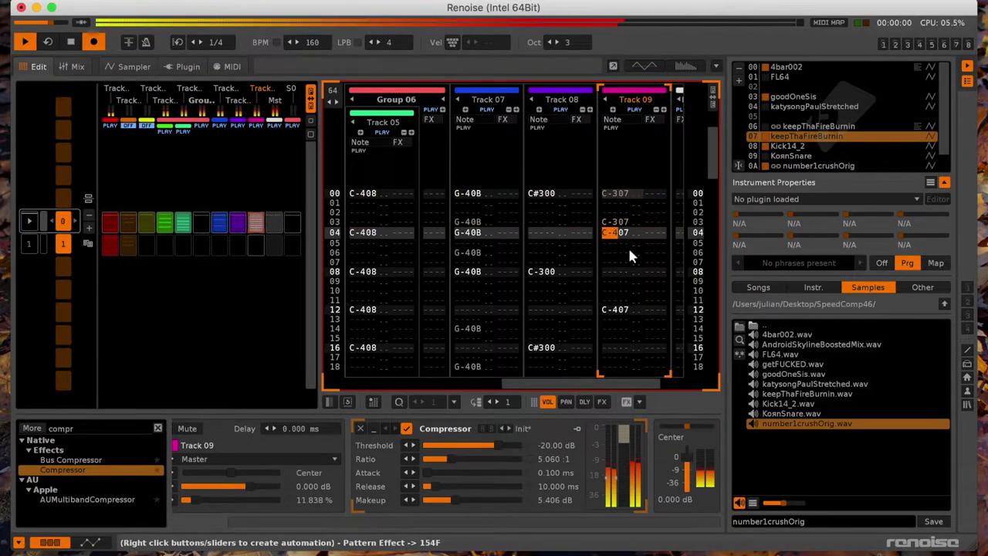
key(z)
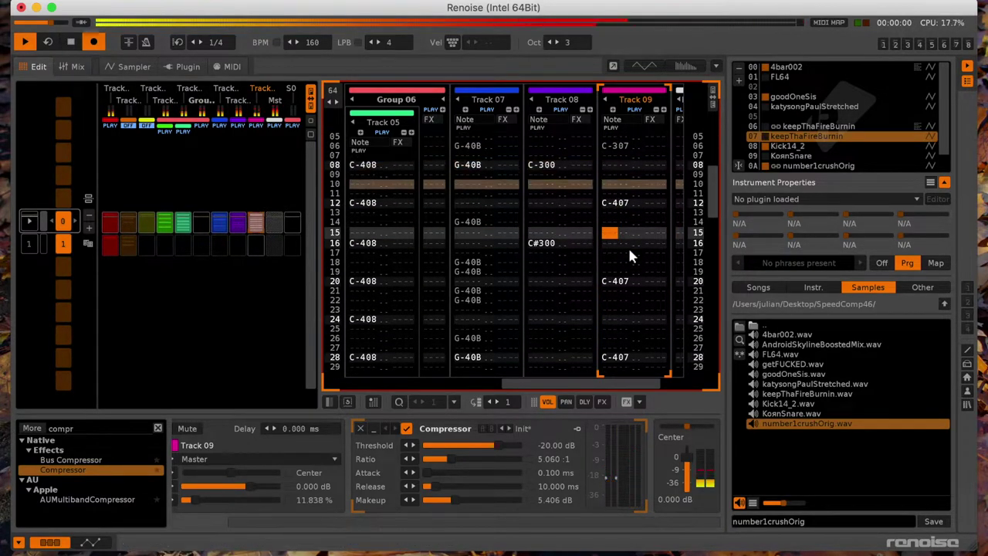
Step: Enter C-3 notes with instrument 07 on rows 17, 19 and 22 of Track 09
key(z)
key(z)
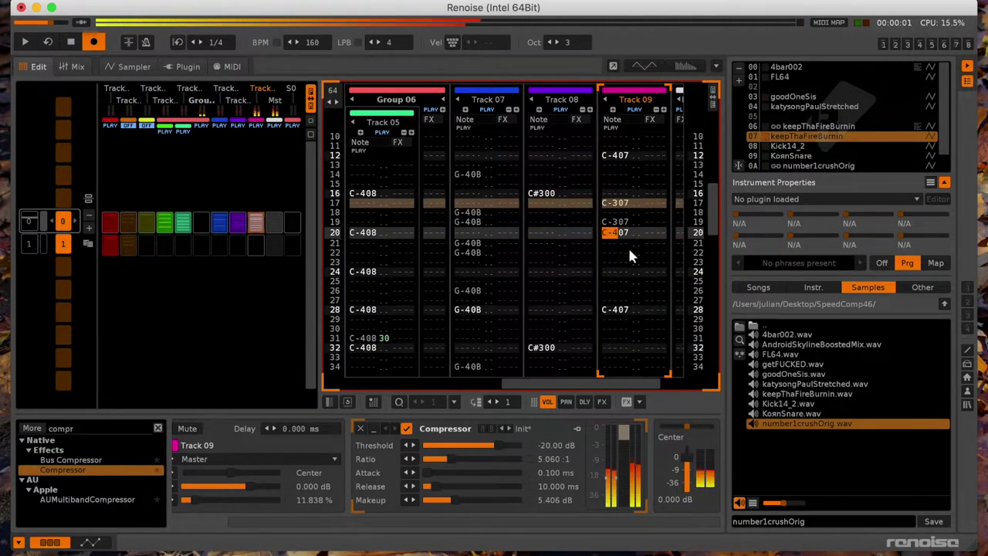
key(z)
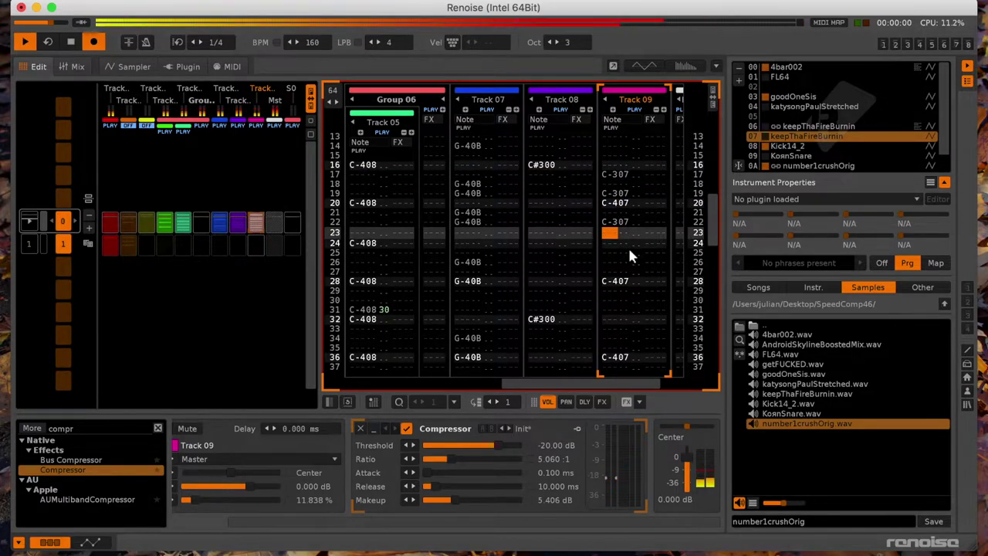
Step: Move the Track 09 C-3 note from row 17 up to row 16
key(Up)
key(Up)
key(Up)
key(Up)
key(Up)
key(Up)
key(Up)
key(Up)
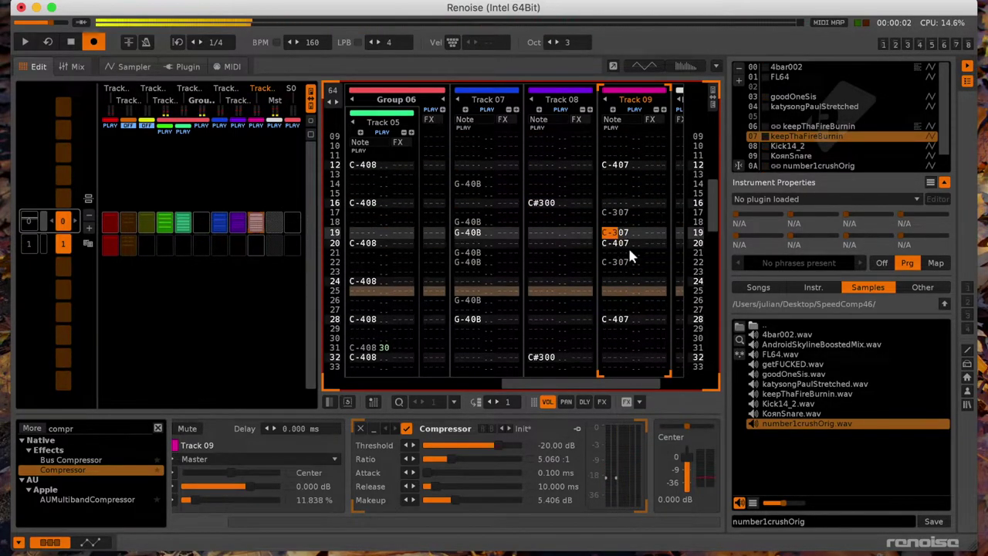
key(z)
key(Delete)
key(Down)
key(Down)
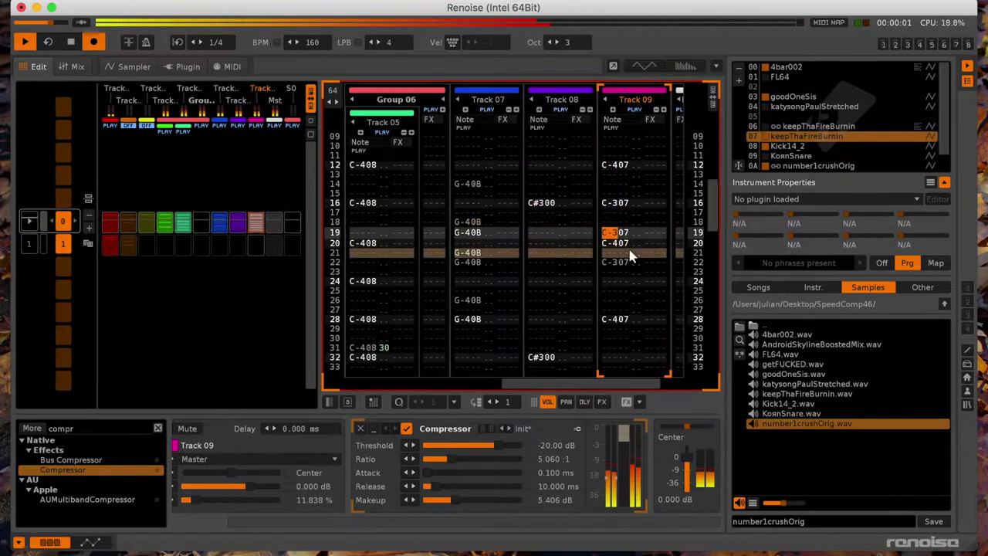
Step: Stop playback and enter C-3 notes on rows 32, 35 and 38 of Track 09
key(Down)
key(Down)
key(Down)
key(Down)
key(Down)
key(Down)
key(Down)
key(Down)
key(Down)
key(Down)
key(Down)
key(Down)
key(space)
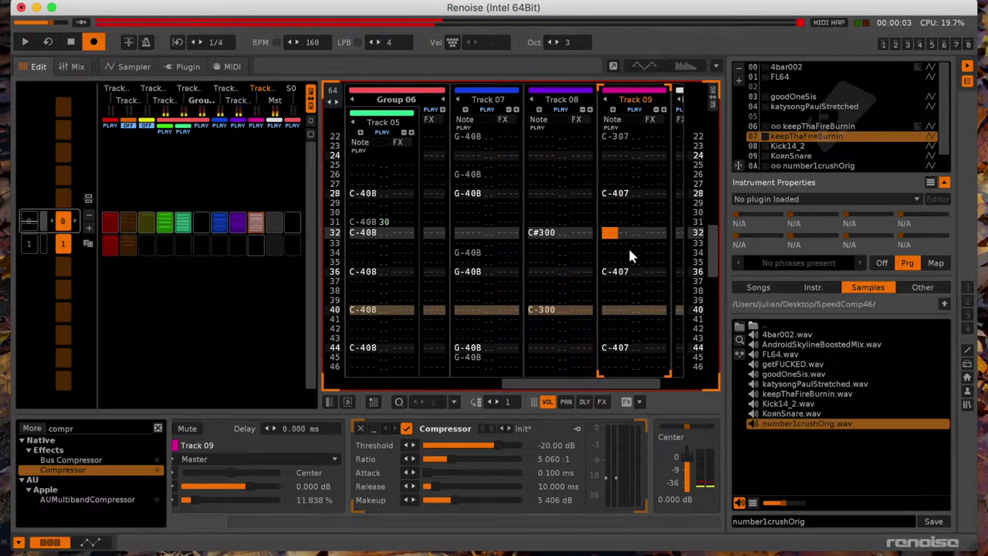
key(z)
key(Down)
key(Down)
key(z)
key(Down)
key(Down)
key(Down)
key(z)
Step: Enter C-3 notes on rows 48, 51 and 54 of Track 09 and play the pattern from row 00
key(Down)
key(Down)
key(Down)
key(Down)
key(Down)
key(Down)
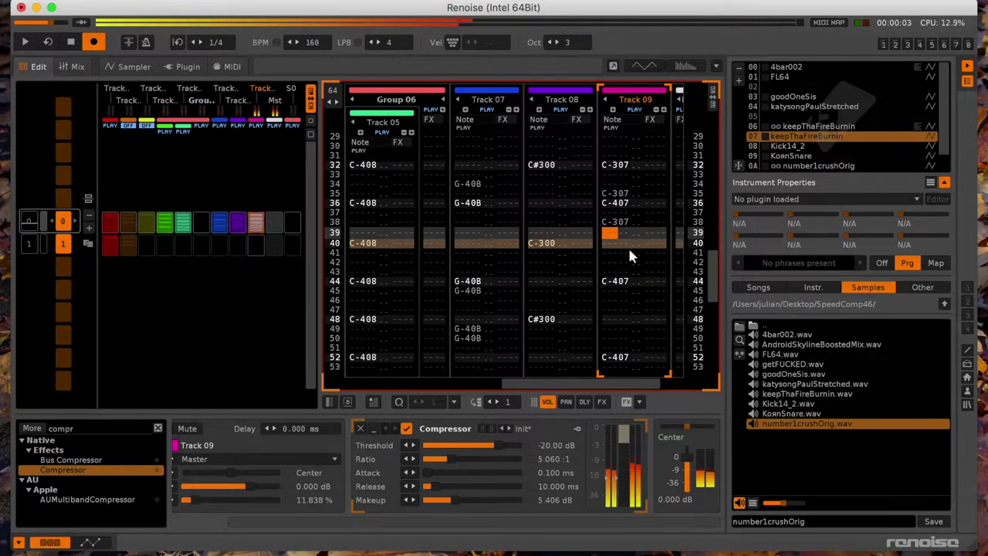
key(Down)
key(Down)
key(Down)
key(Down)
key(z)
key(Down)
key(Down)
key(Down)
key(z)
key(Down)
key(Down)
key(Down)
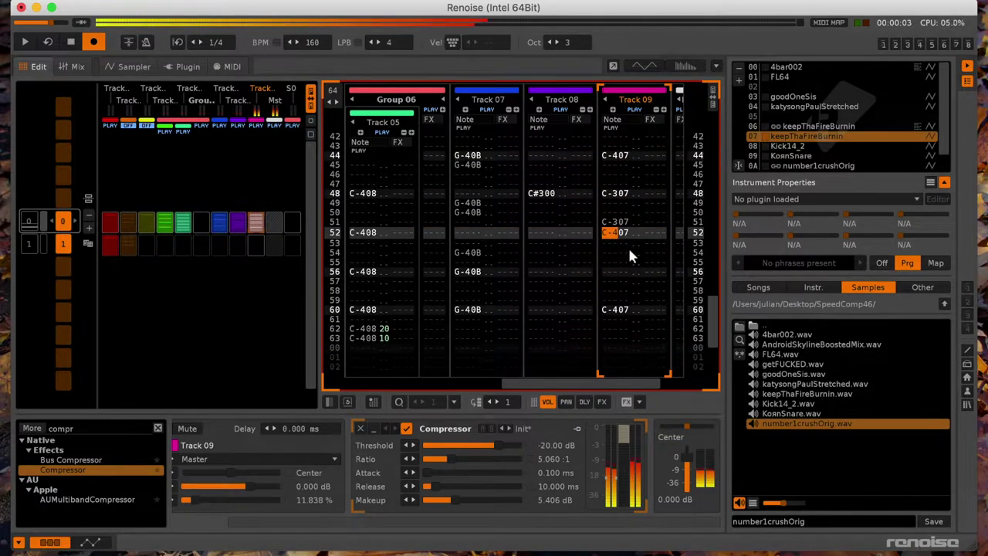
key(z)
key(Down)
key(Down)
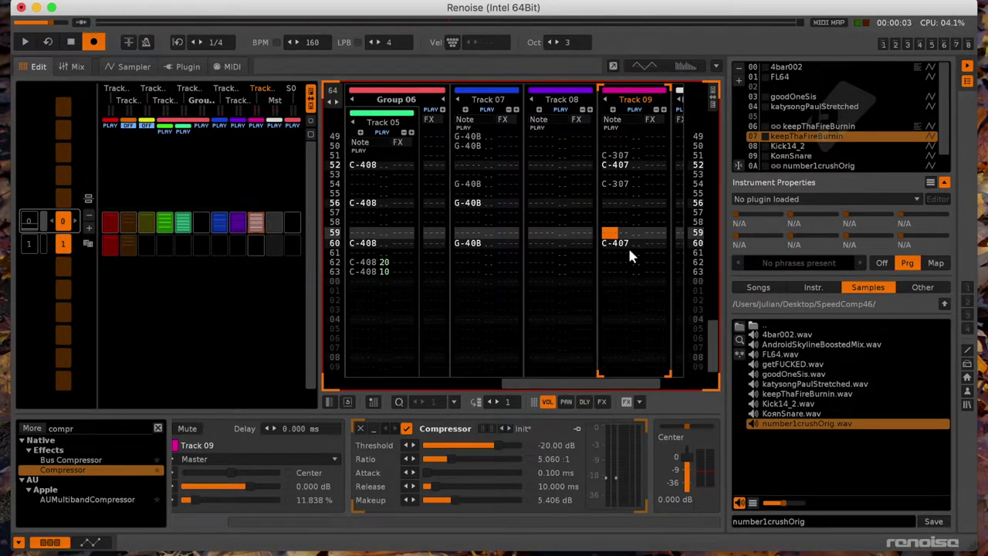
key(Home)
key(space)
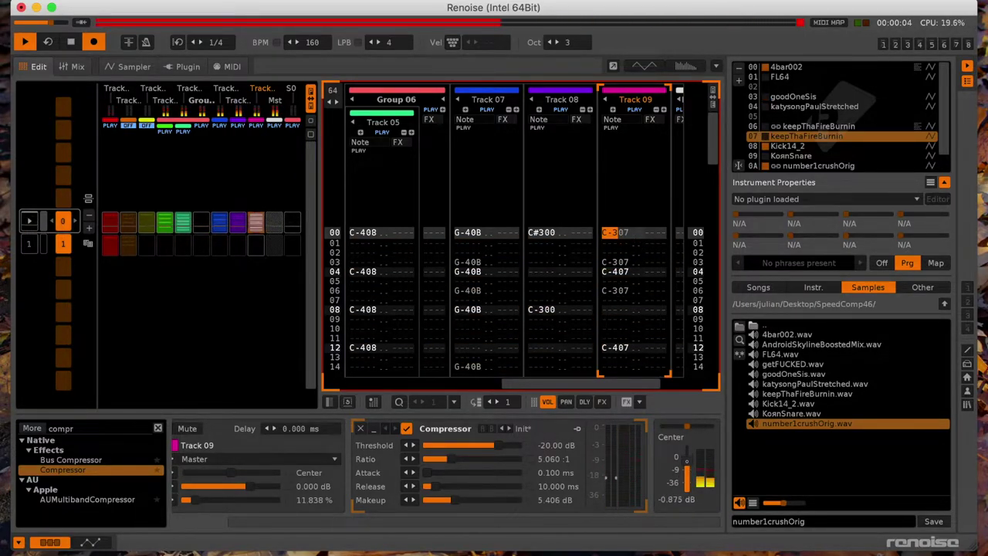
Step: Add a native Delay effect to Track 09, enable its Line Sync and lower its send to about -17 dB
click(108, 429)
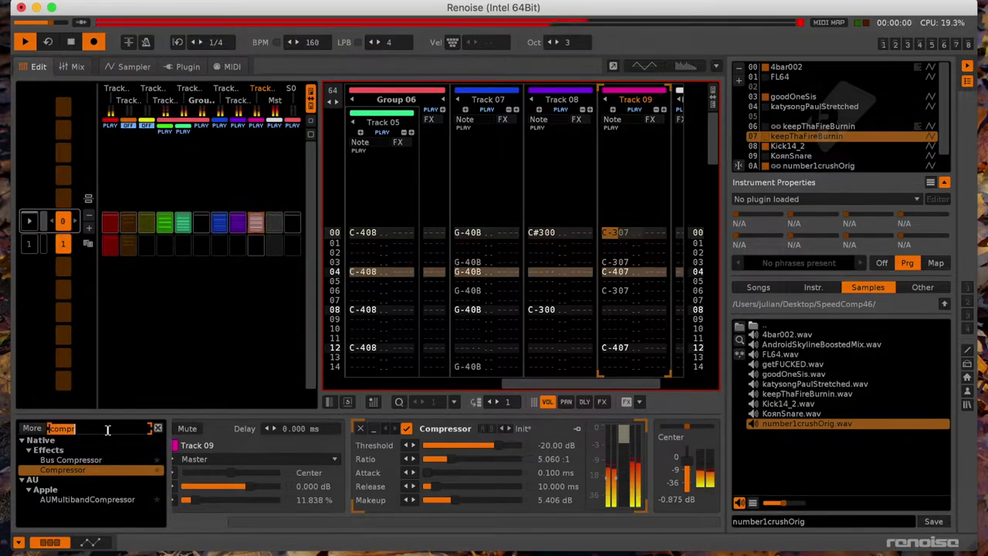
text(delay)
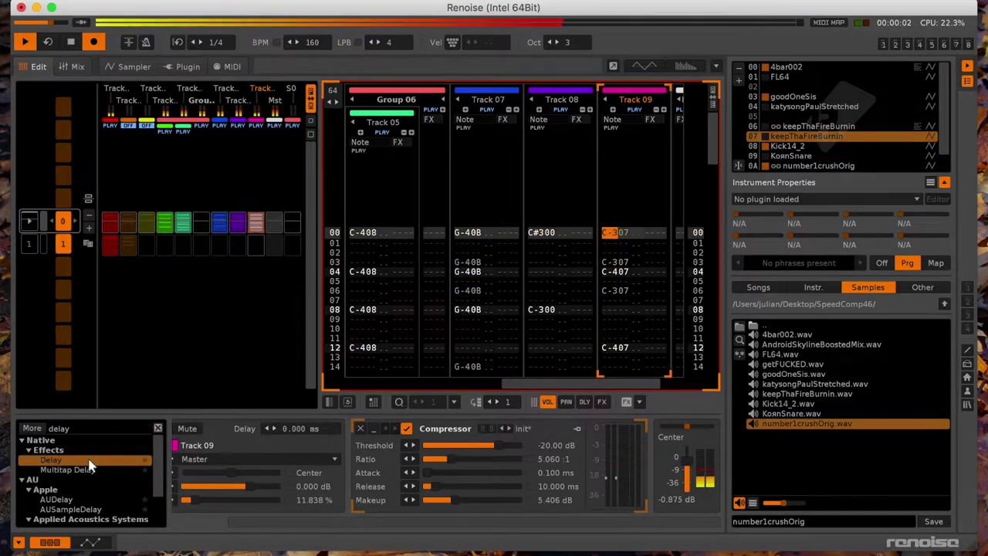
drag(88, 464, 323, 479)
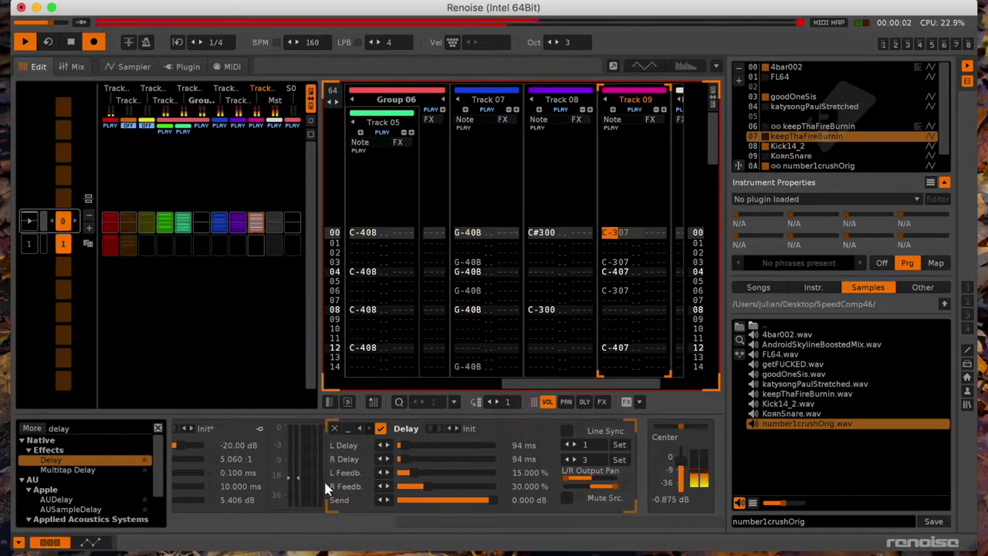
click(578, 430)
drag(435, 501, 425, 500)
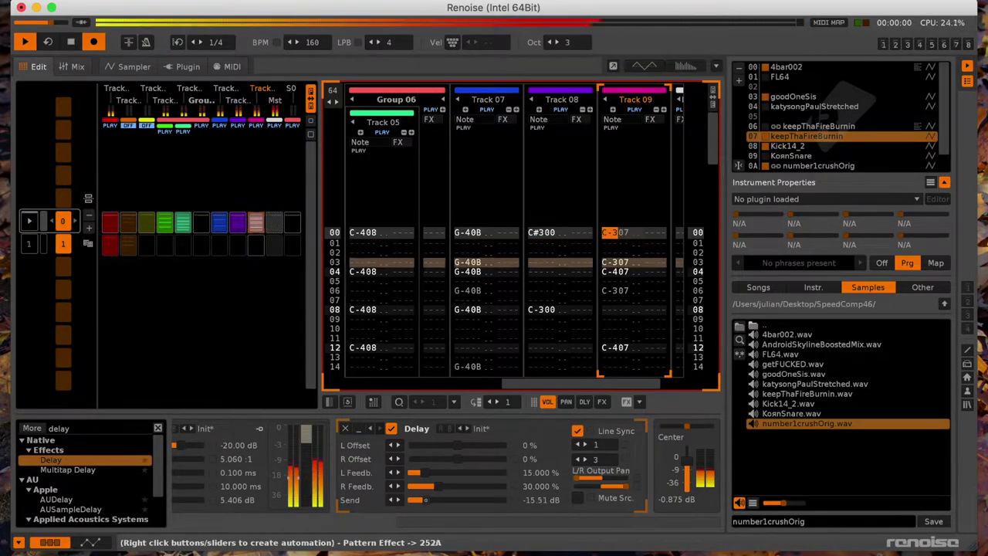
Step: Stop playback and switch the muted second and third tracks back on
click(563, 268)
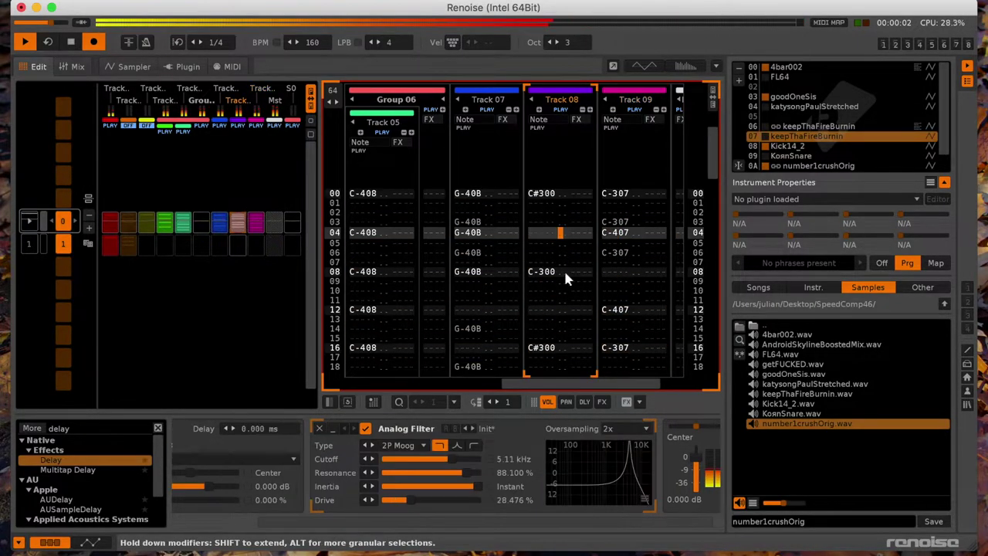
key(space)
key(shift+Tab)
key(shift+Tab)
key(shift+Tab)
key(shift+Tab)
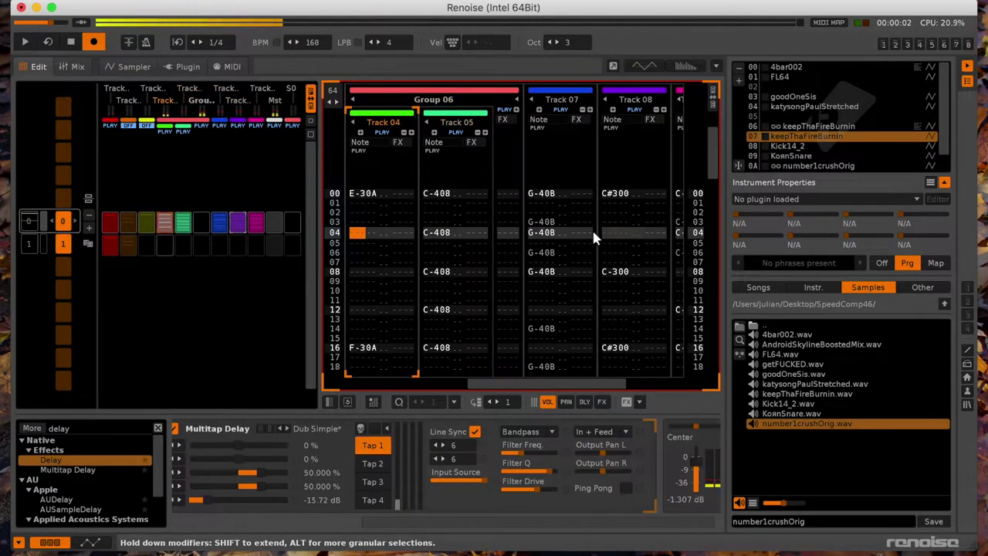
click(146, 124)
click(129, 125)
Step: Start a new section with the default name at pattern 1 and briefly play it
click(197, 249)
click(88, 199)
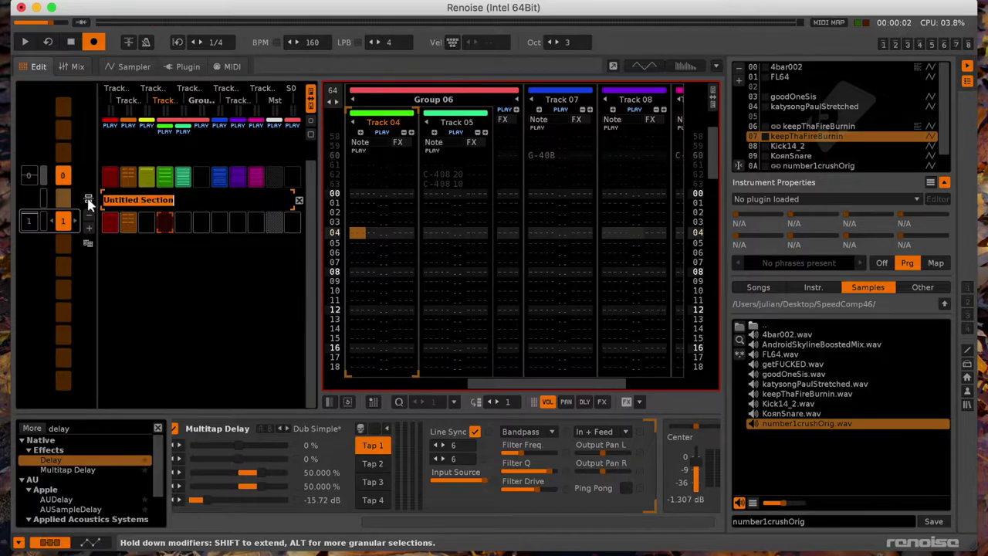
key(space)
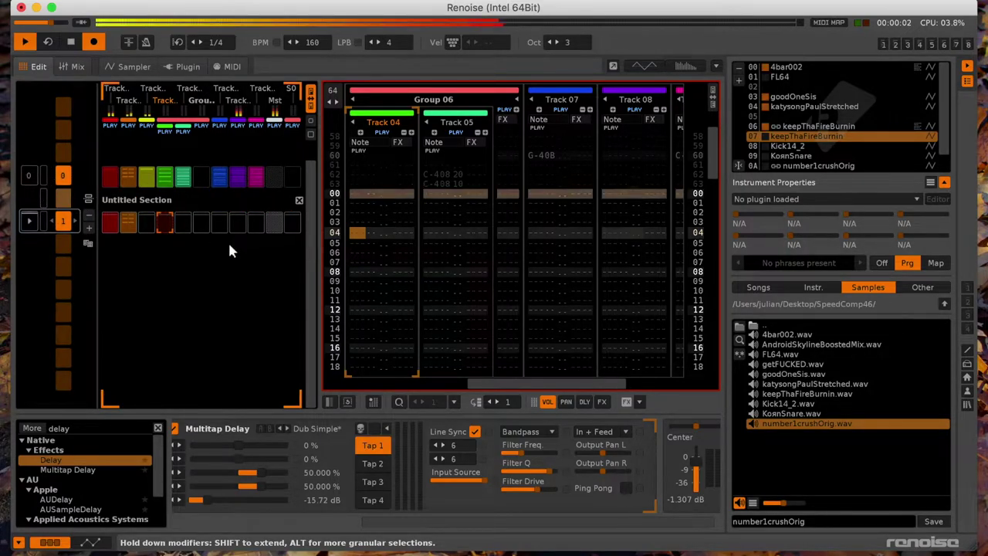
key(space)
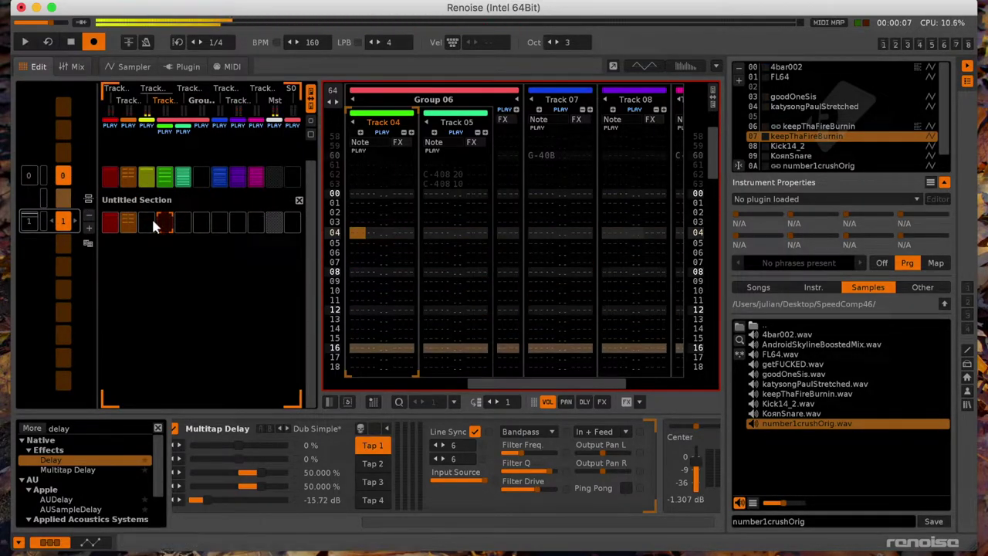
Step: Mute the pattern 1 slots of Tracks 04, 05, 07, 08 and 09 and start playback
alt+click(163, 219)
alt+click(182, 219)
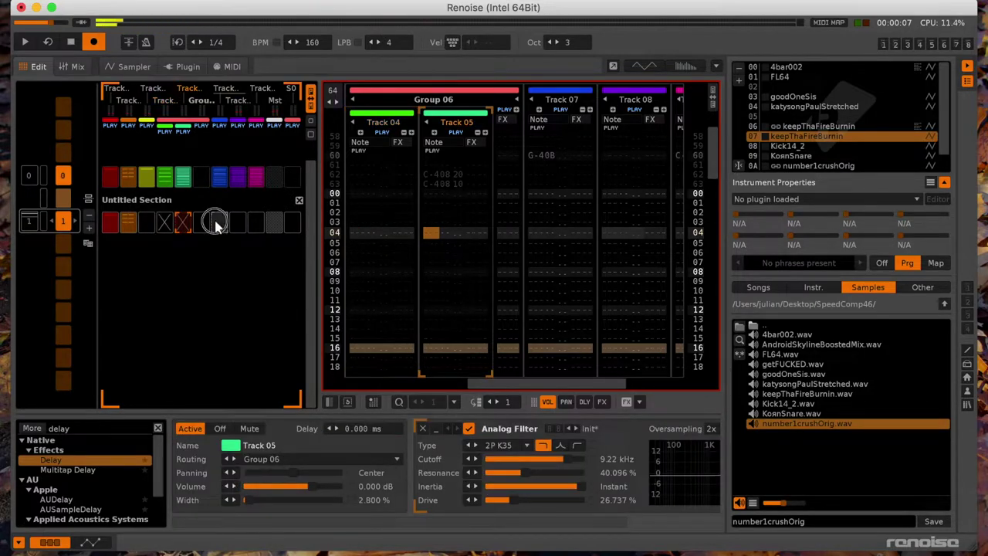
alt+click(217, 221)
alt+click(236, 221)
alt+click(251, 222)
key(space)
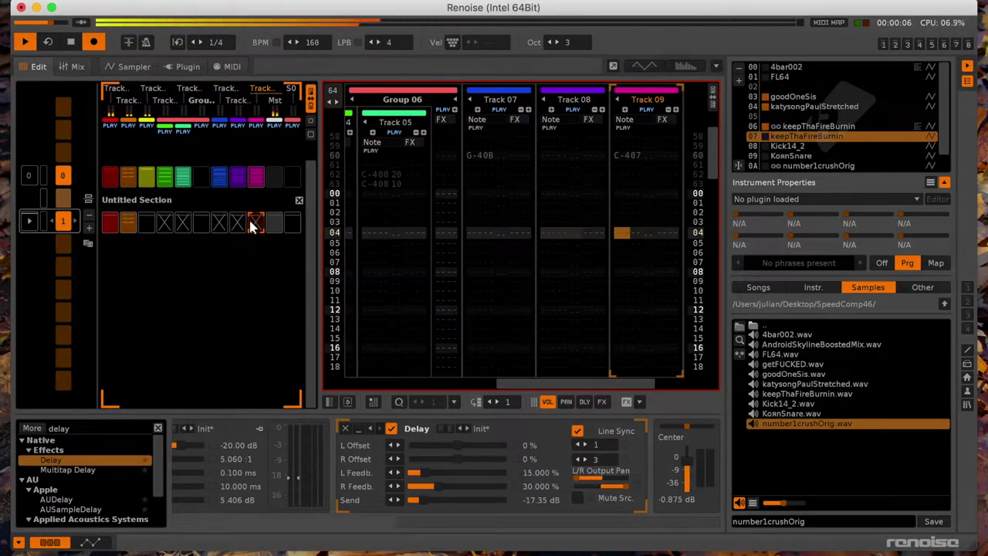
Step: Clone pattern 1 as pattern 2 and fill its Track 03 slot with the C-3 block from pattern 0
click(88, 242)
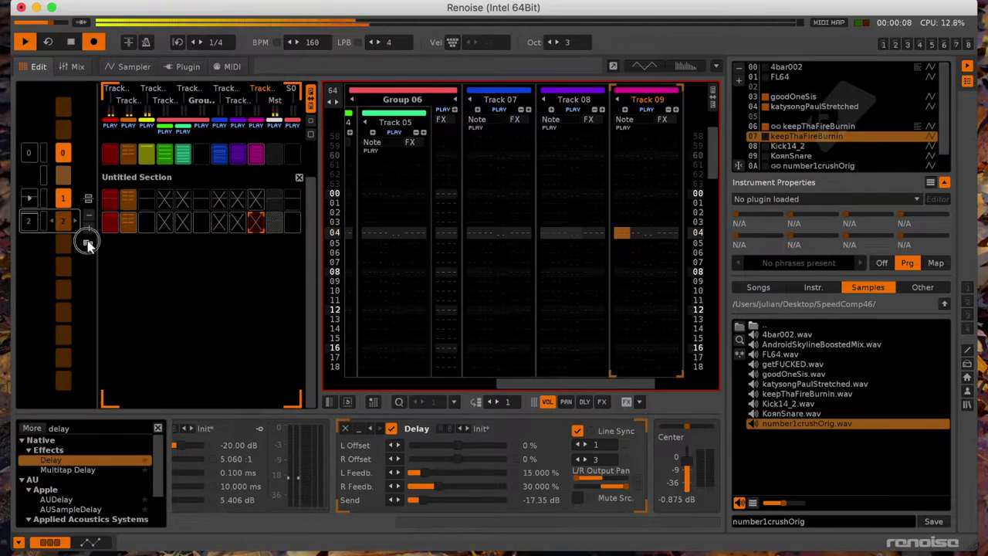
click(146, 223)
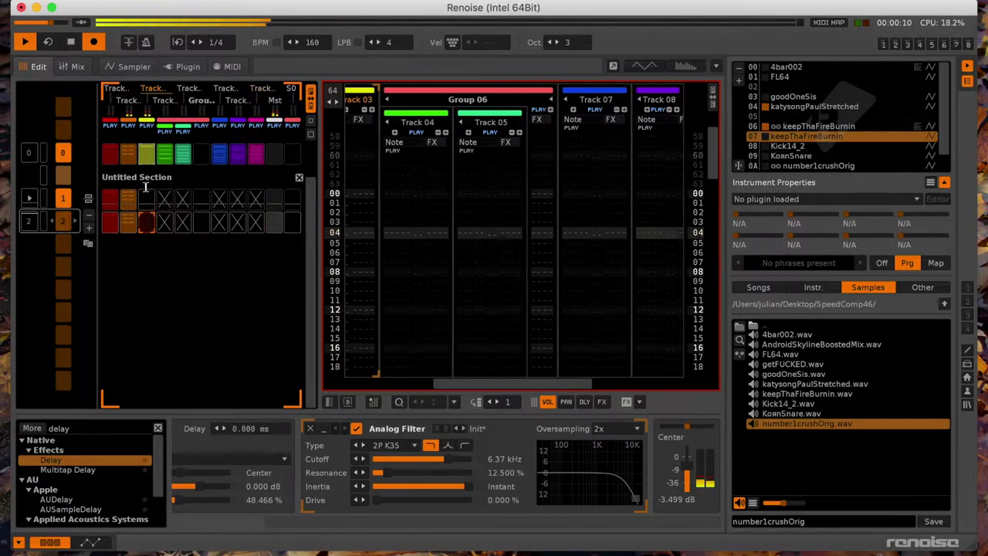
drag(147, 223, 147, 224)
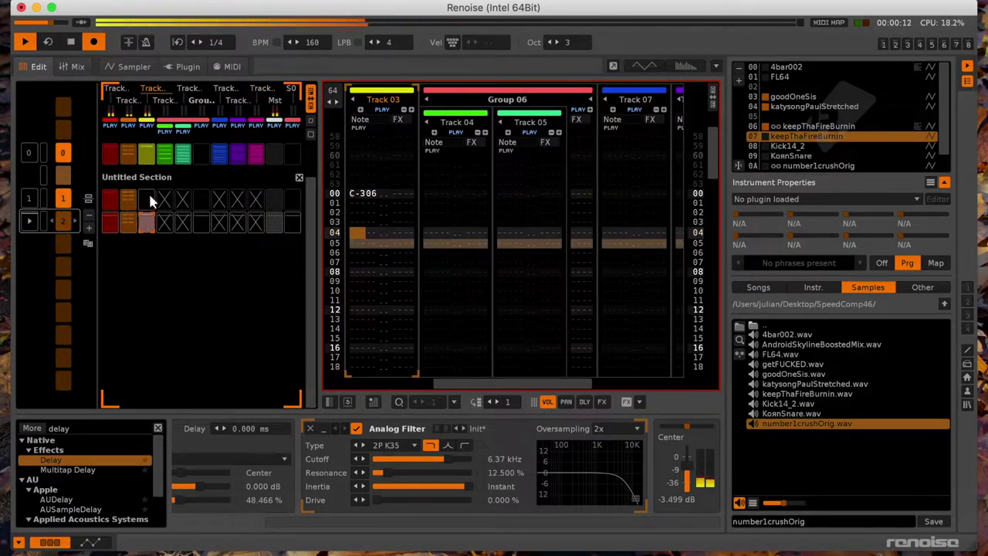
Step: Mute Track 03's slot in pattern 1 and clone pattern 2 as pattern 3
click(147, 200)
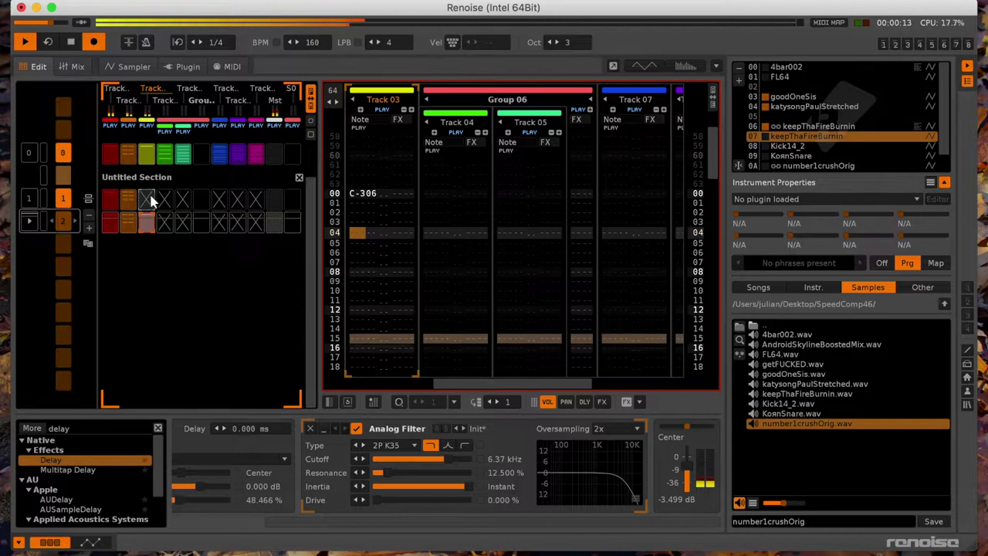
click(88, 244)
Step: Copy Track 05's block from pattern 0 into pattern 3 and unmute it there
scroll(196, 219, up, 3)
drag(183, 224, 182, 308)
click(184, 316)
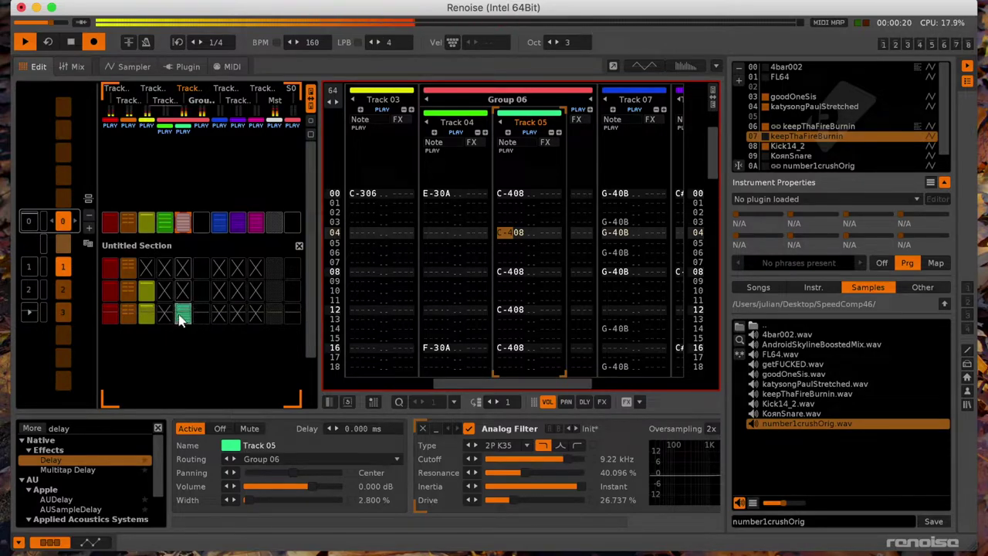
Step: Replace Track 05's block in pattern 3 with an unmuted copy of Track 04's pattern 0 block, and restart playback
drag(163, 224, 166, 313)
key(space)
click(181, 314)
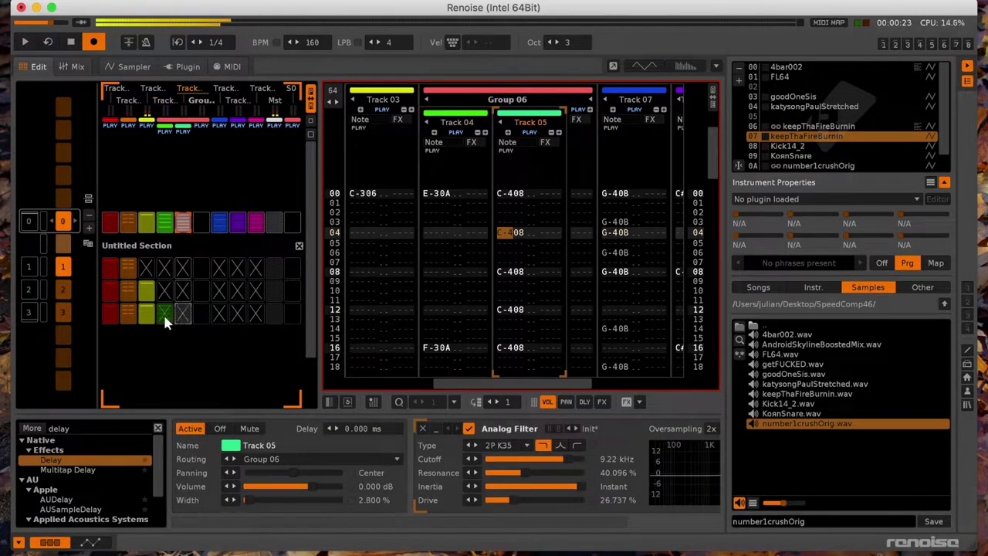
click(163, 313)
key(space)
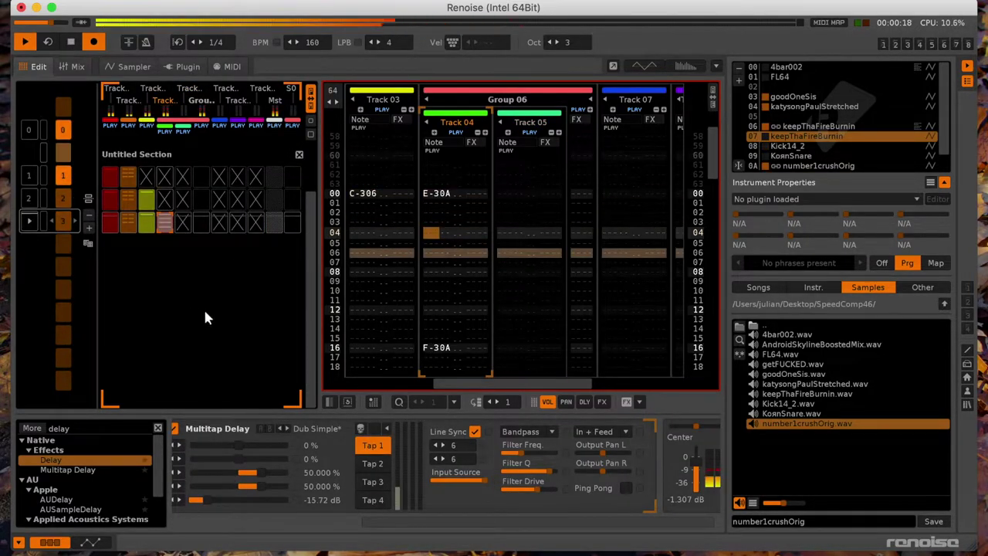
Step: Copy Track 04's block into patterns 1 and 2 as well, unmuted, and play the section
scroll(169, 306, up, 2)
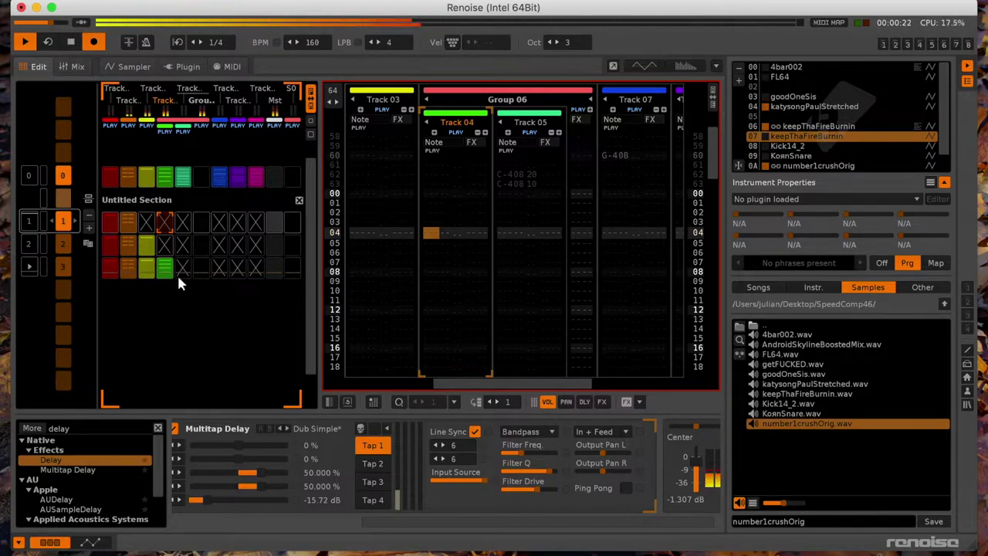
scroll(173, 272, down, 2)
key(space)
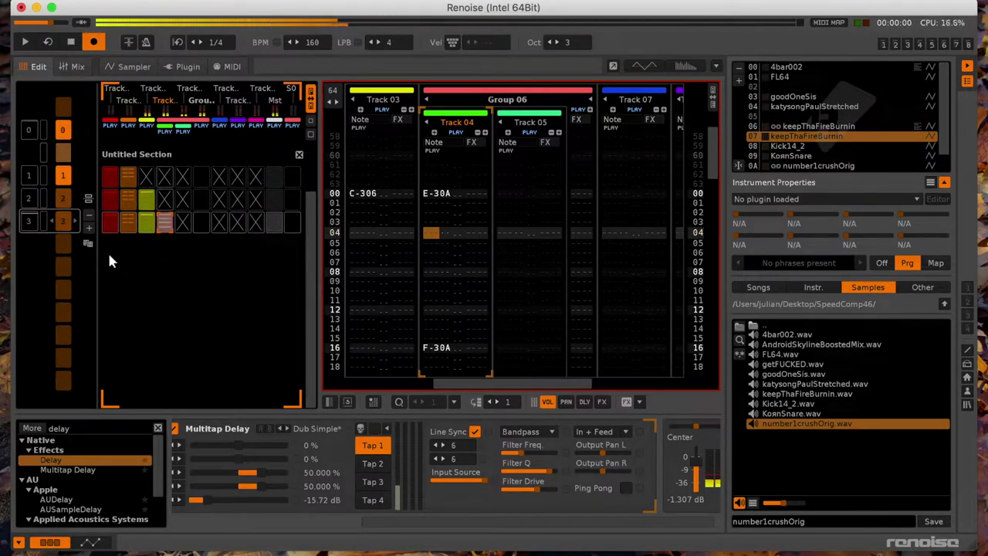
scroll(159, 239, up, 2)
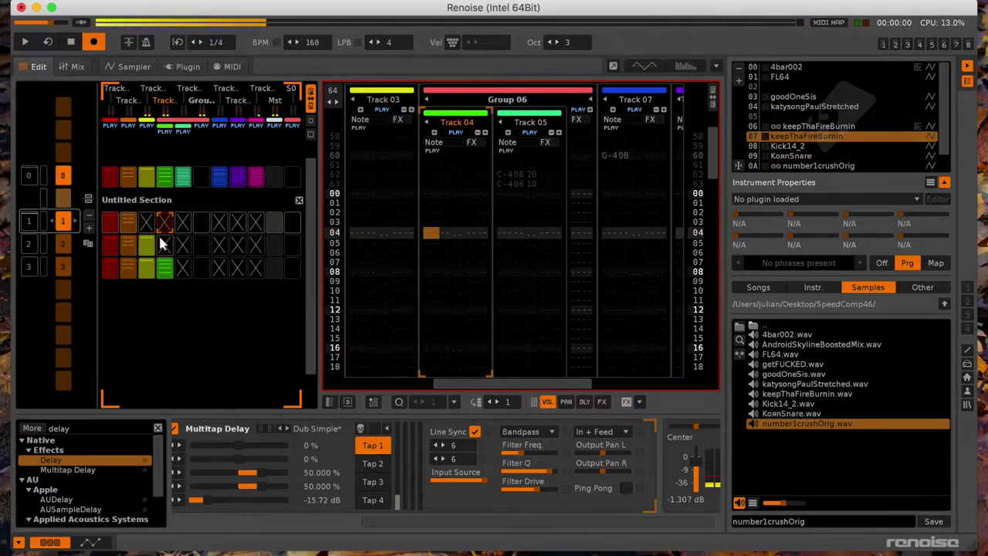
key(super+v)
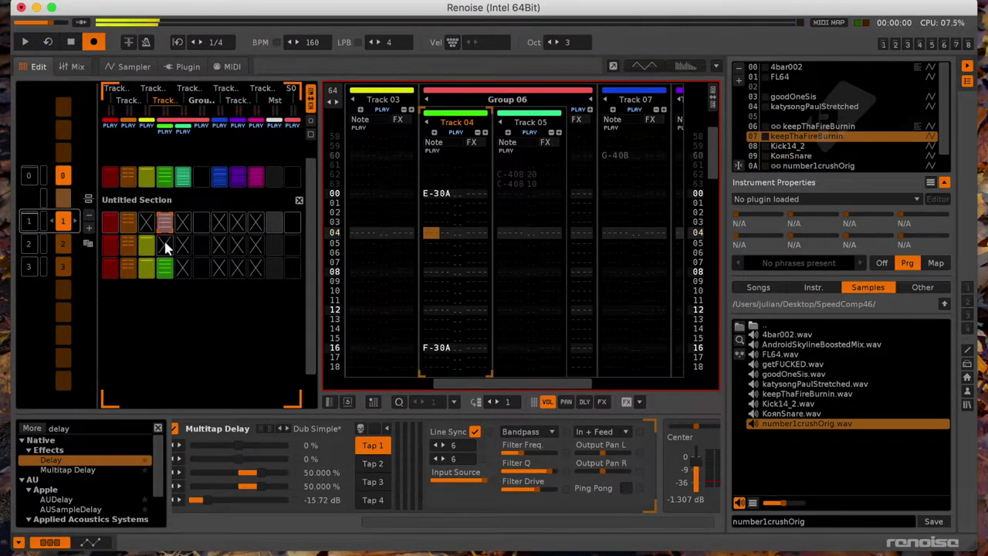
key(space)
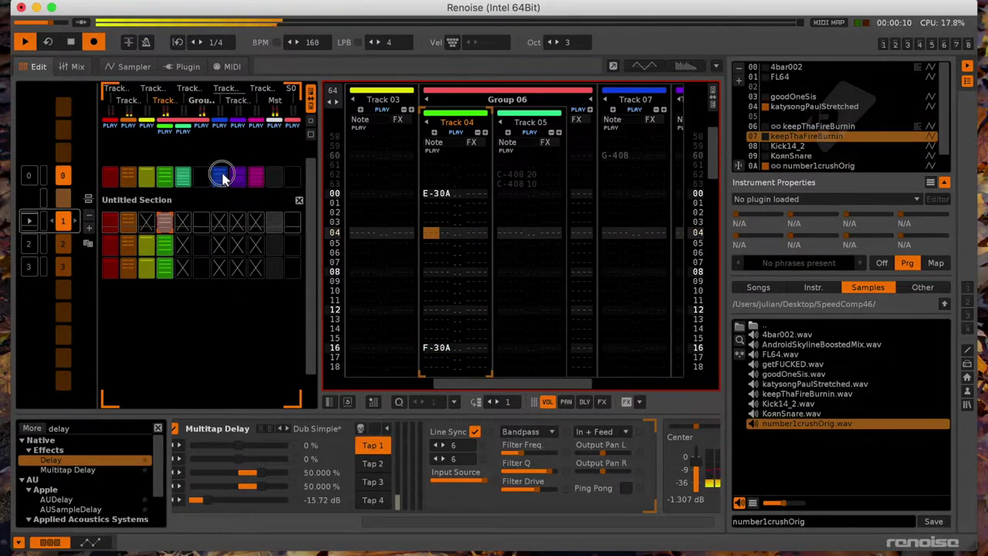
Step: Copy Track 07's block from pattern 0 into pattern 2, unmute it and stop playback
click(219, 241)
key(super+v)
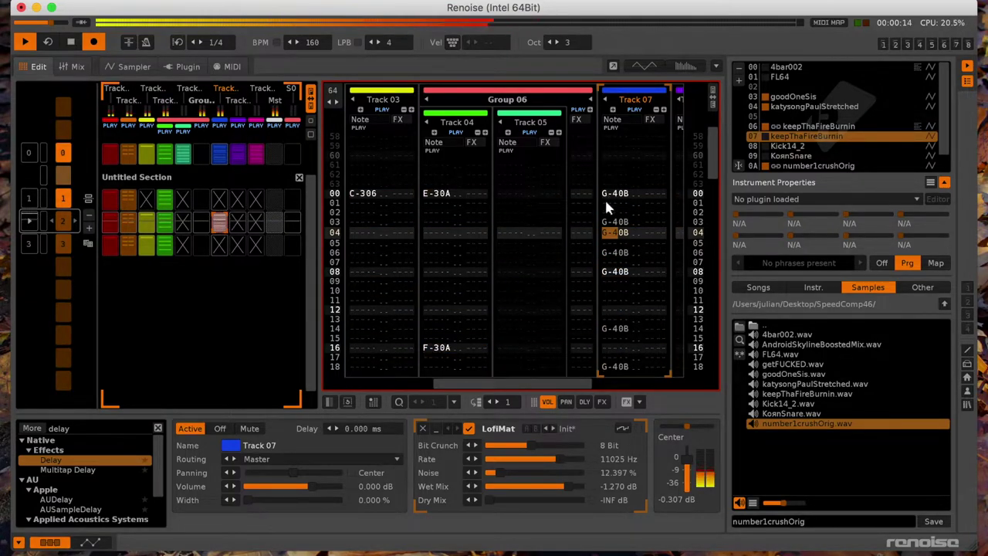
click(221, 225)
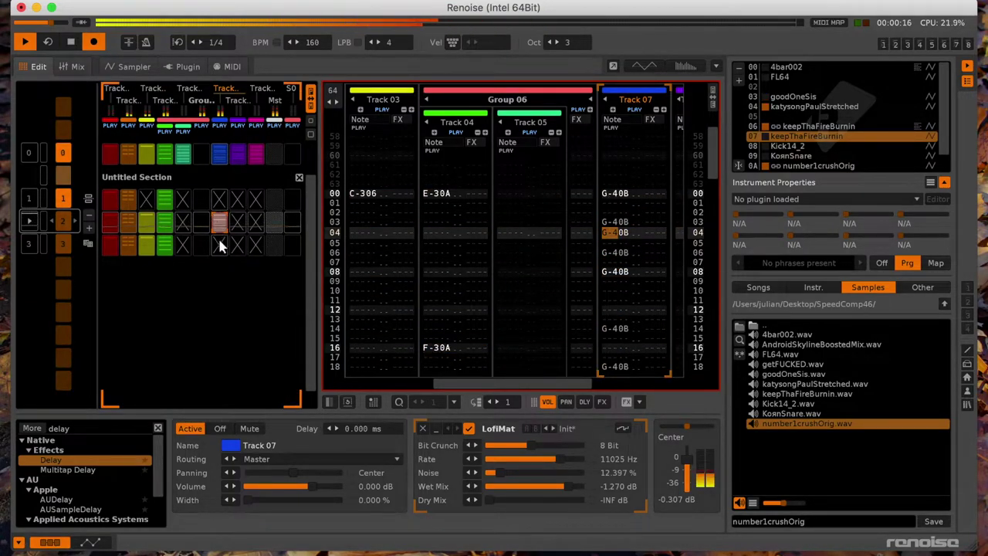
key(space)
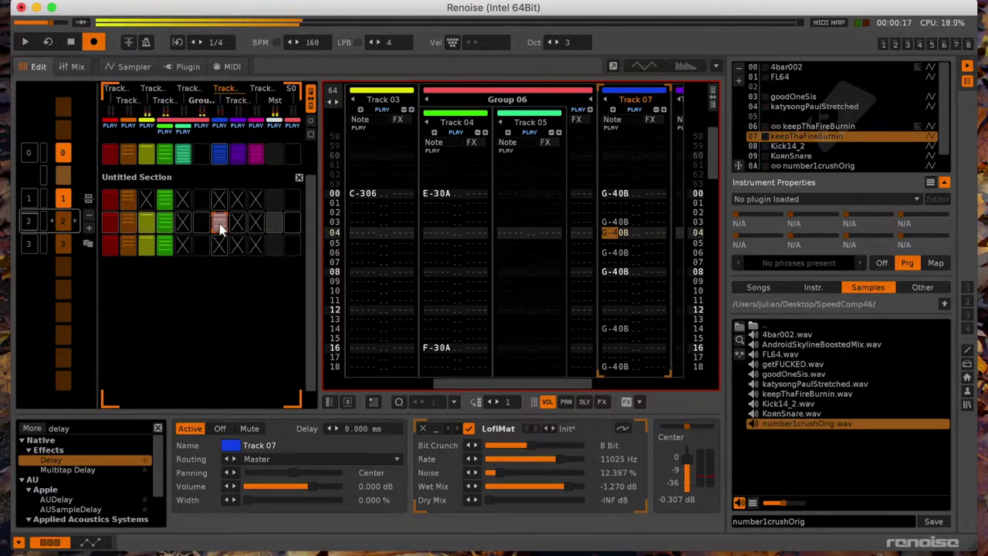
Step: Move Track 07's block from pattern 2 to pattern 3 and play back pattern 3
key(super+x)
key(super+z)
drag(220, 224, 219, 243)
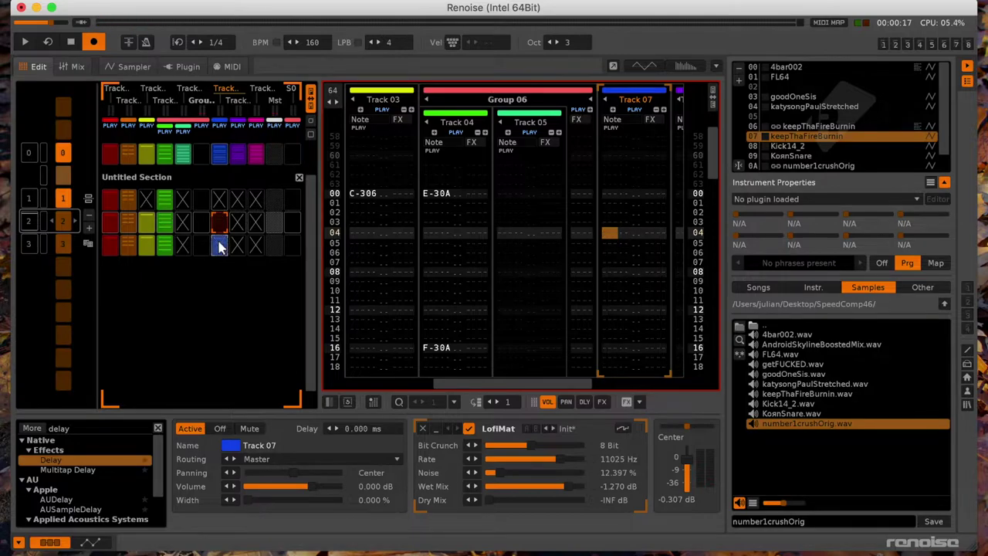
key(Down)
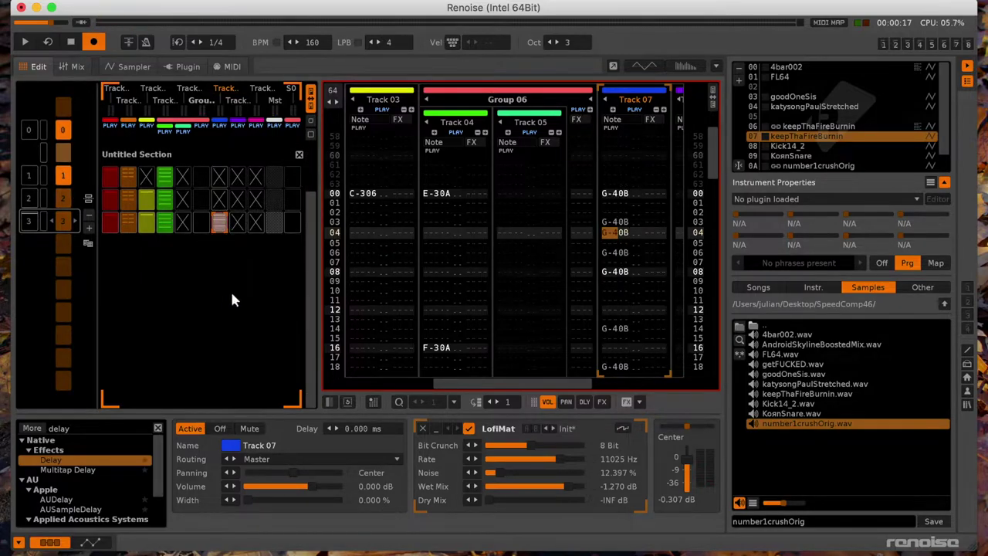
key(space)
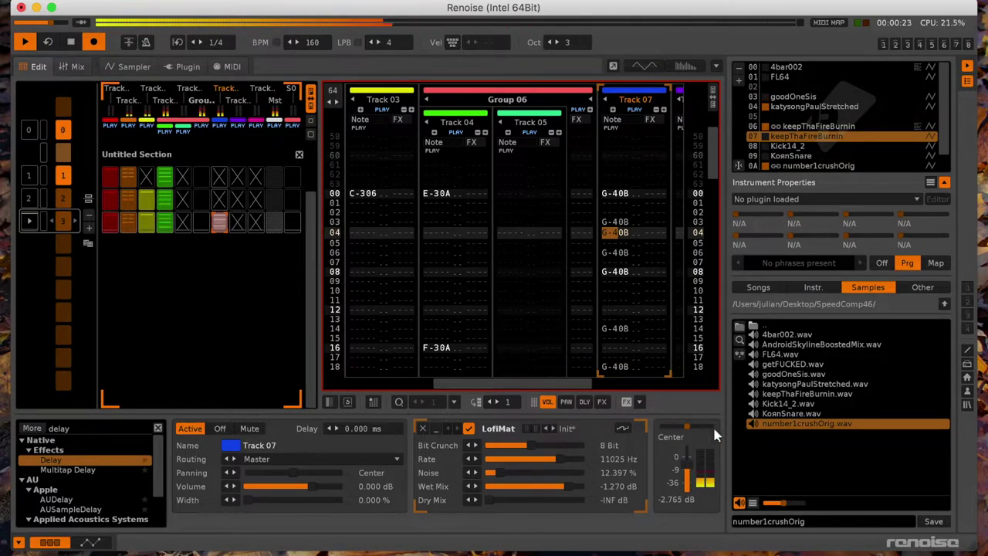
key(space)
click(647, 197)
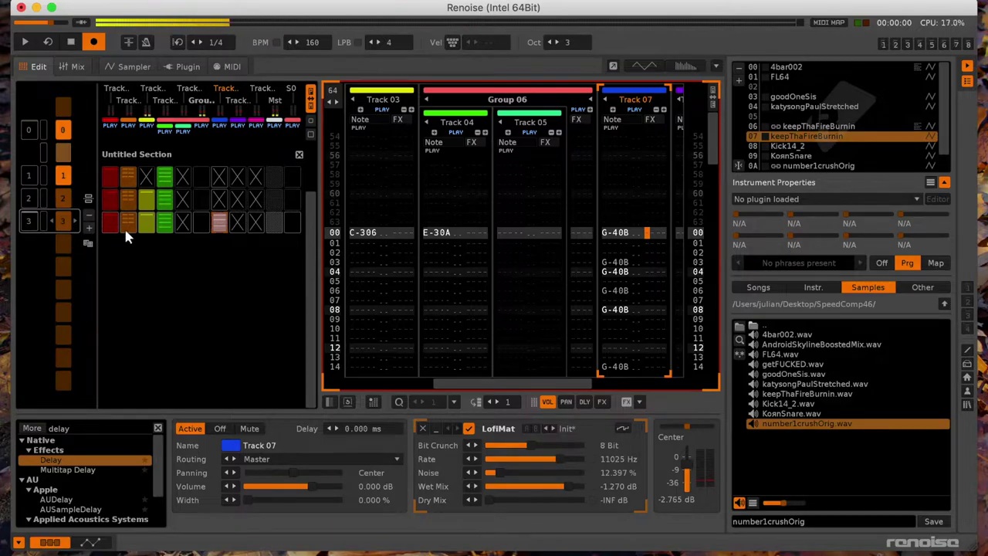
Step: Replace Track 01's note on line 00 of pattern 1 with a D-4 using the goodOneSis instrument
scroll(223, 240, up, 3)
scroll(223, 241, down, 1)
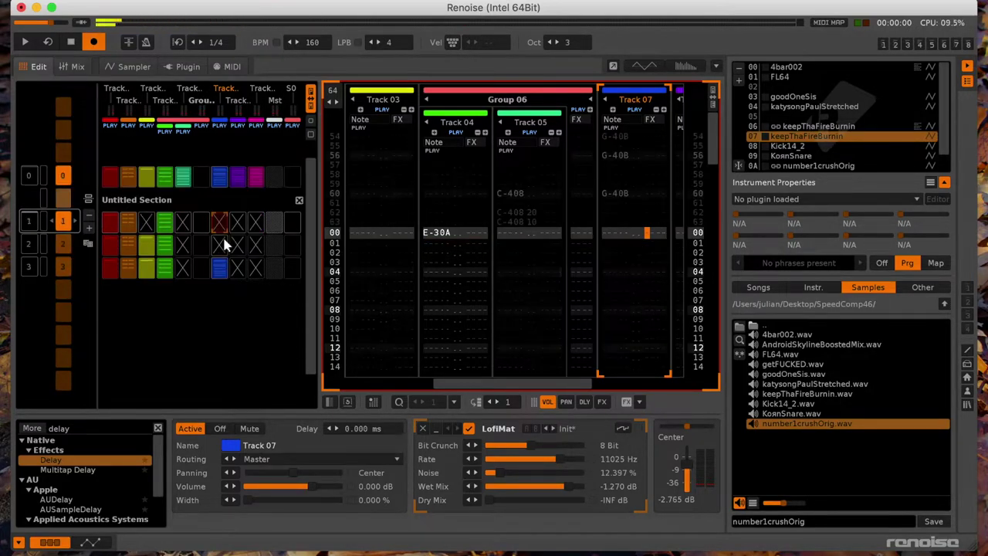
scroll(364, 267, left, 2)
scroll(364, 270, left, 2)
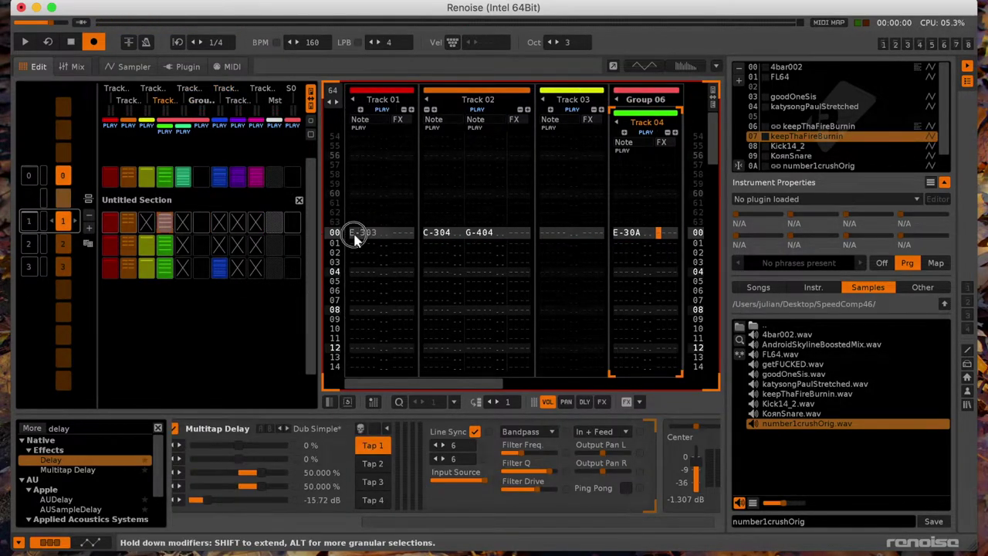
click(353, 231)
key(space)
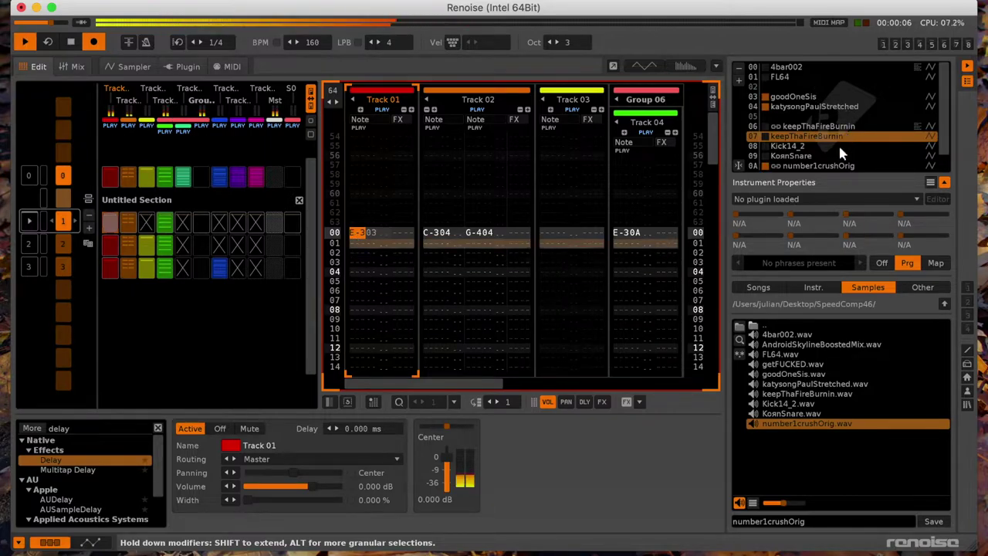
scroll(818, 134, down, 5)
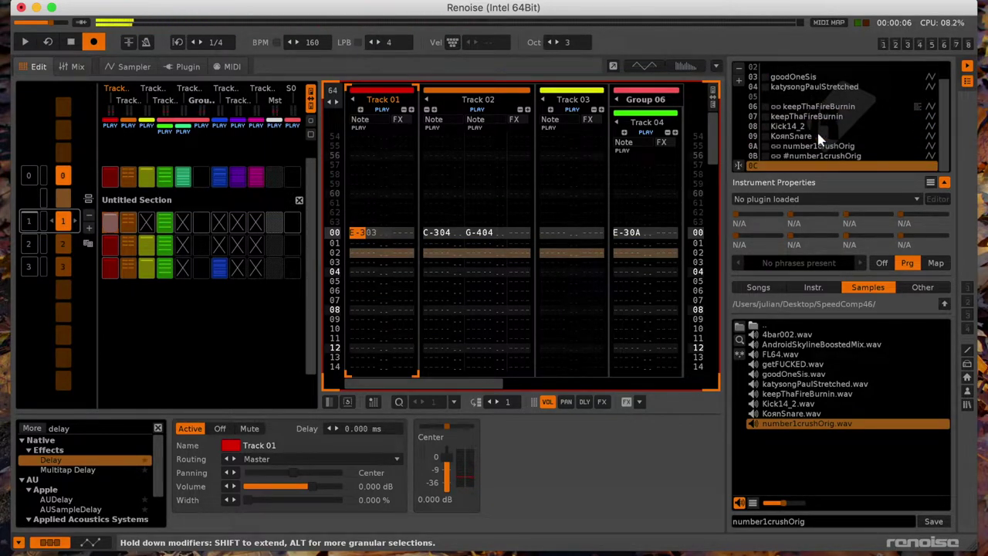
scroll(819, 137, up, 7)
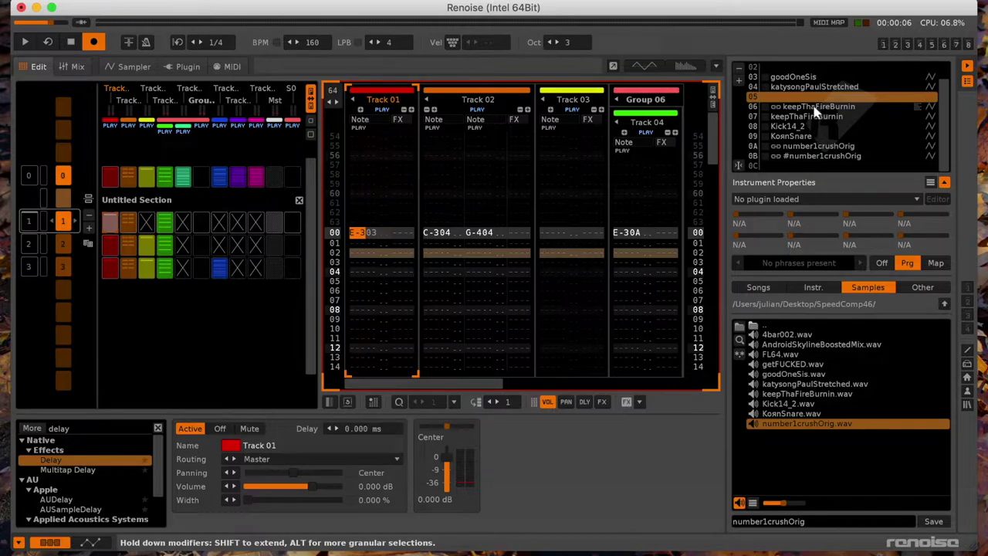
click(808, 79)
key(w)
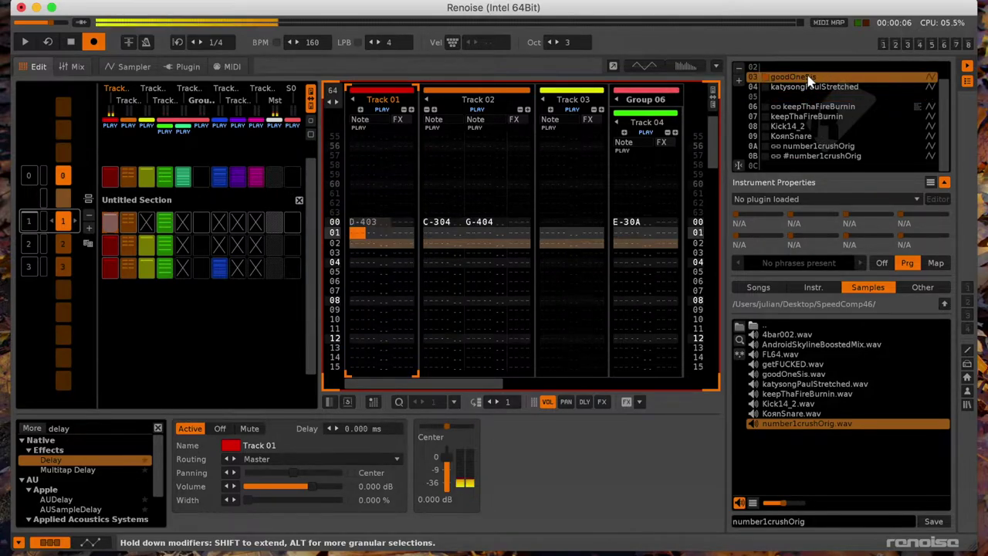
Step: Enter a G-3 goodOneSis note on line 56 of Track 01 in pattern 1 with the sample offset effect SE0
key(space)
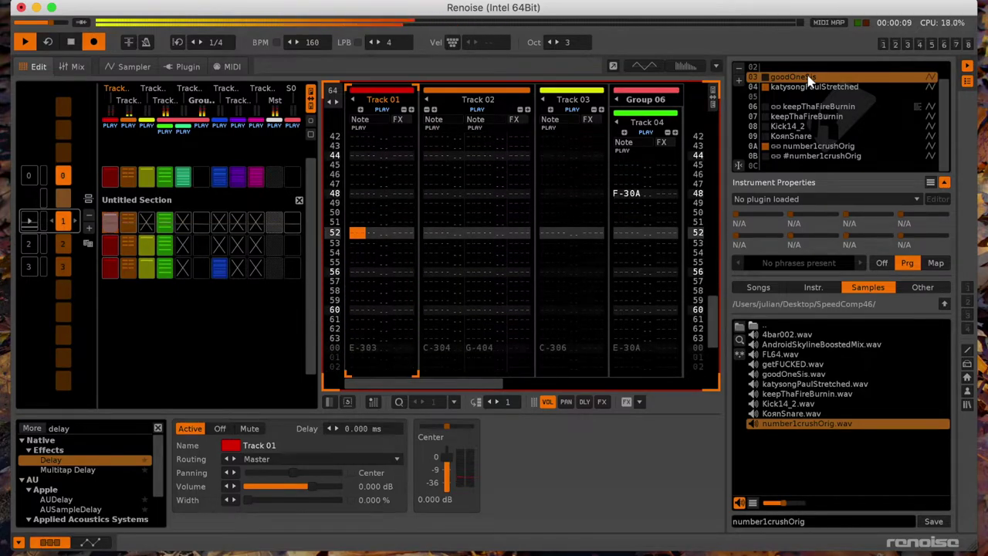
key(b)
key(Right)
key(Right)
key(Right)
key(Right)
key(Right)
key(Right)
key(Up)
text(s)
key(Right)
key(Up)
text(5)
key(space)
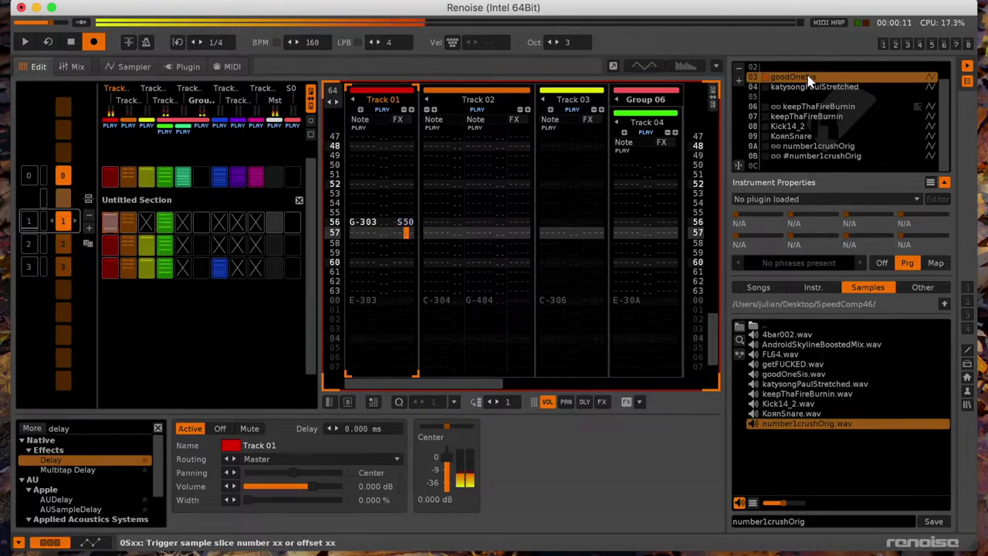
key(Up)
key(space)
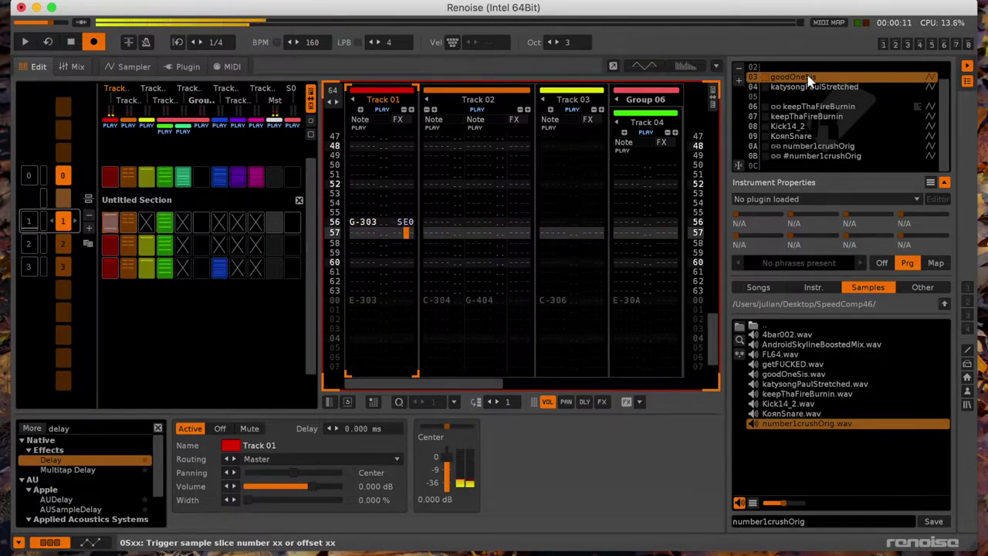
Step: Add the reverse playback command B0 to the G-3 note on line 56 of Track 01 and play the pattern
key(Right)
text(b)
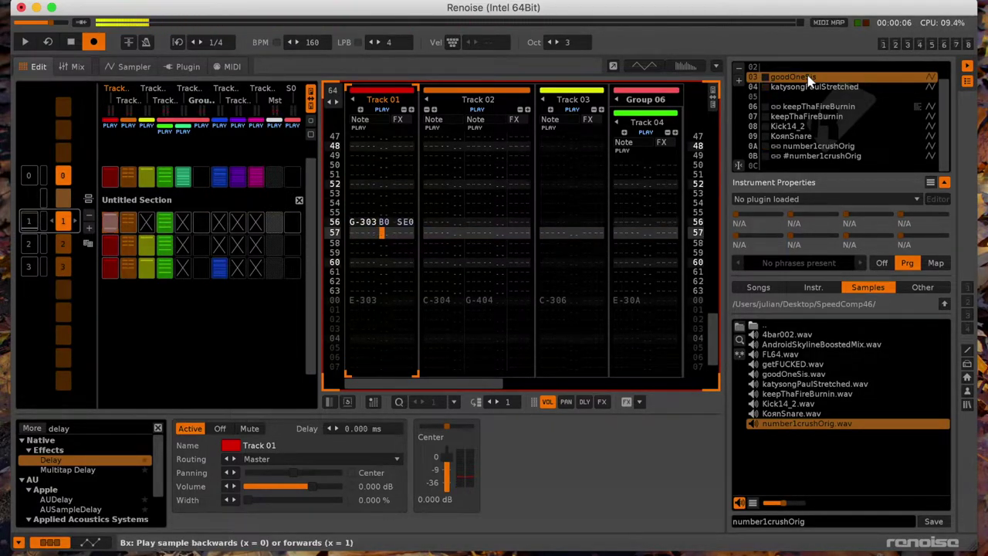
key(Up)
key(Return)
key(Up)
key(space)
key(Down)
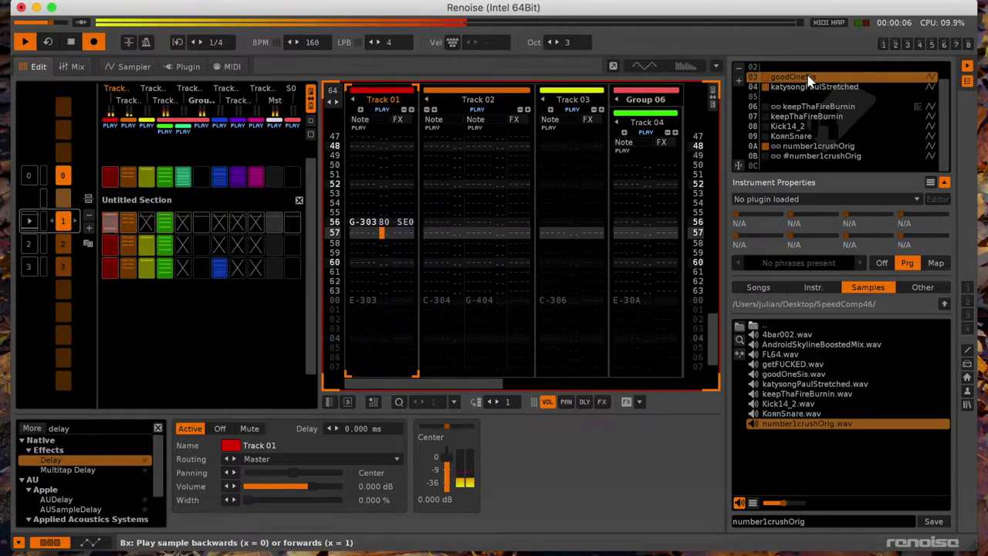
Step: Place a note-off on line 59 of Track 01 in pattern 1
key(Left)
key(Down)
key(Down)
key(Down)
key(Up)
key(a)
key(Down)
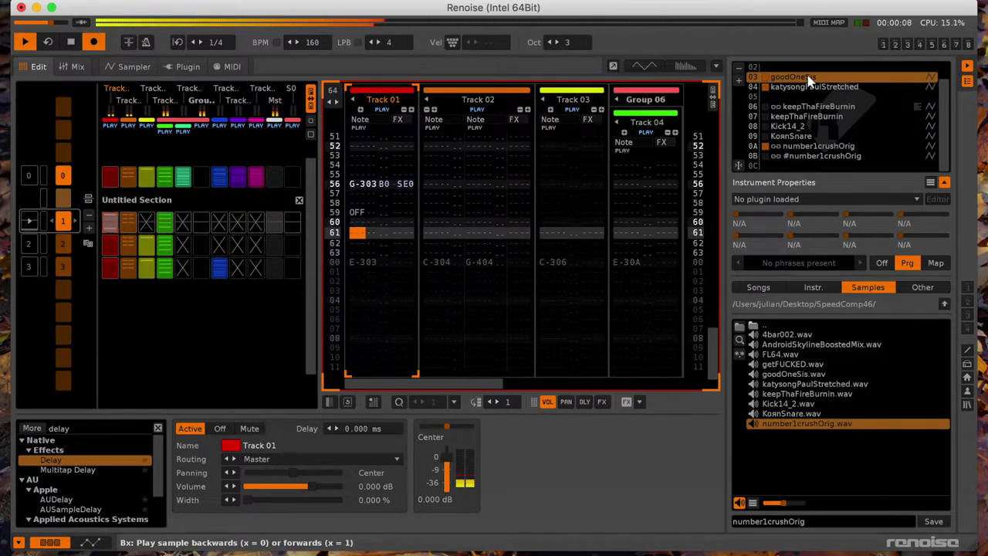
key(Up)
key(Up)
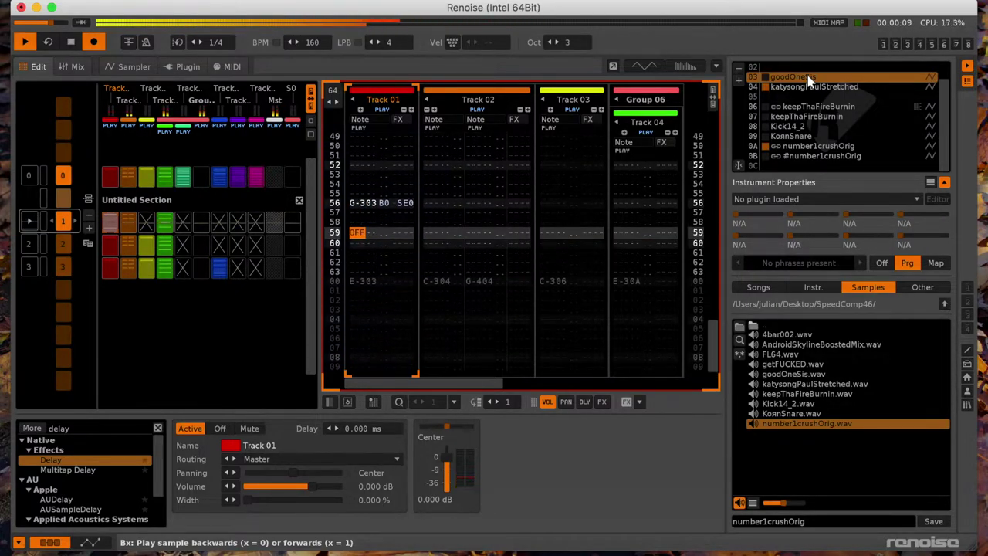
Step: Copy Track 01's block from pattern 1 into patterns 2 and 3, and play the section from pattern 1
click(112, 222)
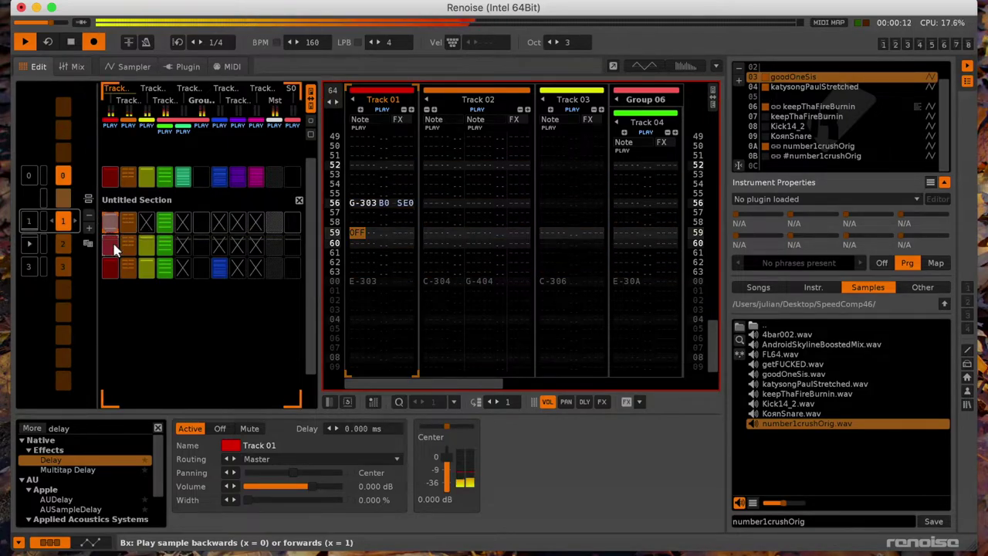
key(space)
scroll(114, 245, down, 2)
key(super+v)
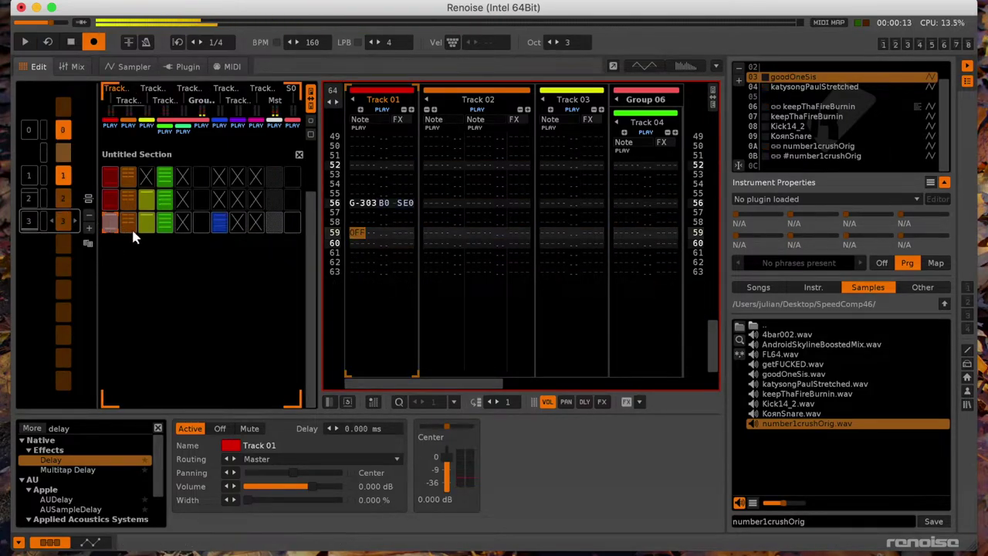
scroll(134, 232, up, 3)
scroll(134, 231, down, 1)
key(space)
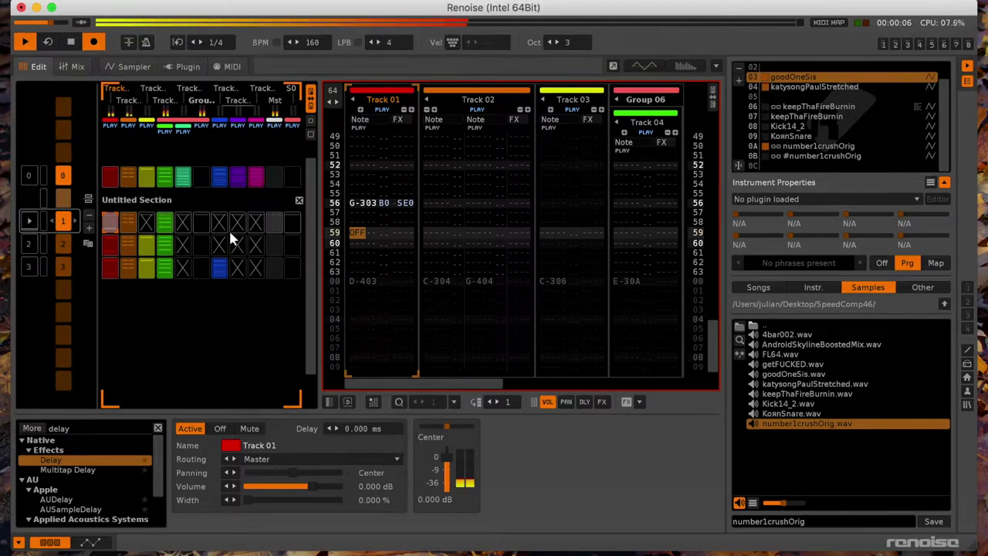
Step: Duplicate the katysongPaulStretched instrument
click(446, 227)
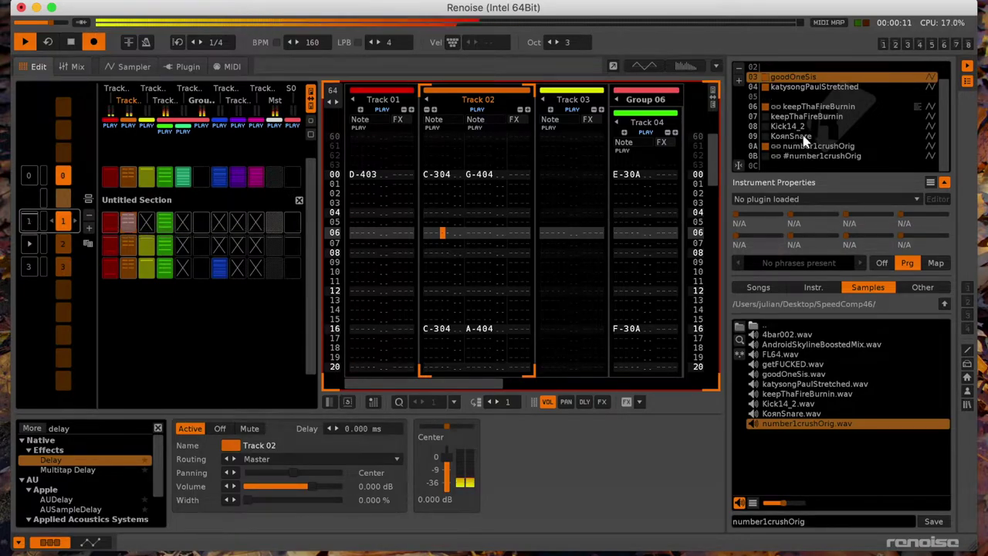
click(800, 90)
right_click(801, 90)
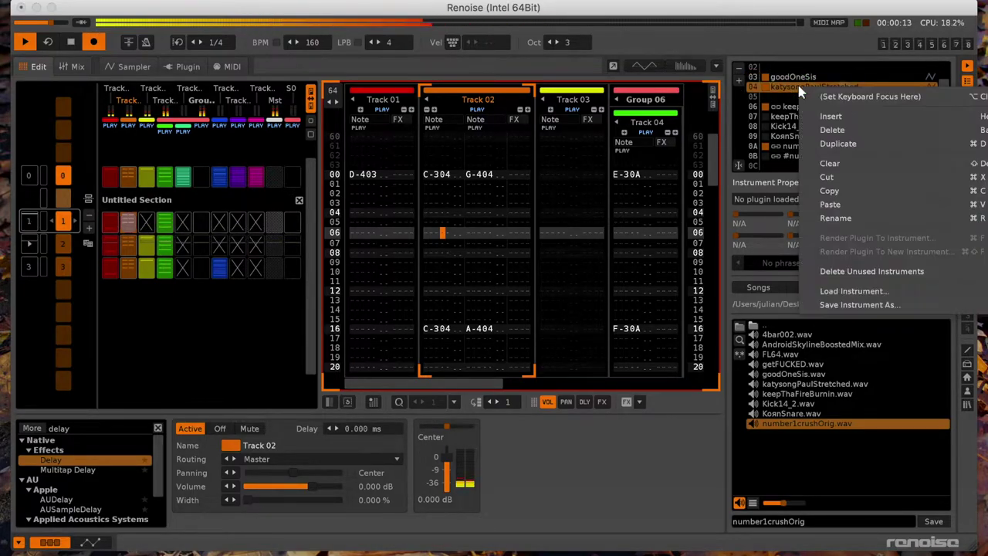
click(839, 144)
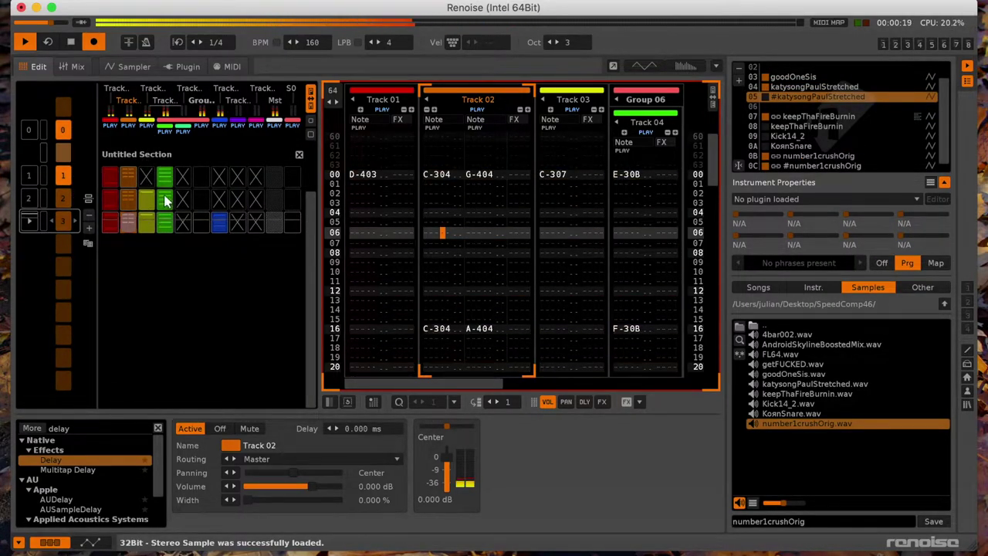
Step: Insert a new track after Track 02 and duplicate pattern 3 as pattern 4
key(Right)
key(Right)
key(Right)
key(Right)
key(Right)
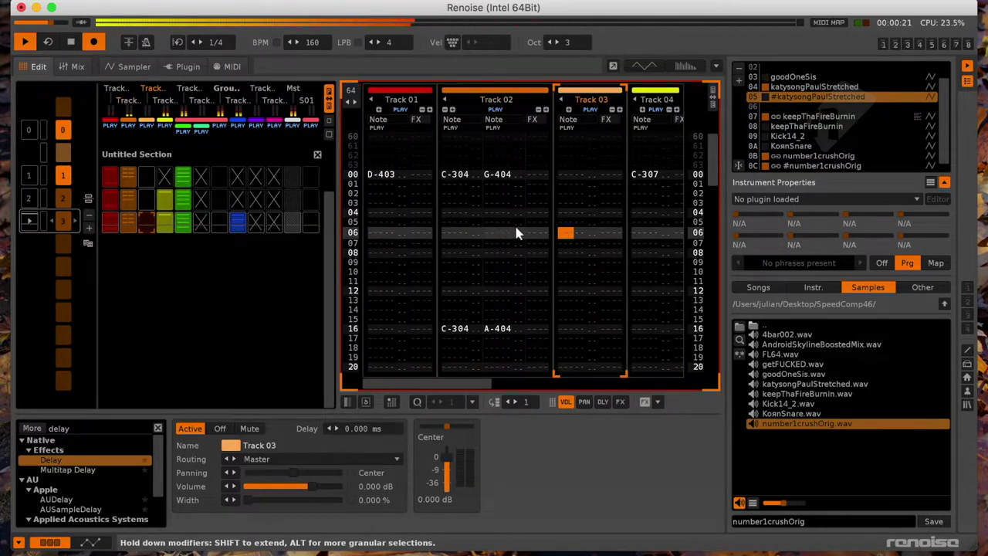
click(87, 245)
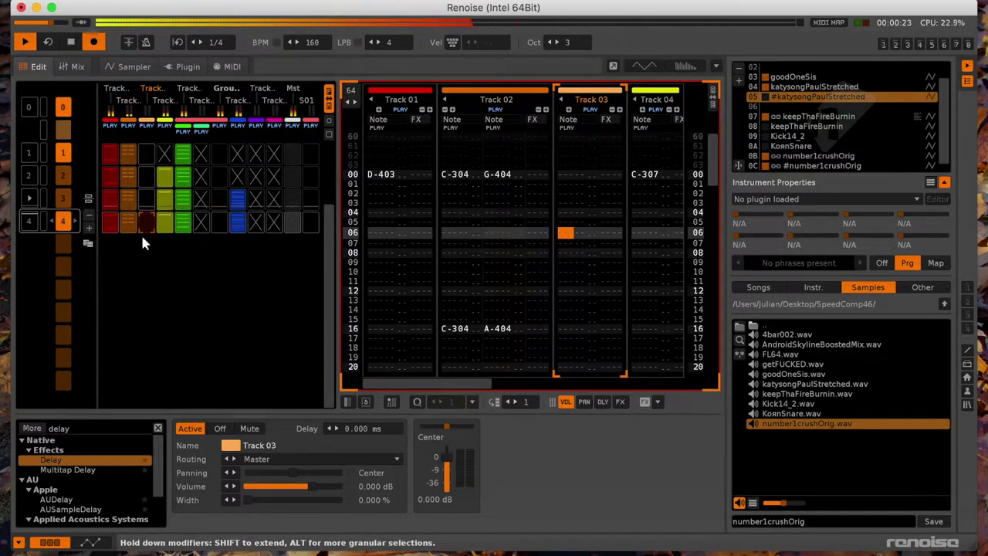
Step: Enter a G-3 note with the duplicated instrument 05 on line 00 of Track 03 in pattern 4
click(561, 173)
key(z)
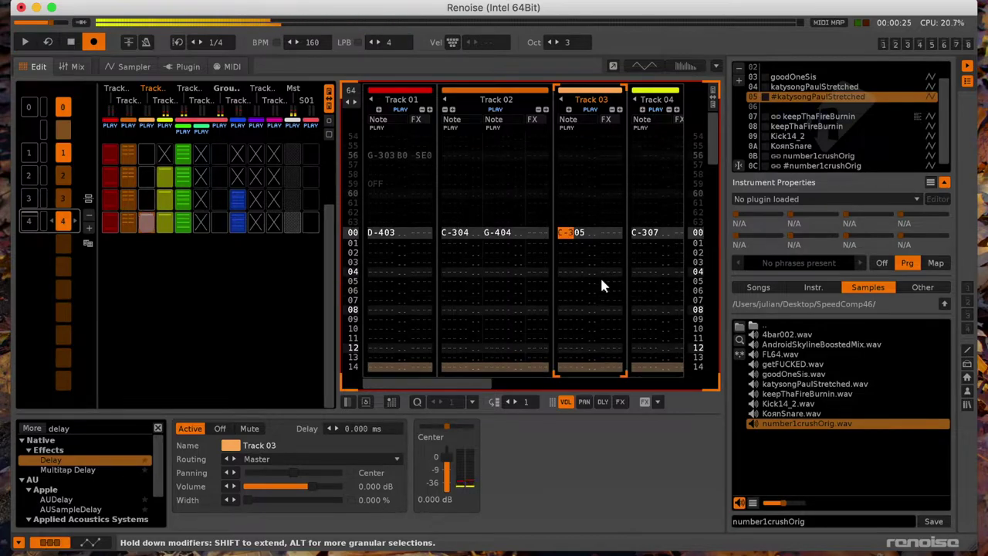
key(q)
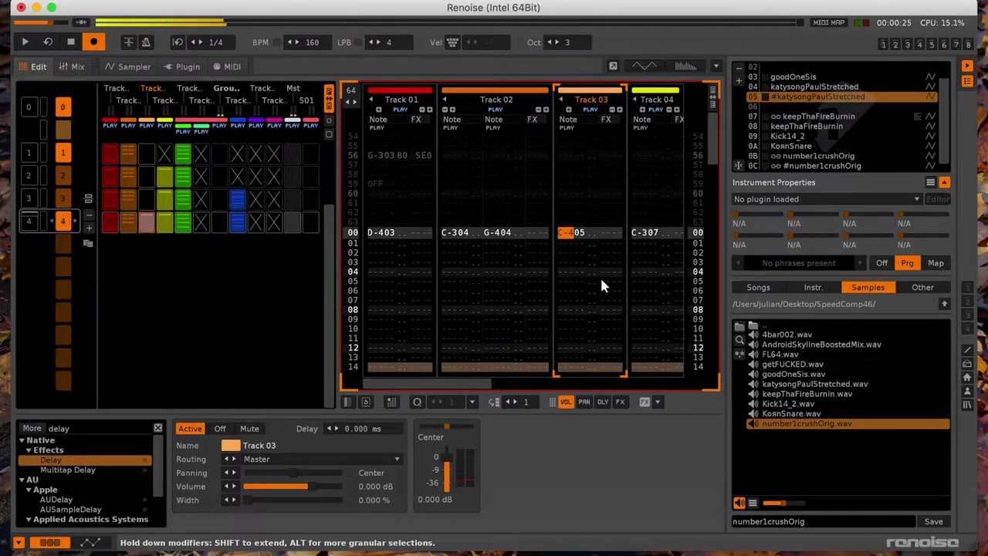
key(t)
key(super+[)
key(t)
key(Up)
Step: Add the reverse playback command B0 to Track 03's G-3 note on line 00 and play it back
key(Right)
key(Right)
key(Right)
key(space)
text(b)
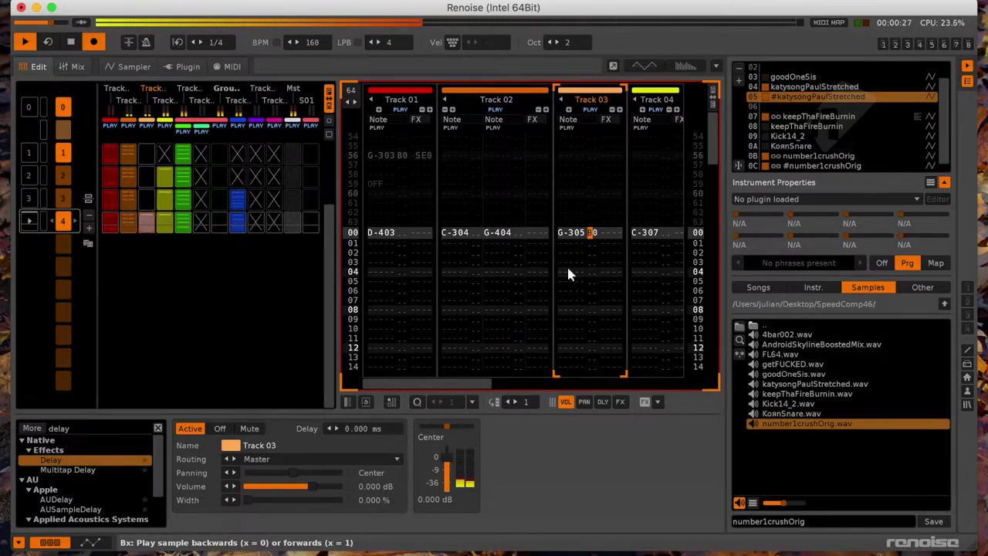
key(space)
Step: Fill Track 03's effect column in pattern 4 with D00 pitch slide-down commands
text(0dddddddddddddddddddddddddddddd)
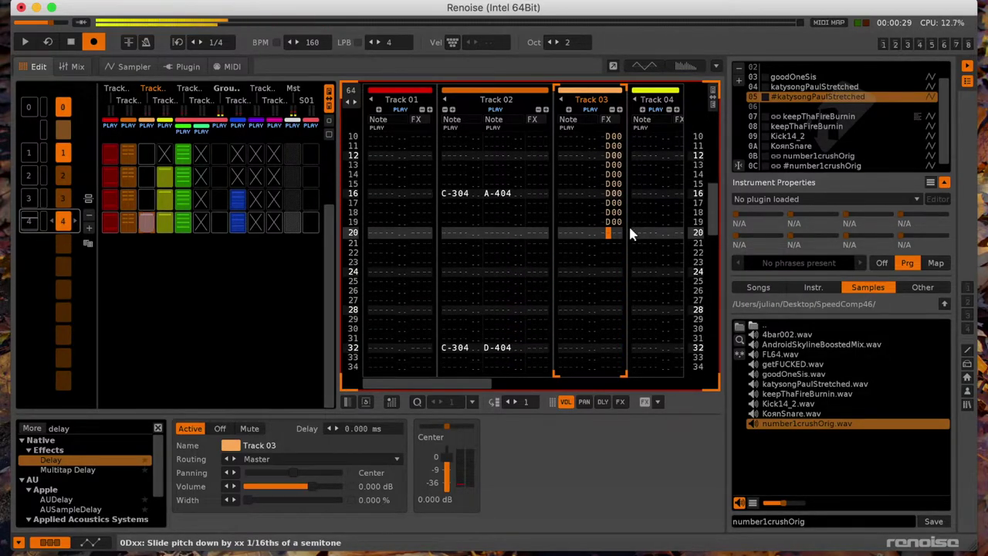
text(ddddddddddddddddddddddddddddddddd)
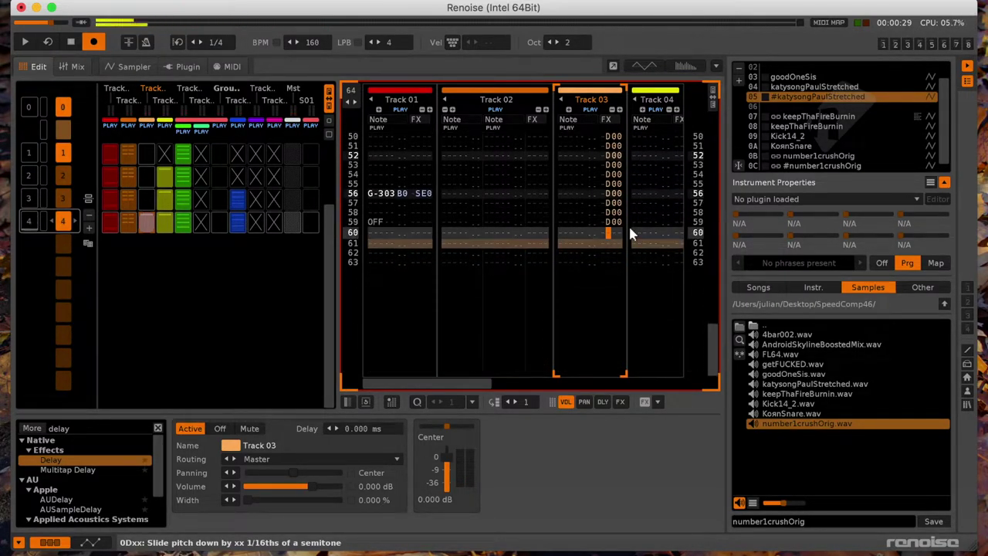
text(d)
Step: Set the pitch slide on line 00 of Track 03 to D04 and add a second effect column to the track
key(Right)
key(Right)
text(4)
key(Up)
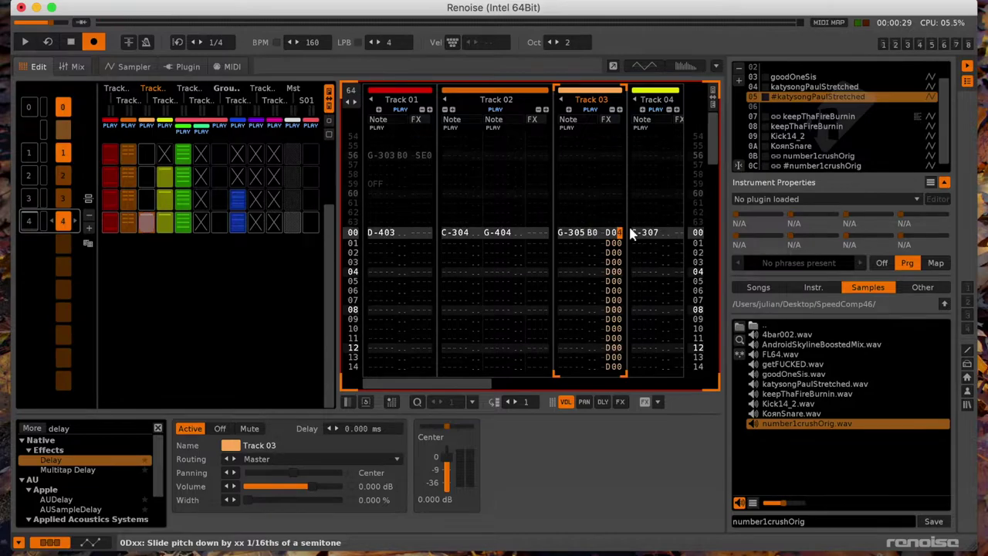
key(super+shift+Right)
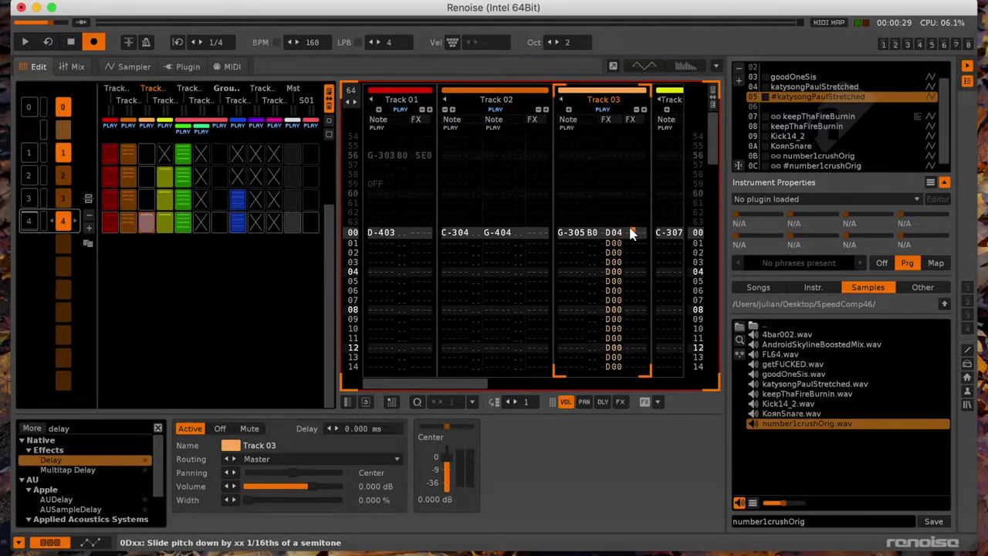
Step: Replace the B0 command on line 00 of Track 03 with a volume of 10
key(Left)
key(Left)
key(Left)
key(Left)
key(Left)
key(Left)
key(Delete)
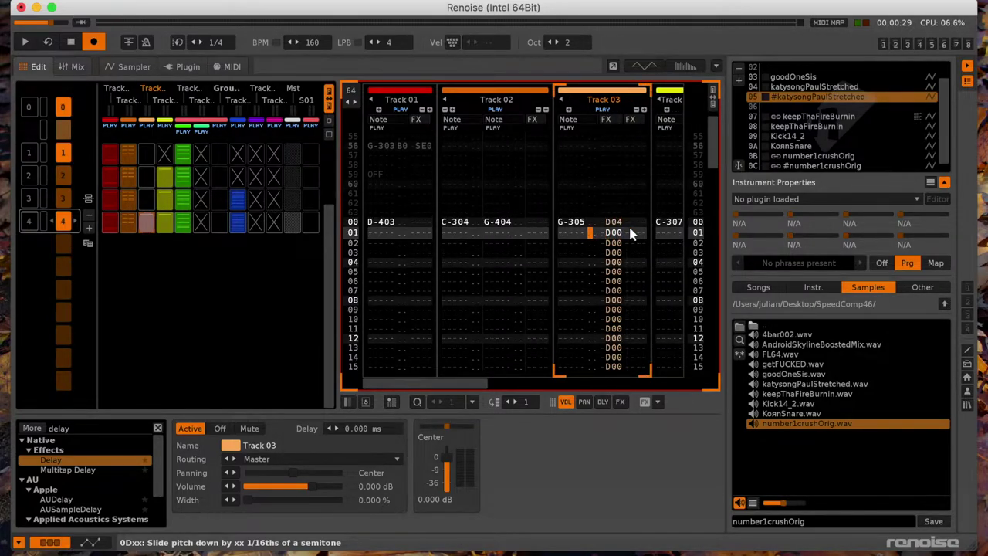
key(Up)
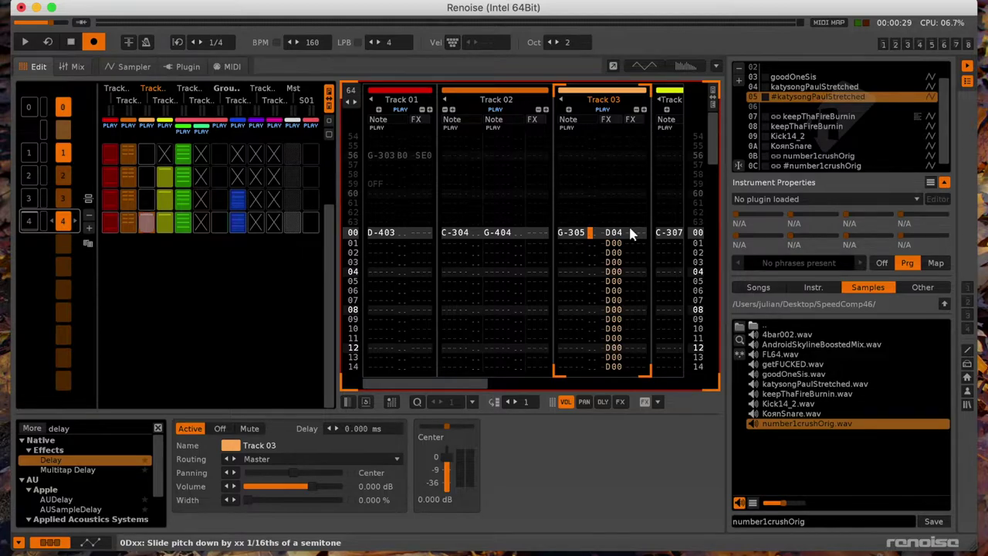
text(10)
key(Up)
key(Delete)
key(Up)
text(1)
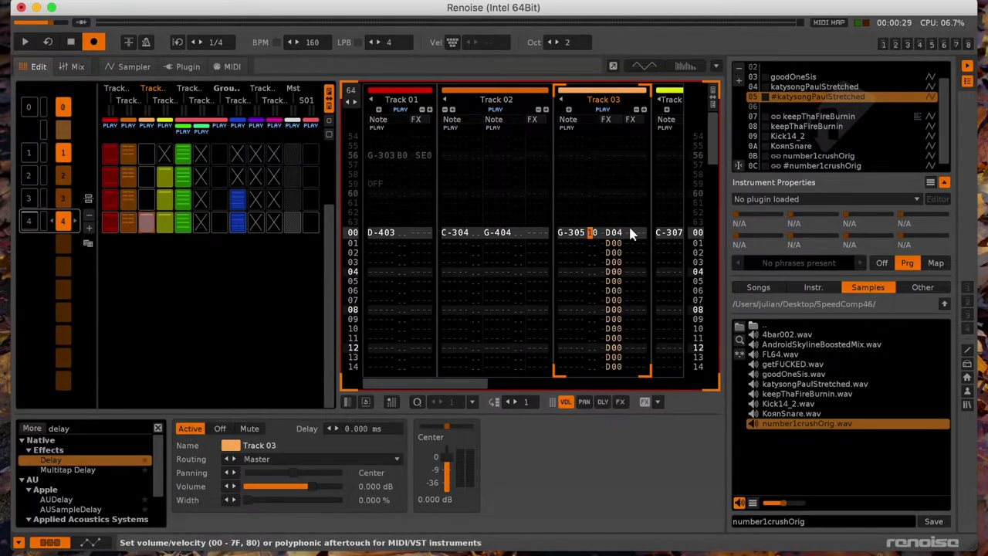
Step: Interpolate Track 03's volumes from 10 to 80 and its pitch slides from D04 to D00 across pattern 4
key(Up)
key(Up)
key(Down)
key(super+a)
key(super+i)
Step: Enter the reverse playback command B00 in Track 03's second effect column on line 00 and play the pattern
key(Tab)
key(Left)
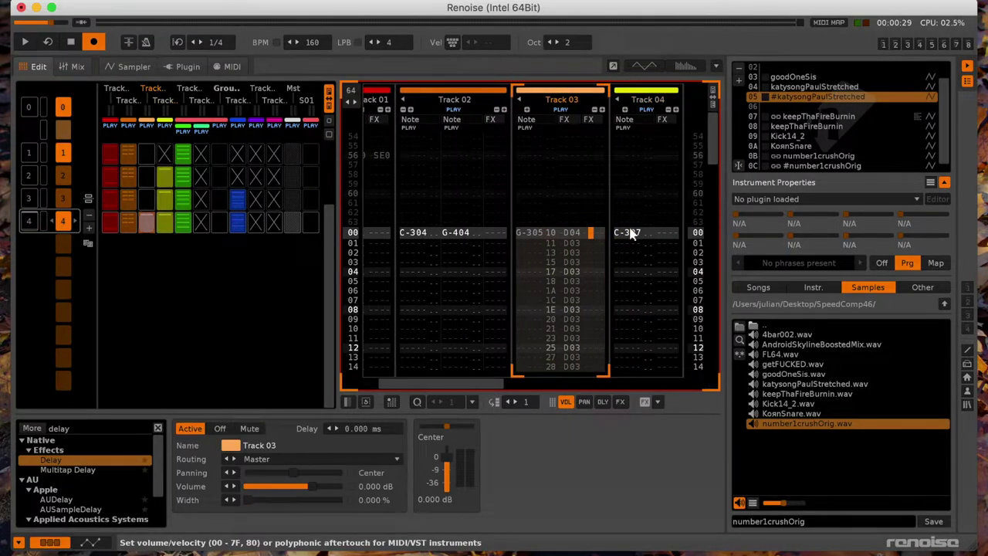
key(space)
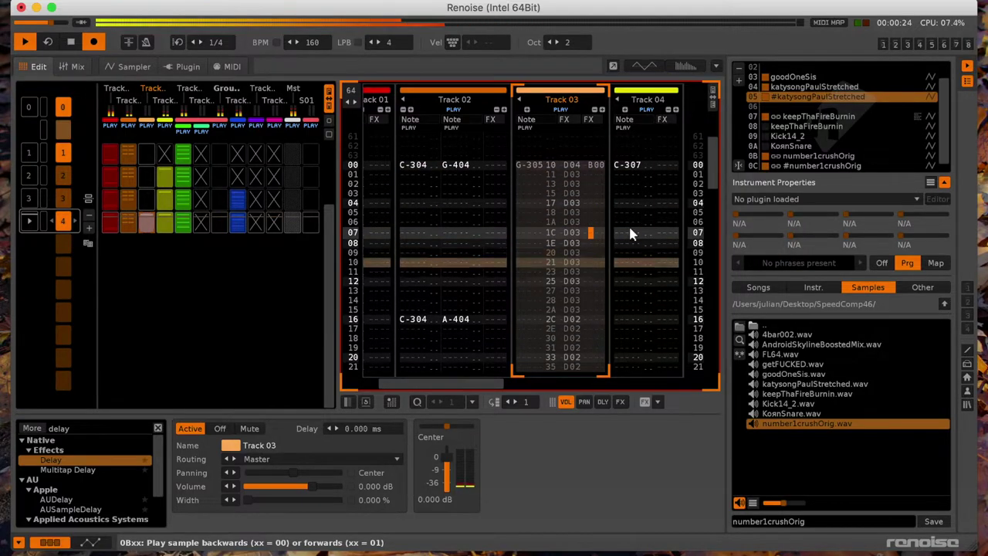
Step: Add a Reverb effect to Track 03 and set its room size to 66.8 %
click(87, 428)
text(rev)
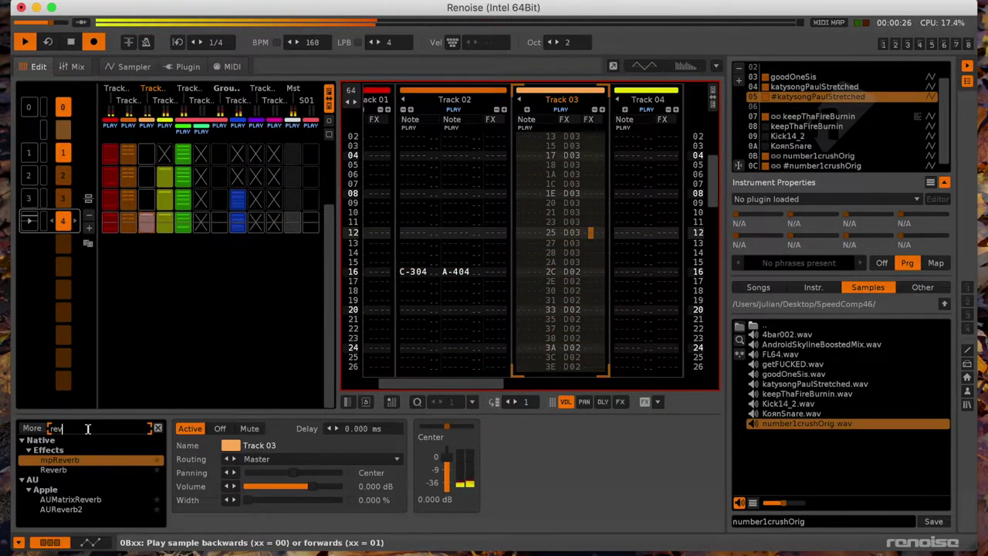
double_click(53, 469)
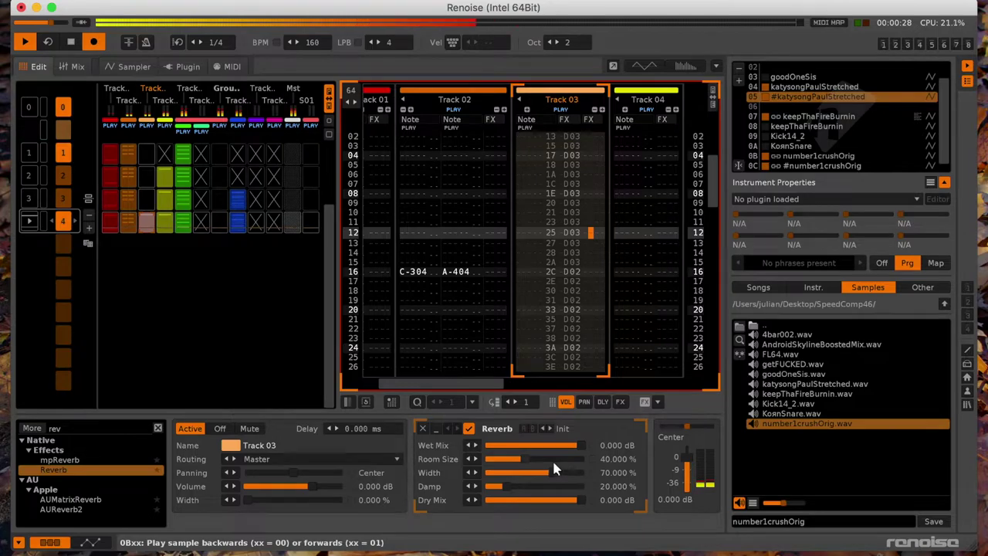
key(space)
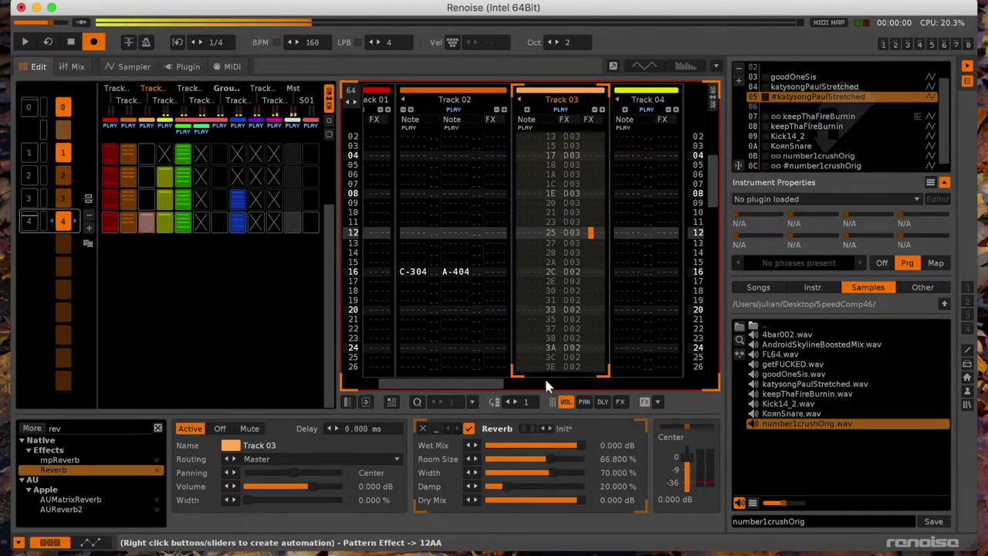
Step: Add a Compressor after Track 03's Reverb and set its makeup gain to 5.071 dB during playback
click(557, 210)
key(space)
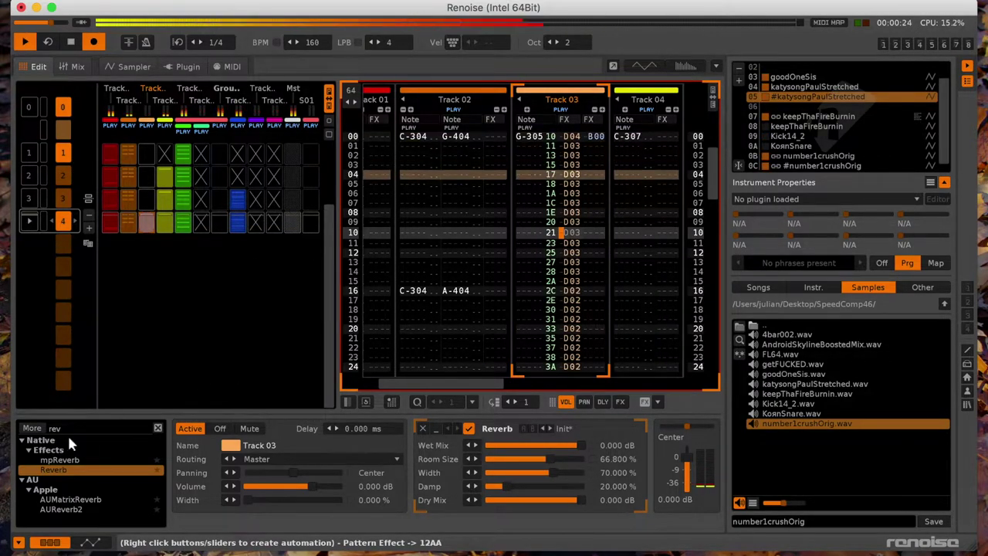
click(85, 427)
text(compr)
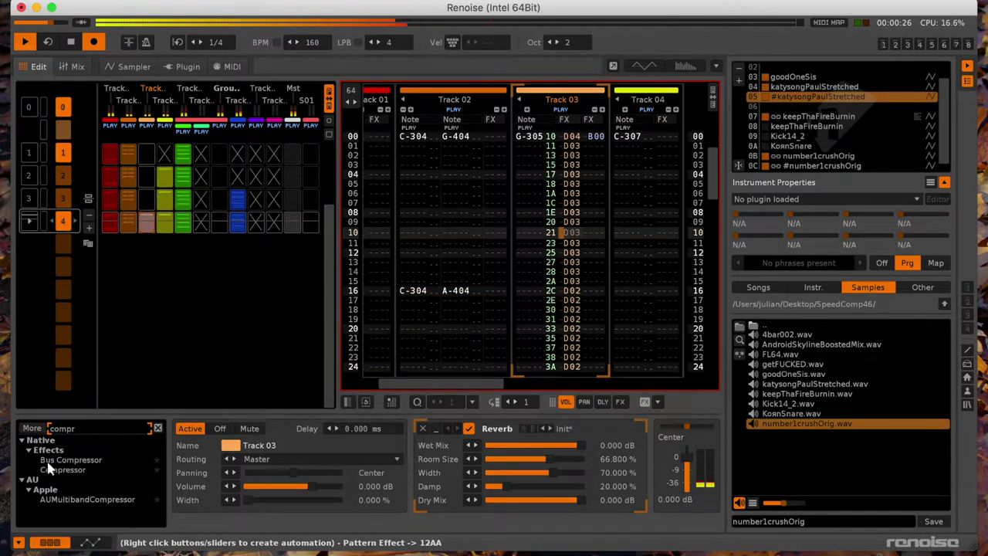
double_click(49, 468)
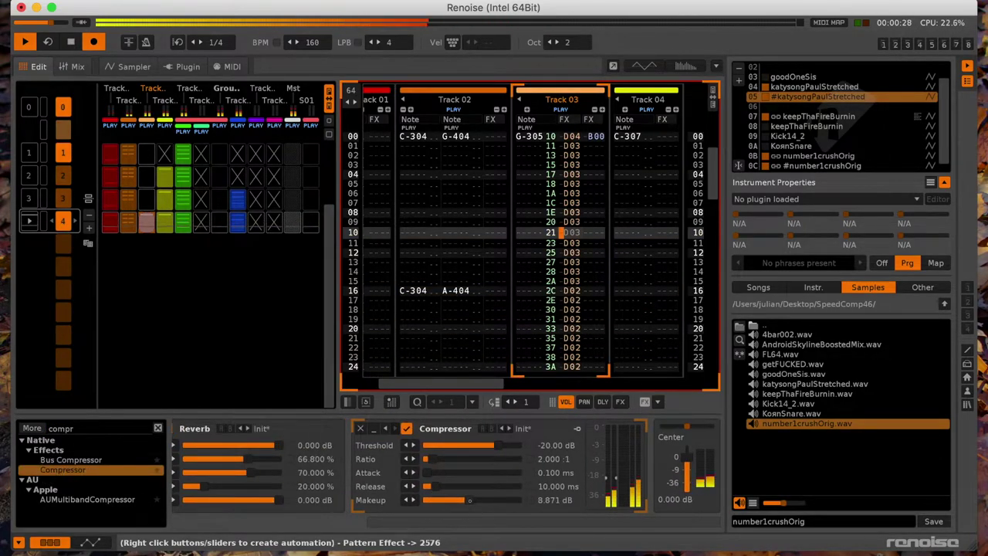
drag(463, 499, 453, 498)
key(space)
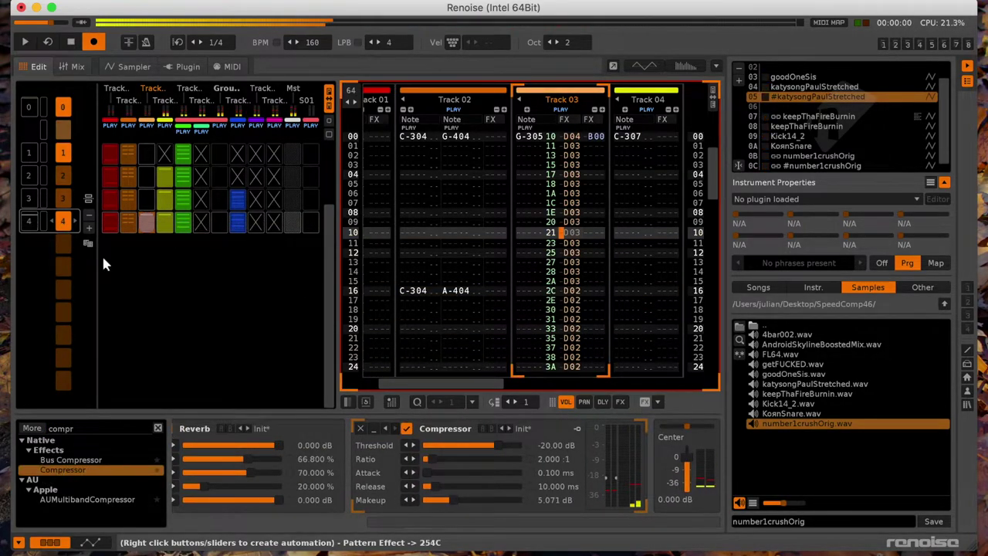
Step: Copy Track 03's block from pattern 4 into pattern 1
click(147, 225)
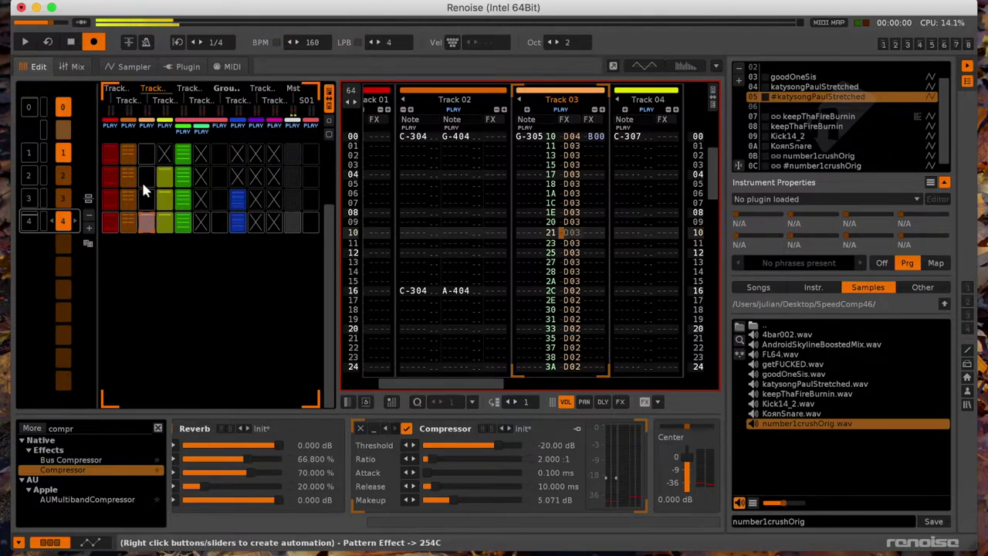
click(144, 184)
click(152, 200)
key(super+v)
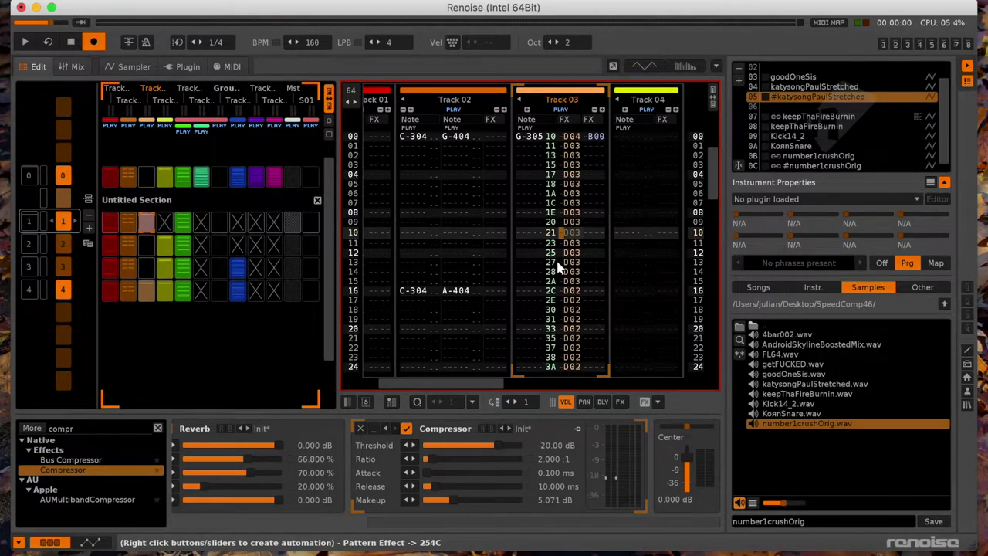
Step: Interpolate Track 03's volumes in pattern 1 from 01 on line 00 to 40 on line 63 and play it
click(548, 234)
scroll(548, 234, up, 7)
scroll(548, 235, up, 3)
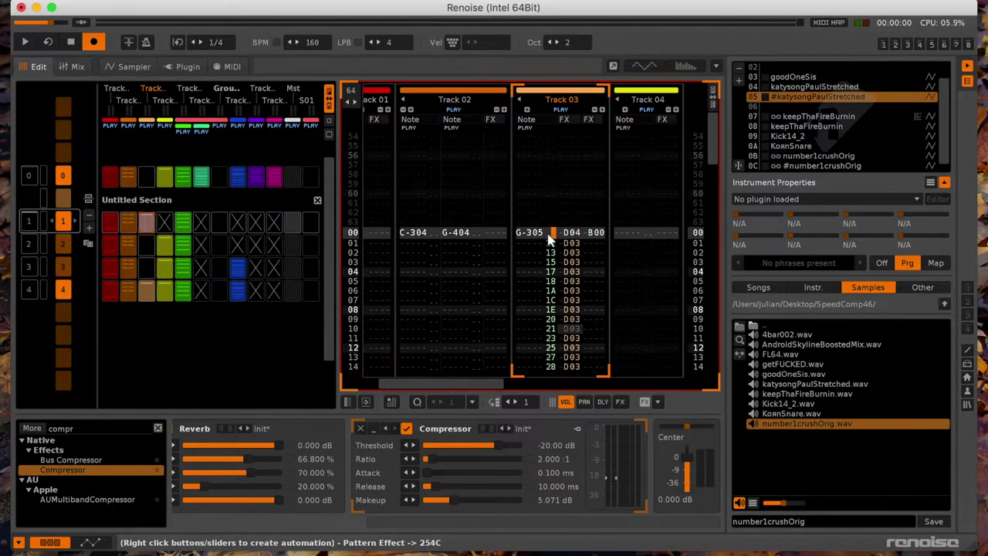
scroll(550, 240, up, 3)
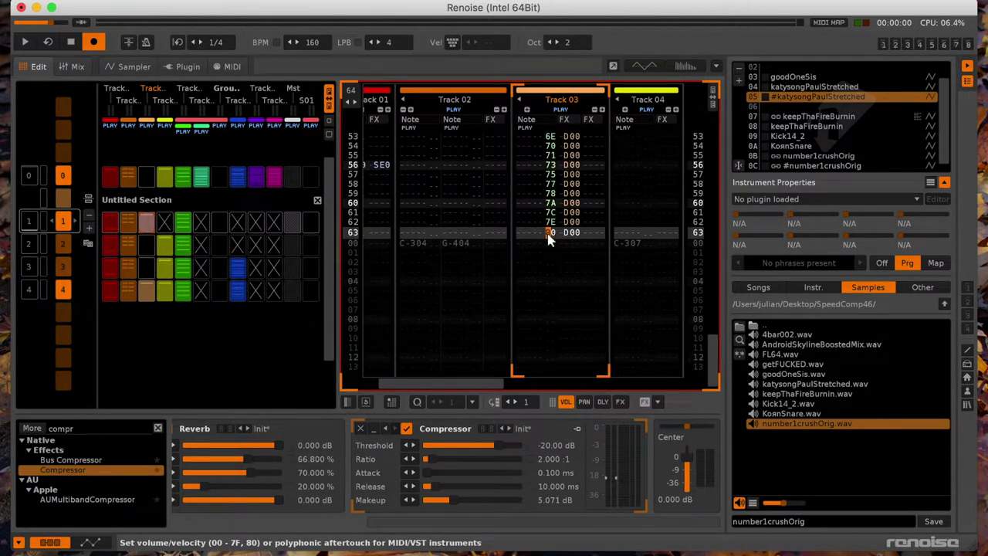
scroll(550, 240, down, 1)
scroll(550, 240, down, 16)
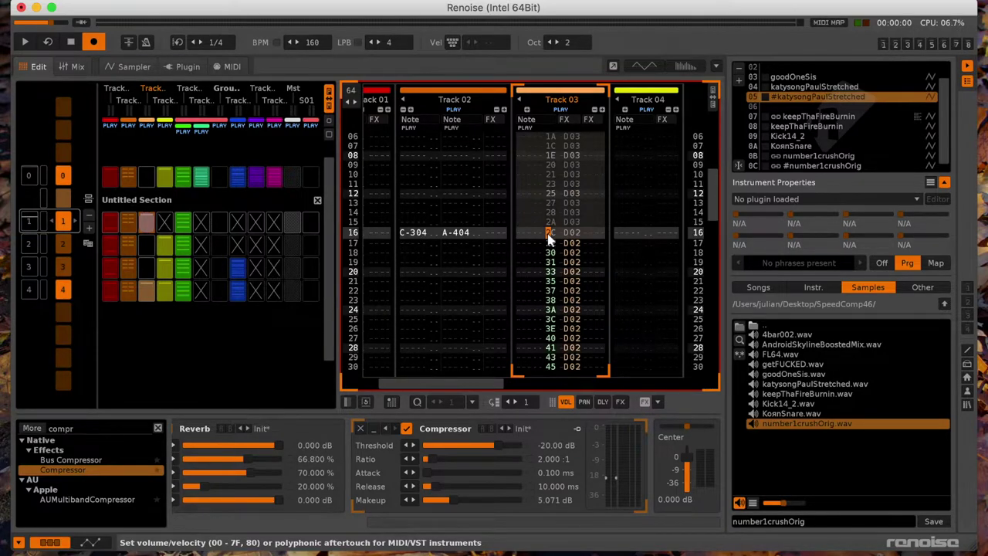
scroll(550, 240, up, 17)
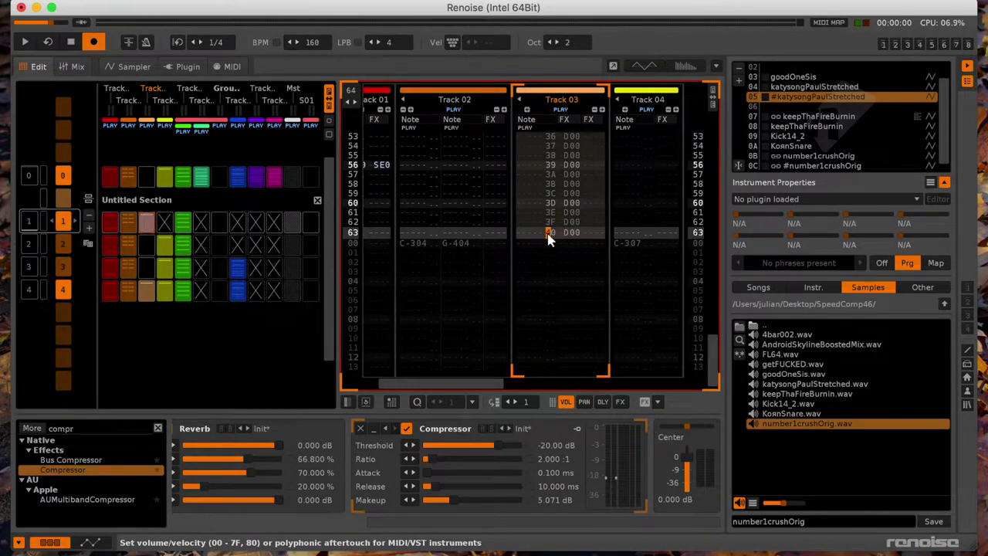
key(space)
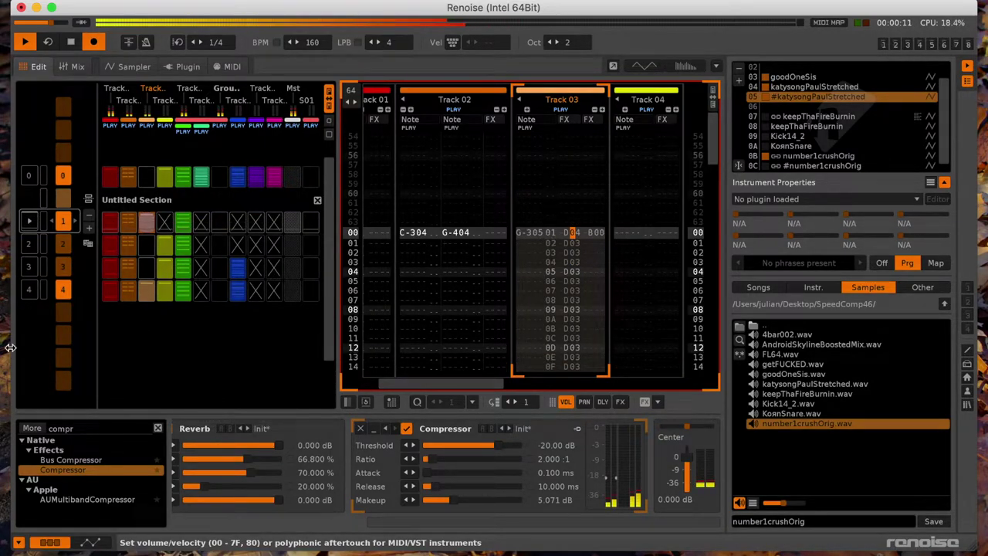
Step: Copy Track 03's pattern 1 block into pattern 3 with its pattern 2 slot muted, and append an empty pattern 5
click(145, 223)
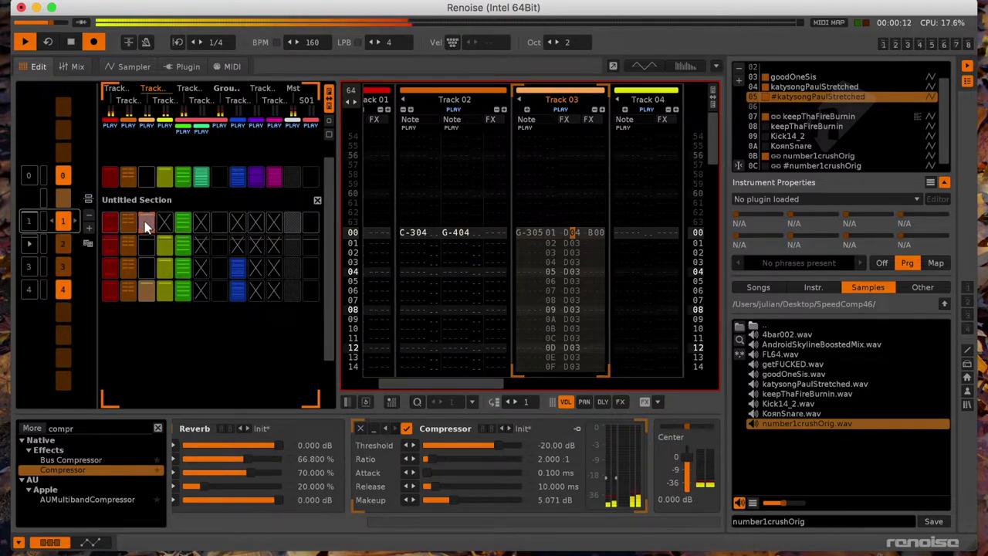
click(149, 270)
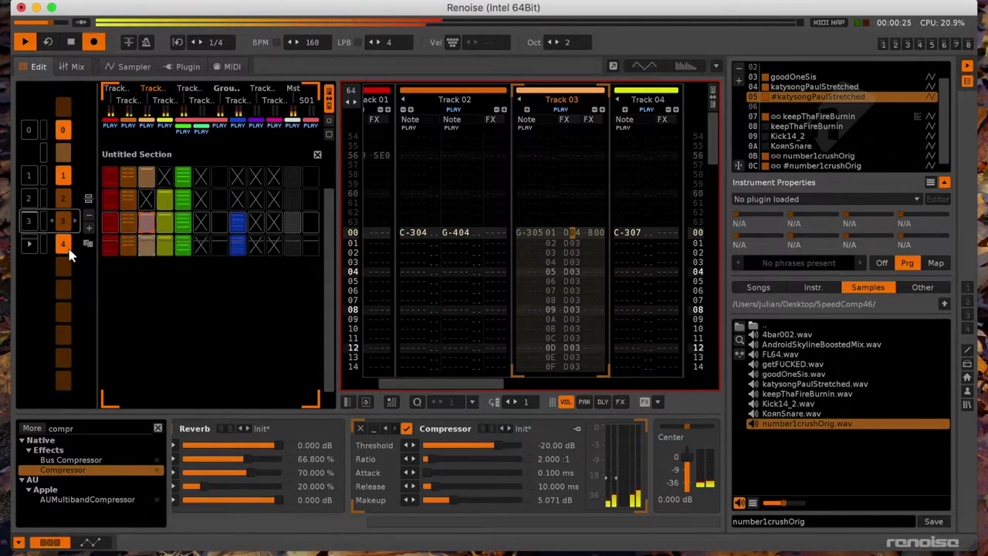
click(212, 255)
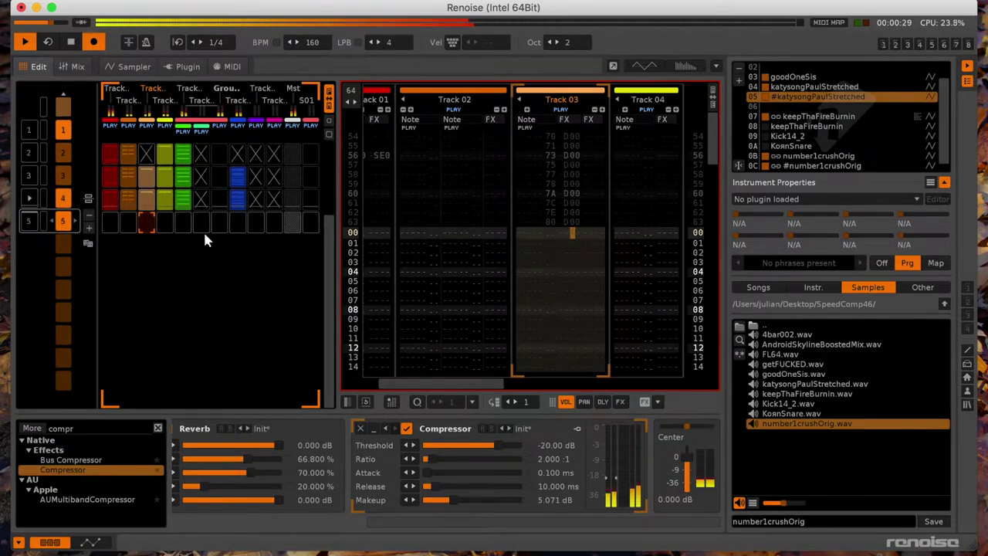
Step: Cut the reversed fill on lines 56 to 61 of Track 01 in pattern 4
click(110, 202)
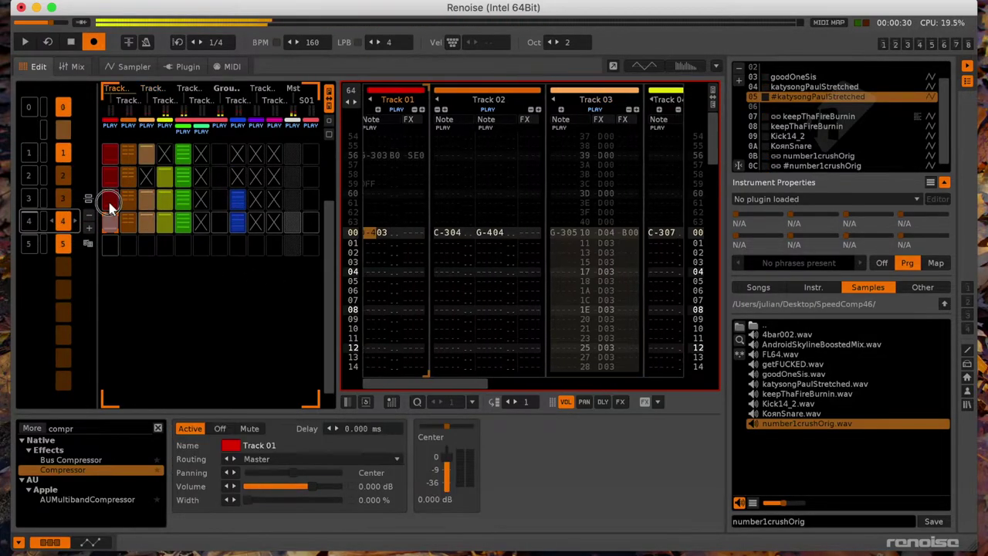
click(385, 243)
key(Up)
key(Up)
key(Up)
key(Up)
key(Up)
key(Up)
key(Up)
key(Up)
key(Up)
key(Down)
key(shift+Down)
key(shift+Down)
key(shift+Down)
key(shift+Down)
key(shift+Down)
key(super+x)
key(Up)
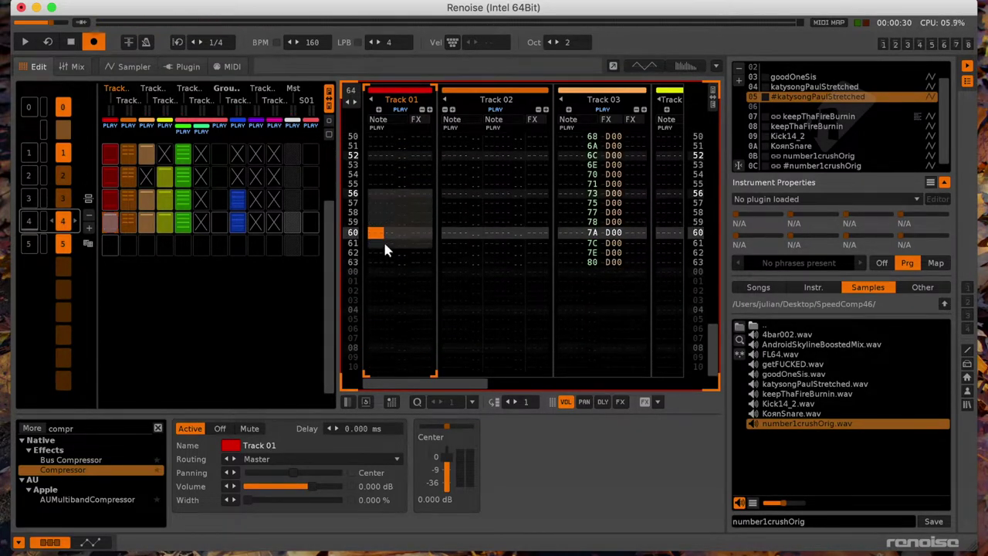
Step: Go to the end of Track 05 in pattern 4 and select instrument 0C, #number1crushOrig
key(Tab)
key(Tab)
key(Tab)
key(Tab)
key(Tab)
key(Left)
key(Left)
key(Left)
key(Left)
key(Up)
key(Up)
key(Up)
key(Up)
key(Up)
key(Up)
key(Up)
key(Up)
key(Up)
key(Up)
key(Up)
key(Up)
key(Up)
key(Up)
key(Up)
key(Up)
key(Up)
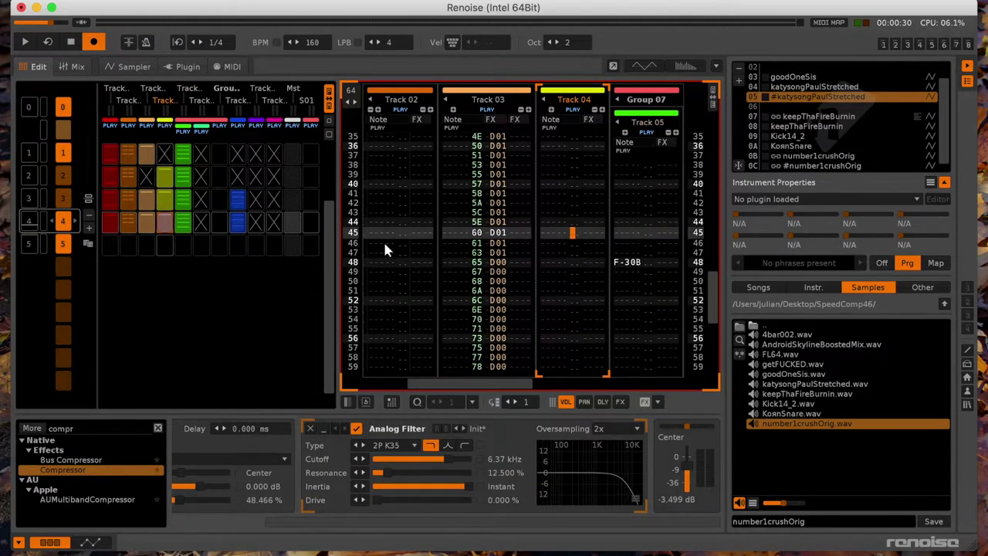
key(Down)
key(Down)
key(Down)
key(Down)
key(Down)
key(Down)
key(Down)
key(Down)
key(Down)
key(Tab)
key(Down)
key(Down)
key(Down)
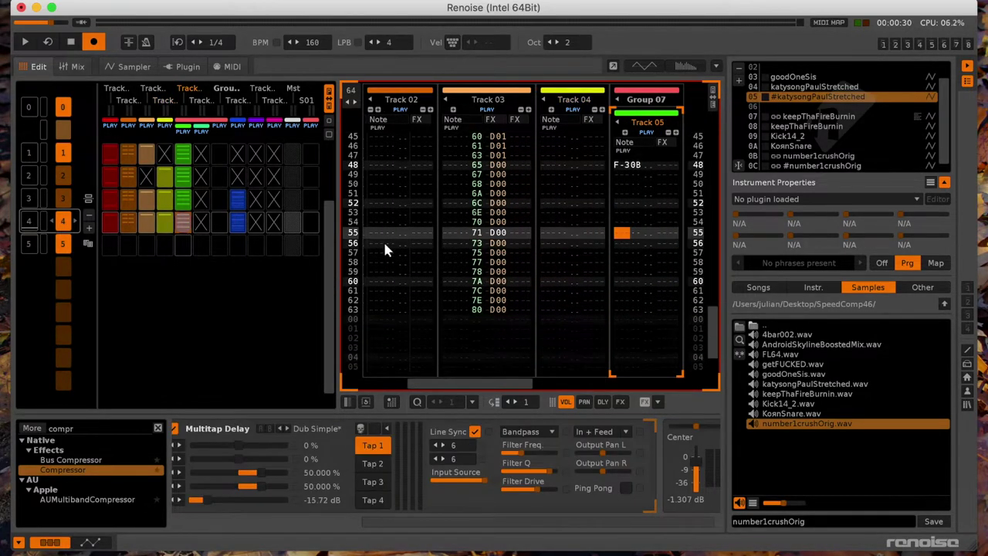
key(alt+Down)
key(alt+Down)
key(alt+Down)
key(alt+Down)
key(alt+Down)
key(alt+Down)
key(alt+Down)
key(Down)
key(Down)
key(Down)
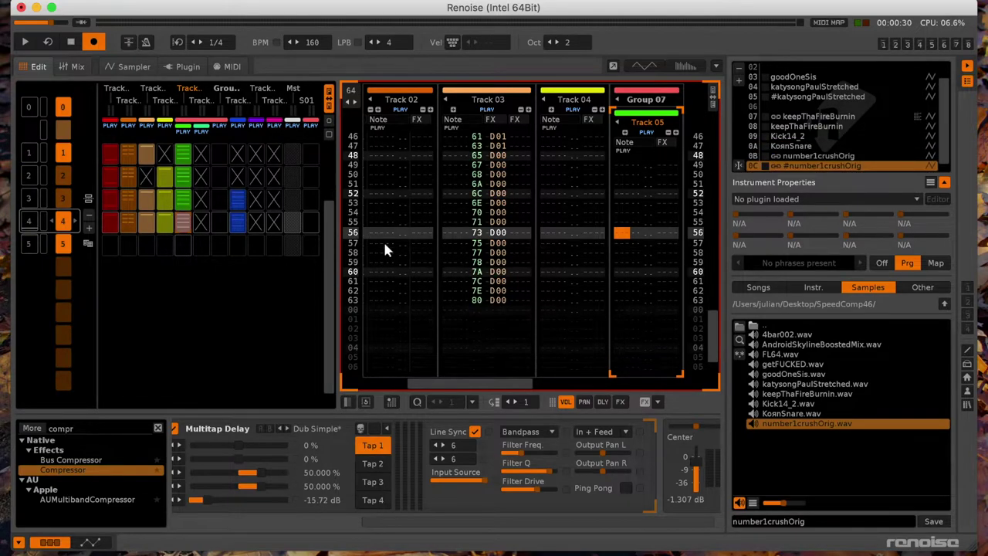
Step: Loop the end of pattern 4 and enter an F-2 note with instrument 0C on line 60 of Track 05
key(Up)
key(Up)
key(Up)
key(Up)
key(Up)
key(Up)
key(Up)
key(Up)
key(Up)
key(Up)
key(Up)
key(Down)
key(KP_Enter)
key(space)
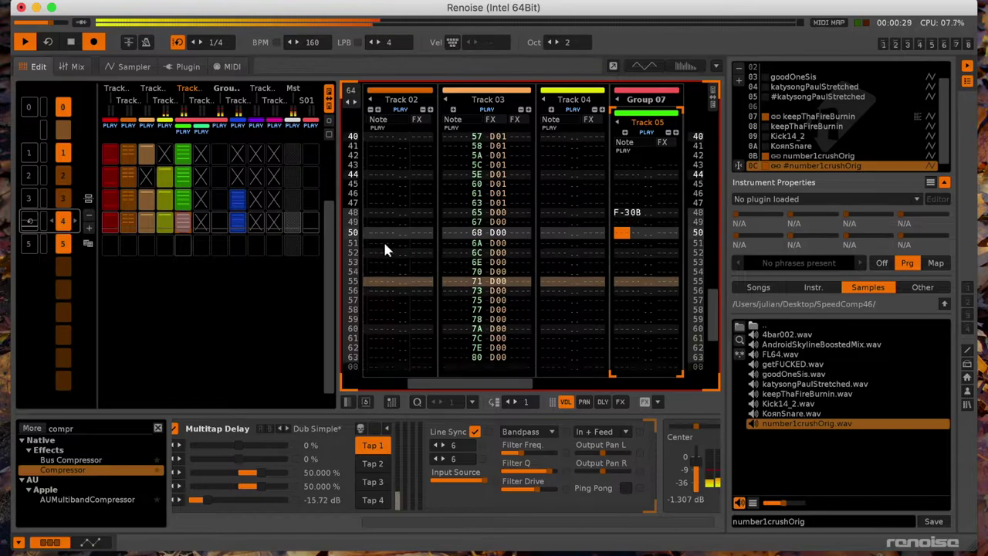
key(Left)
key(v)
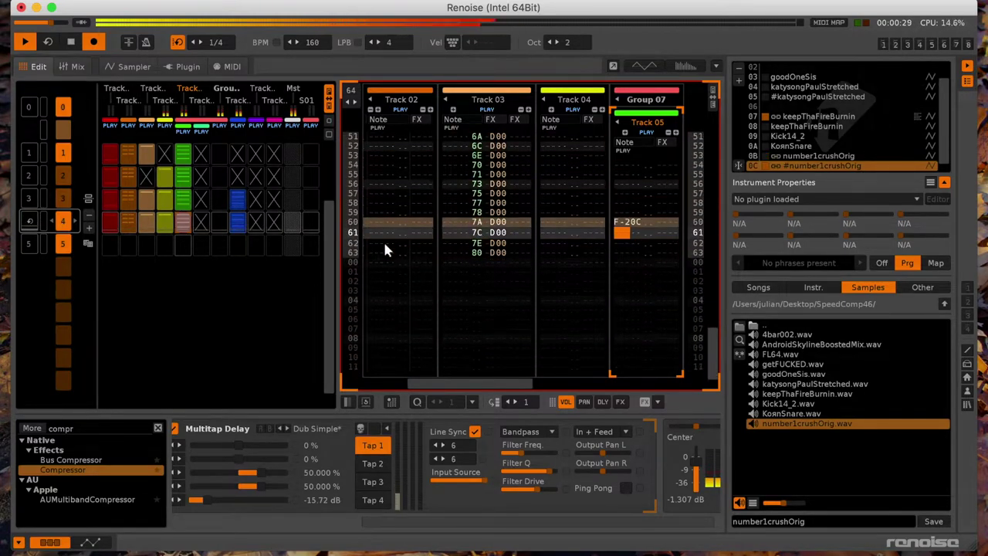
Step: Add the reverse playback command B0 to Track 05's F-2 note on line 60 and audition it
key(Right)
key(Right)
key(Right)
key(Up)
text(b)
key(Up)
key(Left)
key(KP_Enter)
key(space)
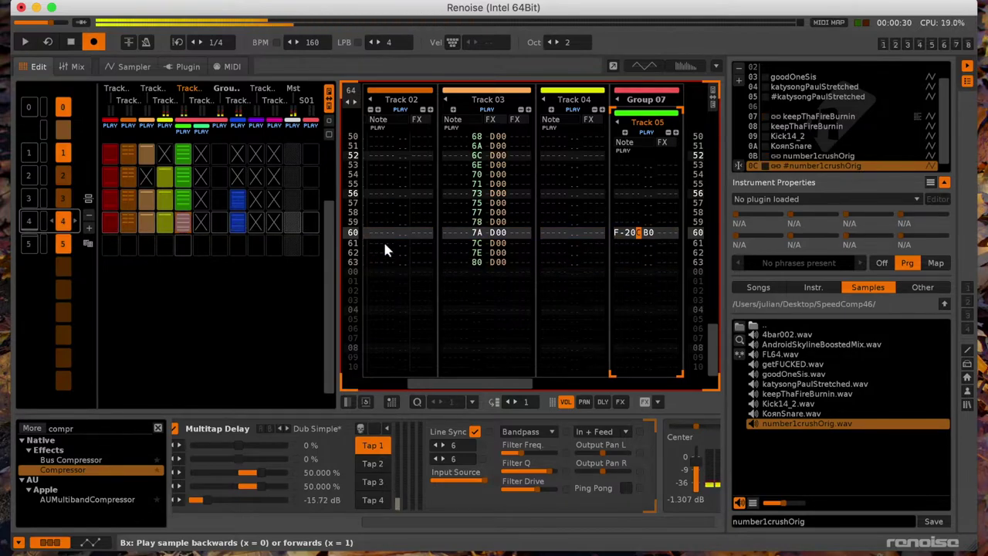
Step: Copy Track 06's kick block from pattern 0 into pattern 5 and play it back
key(super+Down)
key(Tab)
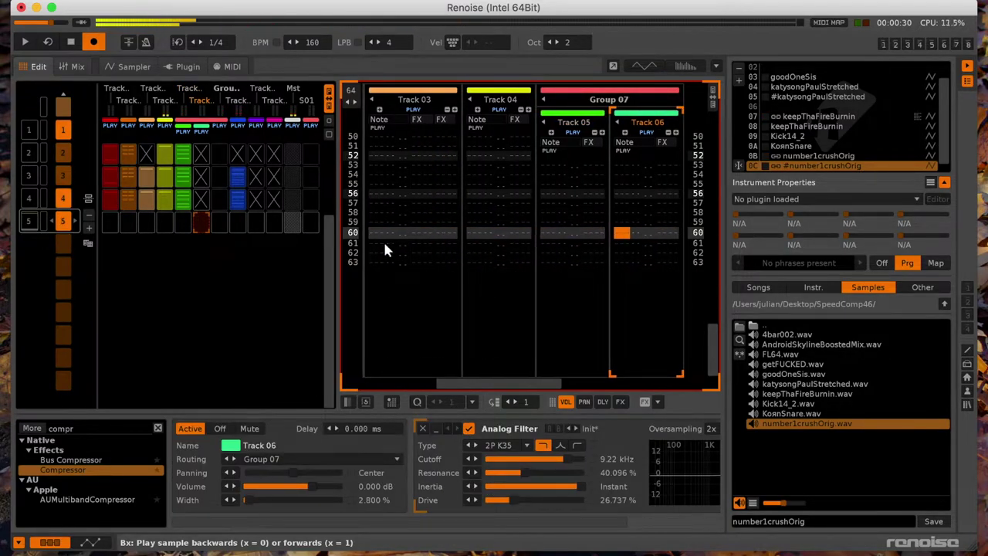
key(Down)
key(Down)
key(Down)
key(Down)
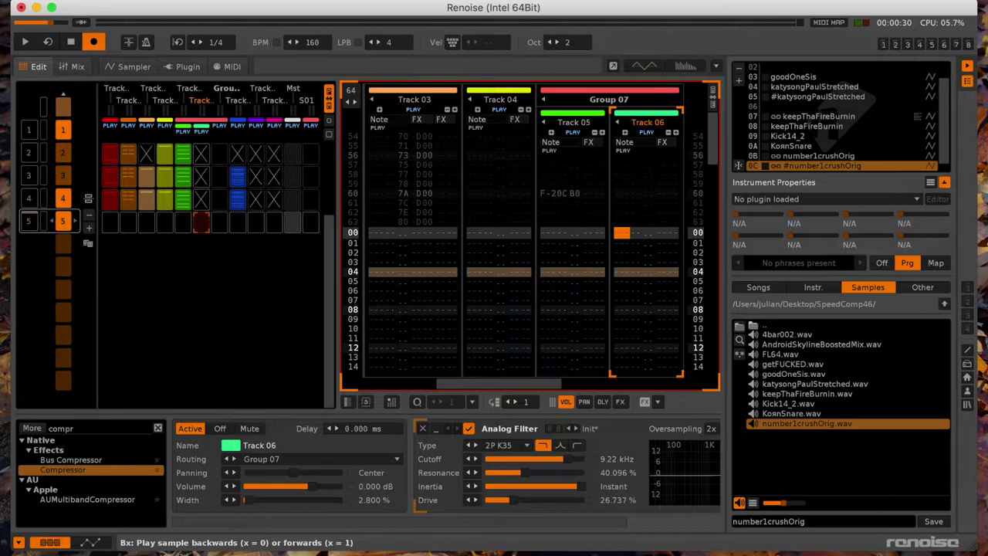
scroll(104, 207, up, 5)
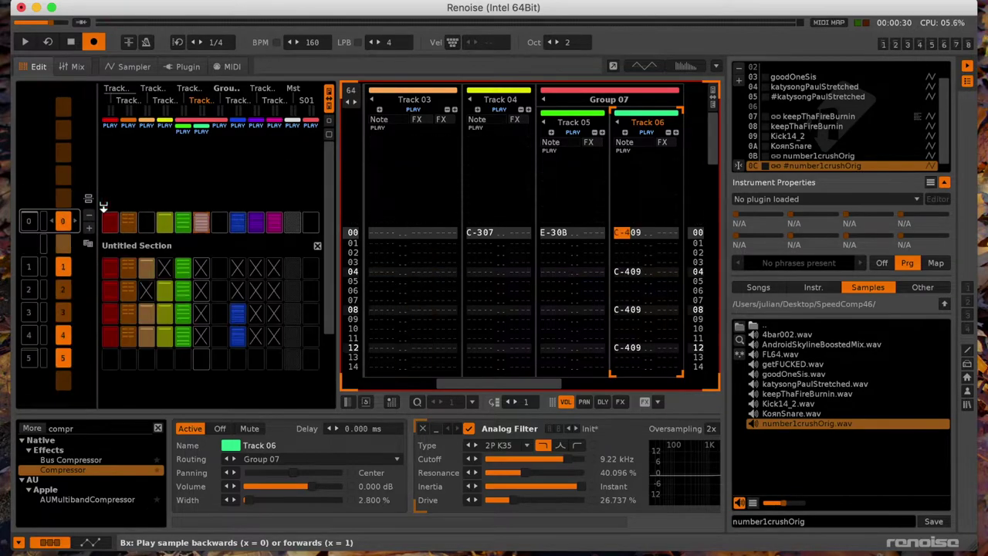
click(201, 225)
click(224, 368)
key(space)
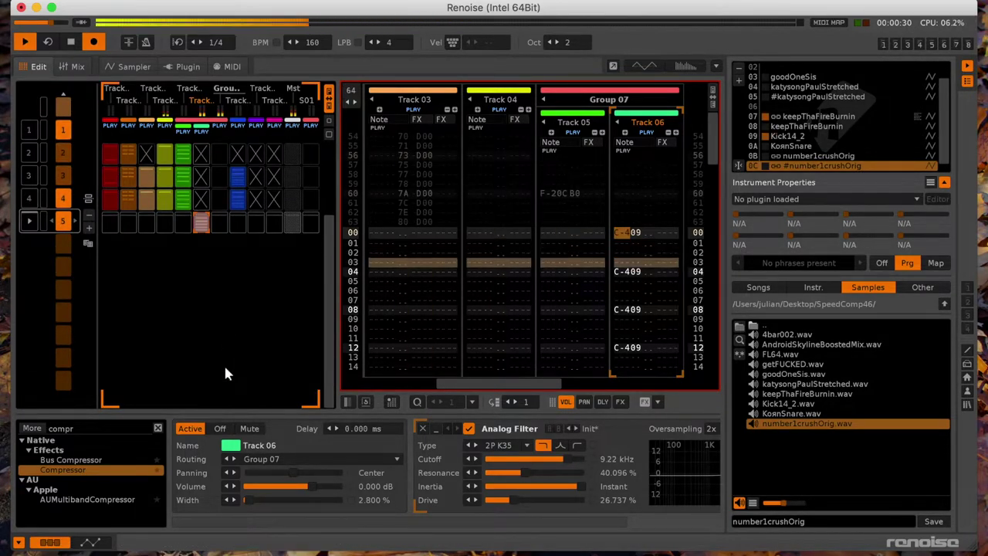
key(space)
Step: Mute Track 02's slot in pattern 5 and select Track 01's slot
click(130, 222)
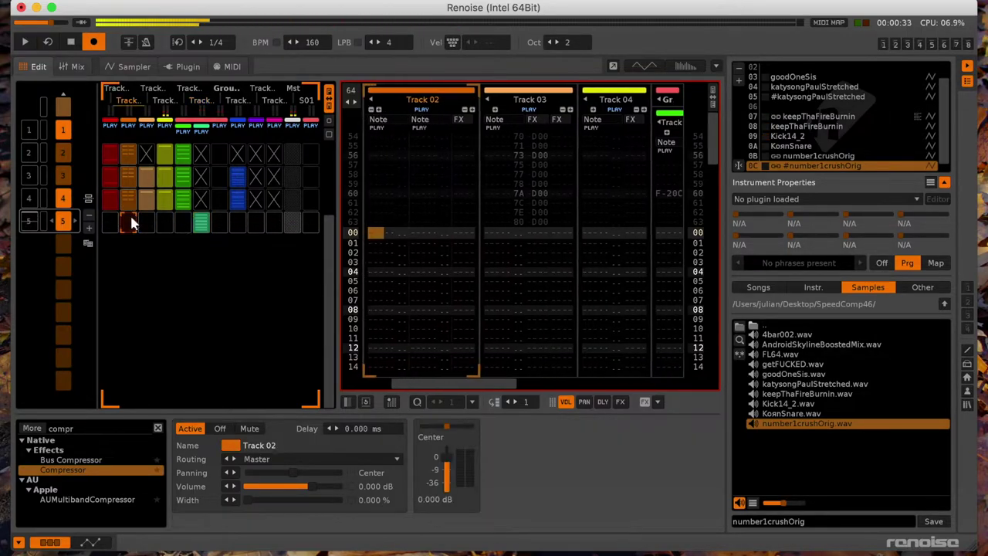
click(131, 223)
click(110, 219)
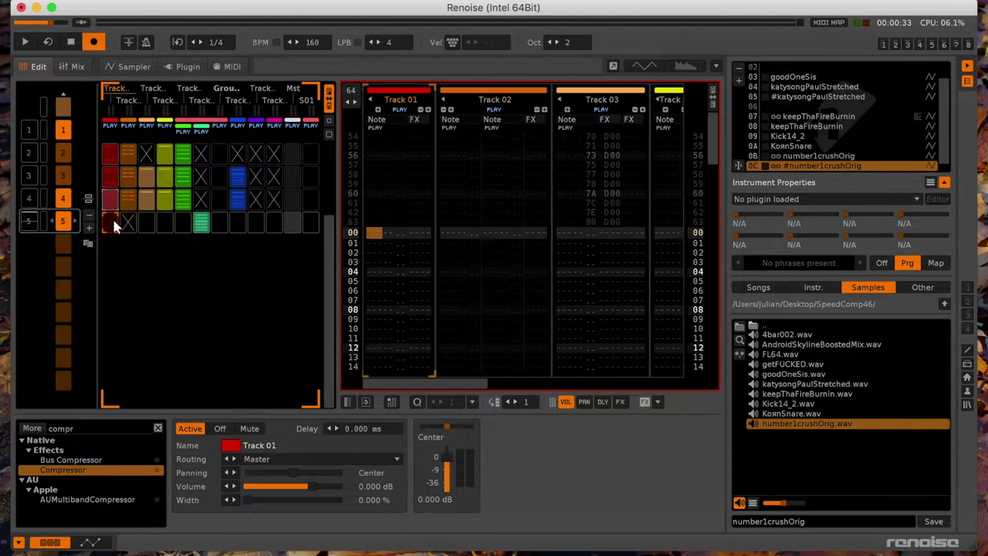
Step: Play pattern 5 and copy Track 08's block of G-4 notes into it
key(space)
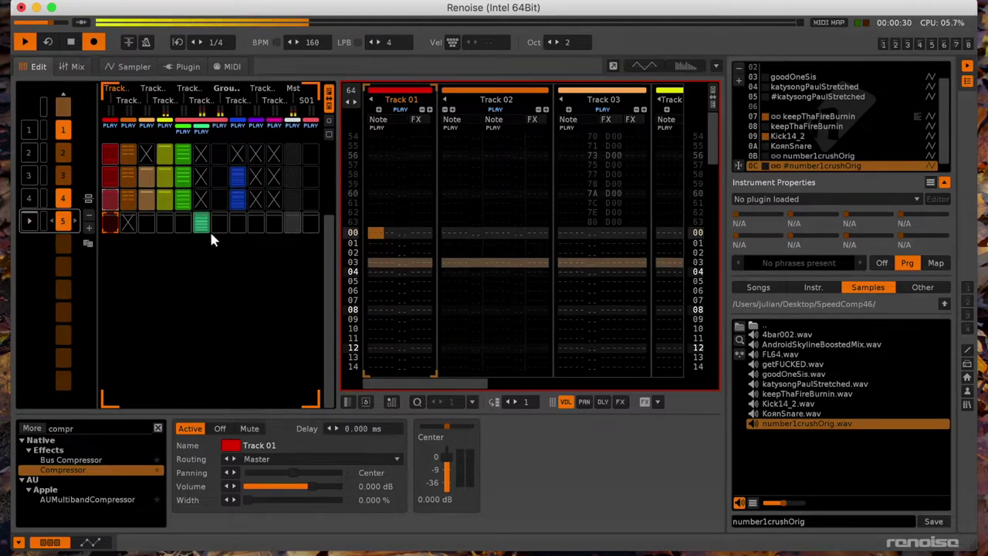
click(238, 221)
click(237, 221)
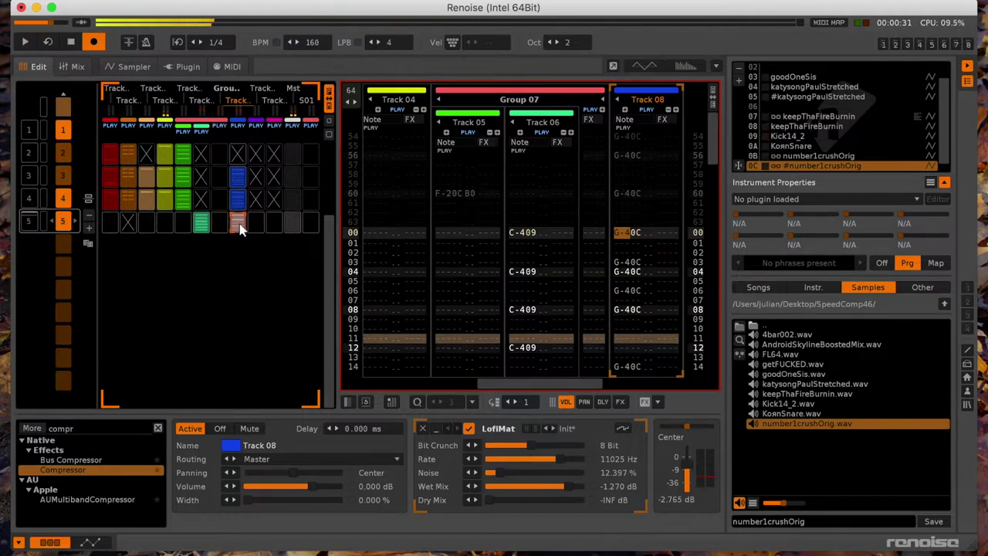
Step: Copy Track 09's block from pattern 0 into pattern 5 and play it back
click(259, 222)
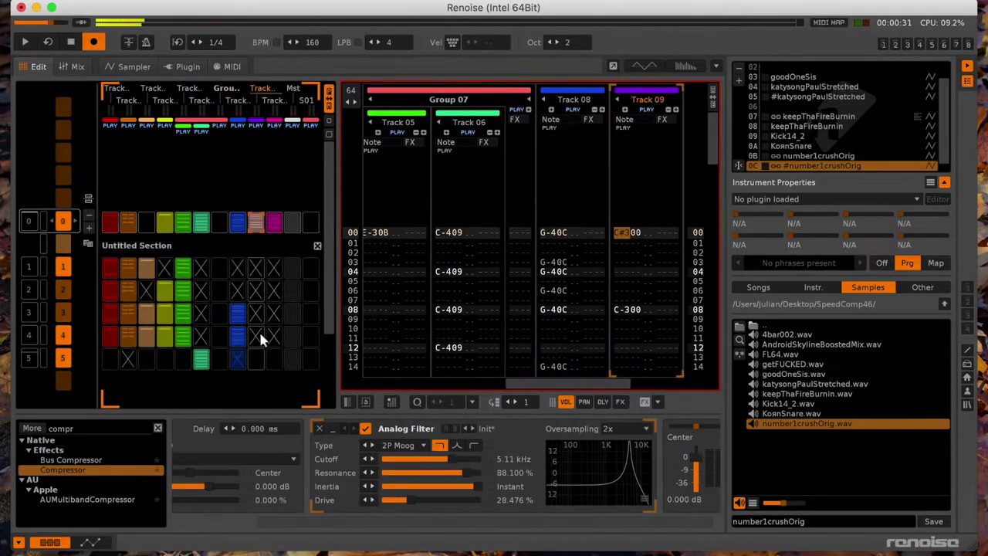
key(space)
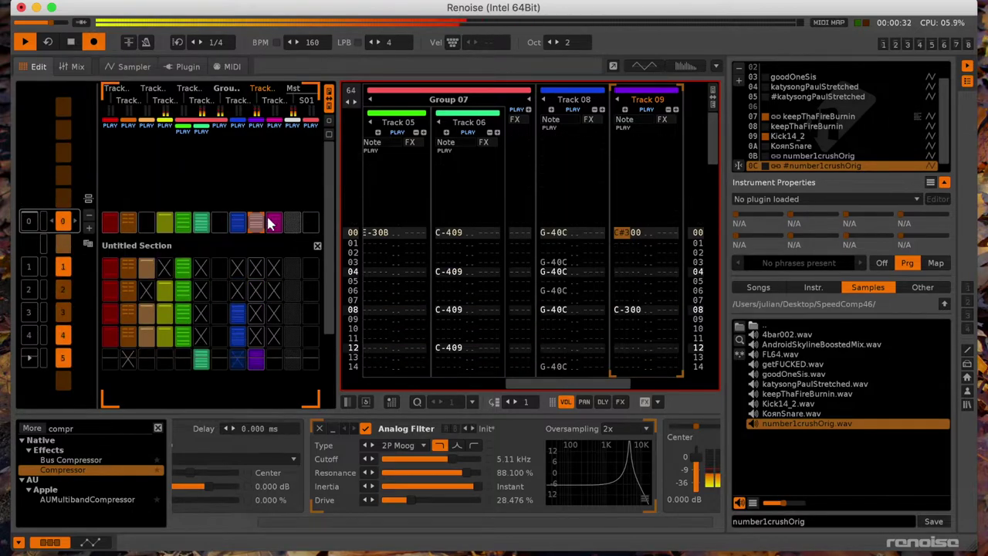
key(space)
Step: Copy Track 10's block from pattern 0 into pattern 5, mute Track 09's slot there and play the pattern
click(274, 222)
key(space)
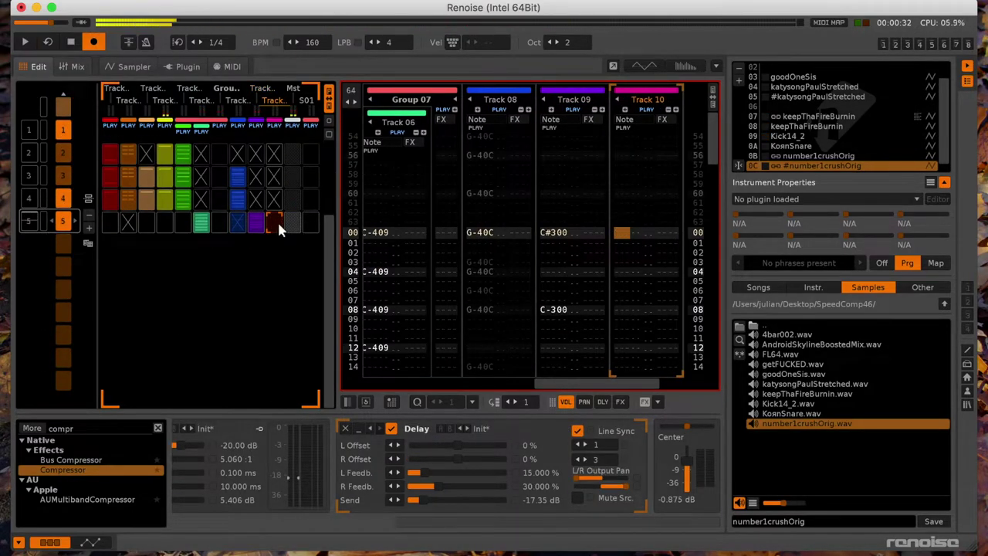
click(261, 223)
middle_click(261, 223)
key(space)
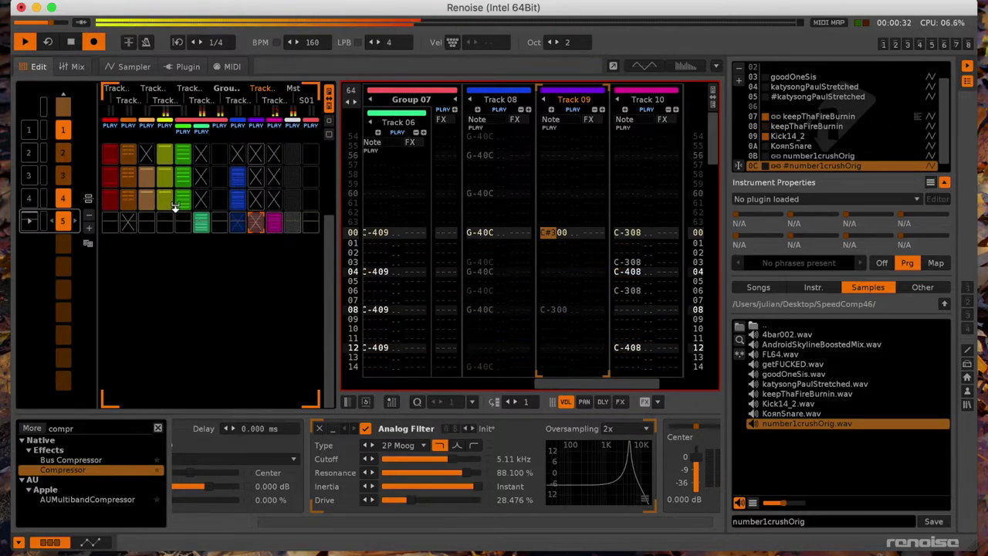
Step: Duplicate pattern 5 as pattern 6 with Track 05's E-3 block added and Track 08's slot unmuted, playing it back
click(86, 244)
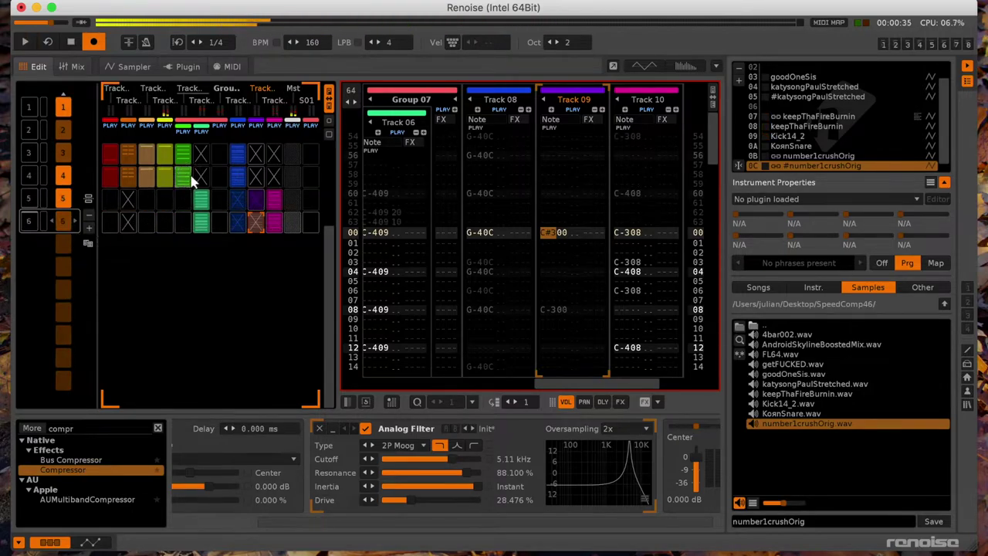
click(183, 220)
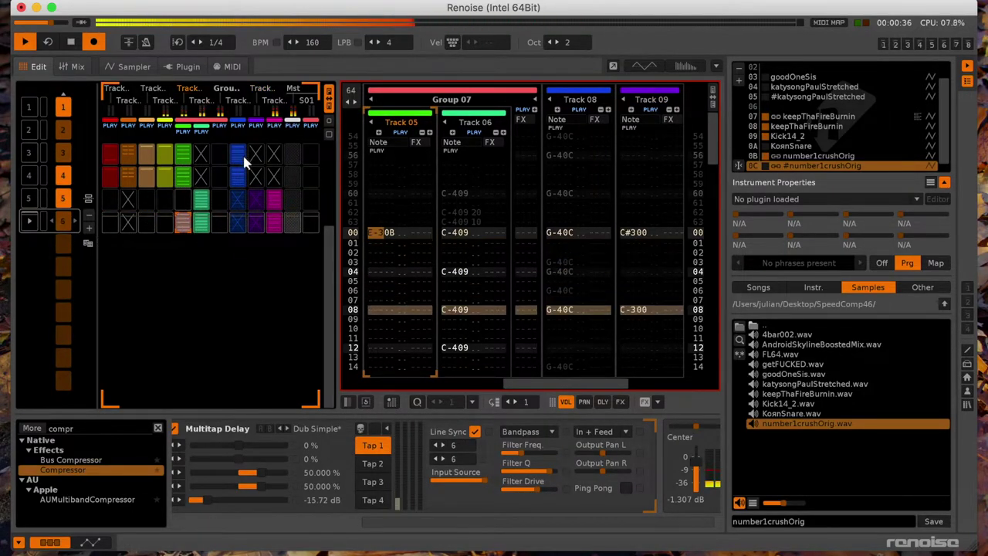
click(237, 201)
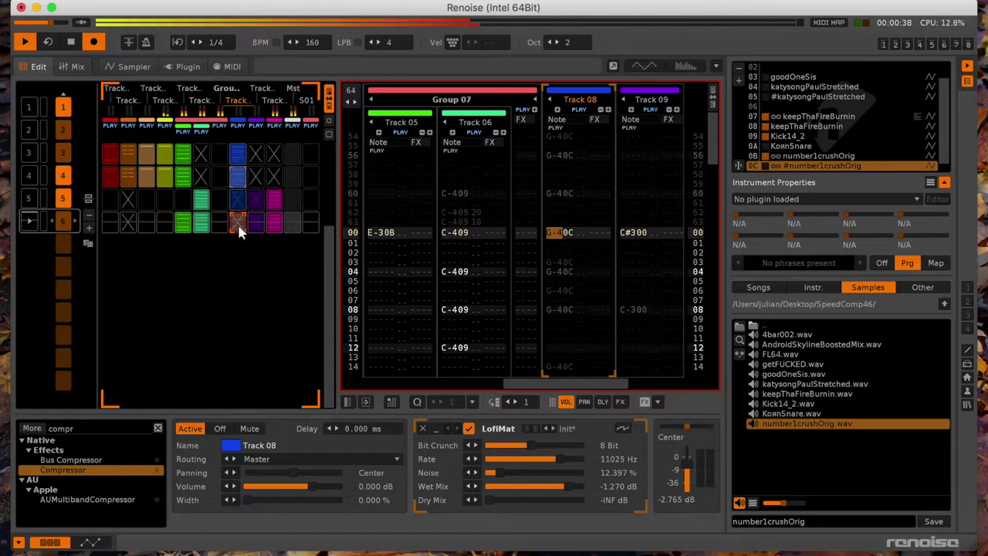
middle_click(238, 228)
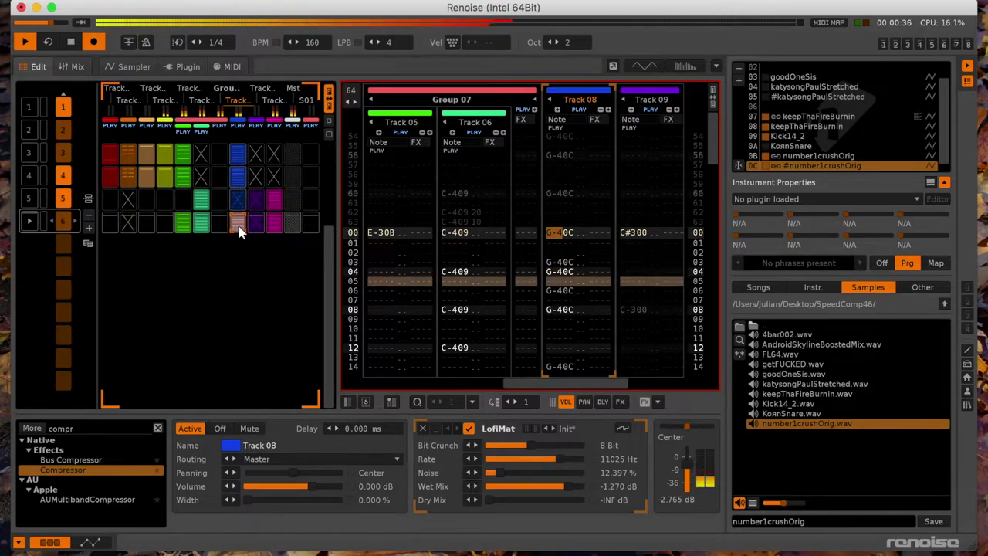
key(space)
Step: Try Track 04's C-3 block of instrument 07 in pattern 5, play it and clear the slot
click(164, 218)
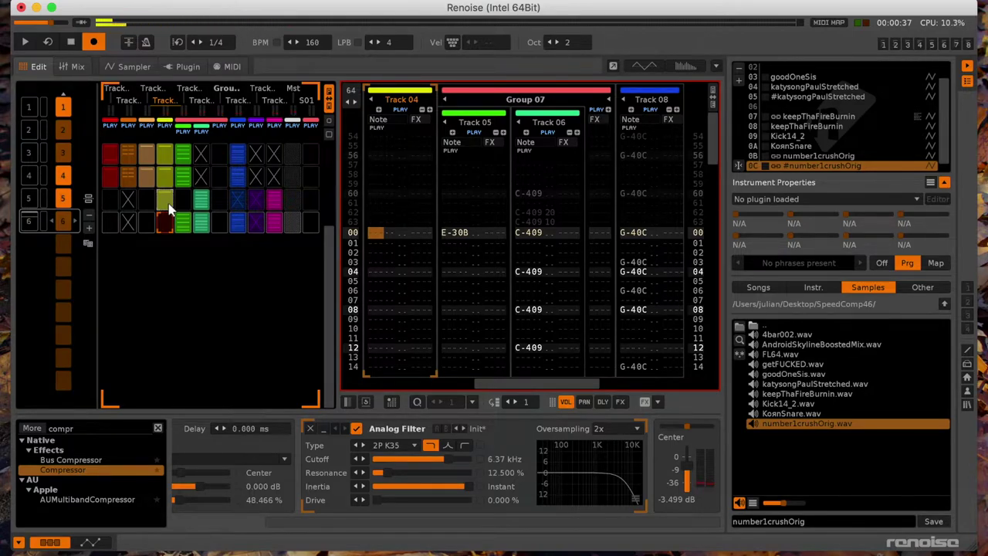
click(168, 203)
key(space)
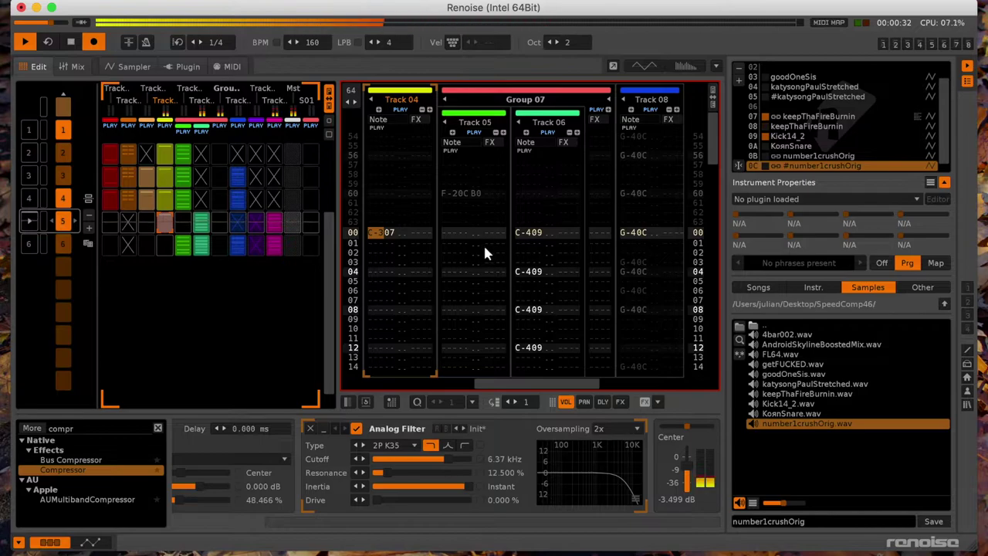
scroll(483, 247, left, 2)
key(space)
key(Delete)
Step: Copy Track 03's sliding G-3 block from the earlier patterns into pattern 5, mute Track 04's slot there and play on into pattern 6
drag(146, 203, 150, 223)
click(169, 224)
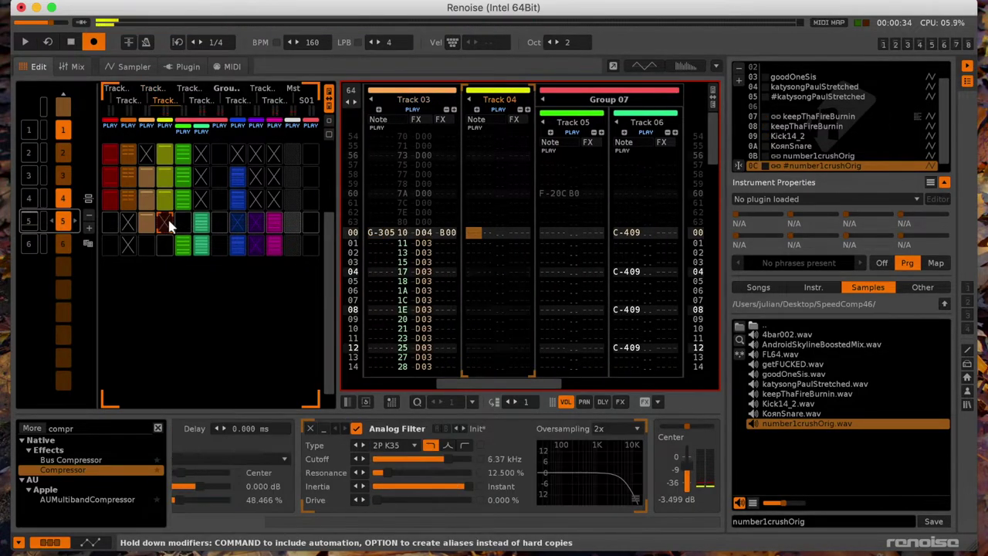
key(space)
alt+click(167, 218)
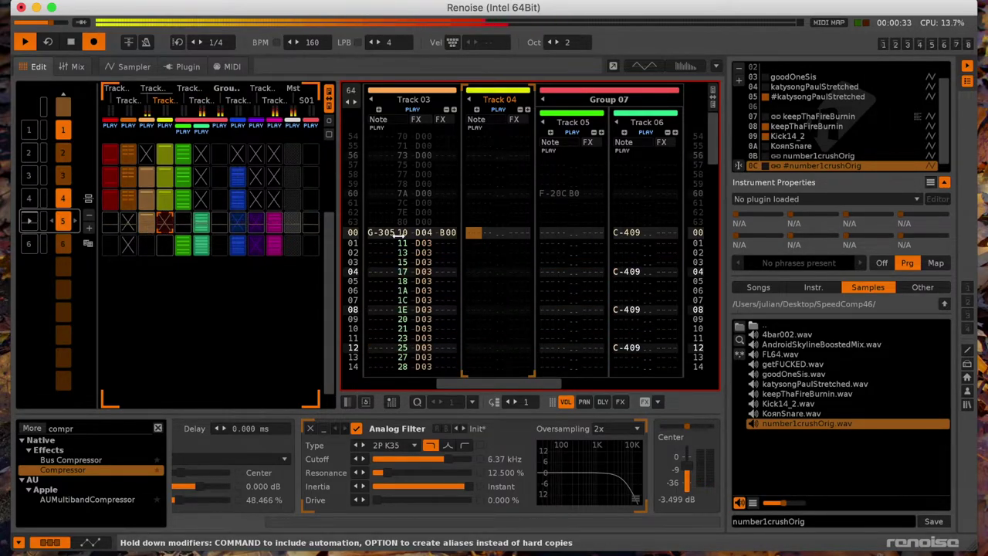
click(146, 176)
drag(146, 177, 149, 224)
key(Down)
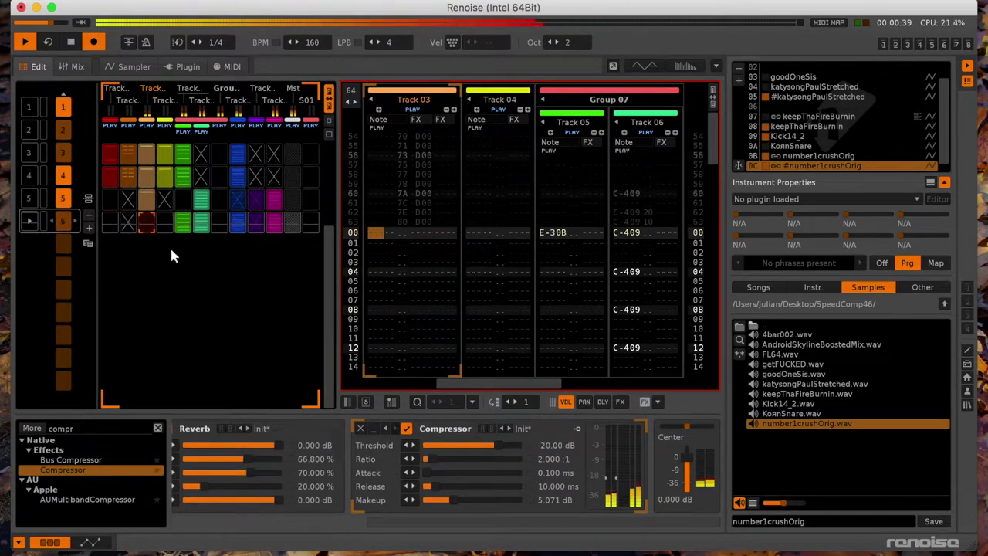
Step: Insert an empty pattern 7 with Track 03's slot muted and copy Track 01's D-4 block from pattern 4 into it
click(86, 231)
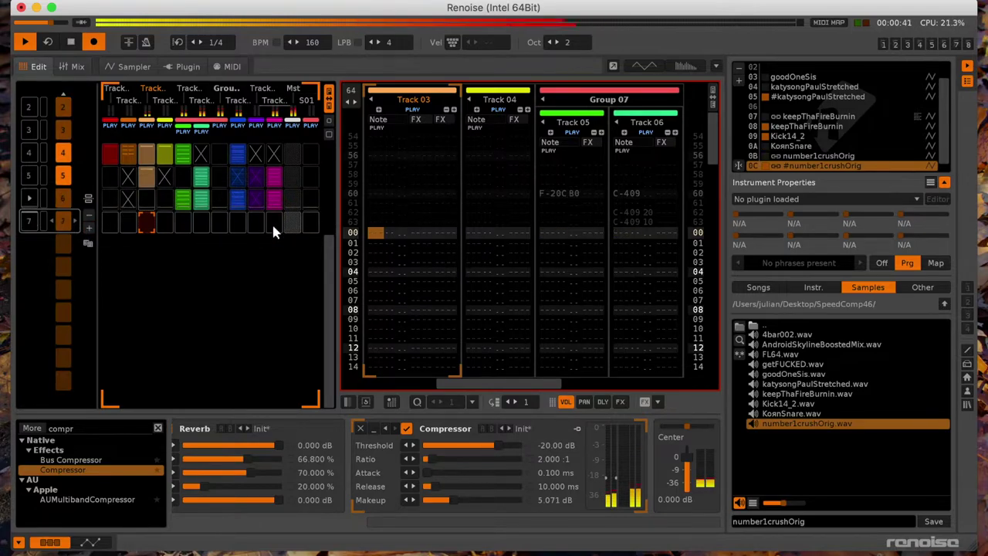
middle_click(156, 220)
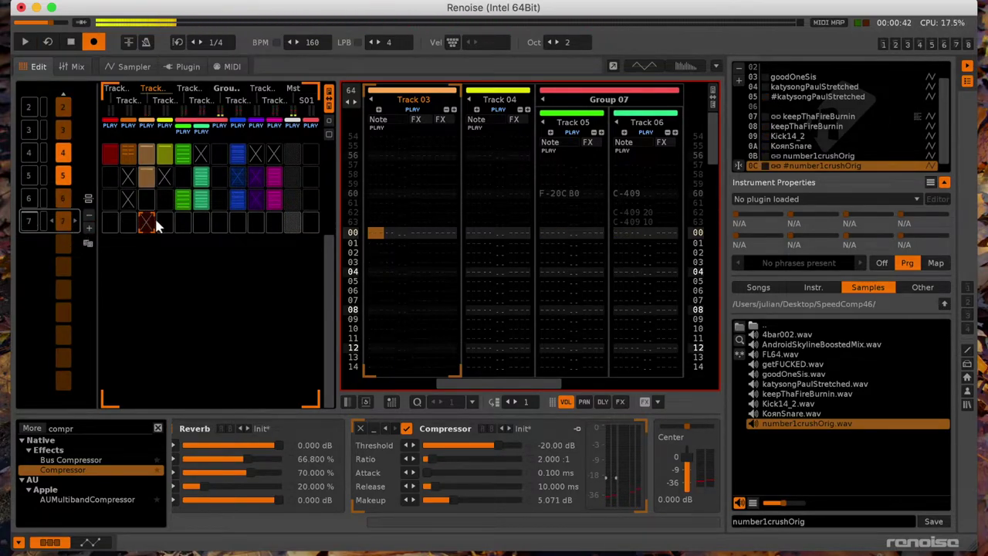
click(111, 158)
click(107, 217)
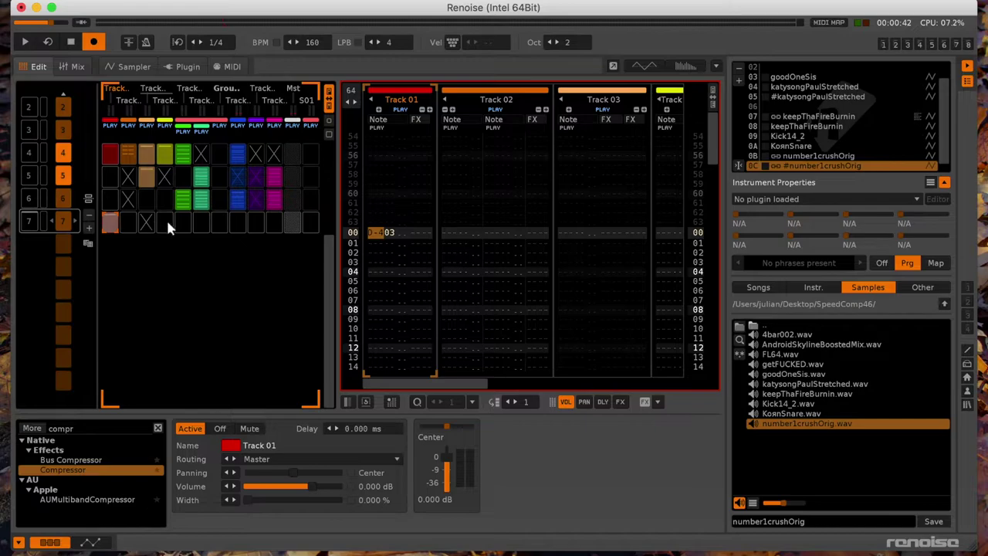
Step: Copy Track 09's block from pattern 6 into pattern 7 and clear all of its notes
click(257, 199)
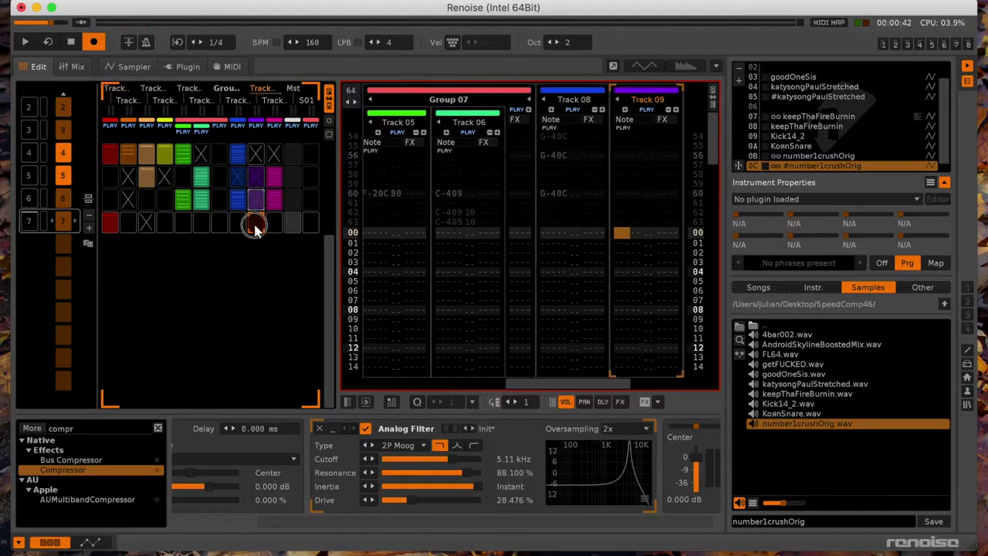
click(254, 221)
key(space)
click(628, 236)
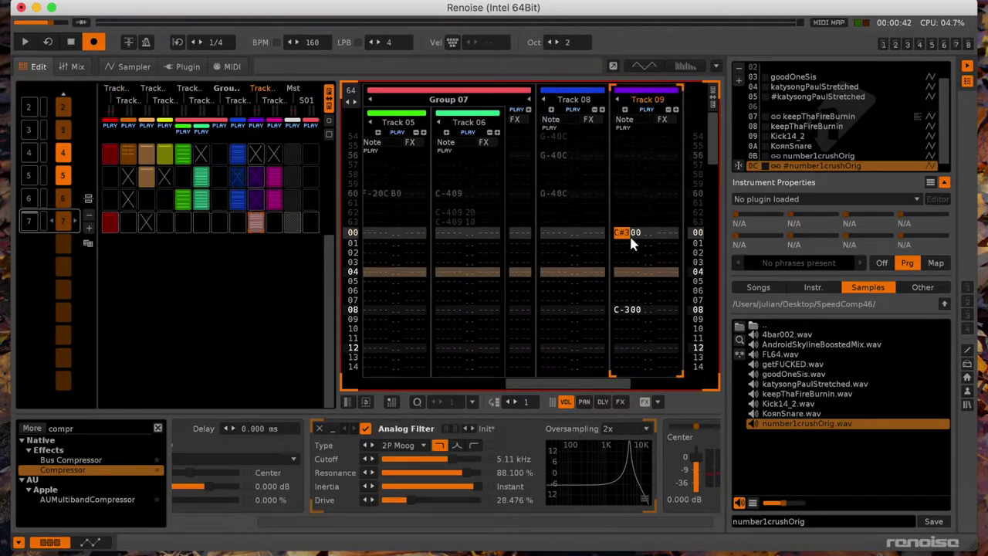
key(shift+End)
key(Delete)
Step: Enter a C-2 note of instrument 00 4bar002 on line 00 of Track 09 in pattern 7 and play it back
key(Home)
key(z)
key(Up)
key(alt+Up)
key(alt+Up)
key(alt+Down)
key(alt+Down)
key(alt+Down)
key(alt+Up)
key(alt+Up)
key(alt+Up)
key(alt+Up)
key(alt+Up)
key(alt+Up)
key(alt+Up)
key(alt+Up)
key(alt+Up)
key(alt+Up)
key(alt+Up)
key(alt+Up)
key(alt+Up)
key(z)
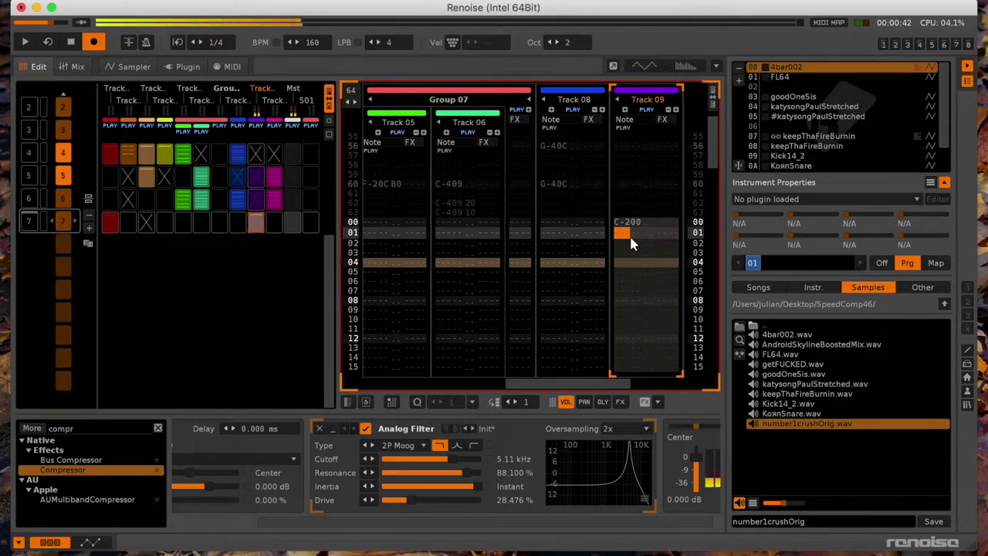
key(space)
key(shift+Tab)
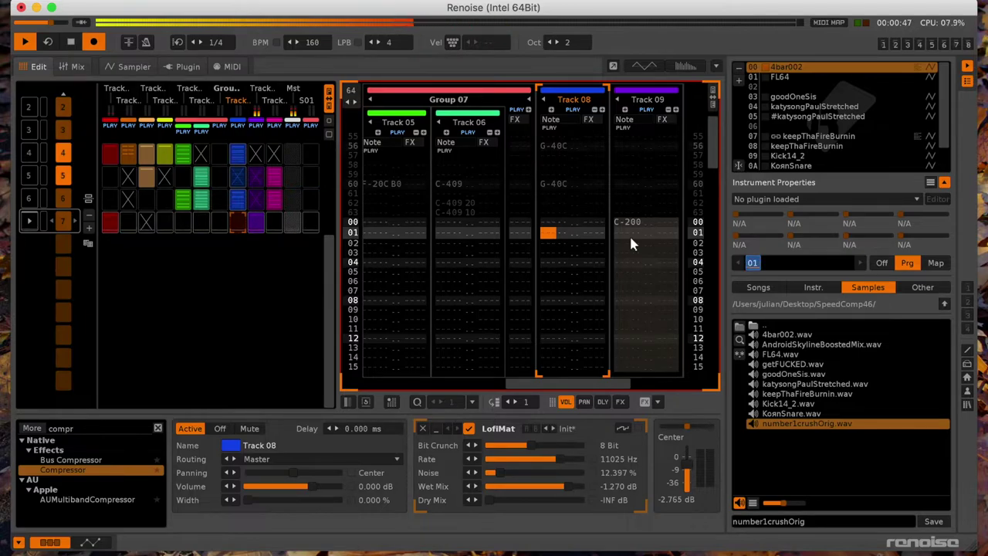
key(space)
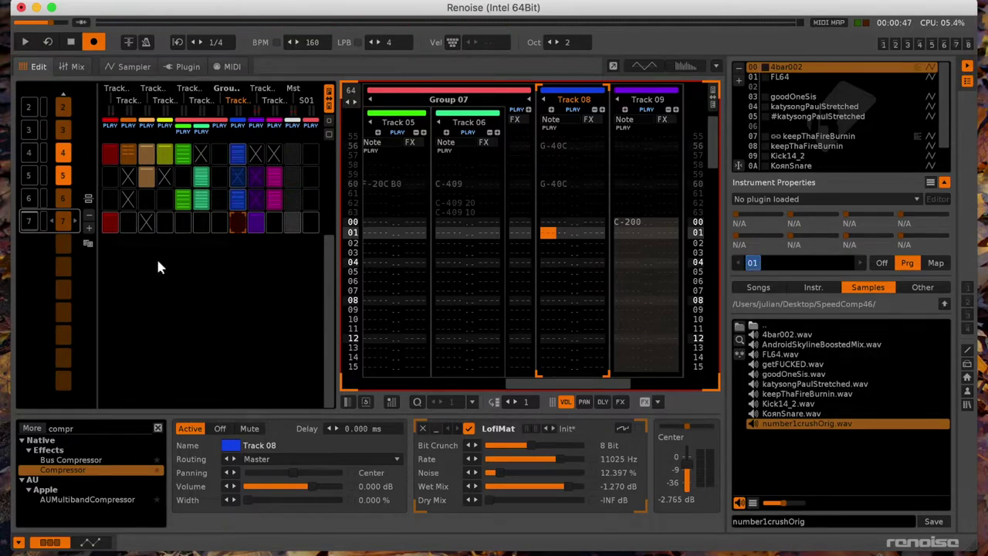
Step: Duplicate pattern 7 as pattern 8, copy pattern 6's Track 05 and Track 06 blocks into it and play it
click(87, 246)
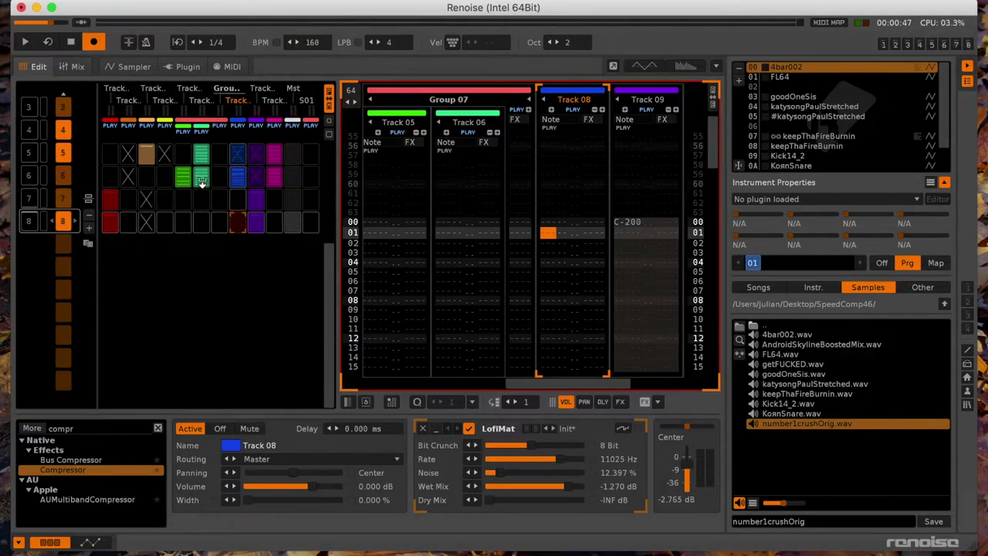
click(182, 221)
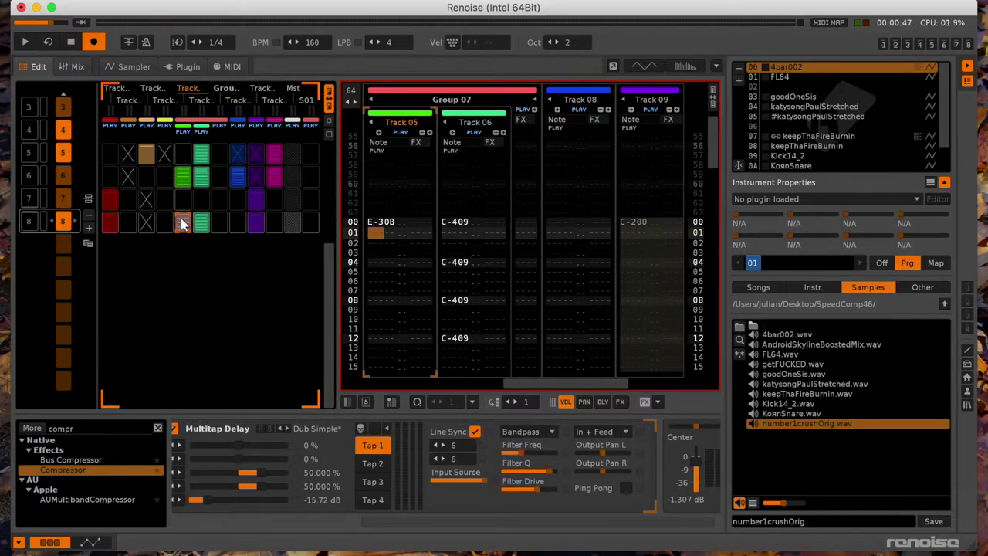
key(space)
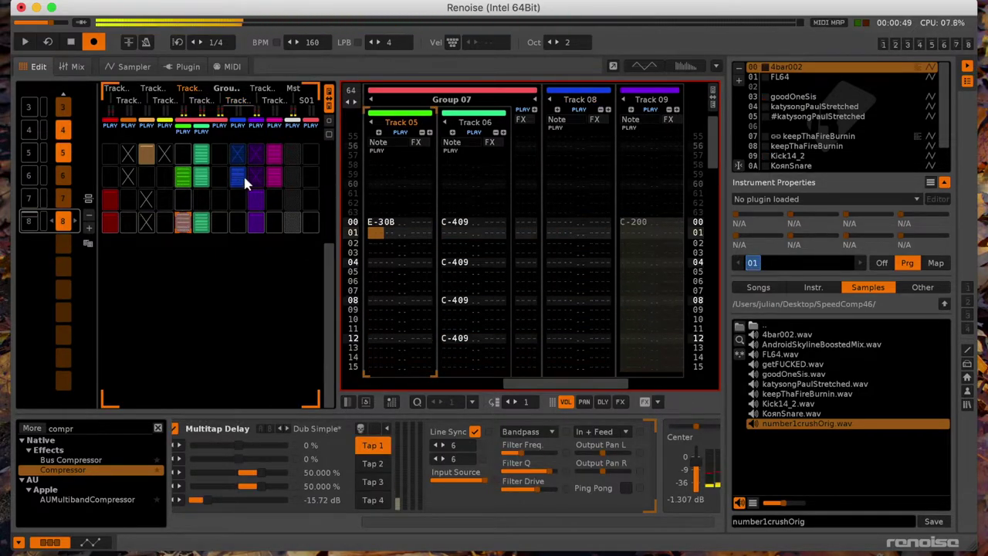
Step: Copy Track 10's block from pattern 6 into pattern 8 and play it back
click(277, 222)
key(space)
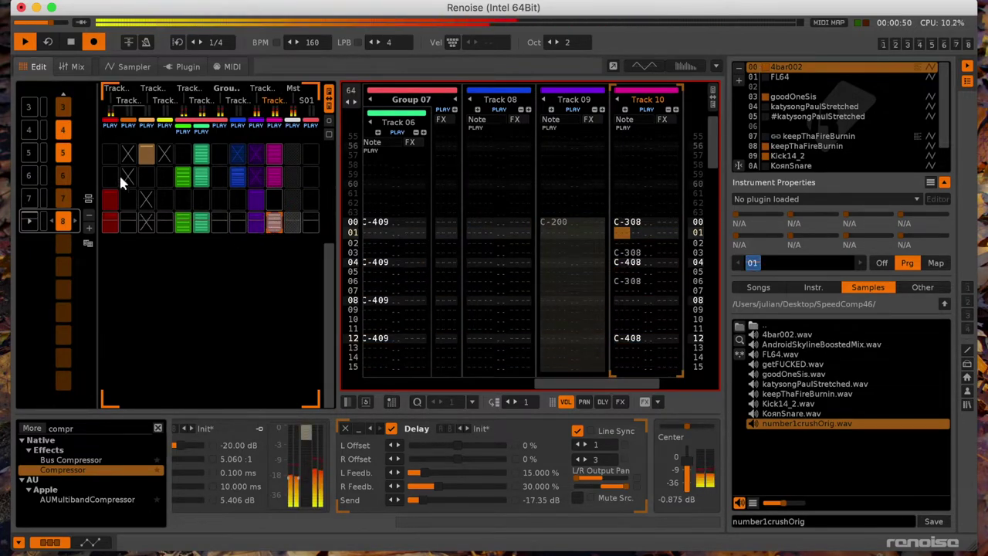
scroll(120, 237, up, 1)
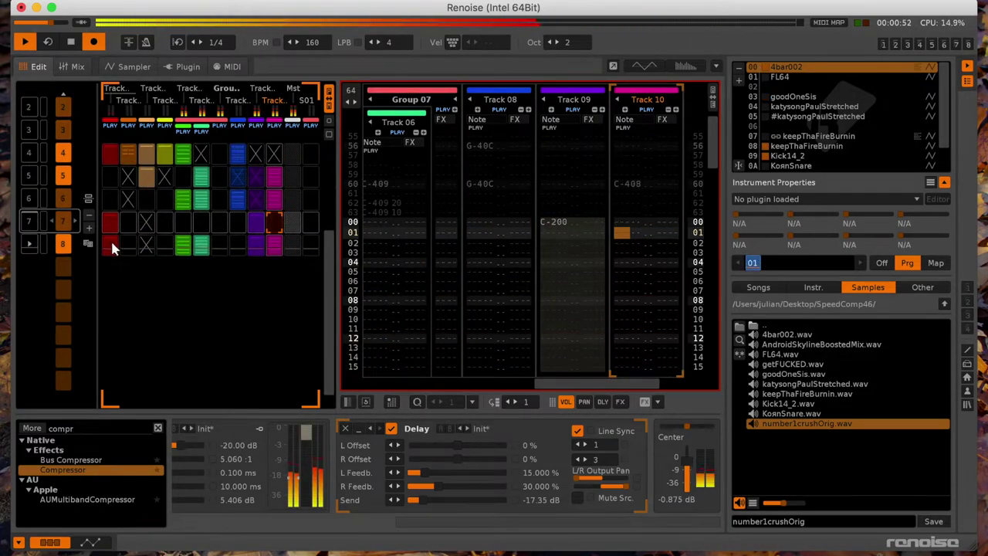
key(space)
Step: Copy an earlier pattern's Track 01 block into pattern 8, and play pattern 7 with its Track 01 D-4 note selected
scroll(110, 185, up, 2)
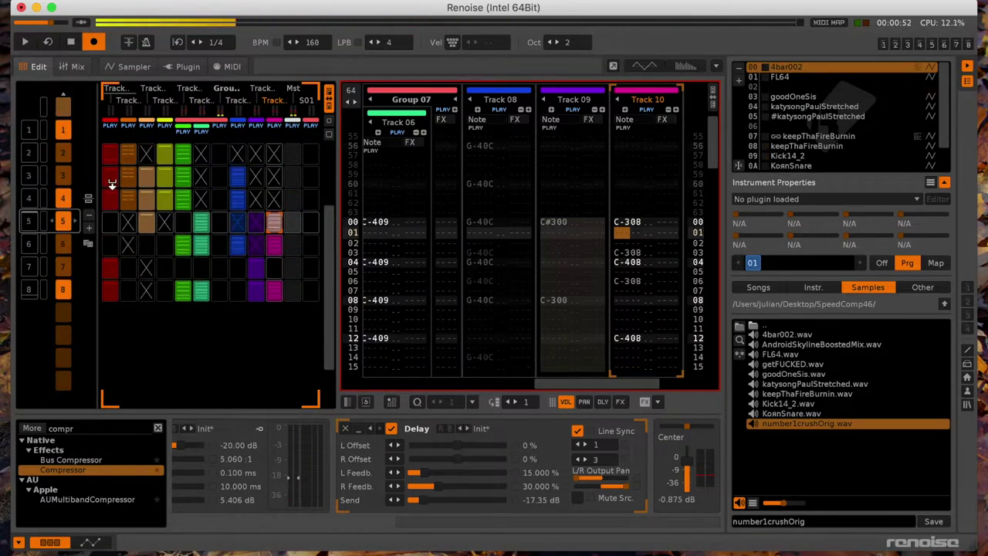
click(110, 182)
scroll(112, 281, down, 3)
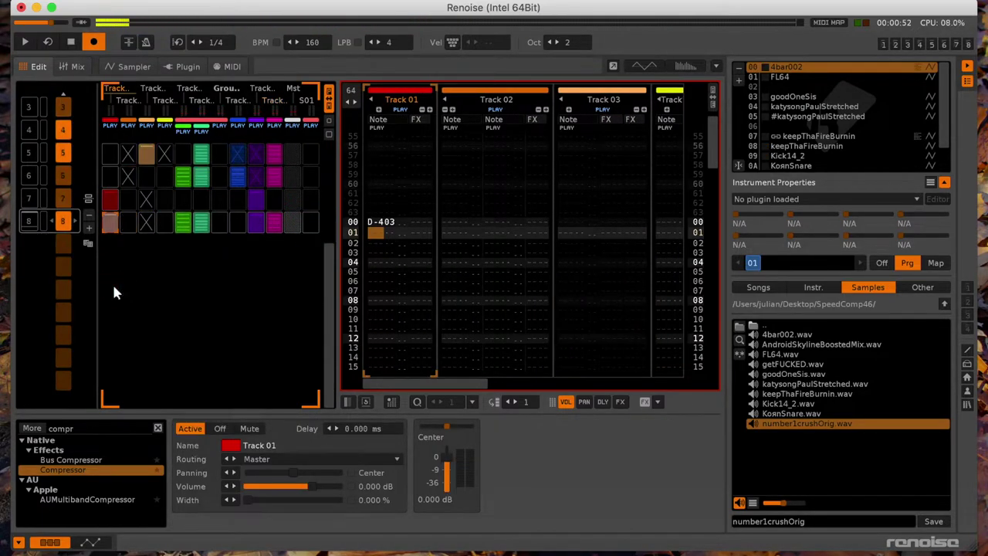
click(110, 201)
key(space)
click(378, 224)
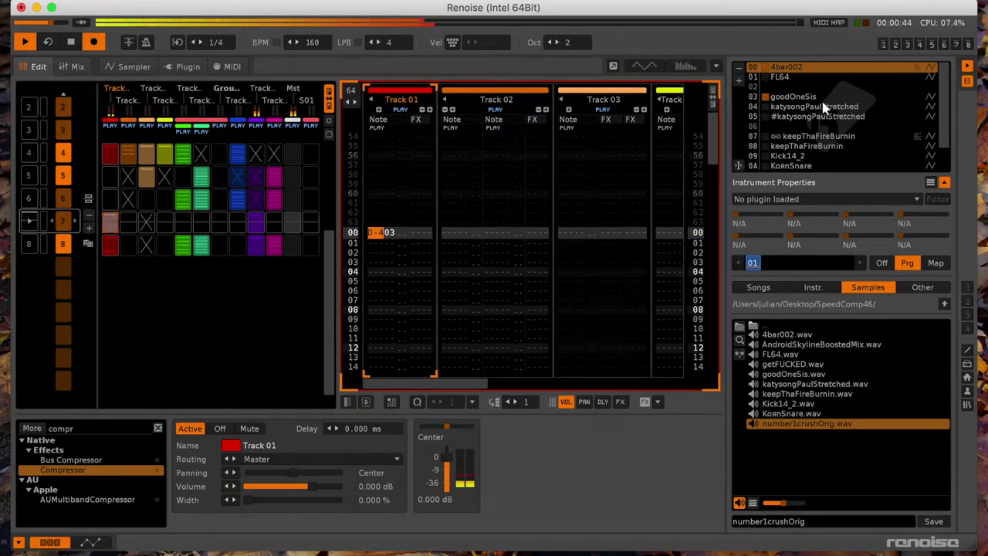
Step: Browse the instruments during playback and open instrument 01 FL64 in the sample waveform editor
scroll(827, 146, down, 13)
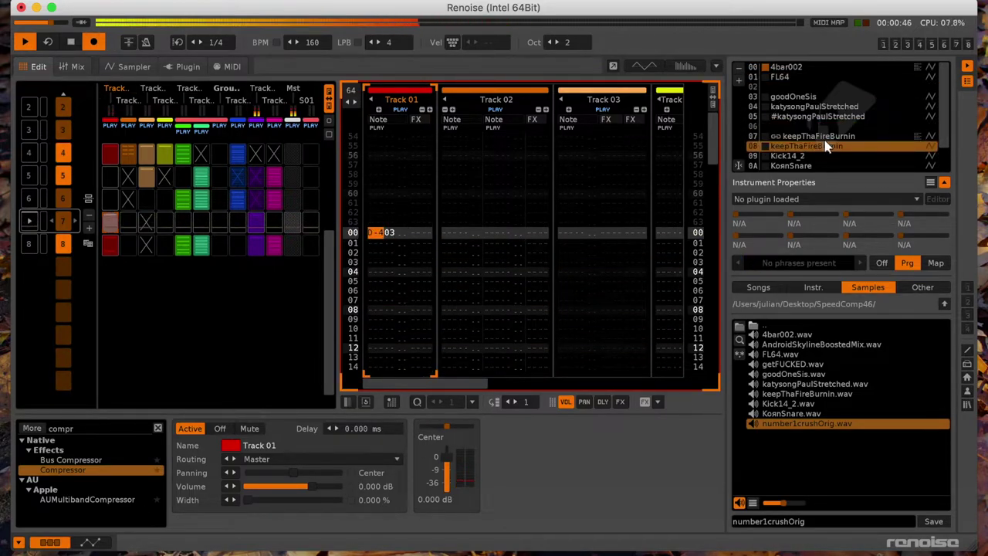
scroll(826, 146, up, 11)
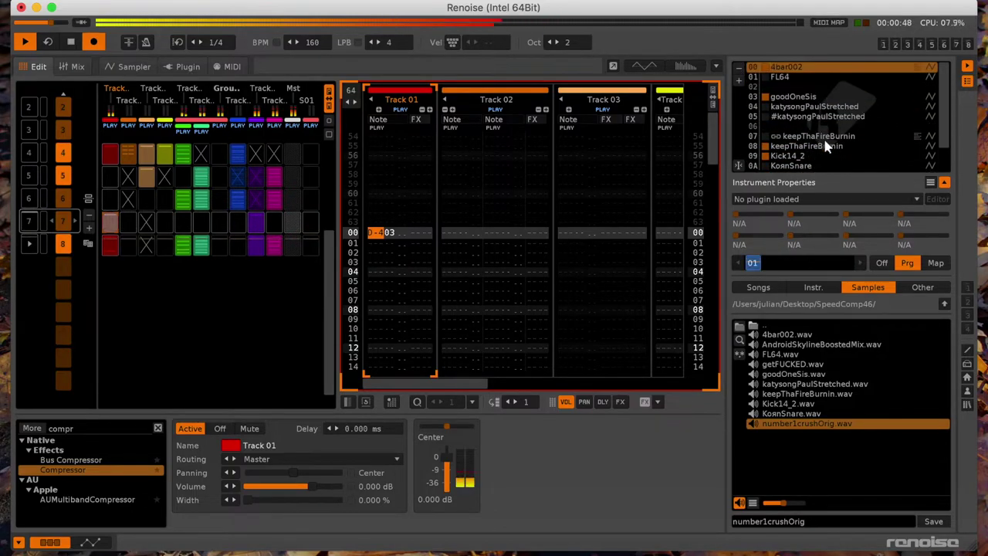
double_click(792, 76)
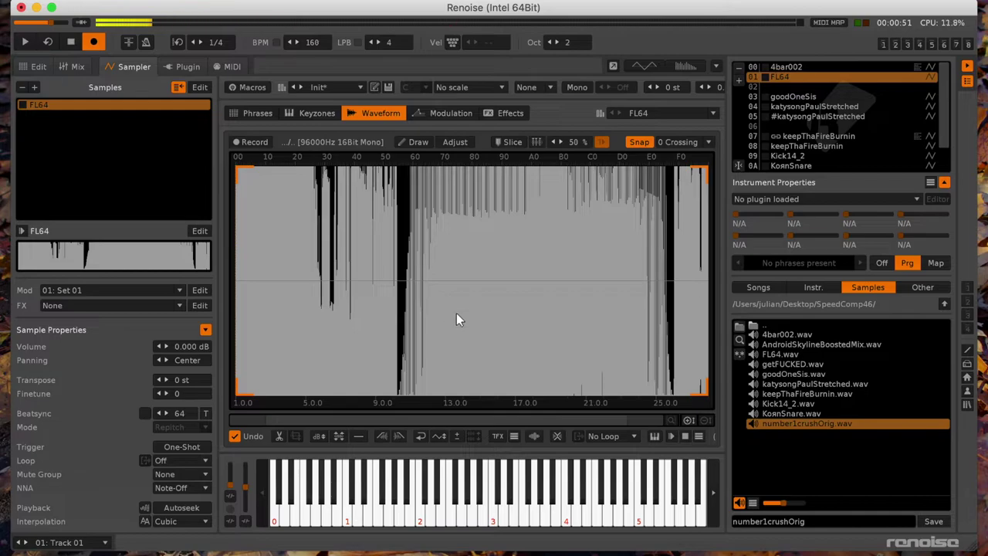
Step: Trim the FL64 sample twice down to a very short section and remove its DC offset
key(i)
mouse_move(394, 315)
mouse_down()
mouse_move(800, 304)
mouse_move(455, 316)
mouse_up()
key(super+t)
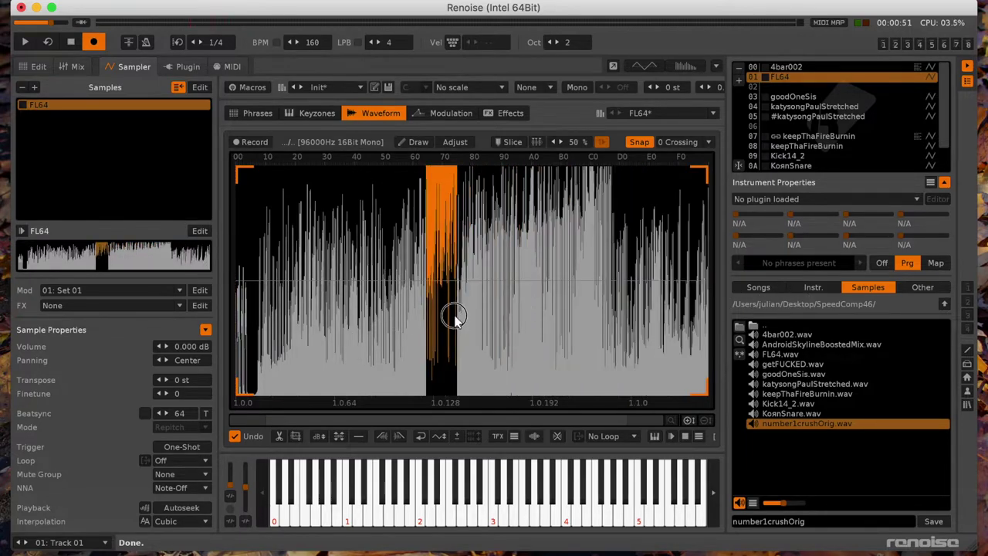
key(super+t)
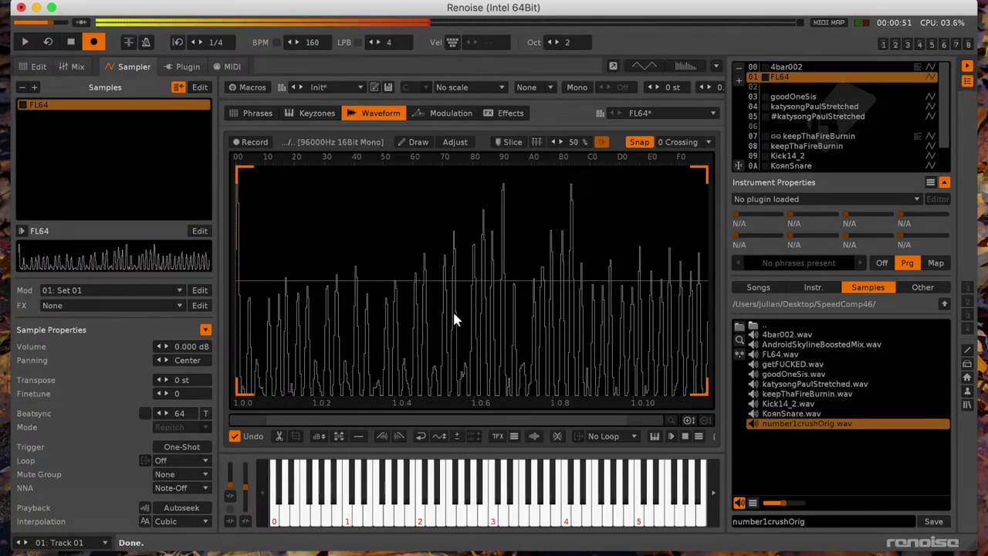
click(444, 437)
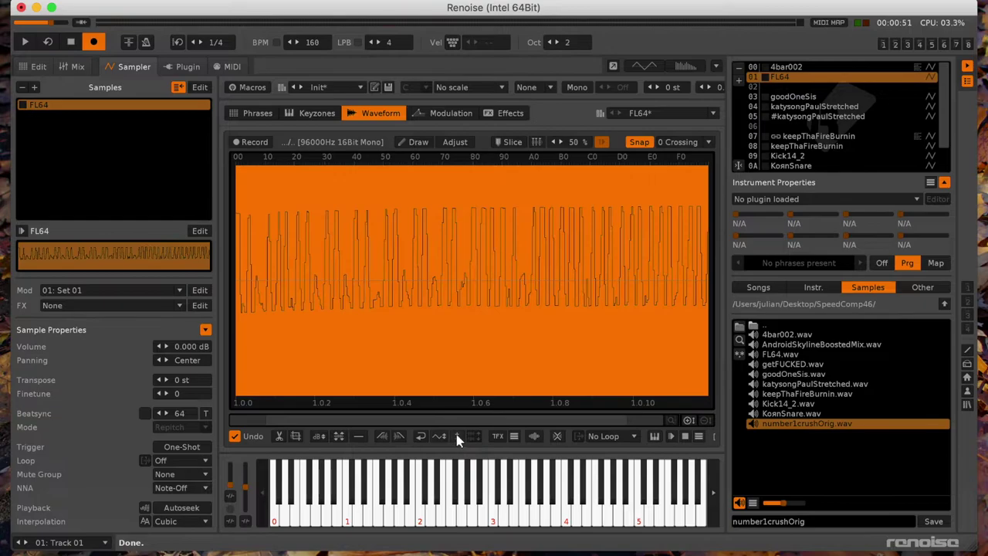
Step: Fill Track 02 of pattern 7 with consecutive C-3 notes of instrument 01, one on every line
click(26, 69)
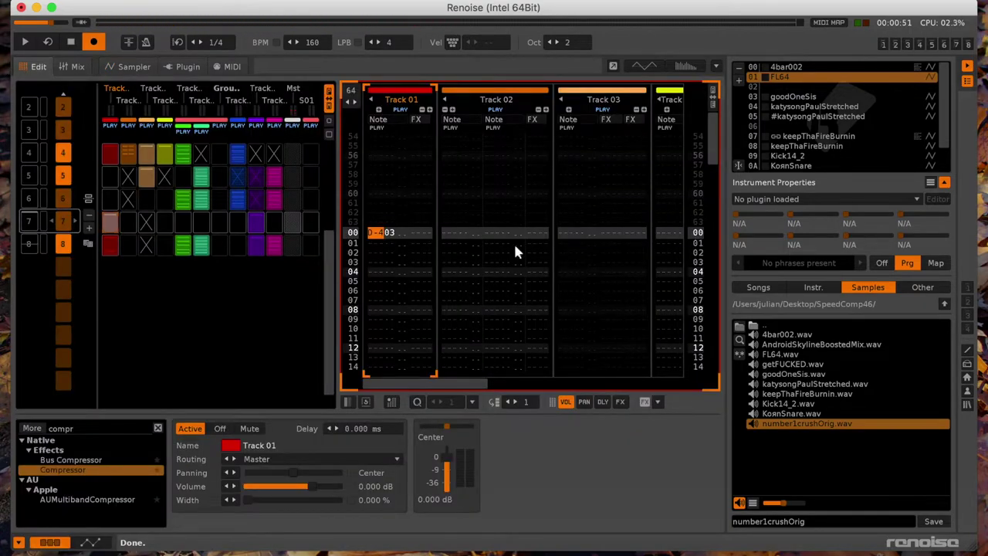
key(Tab)
key(q)
key(q)
key(q)
key(q)
key(q)
key(q)
key(q)
key(q)
key(q)
key(q)
key(q)
key(q)
key(q)
key(q)
key(q)
key(q)
key(q)
key(q)
key(q)
key(q)
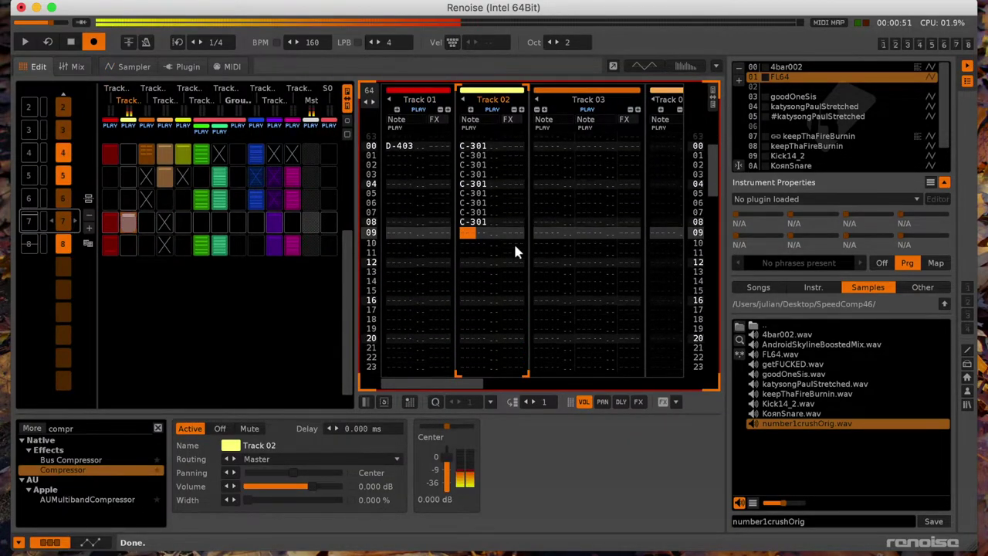
key(q)
key(q)
key(q)
key(q)
key(q)
key(q)
key(q)
key(q)
key(q)
key(q)
key(q)
key(q)
key(q)
key(q)
key(q)
key(q)
key(q)
key(q)
key(q)
key(q)
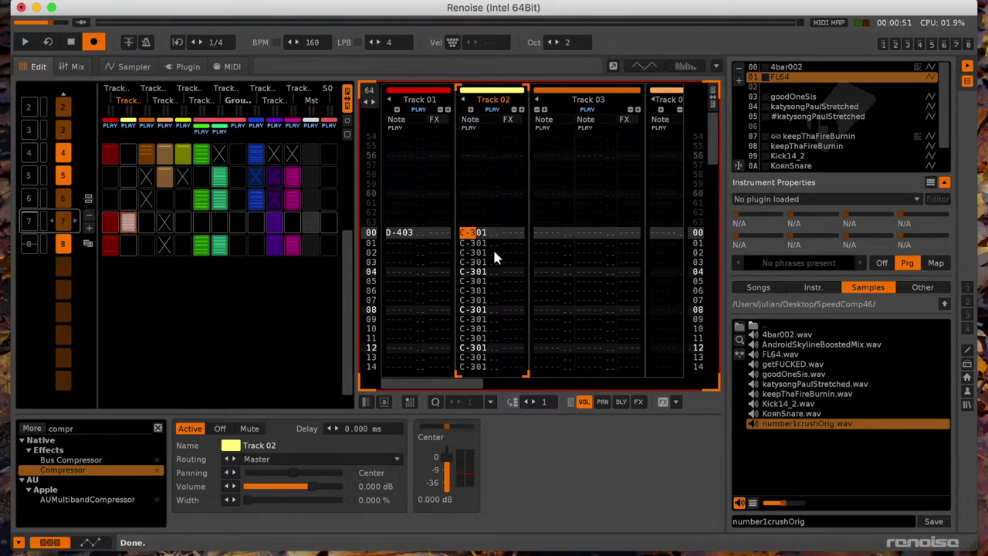
Step: Lower Track 02's output level to -4.915 dB and play pattern 7
click(502, 234)
drag(446, 463, 447, 472)
key(space)
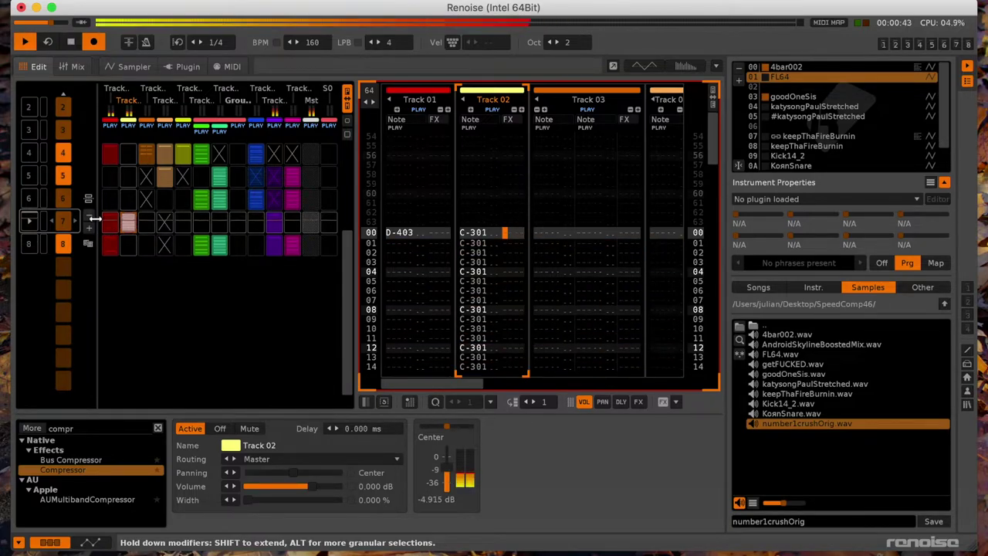
Step: Copy Track 02's block from pattern 7 into pattern 8 and restart playback
click(129, 229)
key(space)
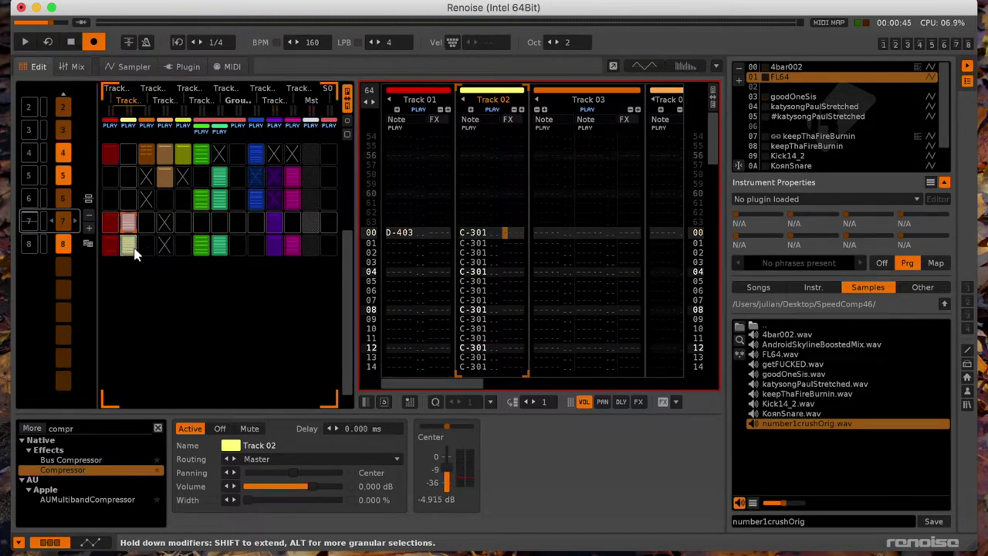
key(space)
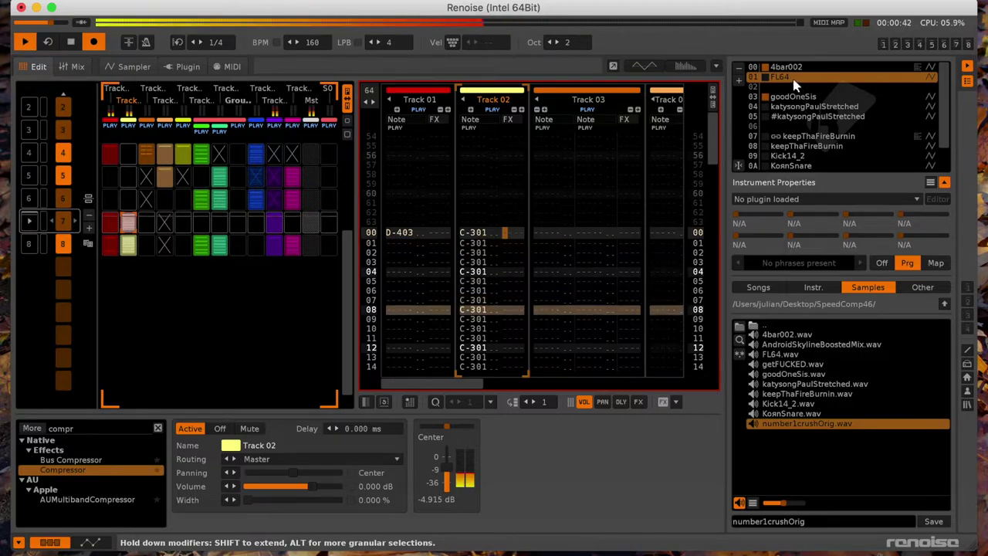
Step: Apply a Decimator filter in the FL64 instrument's modulation set and set its Frequency input to 0.520 during playback
double_click(795, 77)
click(437, 113)
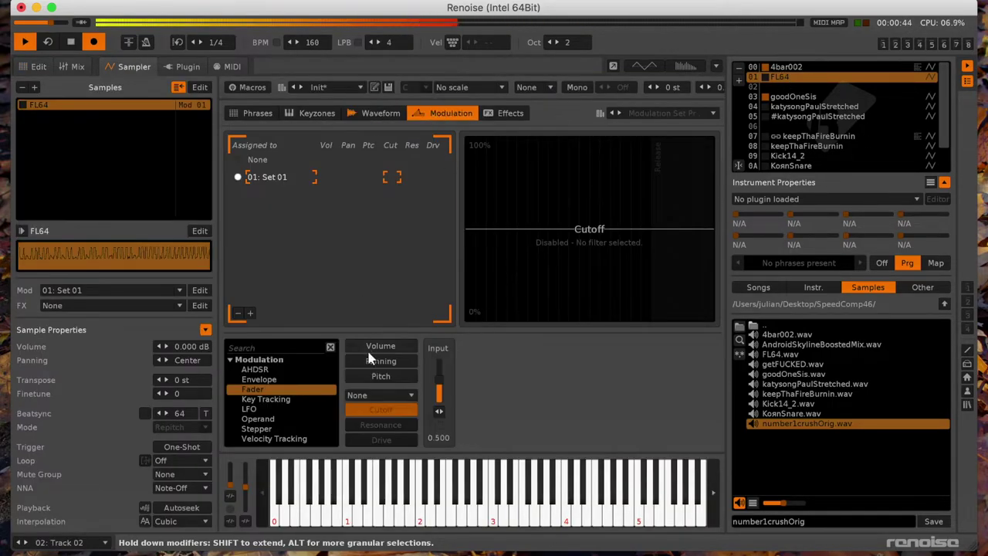
click(382, 395)
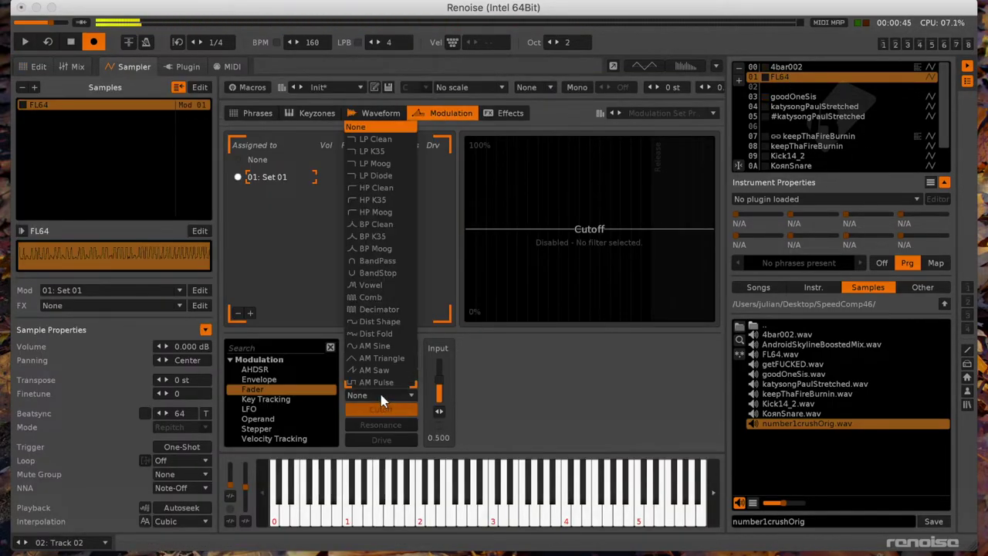
click(380, 322)
key(space)
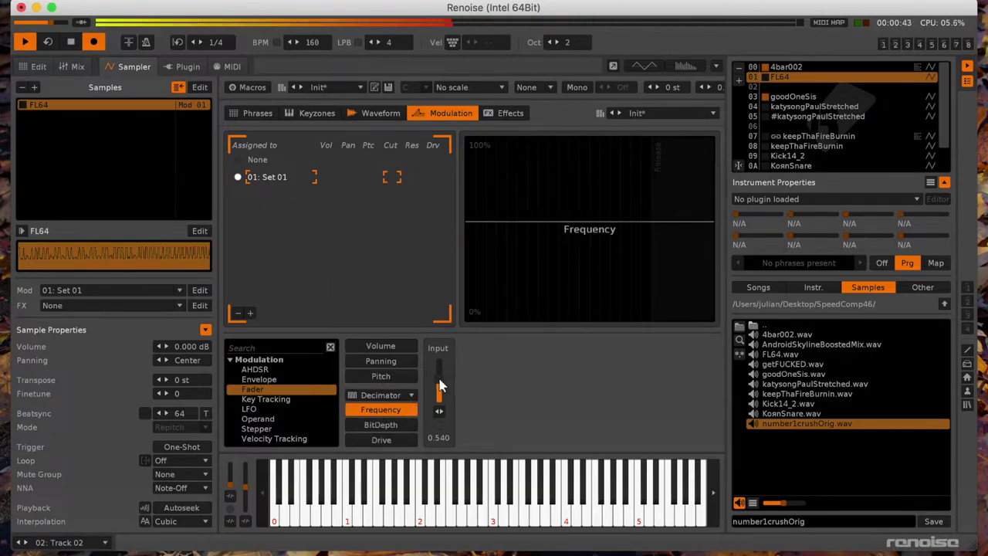
drag(440, 386, 440, 381)
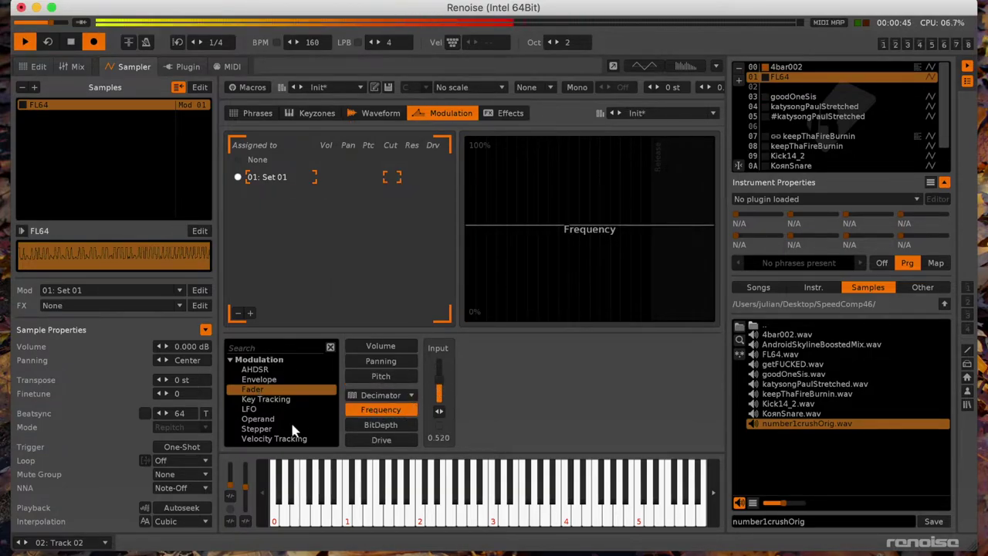
Step: Add an LFO to the Decimator's Frequency, using the random waveform at 0.0772 Hz
double_click(261, 417)
double_click(259, 409)
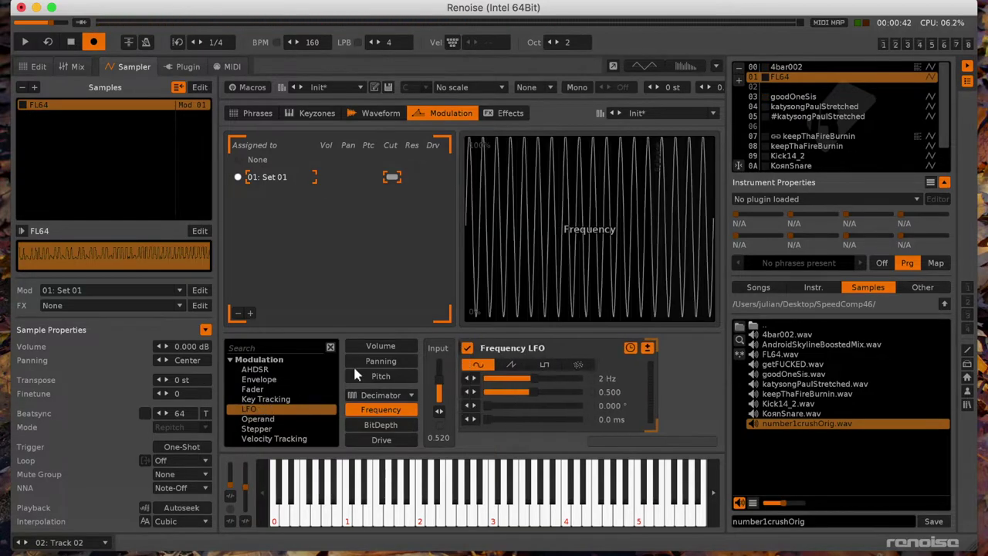
click(647, 365)
drag(598, 378, 556, 379)
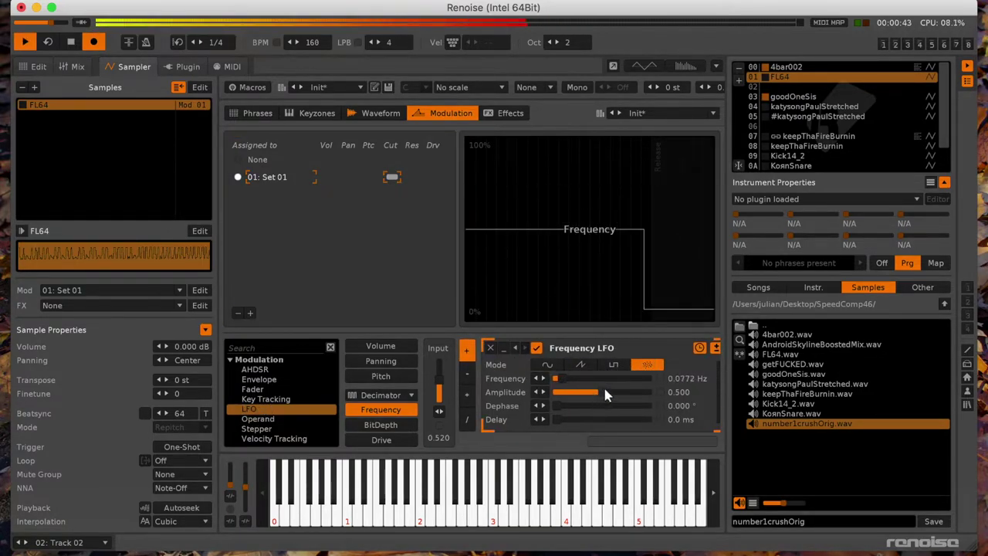
Step: Search the effects for "delay", add a Multitap Delay to Track 02 and play the pattern
click(34, 66)
key(space)
click(91, 430)
text(delay)
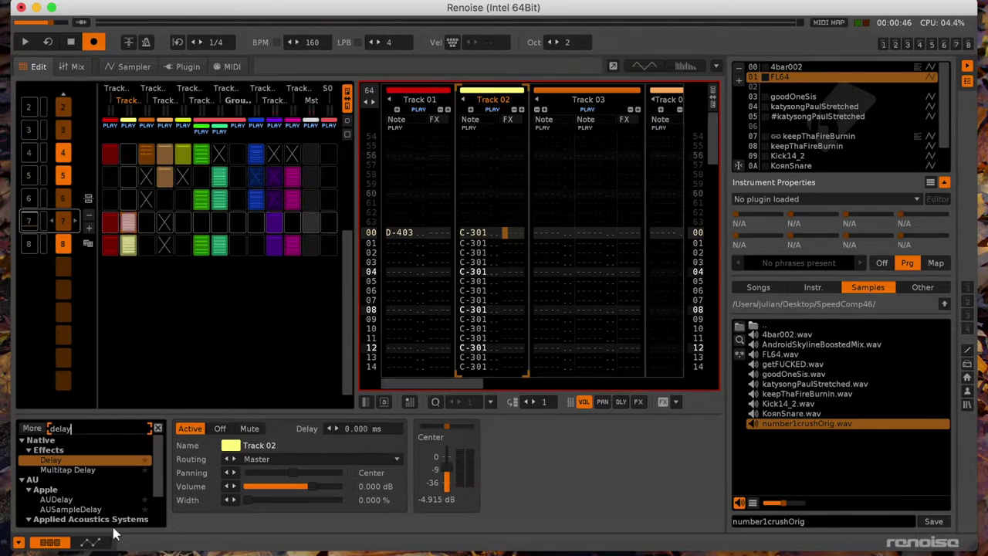
click(91, 470)
double_click(91, 470)
key(space)
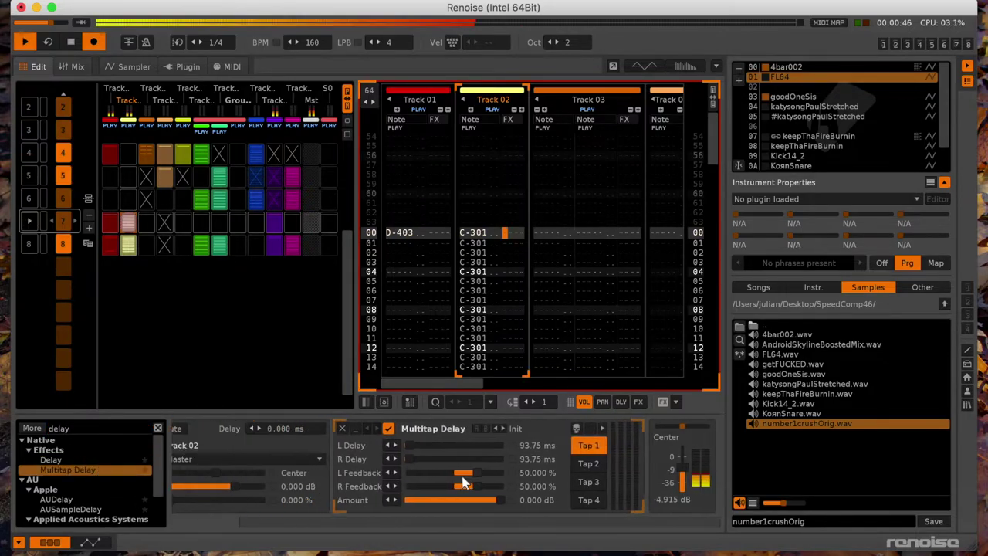
Step: Load the Dub Simple preset in the Multitap Delay and lower Tap 1's amount to -9.510 dB
click(506, 428)
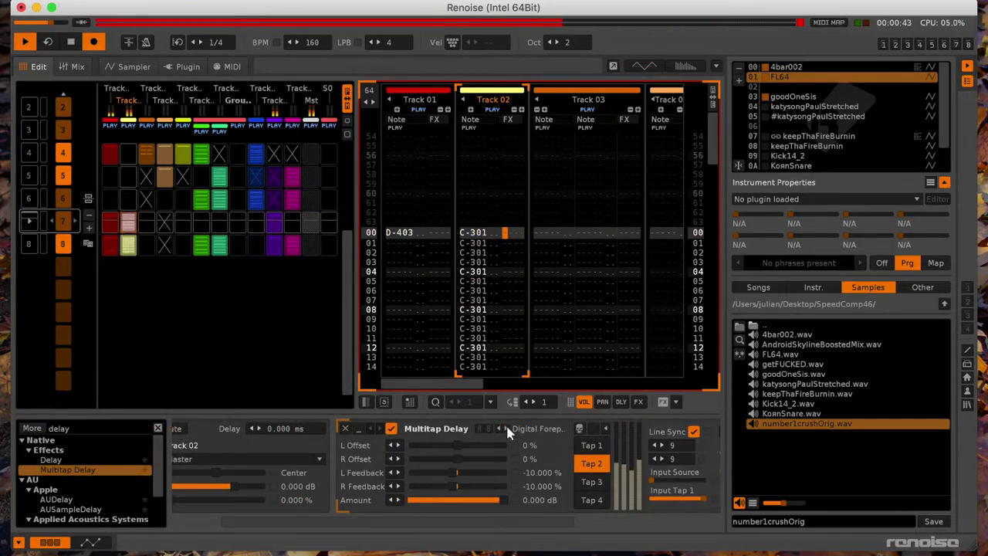
click(505, 428)
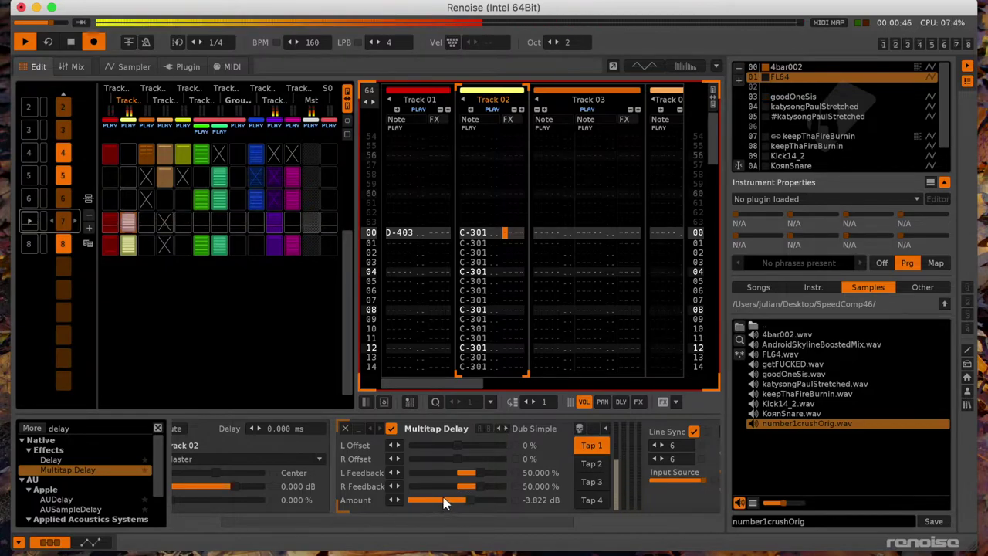
drag(444, 502, 440, 500)
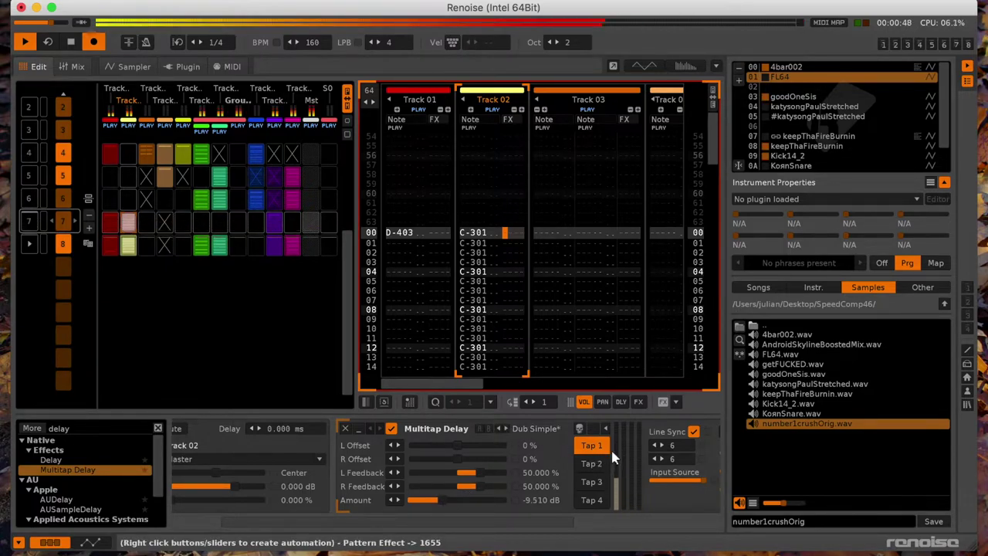
Step: Spread Tap 1's two output pans in the Multitap Delay apart to left and right while playing the pattern
key(space)
drag(507, 520, 679, 520)
key(space)
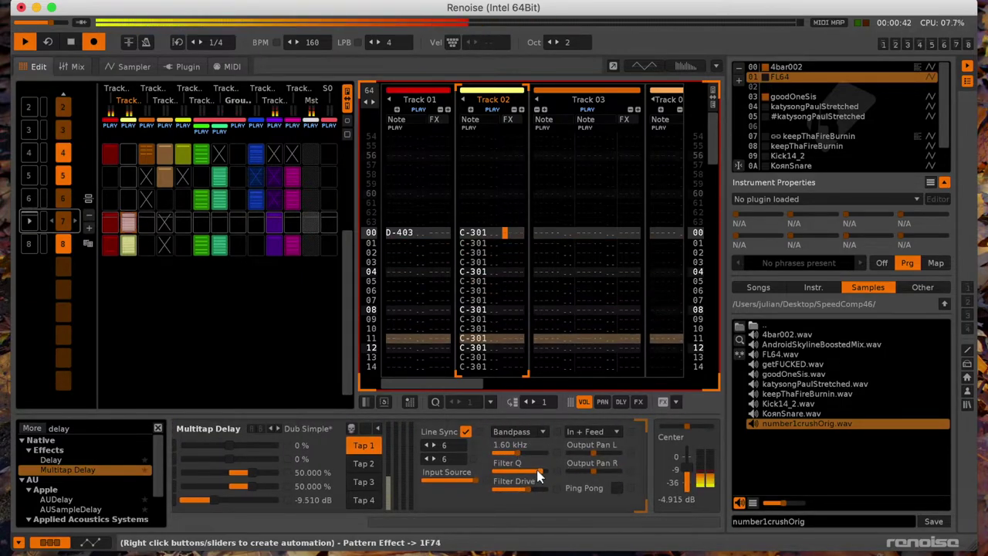
drag(591, 449, 541, 461)
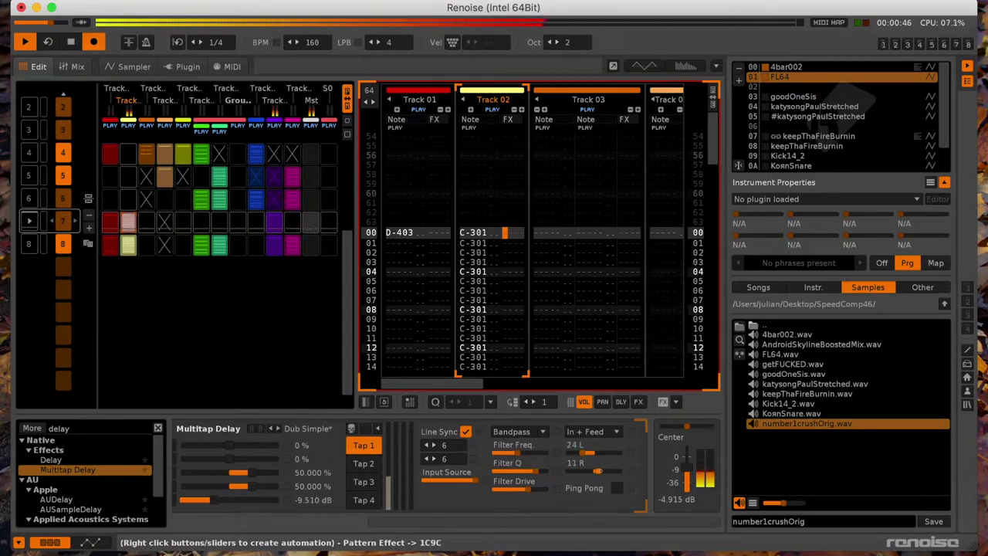
key(space)
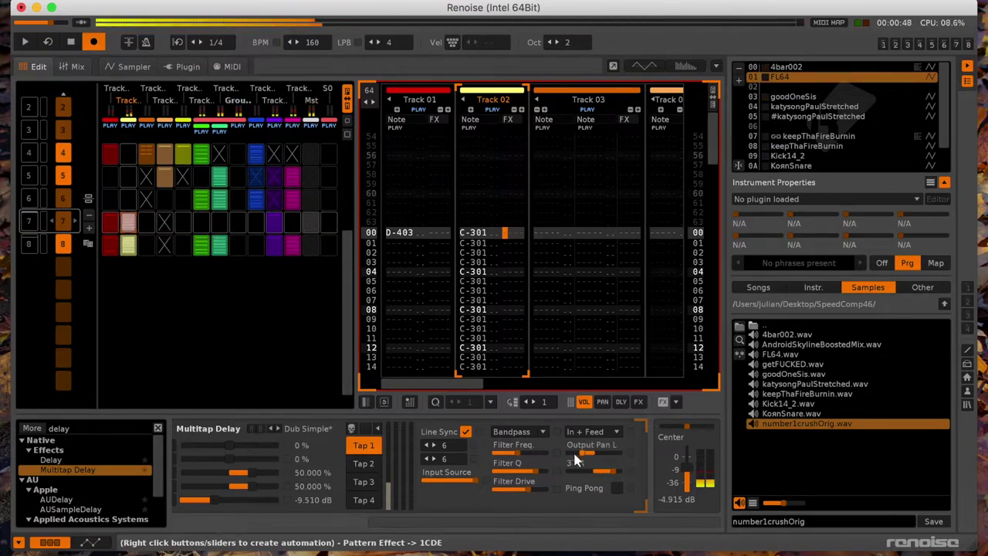
key(space)
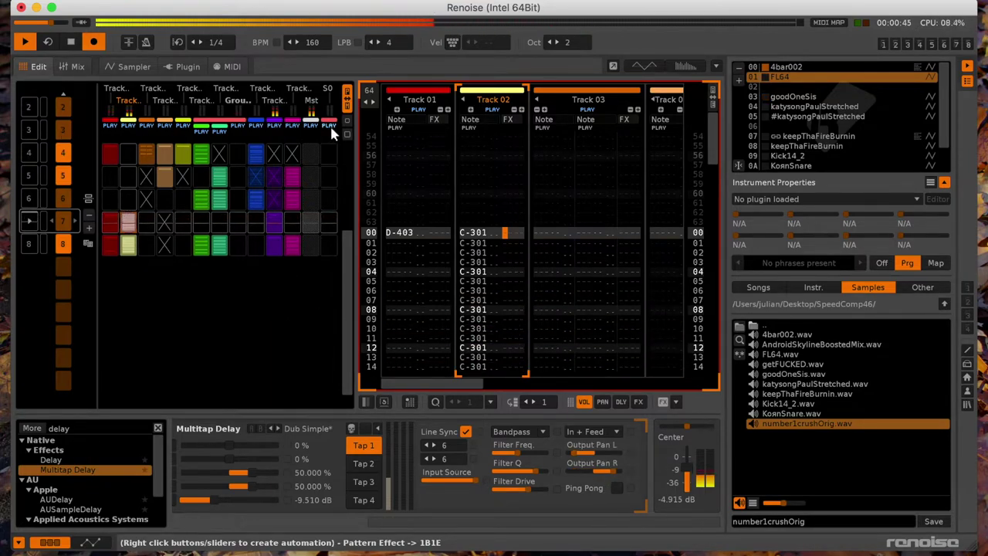
Step: Mute the Track 07 and Track 11 blocks in pattern 8, and duplicate it as pattern 9 with Track 07 unmuted
click(216, 249)
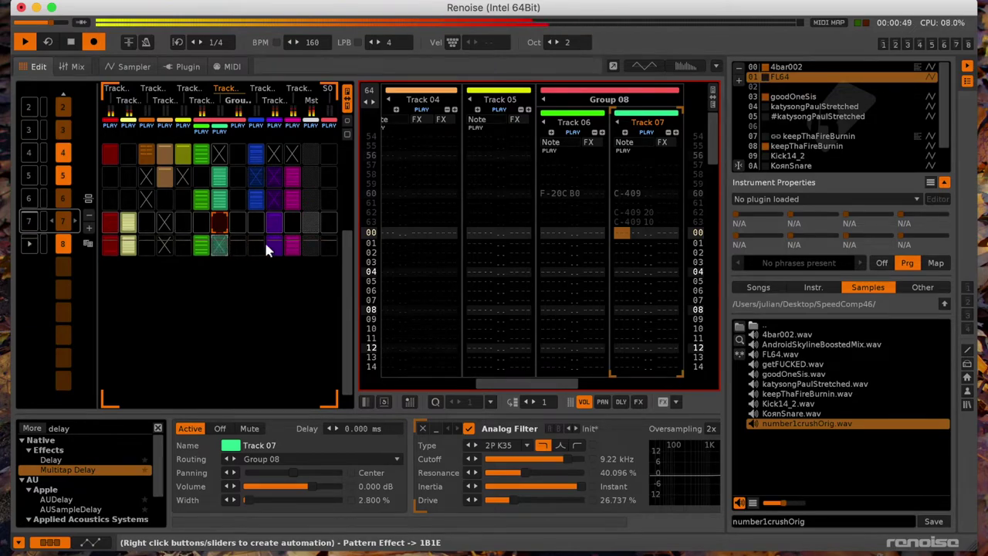
click(292, 249)
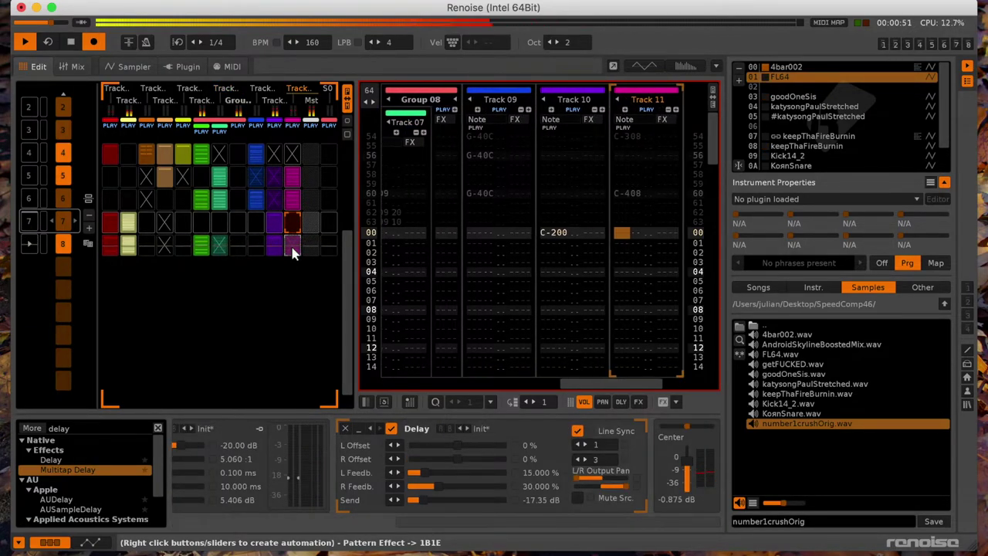
click(88, 243)
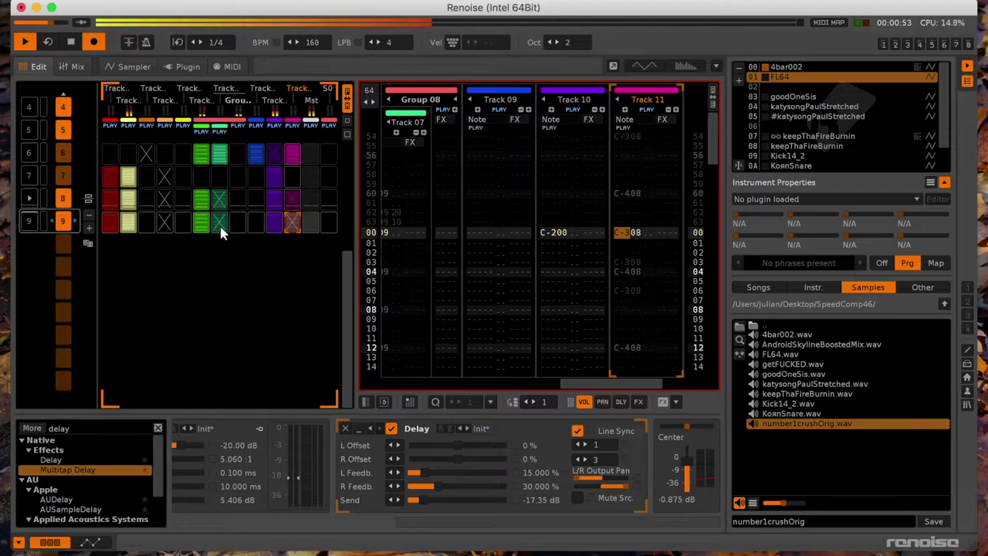
click(220, 230)
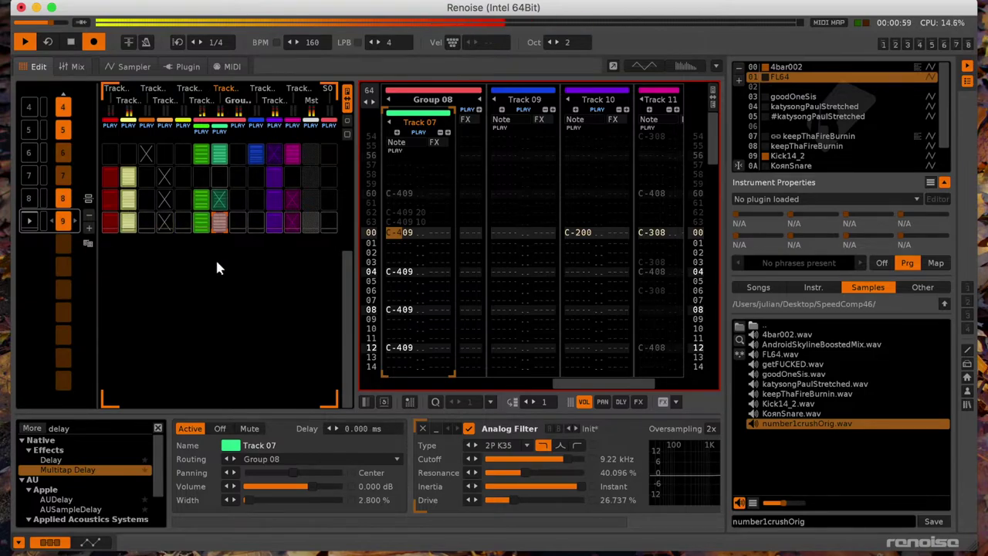
Step: Duplicate pattern 9 as pattern 10 and unmute the new pattern's Track 11 block while playing from pattern 9
key(space)
click(88, 245)
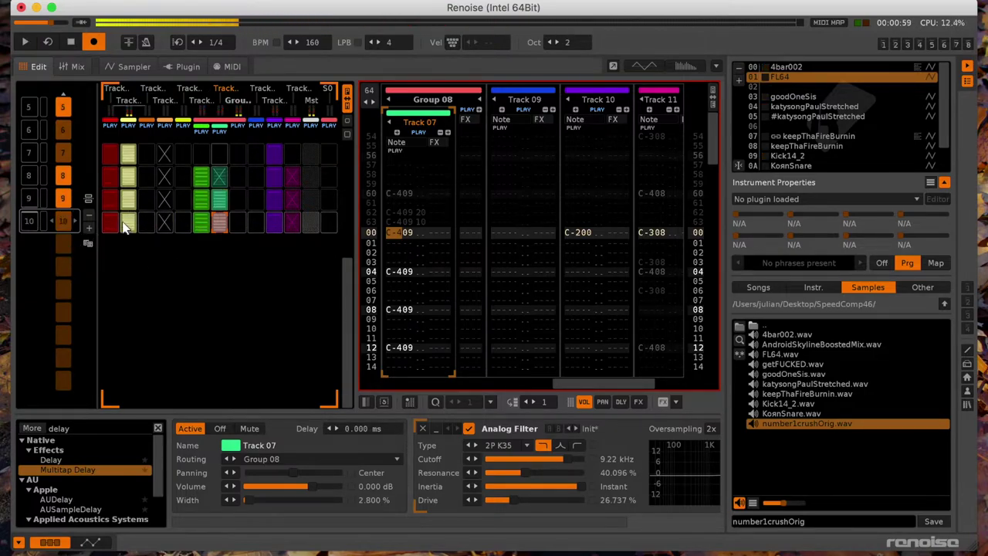
click(104, 189)
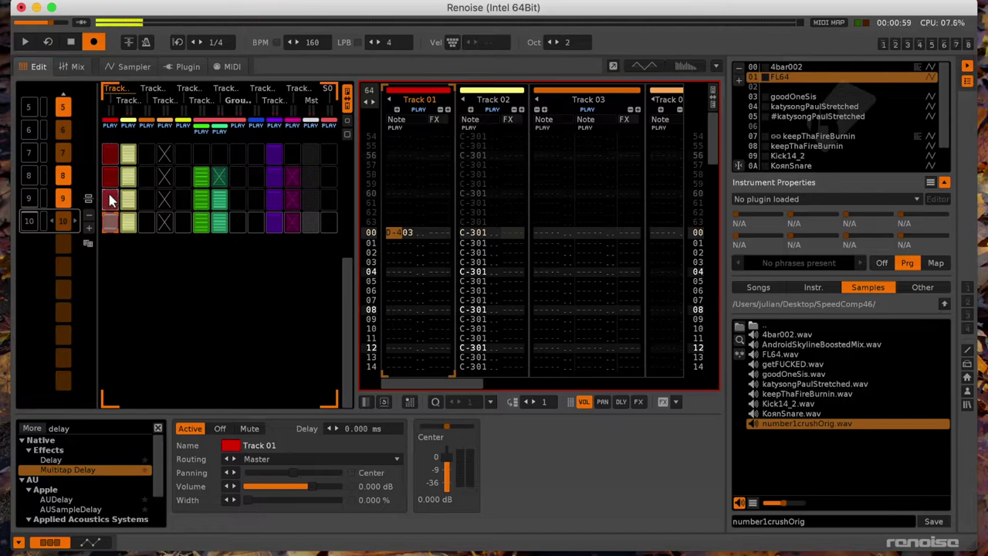
key(Up)
key(space)
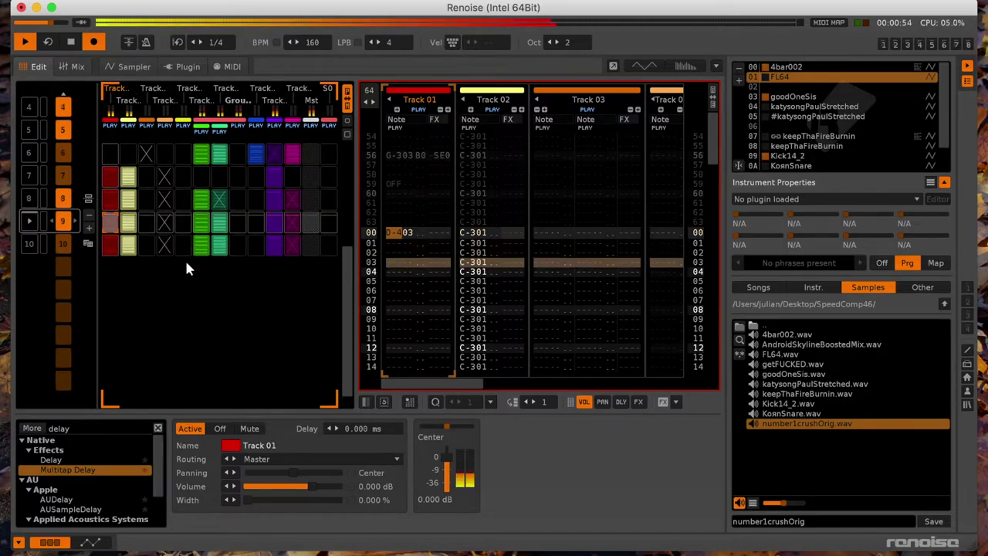
click(292, 245)
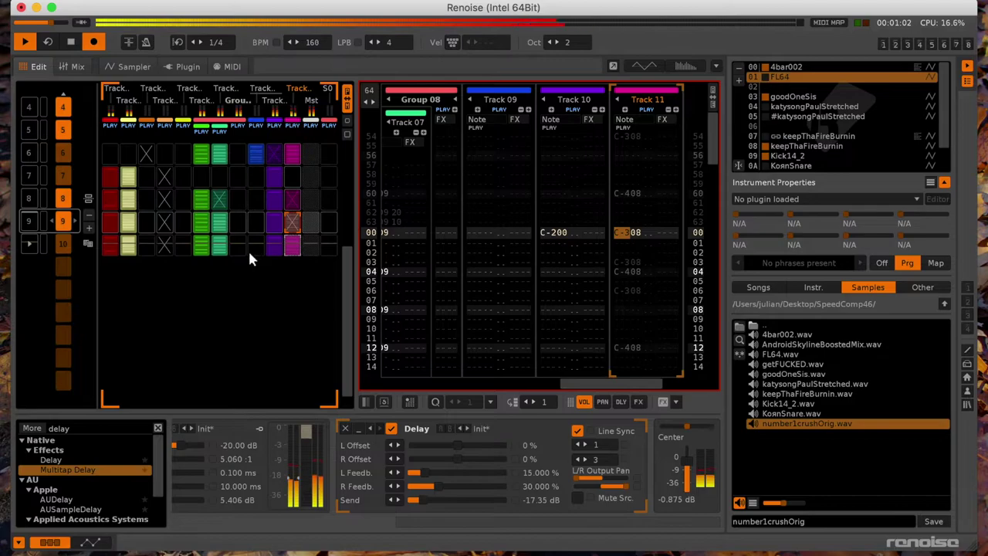
Step: Duplicate pattern 10 as pattern 11 and copy Track 09's block from pattern 6 into it
click(89, 244)
scroll(241, 226, up, 3)
click(255, 176)
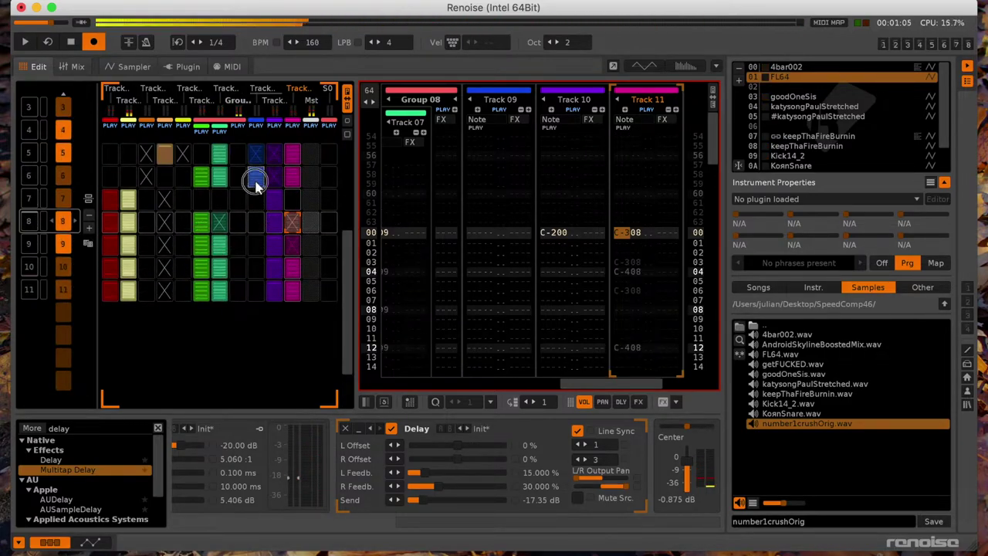
scroll(253, 288, down, 3)
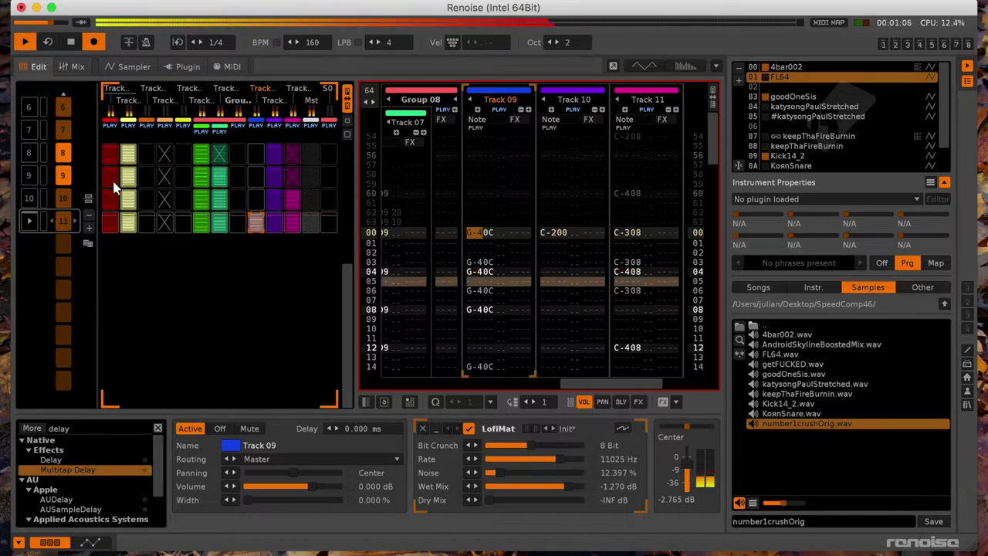
Step: Duplicate pattern 11 as pattern 12 during playback
click(110, 223)
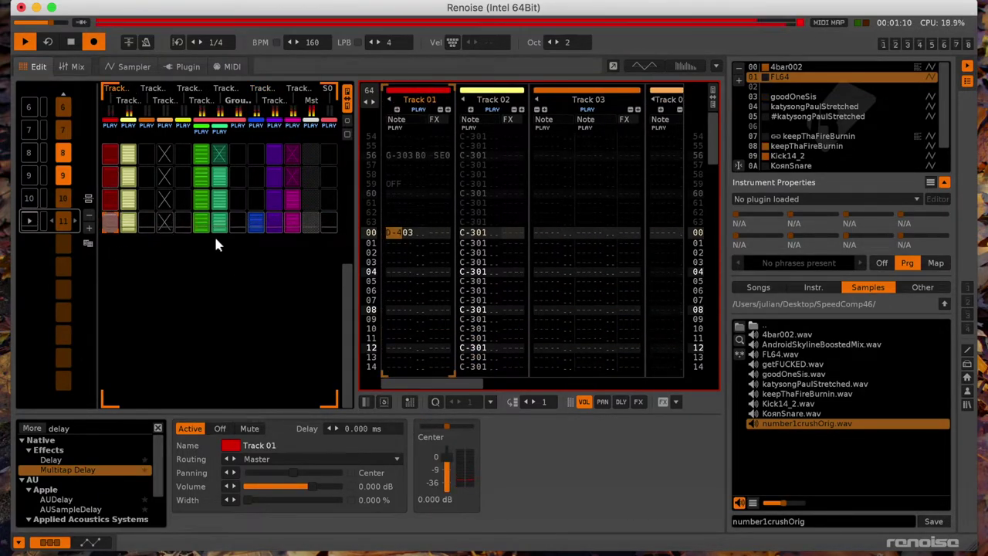
click(91, 247)
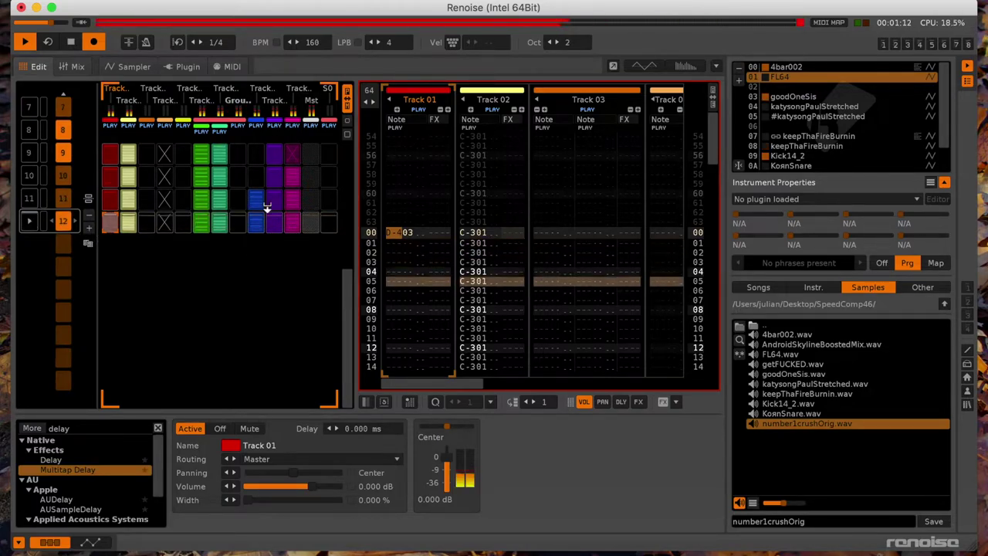
Step: Insert an empty pattern 13 and paste the Track 07 block into it
click(88, 228)
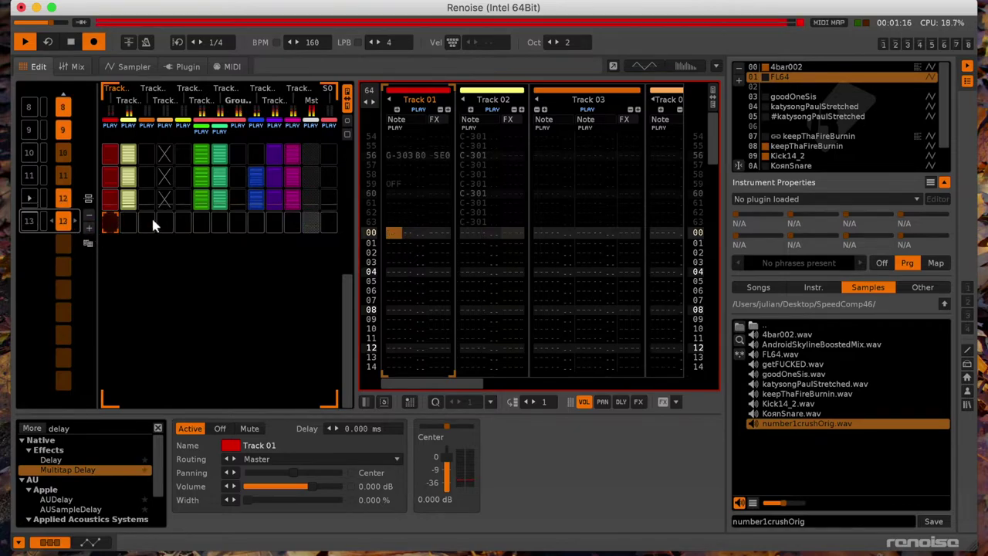
click(219, 223)
key(super+v)
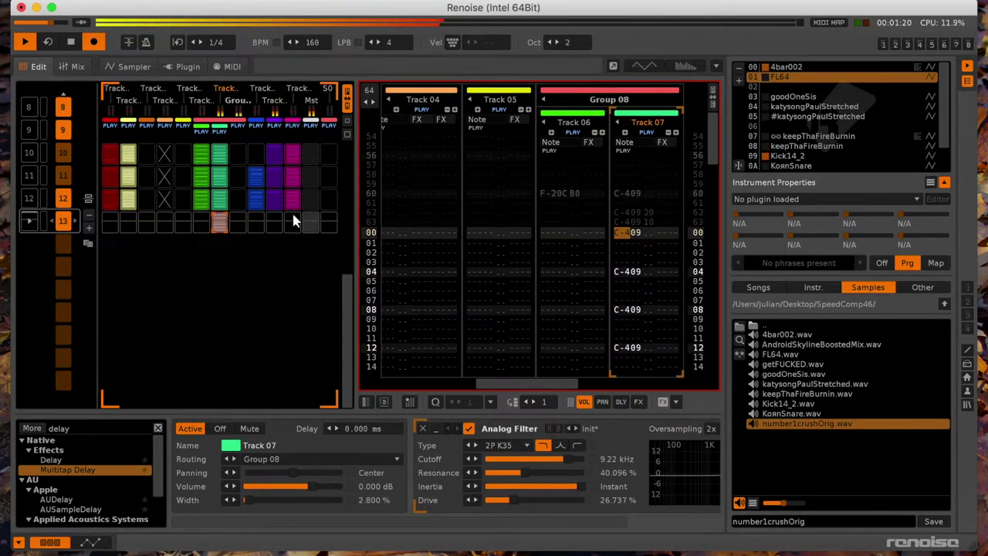
Step: Paste the Track 10 and Track 09 blocks into pattern 13
click(272, 224)
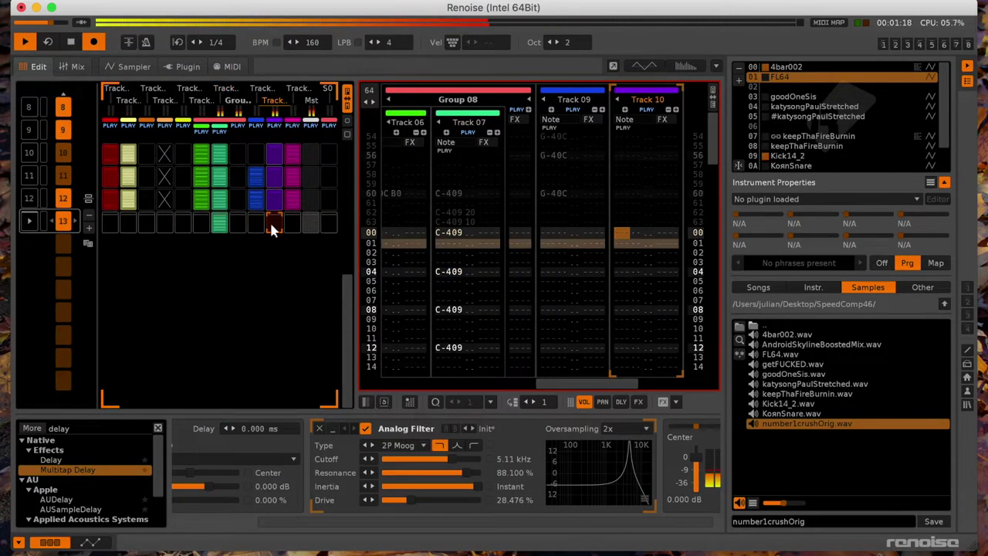
key(super+v)
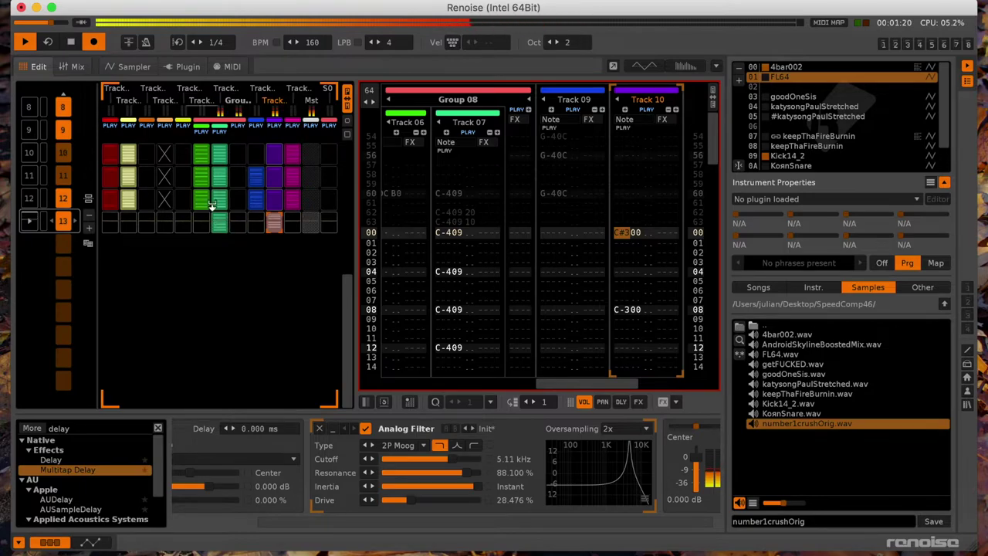
click(256, 222)
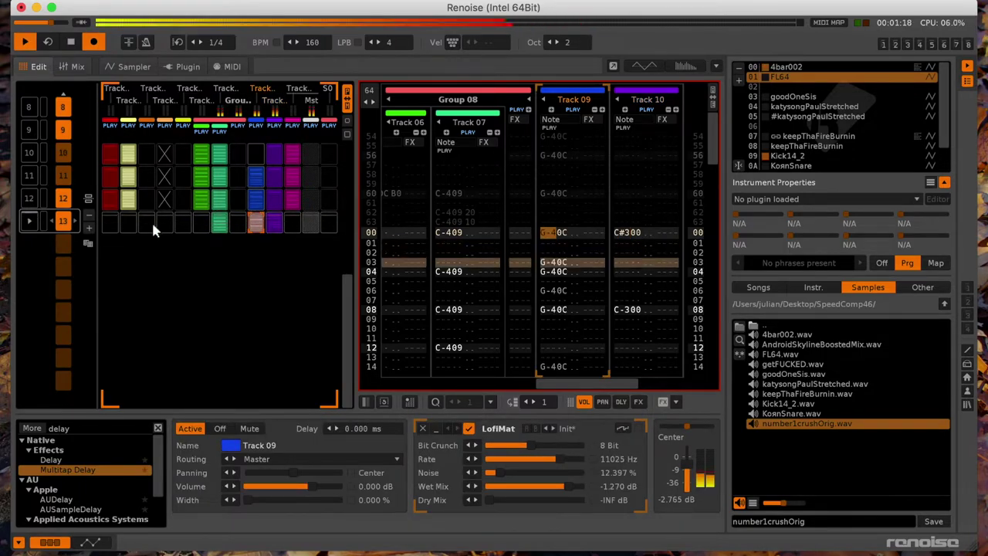
Step: Paste the Track 02 block into pattern 13 and mute the new block
click(129, 220)
key(super+v)
key(space)
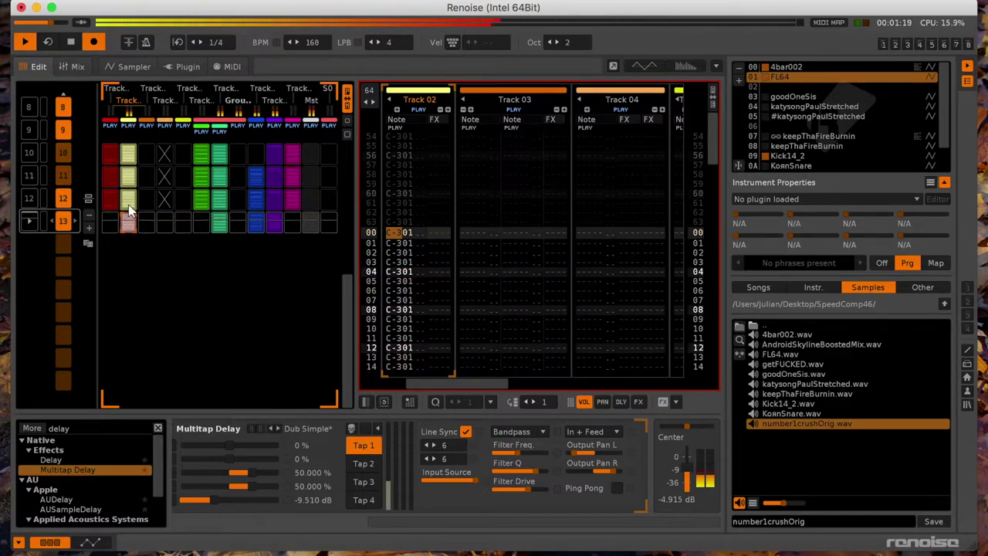
key(space)
click(129, 206)
key(space)
key(alt+m)
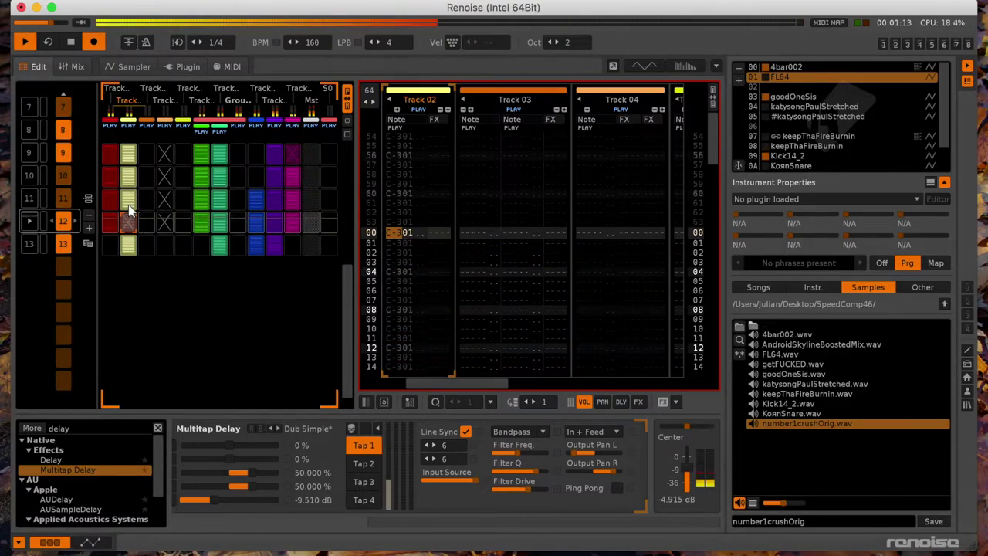
key(alt+m)
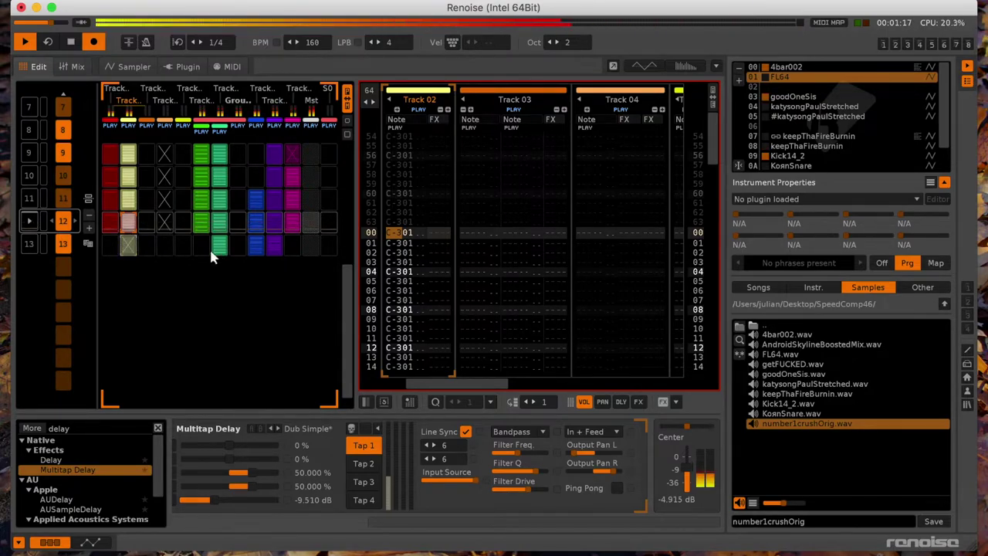
key(space)
Step: Copy Track 04's block from pattern 5 into pattern 12 and play the pattern
scroll(191, 224, up, 7)
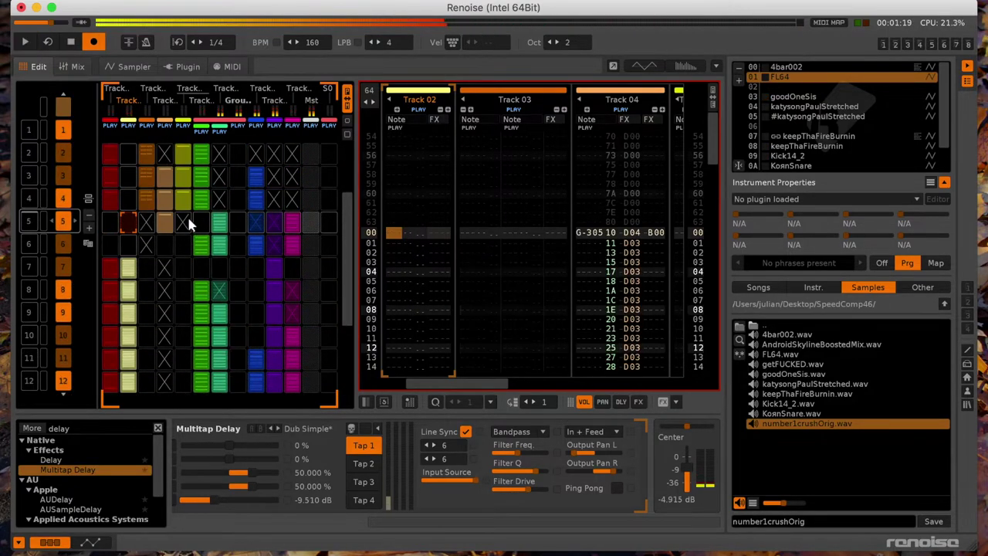
click(170, 223)
scroll(169, 231, down, 7)
click(164, 223)
key(space)
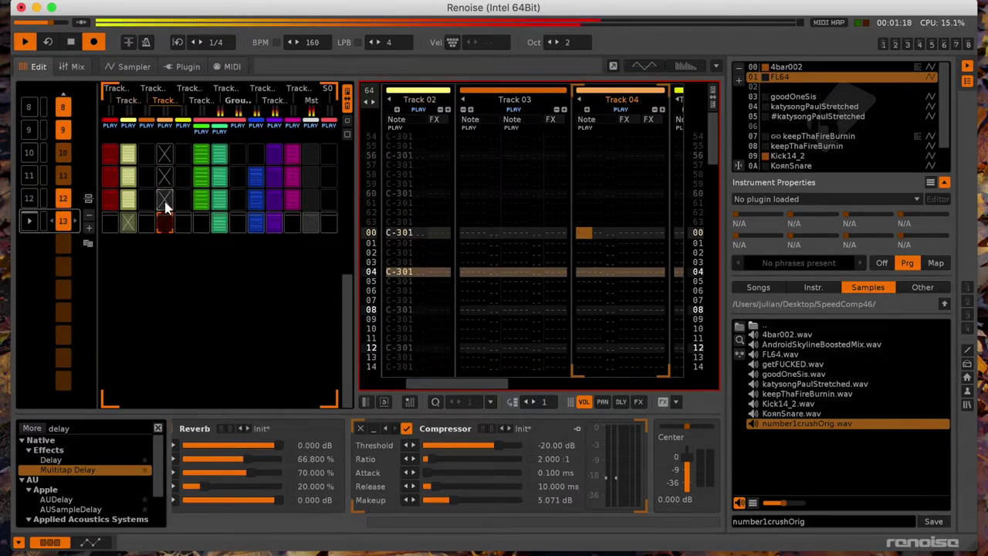
key(space)
key(m)
key(space)
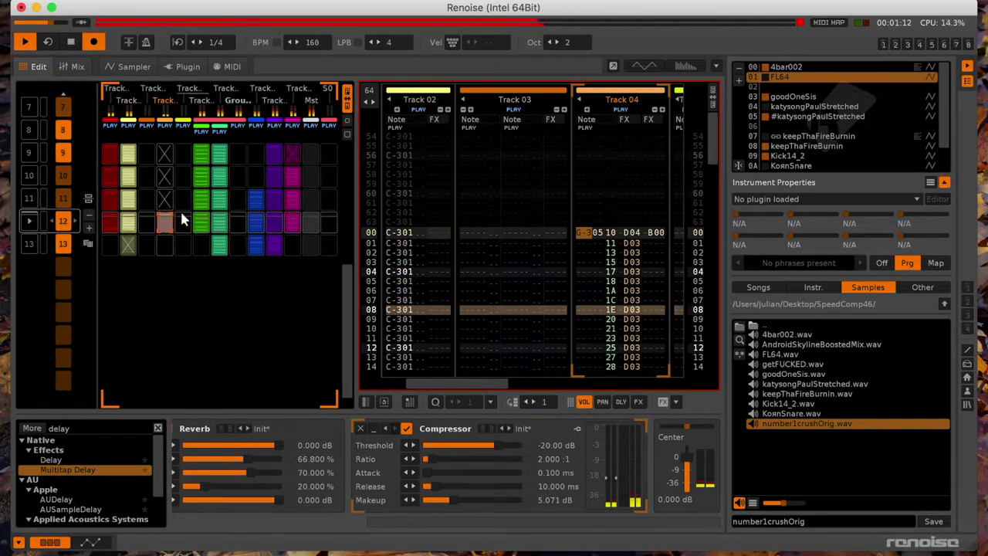
Step: Copy an earlier Track 03 block into pattern 13, and duplicate that pattern as pattern 14
scroll(164, 231, up, 7)
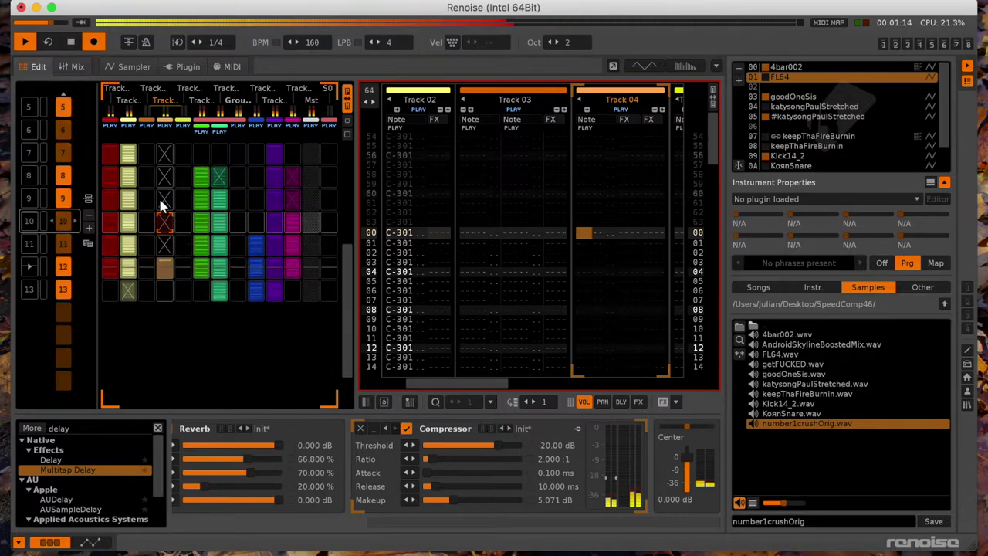
click(153, 220)
scroll(154, 231, down, 8)
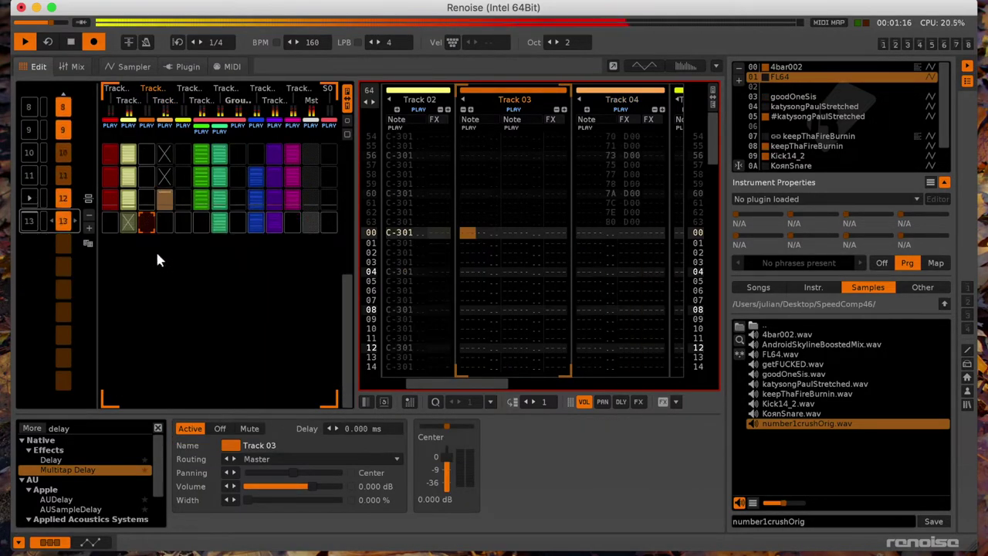
key(super+v)
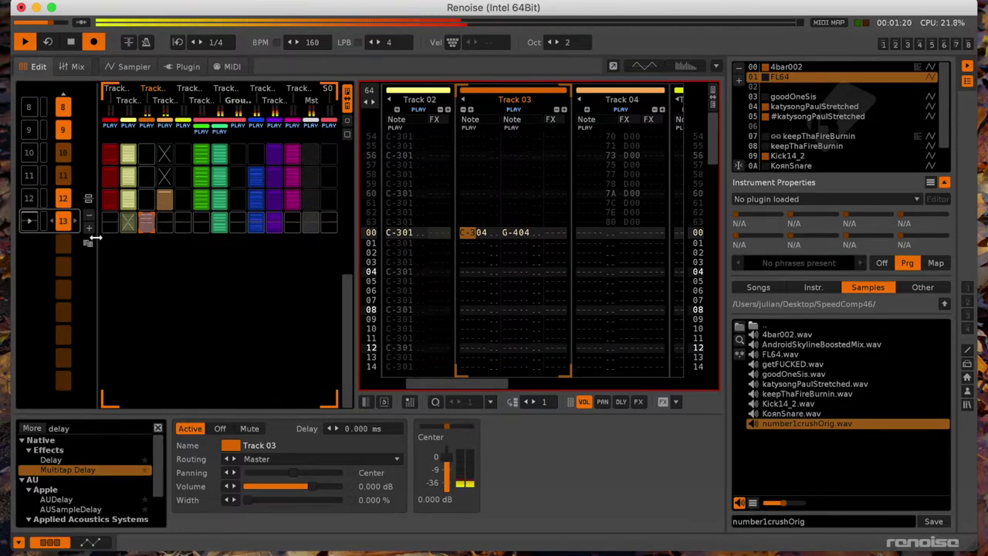
click(88, 244)
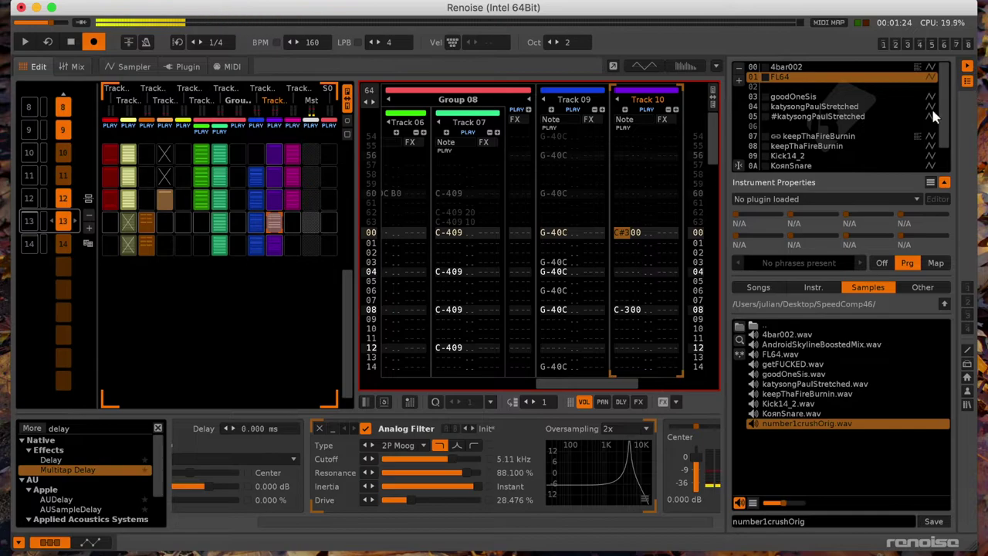
Step: Change the note at line 08 of Track 10 in pattern 13 to C-2 with instrument 4bar002
click(813, 69)
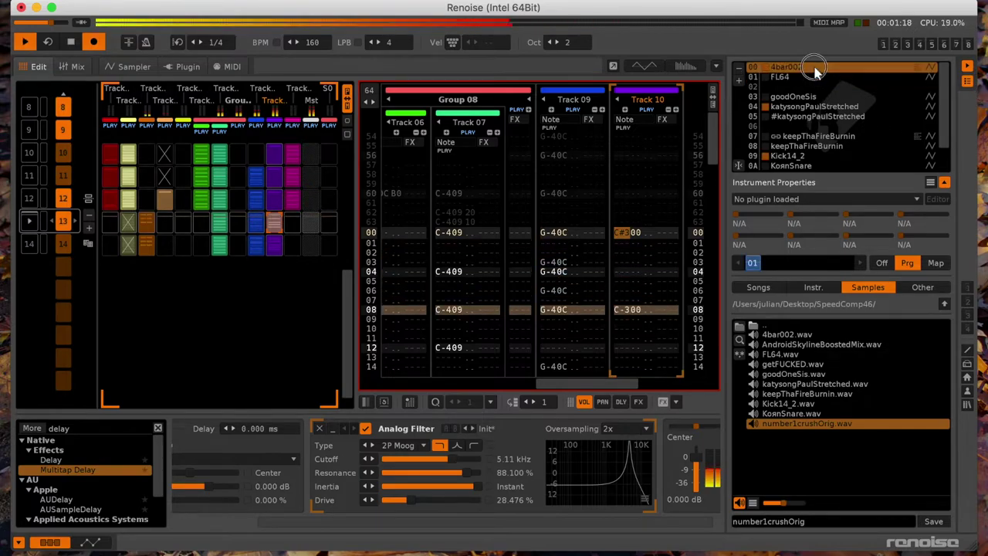
click(624, 309)
key(z)
key(Up)
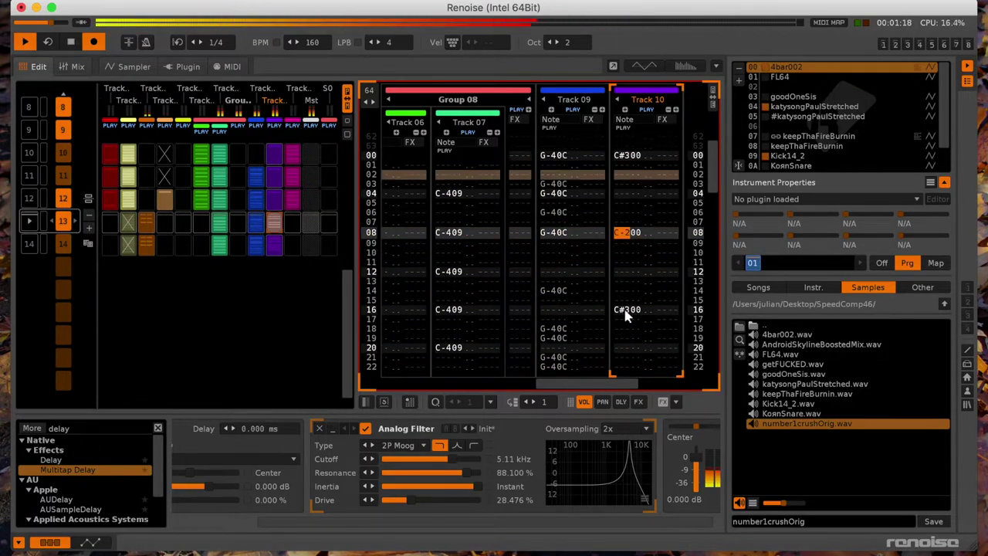
Step: Try several pitches for the Track 10 note at line 16, settling on G#2, and play the pattern
scroll(625, 315, down, 5)
key(Down)
key(Down)
key(Down)
key(d)
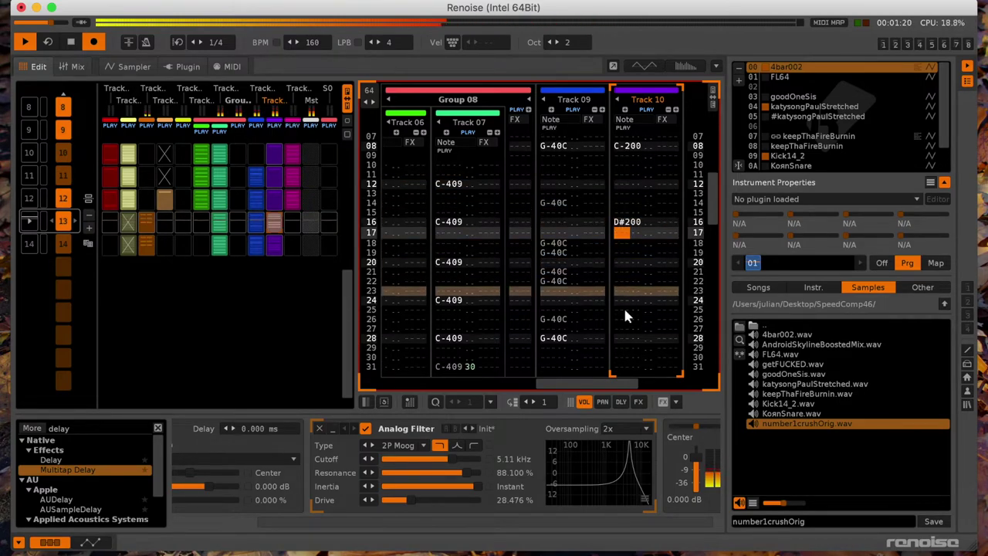
key(Up)
key(v)
key(Up)
key(b)
key(Up)
key(g)
key(Up)
key(b)
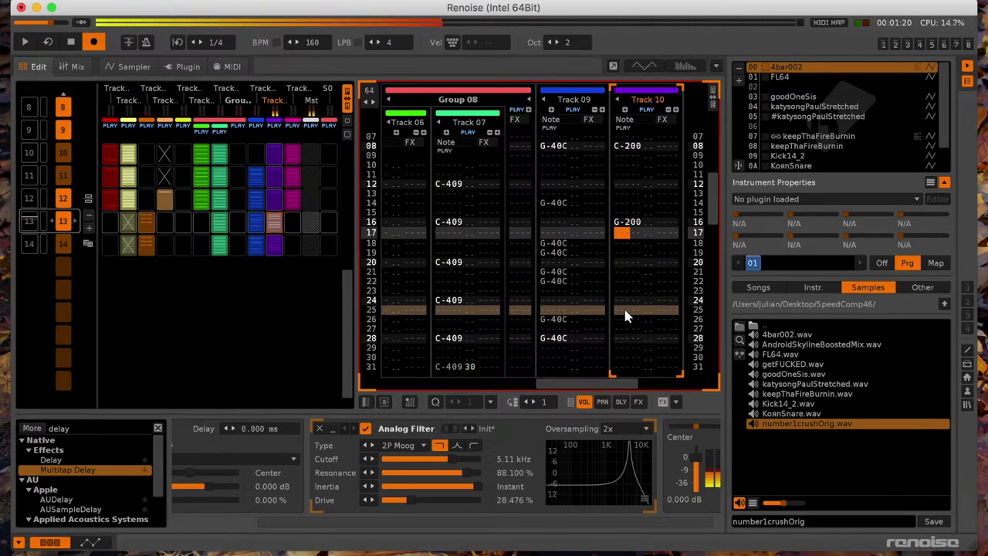
key(Up)
key(h)
key(space)
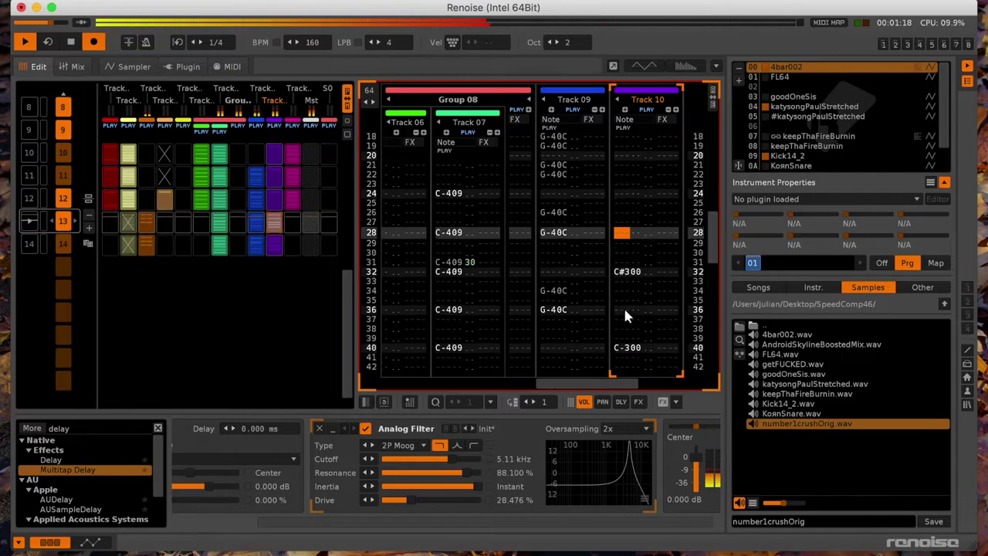
Step: Enter G#2 at line 48 and D#3 at line 59 of Track 10 in pattern 13
key(space)
key(Up)
key(Up)
key(Up)
key(Up)
key(Up)
key(Up)
key(Up)
key(Up)
key(Up)
key(Up)
key(Up)
key(Up)
key(Up)
key(Up)
key(Up)
key(Up)
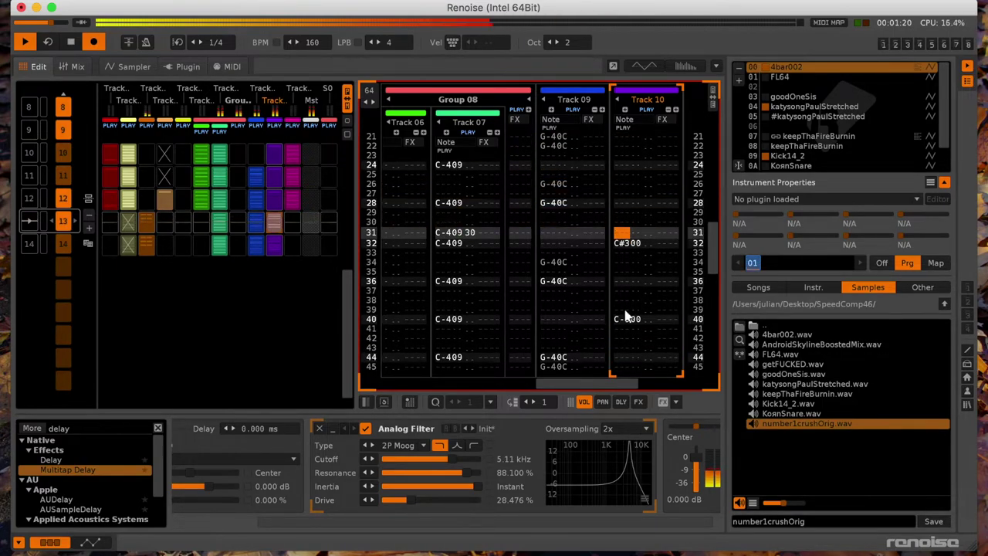
key(shift+Page_Down)
key(space)
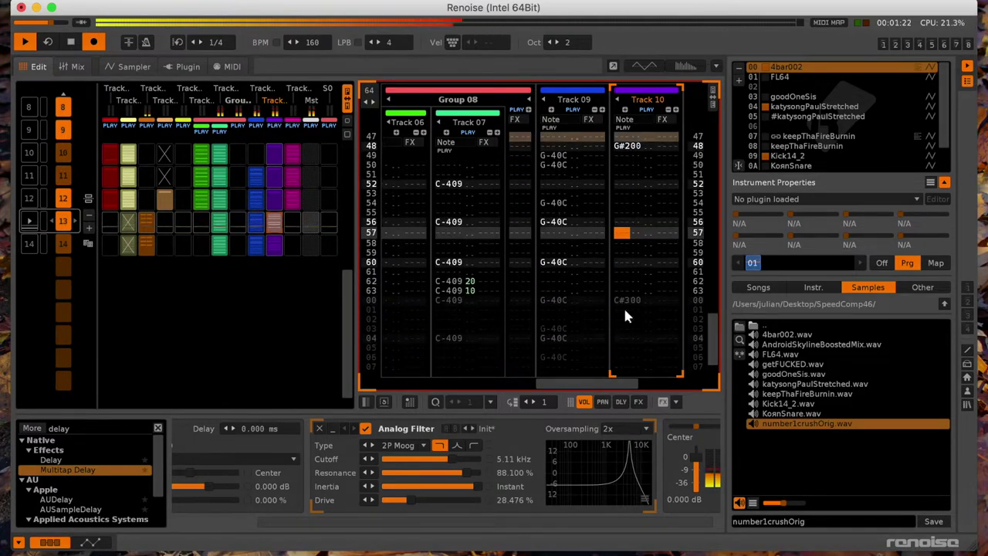
key(3)
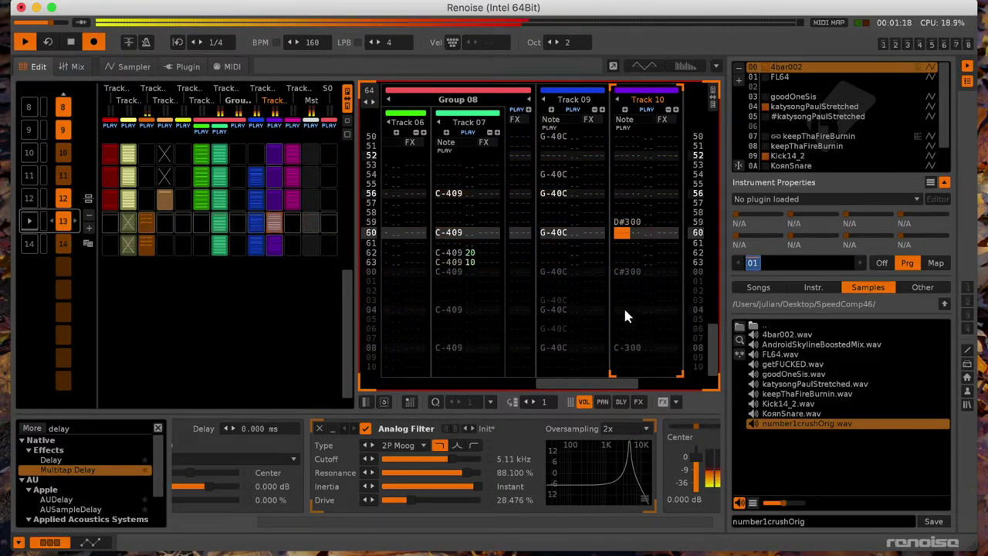
Step: Add a B0 backwards-playback command at line 61 of Track 10 in pattern 13
key(Down)
key(Down)
key(Right)
key(Right)
key(Up)
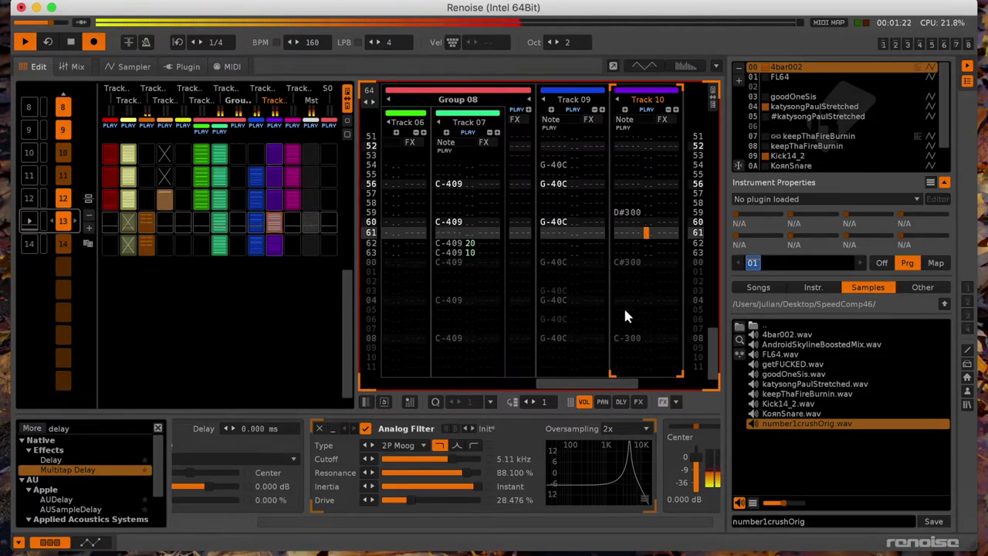
text(b)
key(Left)
key(Left)
key(Left)
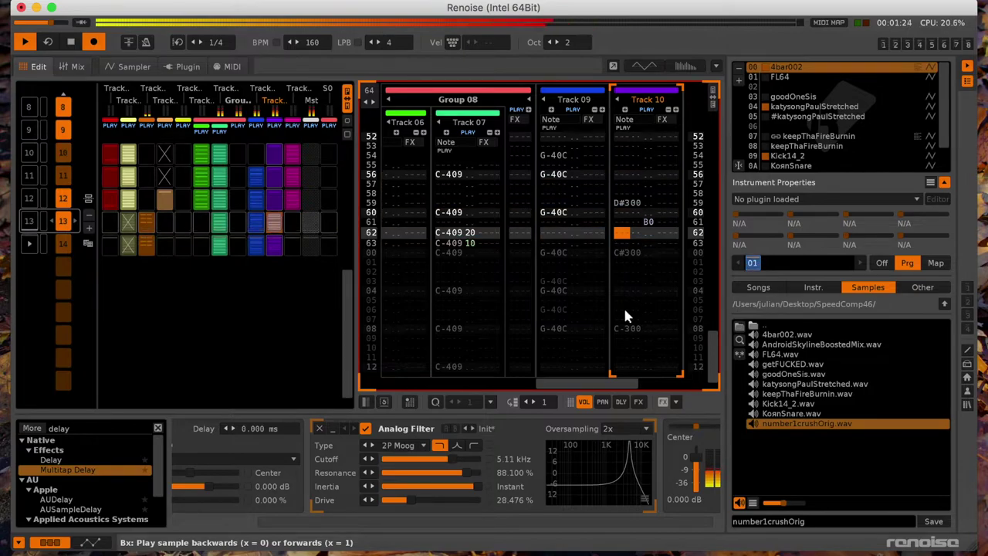
key(Up)
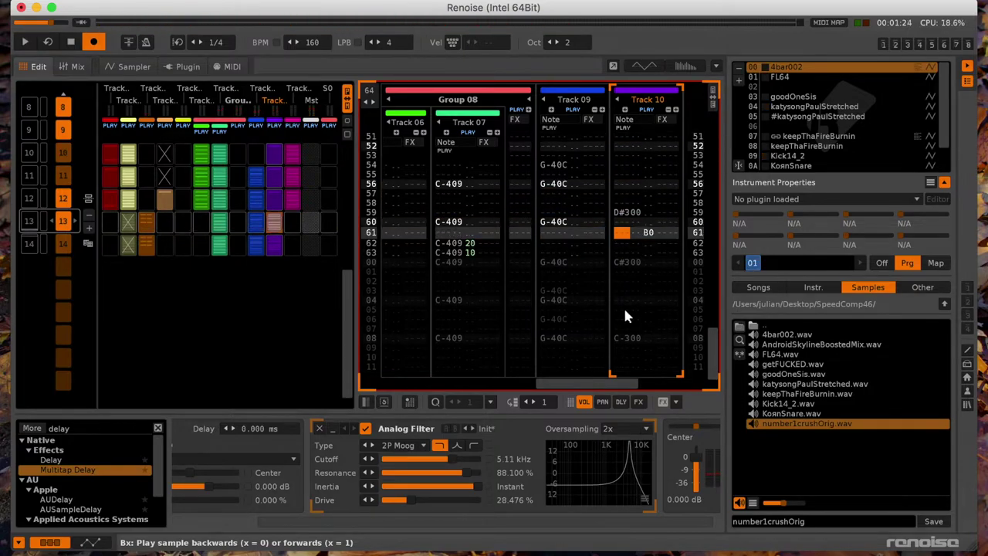
Step: Copy pattern 13's edited Track 10 block into pattern 14 and play from pattern 13
click(277, 229)
key(space)
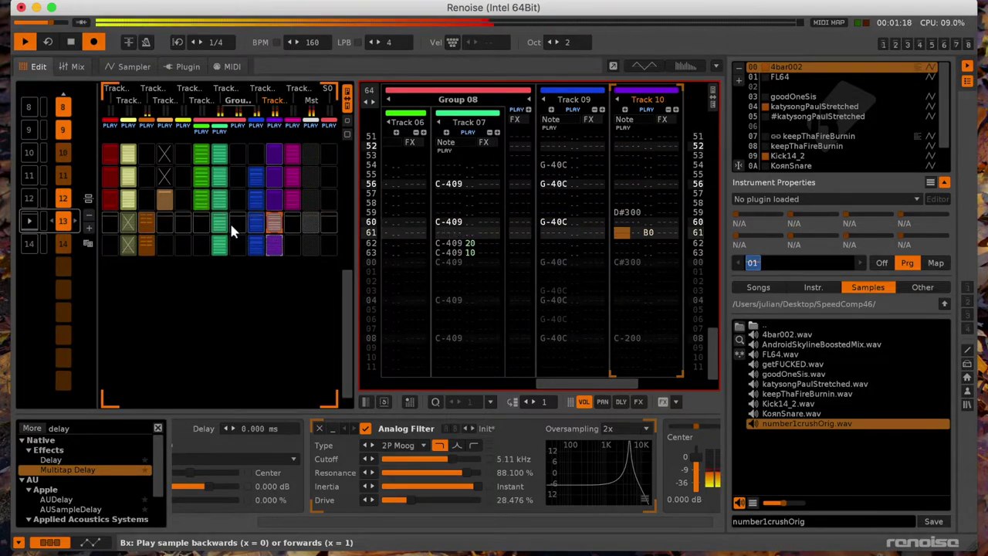
click(487, 209)
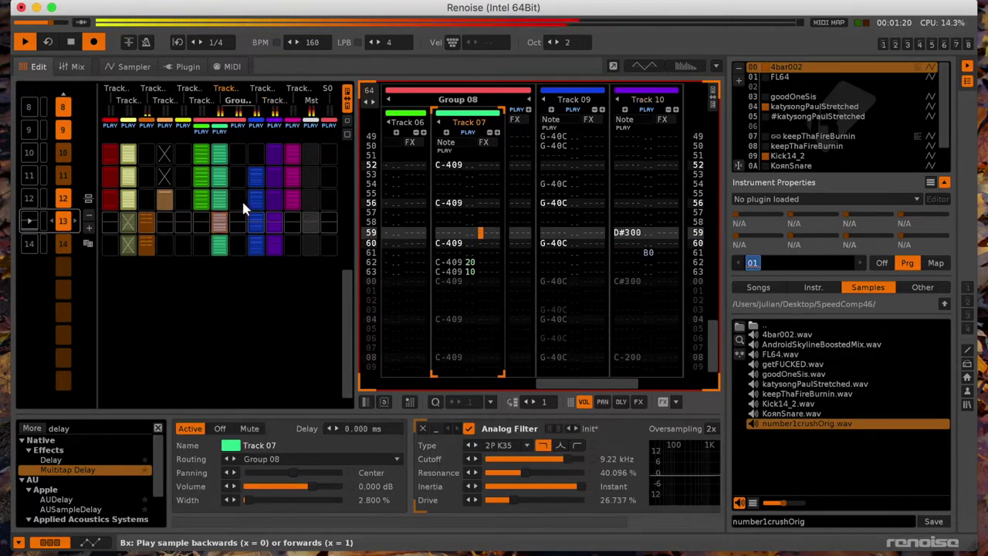
Step: Paste the Track 06 and Track 11 blocks into pattern 14, and mute the Track 11 block
click(200, 237)
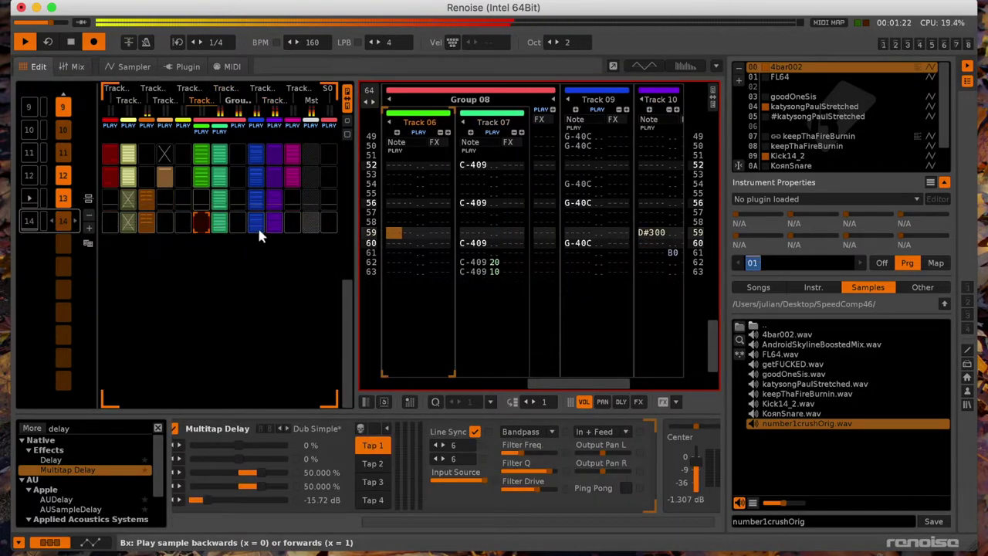
click(292, 226)
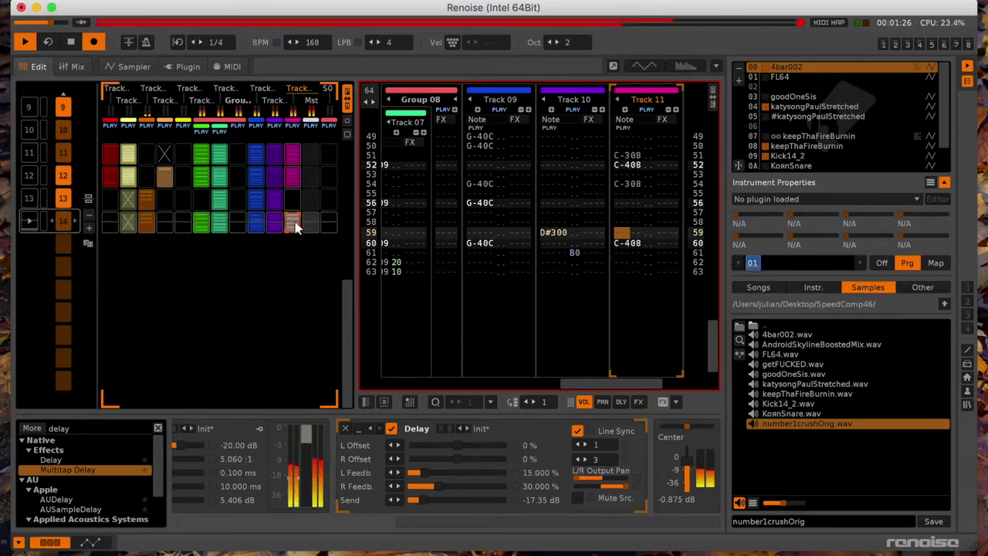
click(294, 224)
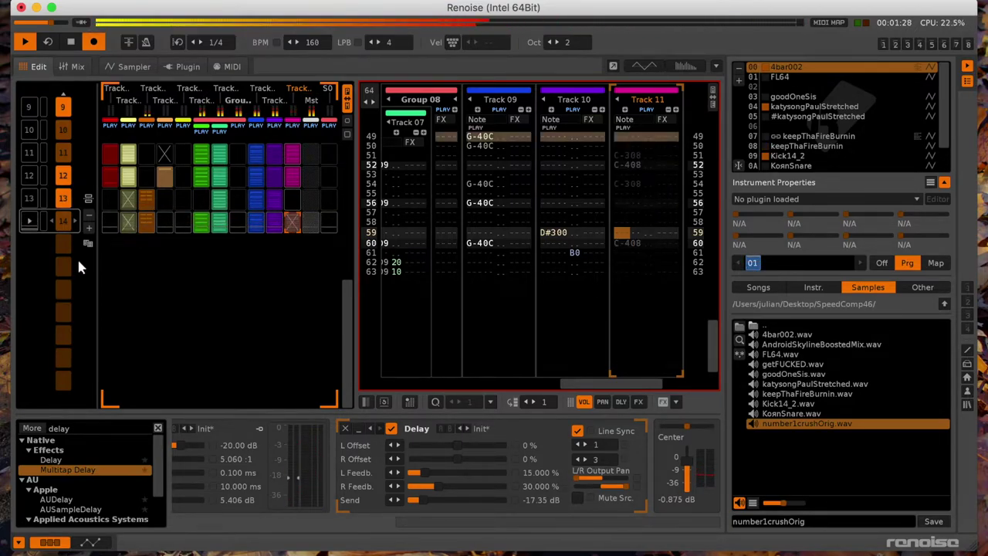
Step: Insert an empty pattern 15 and copy Track 01's block from pattern 12 into pattern 14
click(90, 230)
key(space)
click(109, 158)
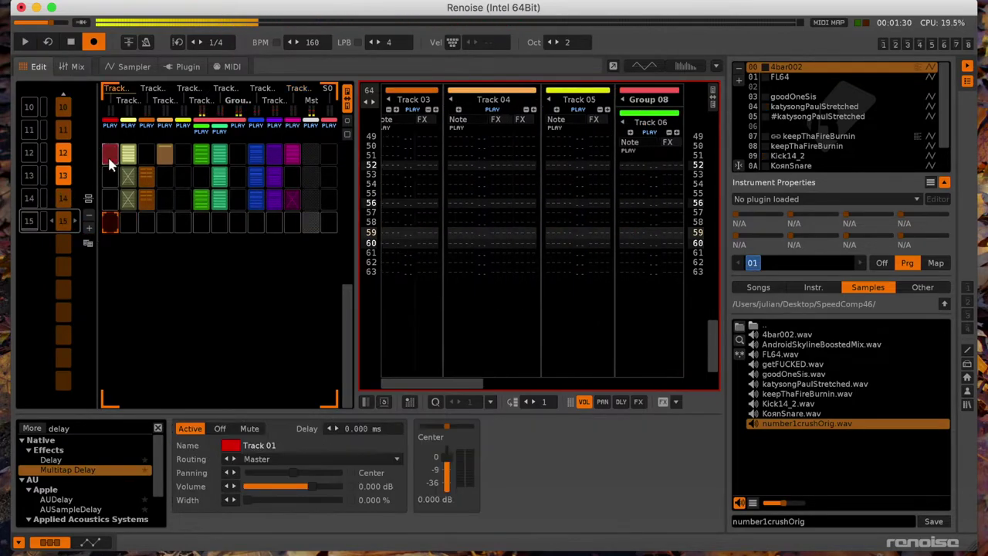
click(112, 205)
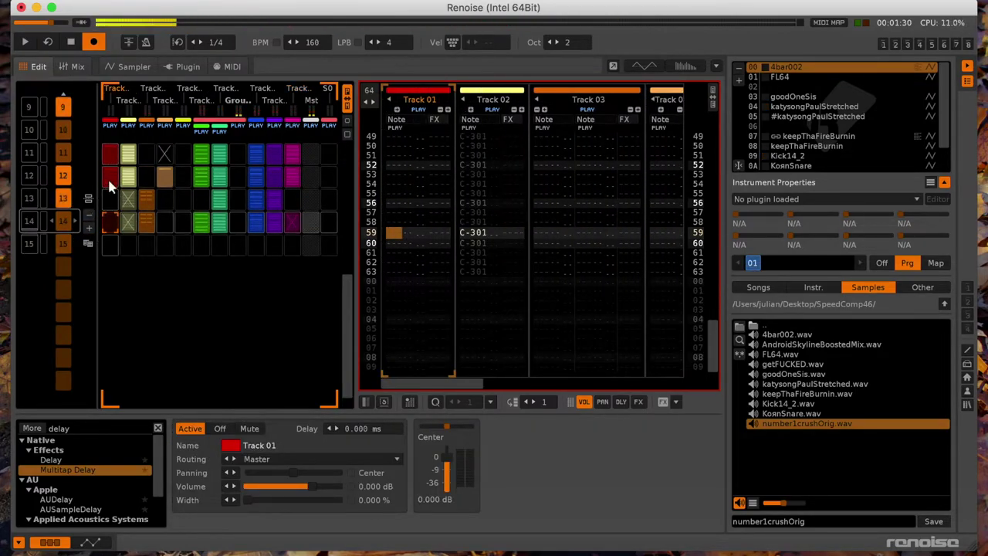
key(space)
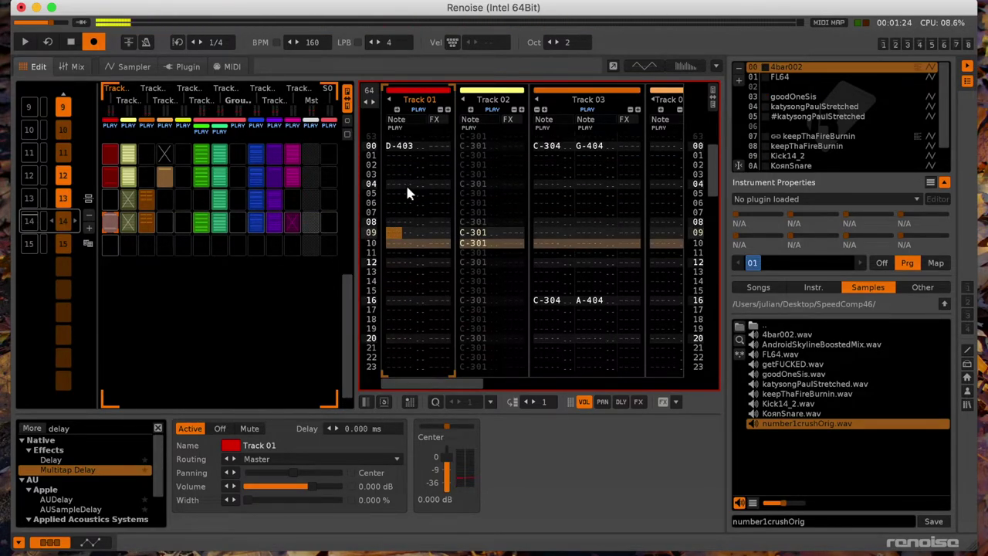
Step: Delete the D-4 note at line 00 of Track 01 in pattern 14 and play the pattern
scroll(406, 186, up, 3)
click(417, 231)
drag(417, 260, 399, 207)
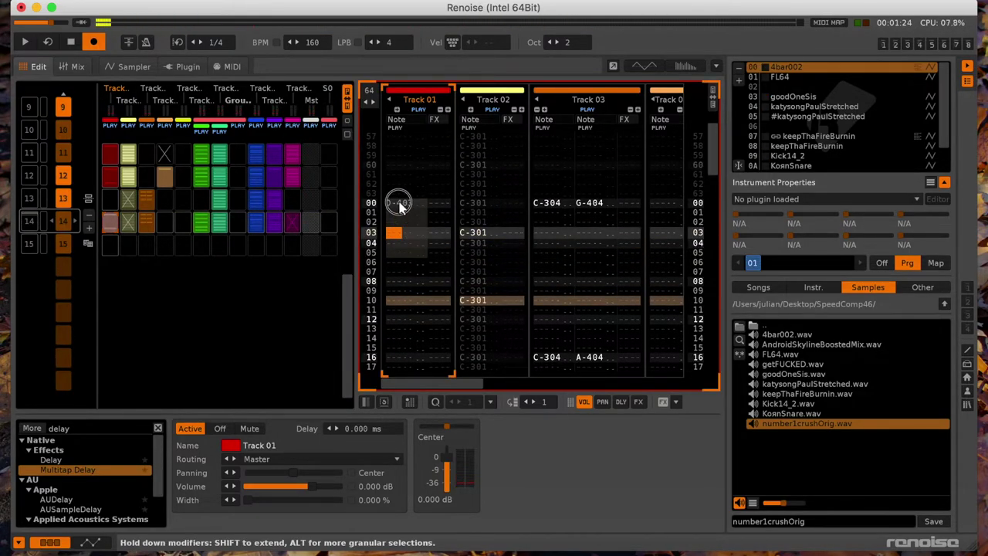
key(space)
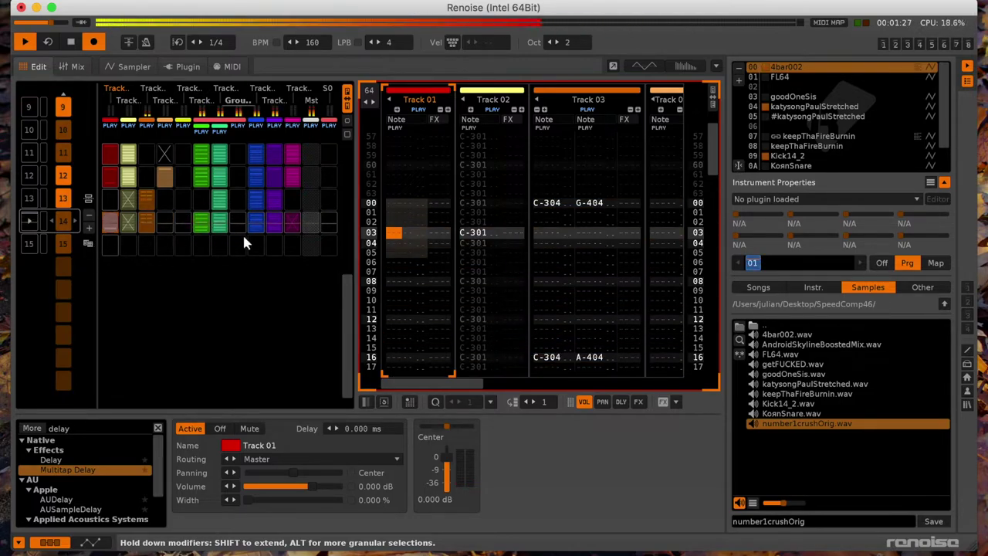
click(271, 223)
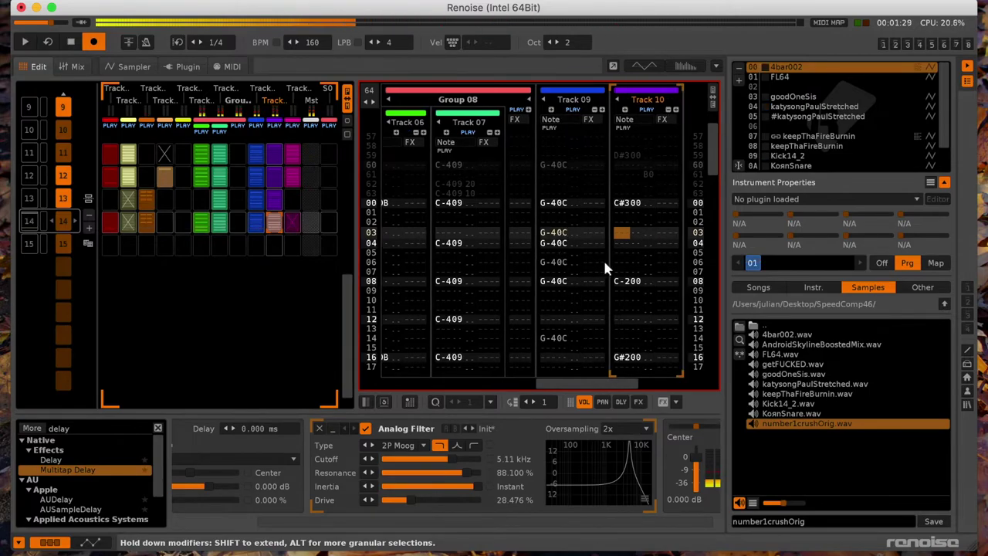
Step: Change the Track 10 note at line 32 of pattern 14 to D#3 and play the pattern
key(2)
click(624, 264)
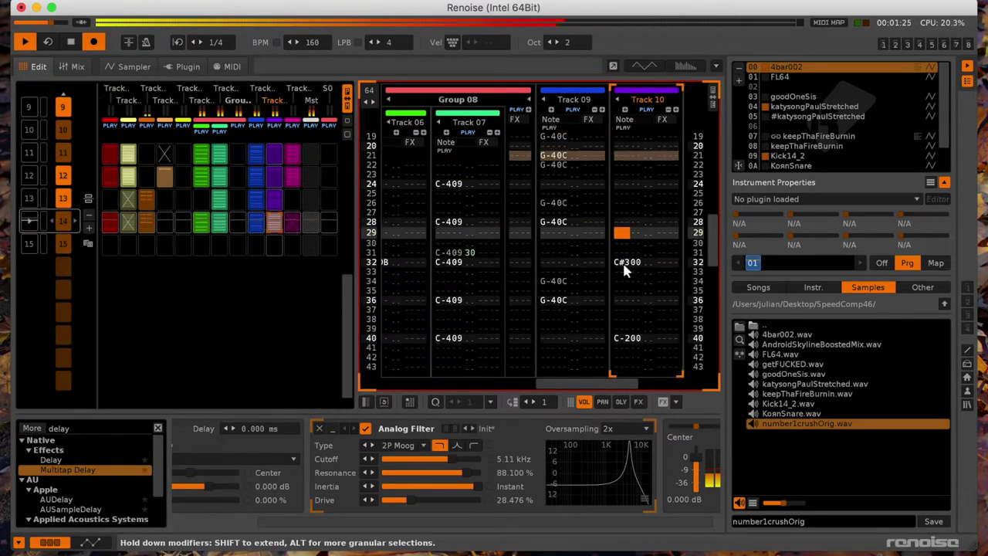
key(6)
key(super+z)
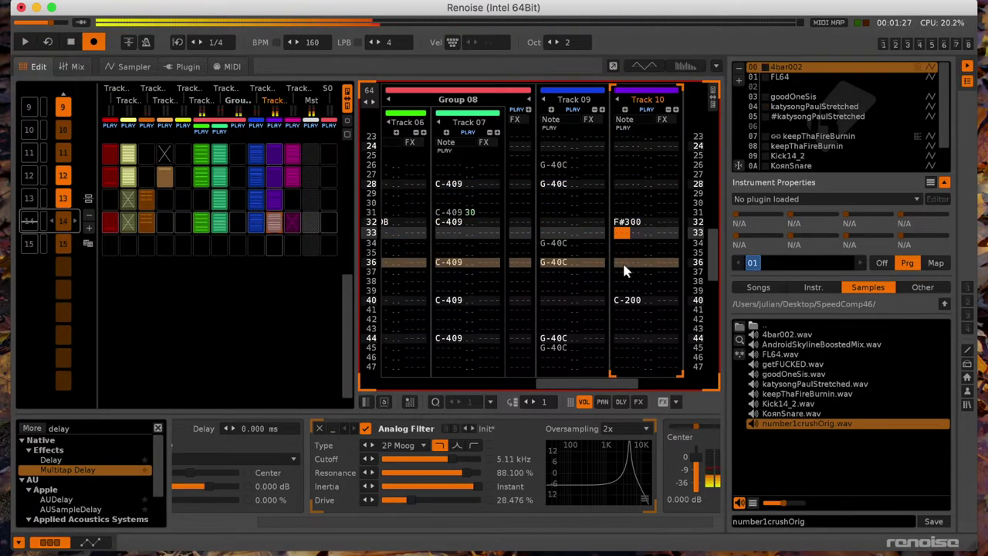
key(3)
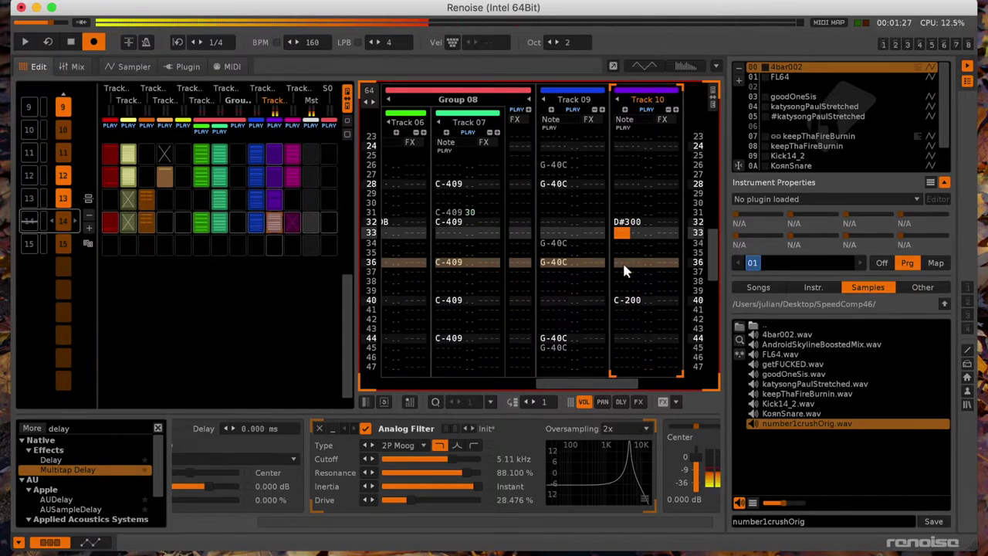
key(space)
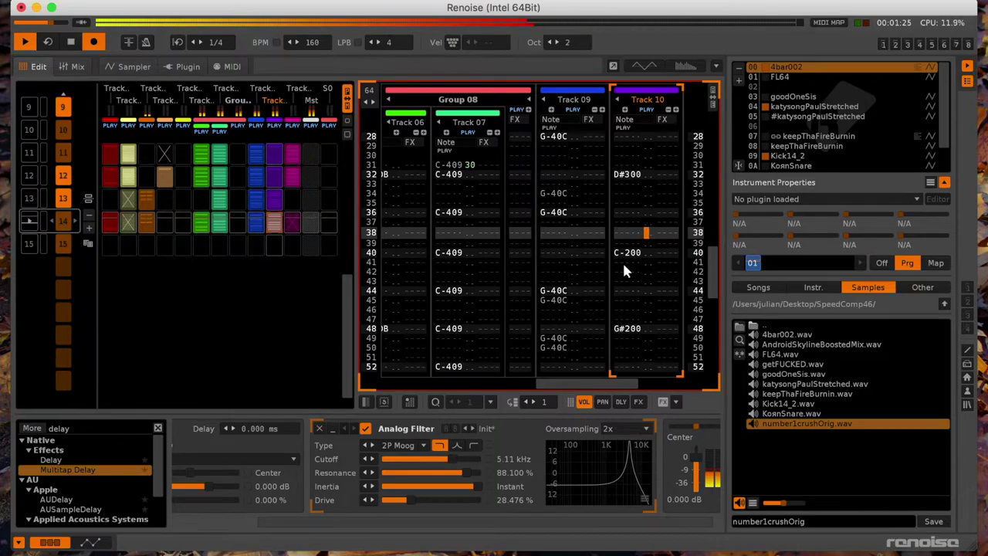
Step: Enter a B0 backwards-play command in Track 10's effect column in pattern 14 and restart playback
text(b0)
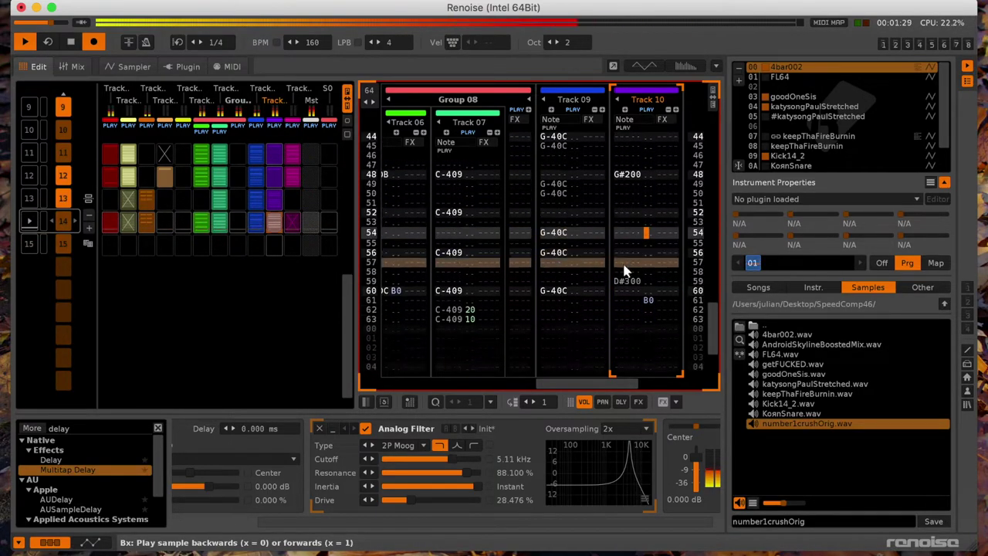
key(space)
key(space)
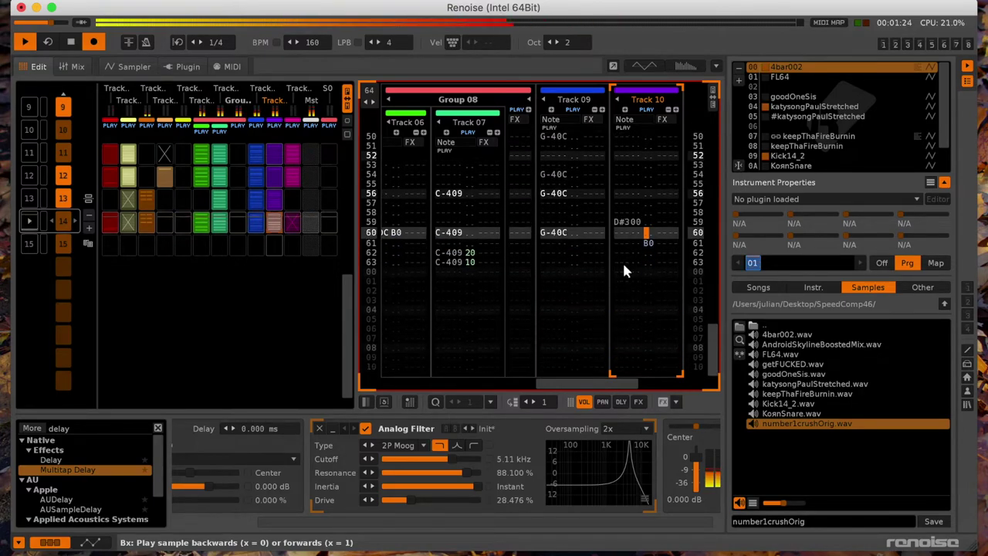
Step: Copy pattern 14's Track 10 block into pattern 15 and restart playback
drag(272, 221, 276, 240)
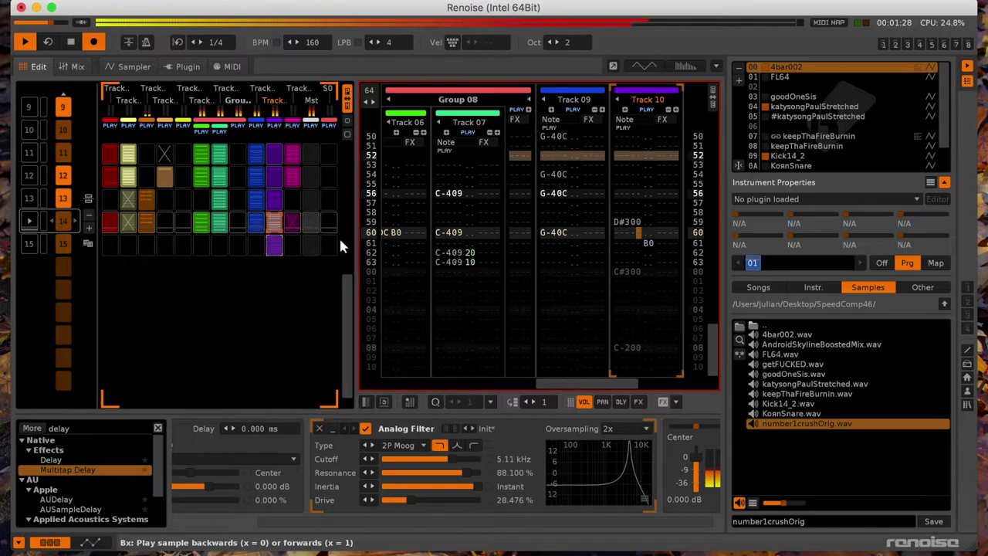
key(space)
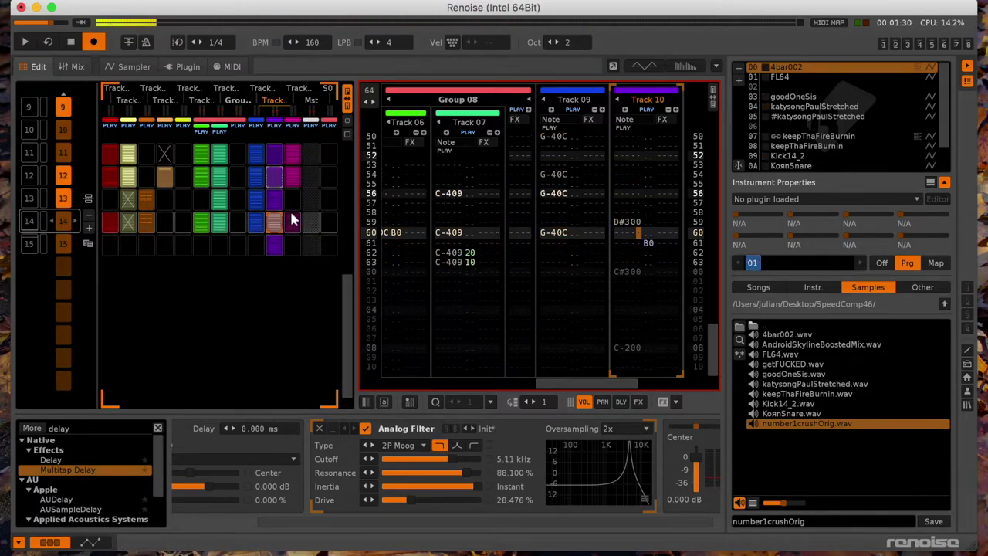
key(space)
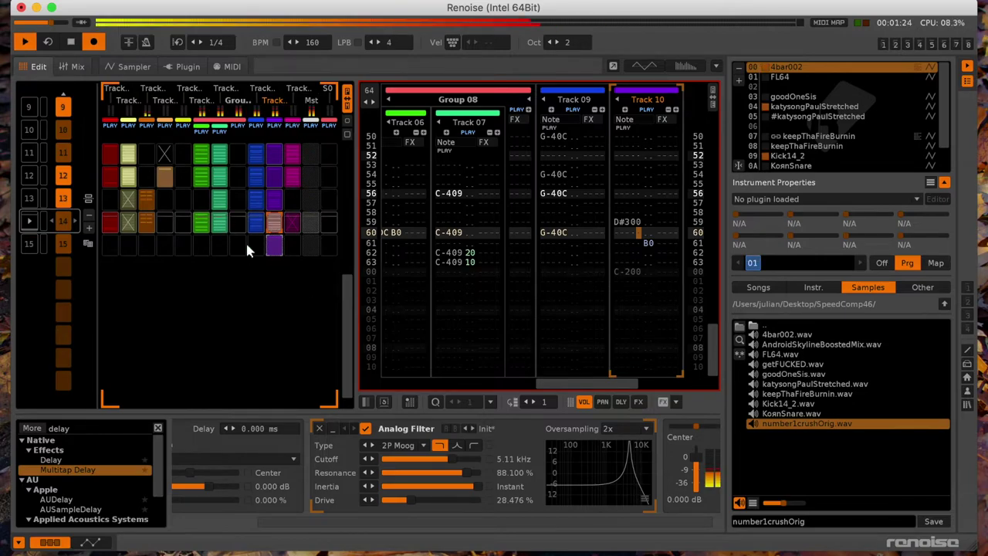
Step: Copy the Track 06, Track 07 and Track 09 blocks into pattern 15
click(217, 202)
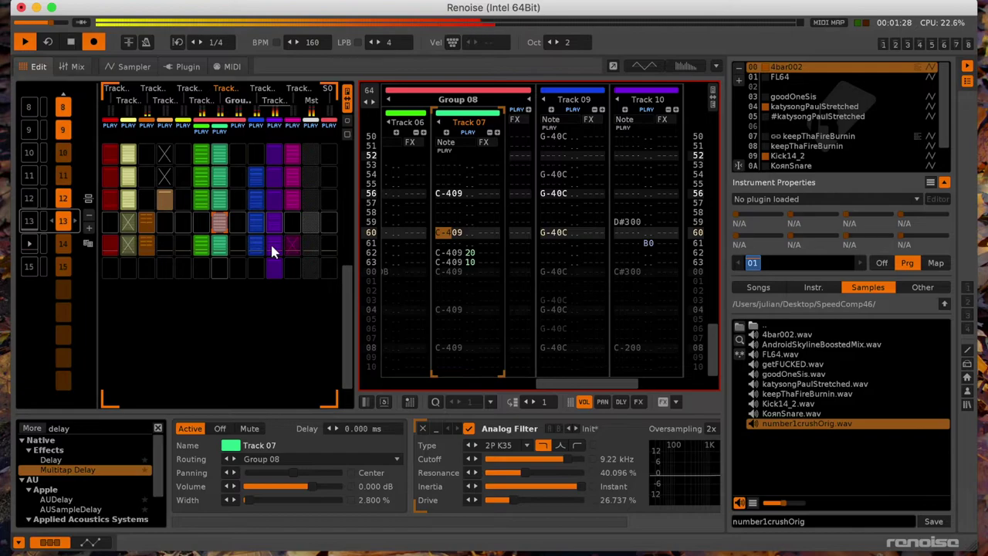
key(space)
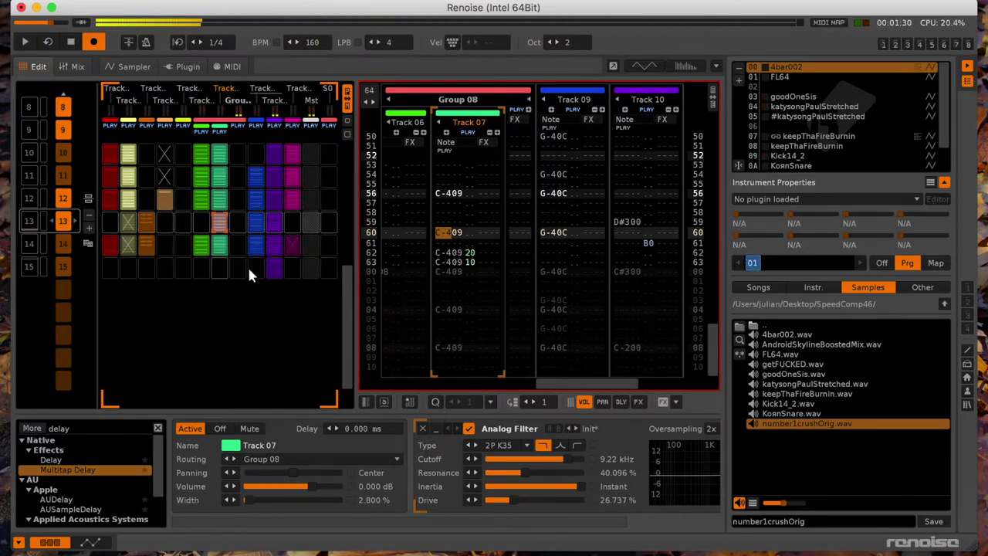
key(Down)
key(Down)
drag(218, 201, 257, 223)
key(space)
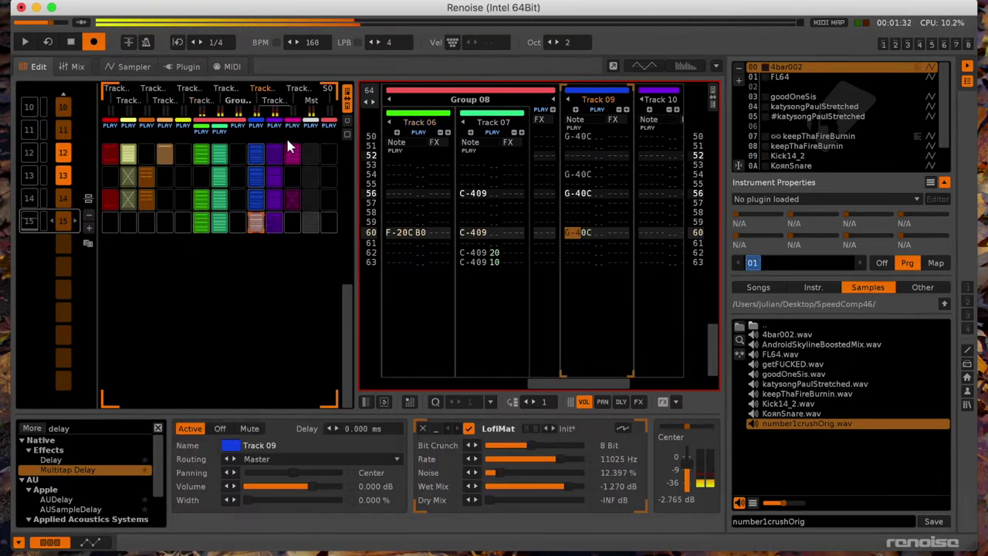
Step: Mute the Track 09 block in pattern 15 and copy Track 02's unmuted block from pattern 12 into it
click(295, 221)
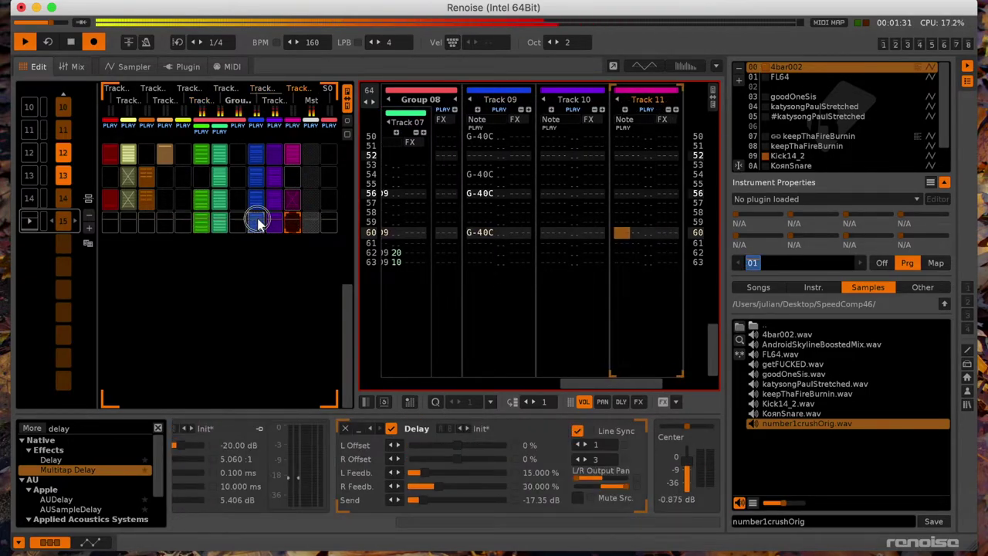
click(257, 223)
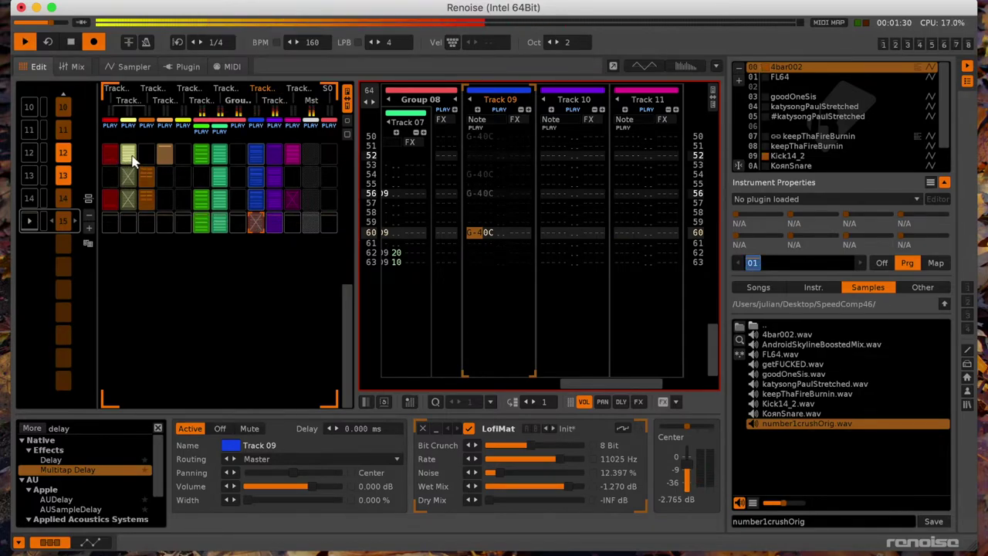
click(130, 218)
drag(133, 210, 129, 223)
key(space)
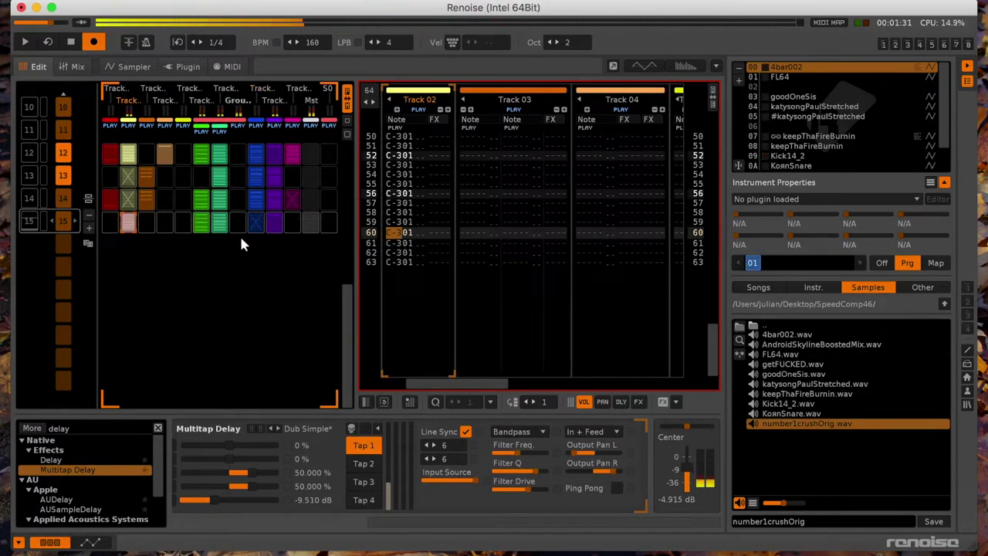
Step: Play the arrangement from pattern 13
scroll(240, 239, up, 3)
key(space)
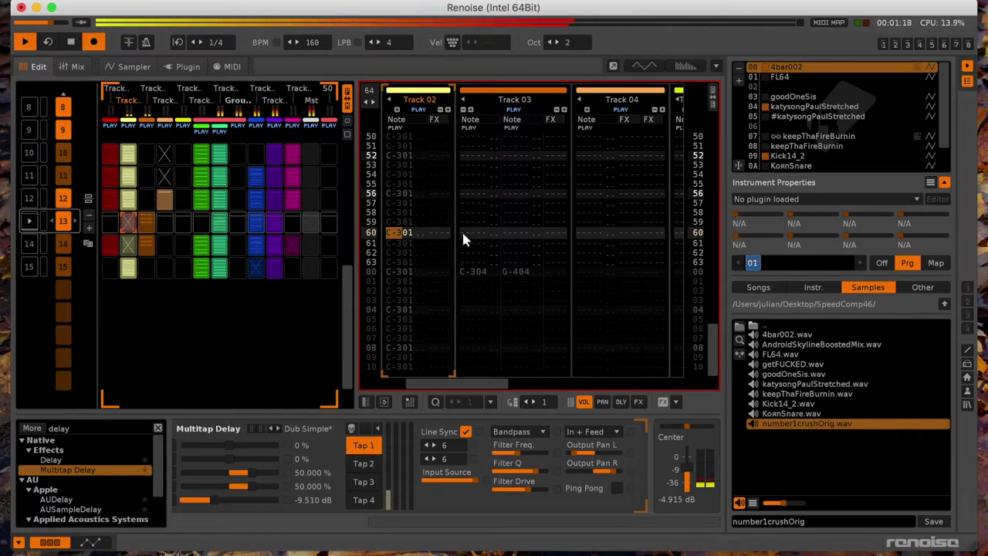
click(463, 235)
scroll(464, 238, up, 2)
scroll(464, 238, left, 1)
Step: Stop playback and clear all kick notes from Track 07 in pattern 13
click(220, 220)
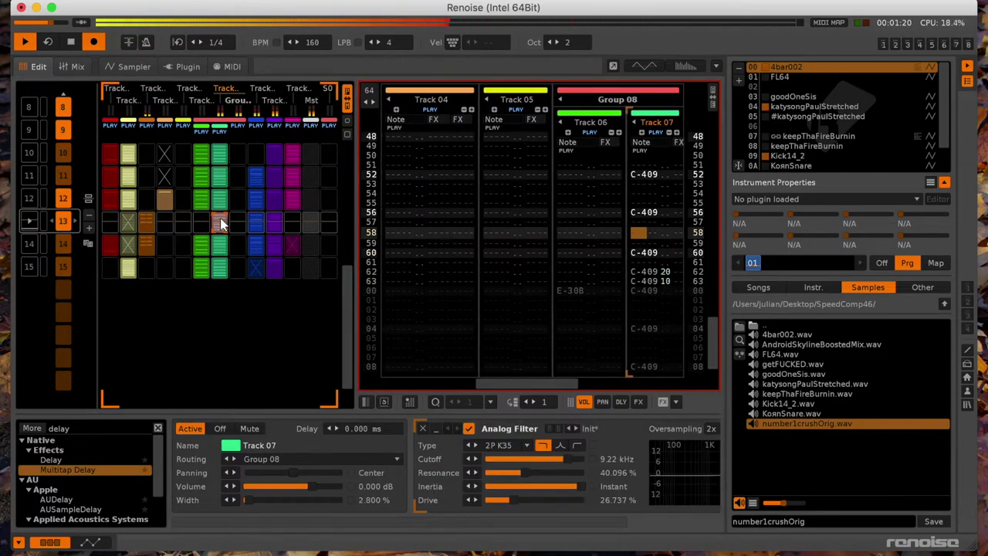
click(624, 241)
key(space)
scroll(626, 244, down, 4)
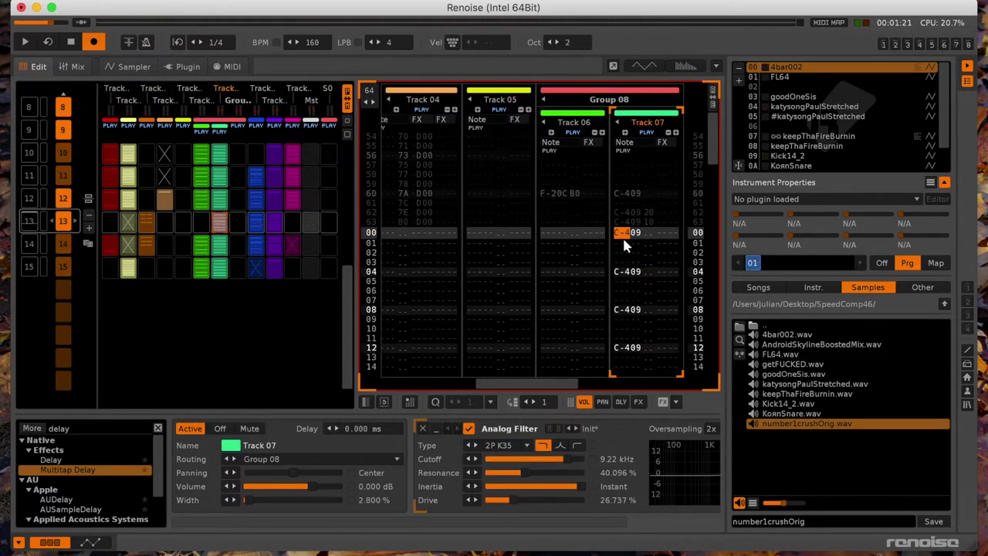
key(Down)
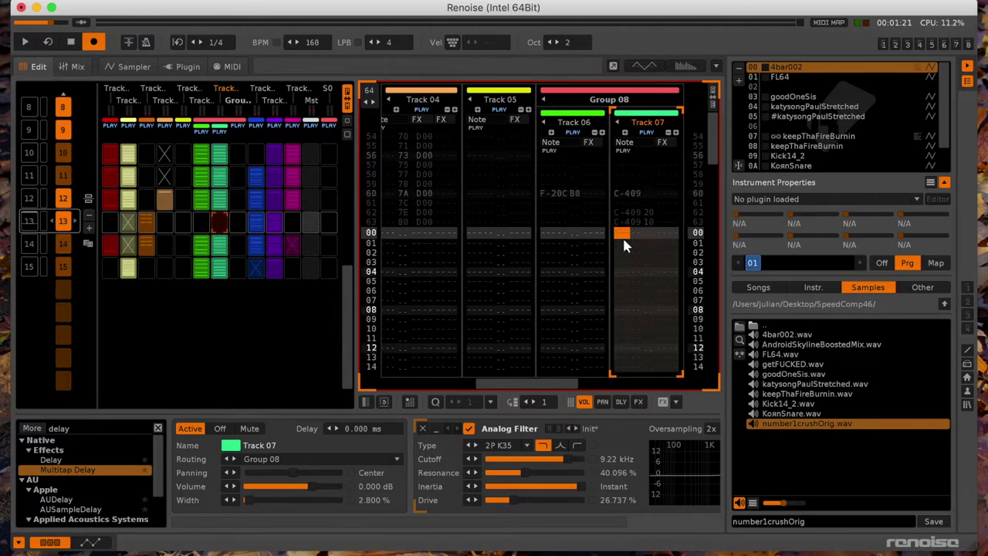
key(alt+Down)
key(alt+Down)
key(alt+Down)
key(alt+Down)
key(alt+Down)
key(alt+Down)
key(alt+Down)
key(alt+Down)
key(alt+Down)
Step: Enter C-3 notes with Kick14_2 at lines 00, 06, 08 and 13 of Track 07 in pattern 13
key(q)
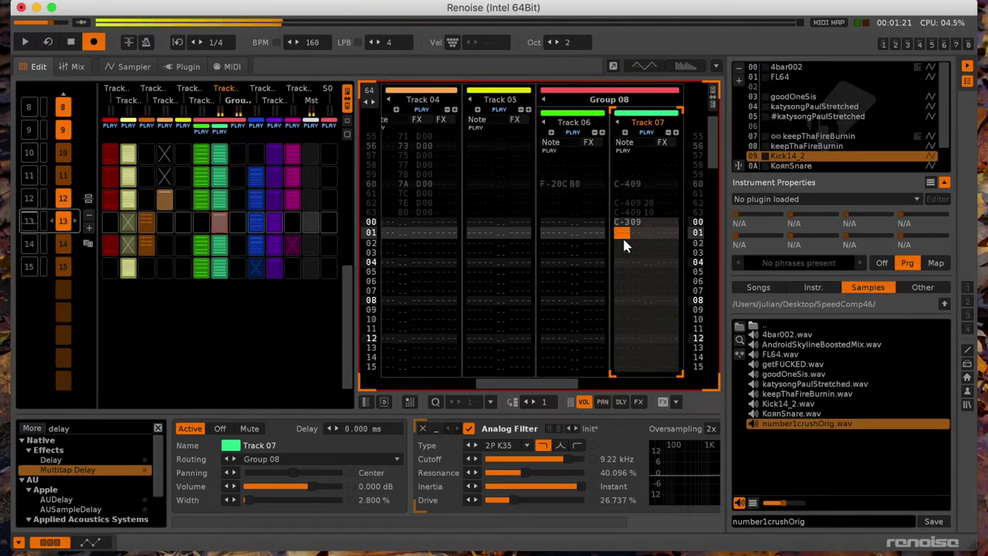
scroll(623, 239, down, 6)
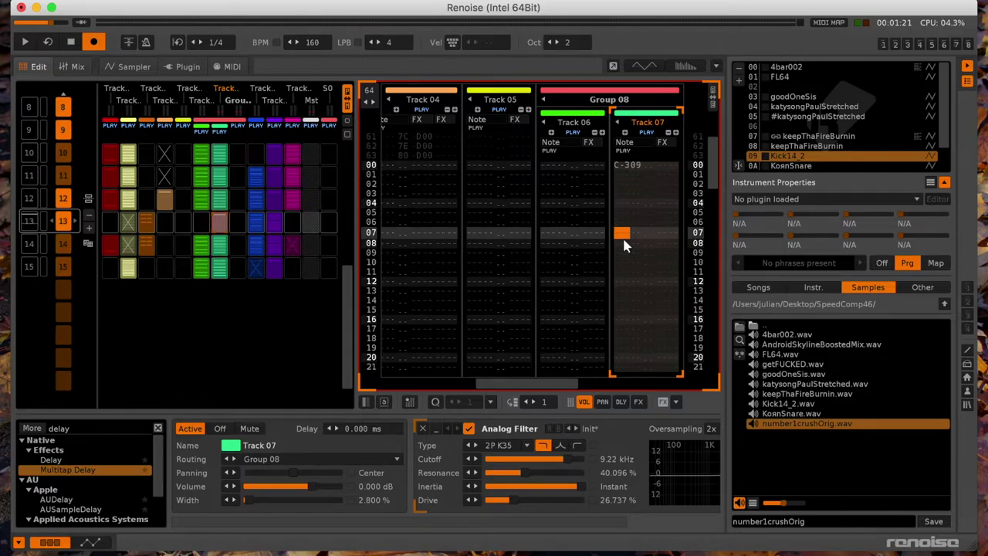
scroll(622, 239, up, 1)
key(q)
scroll(622, 239, down, 1)
key(q)
scroll(624, 243, down, 4)
key(q)
scroll(624, 243, down, 5)
Step: Set the volume of Track 07's kick note at line 13 to 30 and start playback
scroll(625, 244, up, 6)
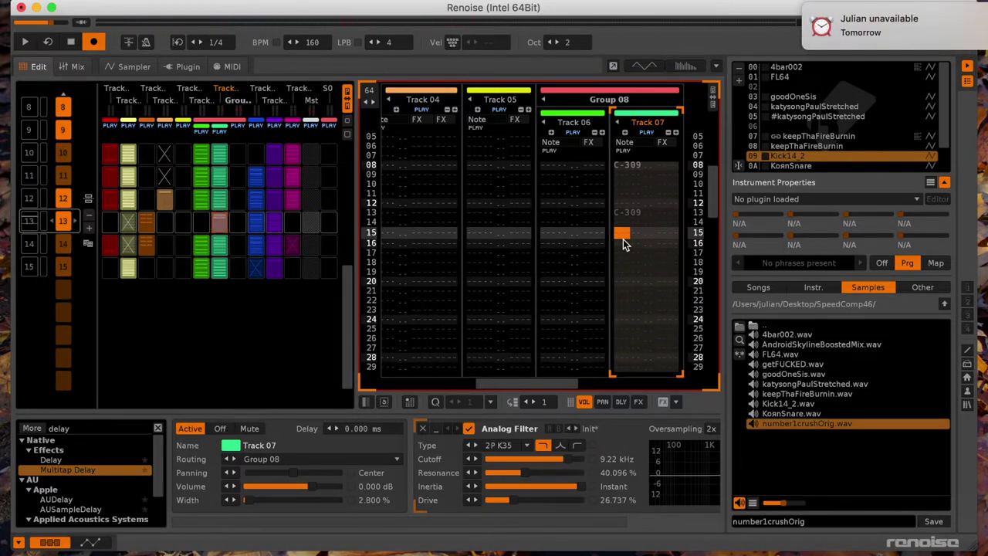
key(Left)
key(3)
key(space)
Step: Add a C-3 kick note at line 18 of Track 07 in pattern 13
key(Down)
key(Down)
key(Down)
key(Left)
key(Left)
key(Left)
key(Down)
key(q)
key(Down)
Step: Add a C-2 kick note at line 17 and a C-3 kick note at line 22 of Track 07 in pattern 13
key(Up)
key(Up)
key(Up)
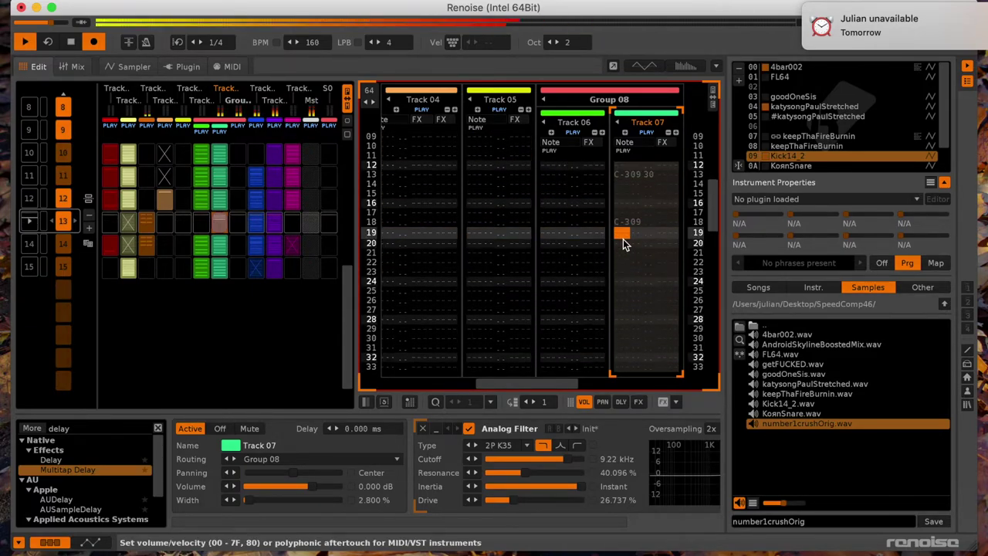
key(z)
key(Down)
key(Down)
key(Down)
key(Down)
key(q)
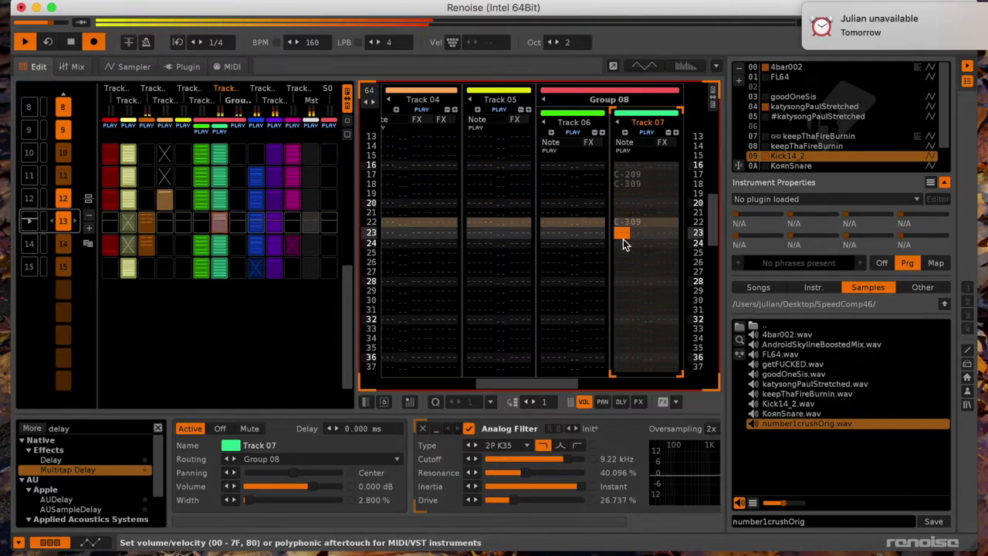
Step: Copy the first 32 lines of Track 07 in pattern 13, paste them from line 32, and play the pattern
key(space)
key(F9)
key(shift+F11)
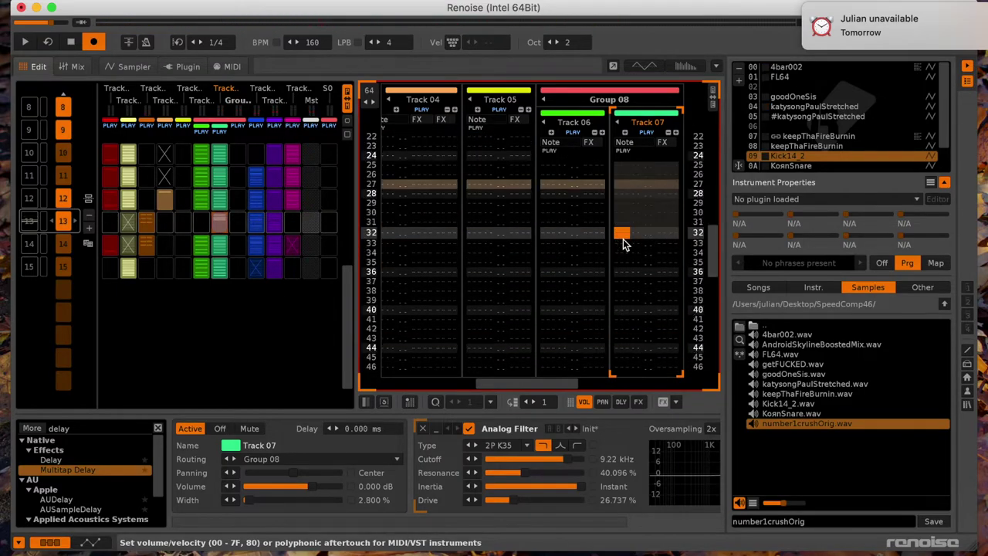
key(super+v)
key(Page_Down)
key(Page_Down)
key(Page_Down)
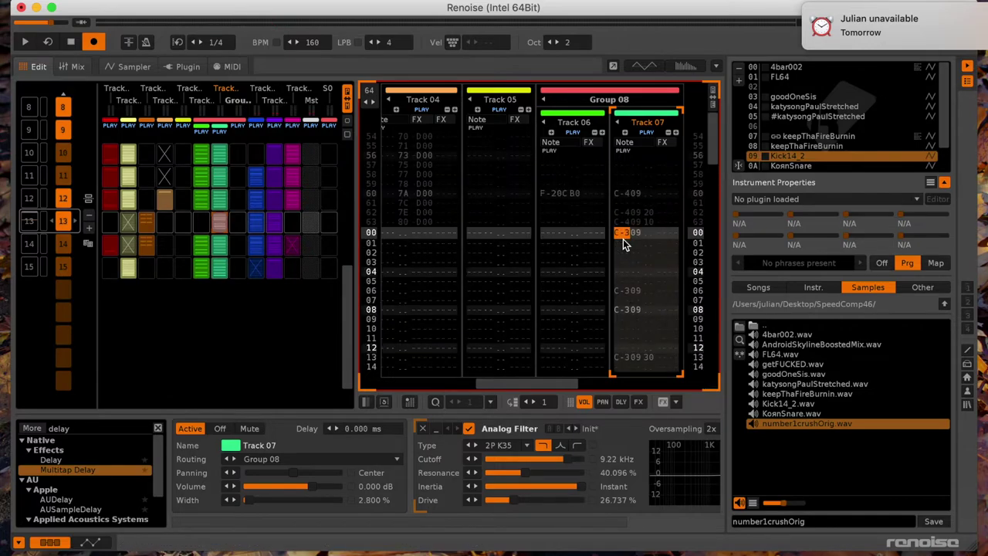
click(219, 230)
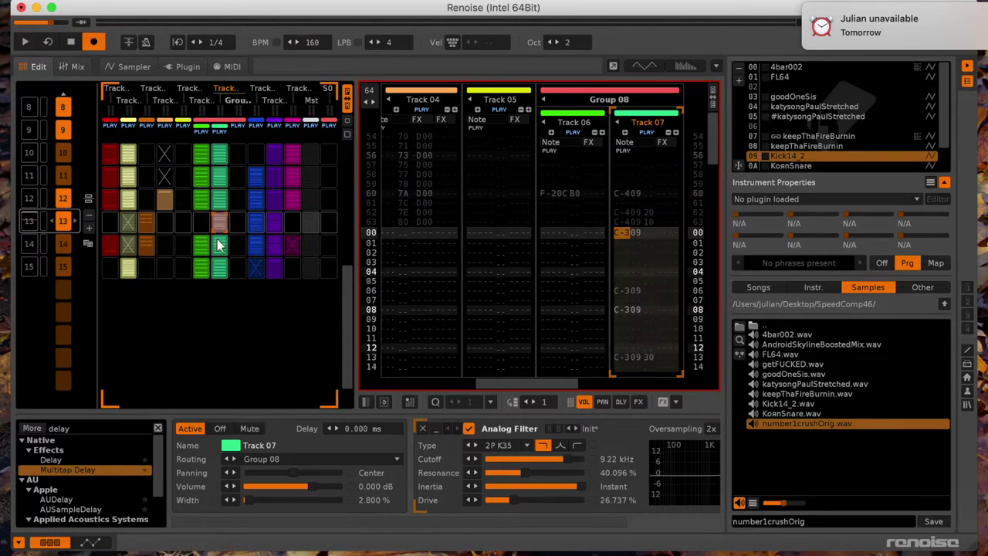
key(space)
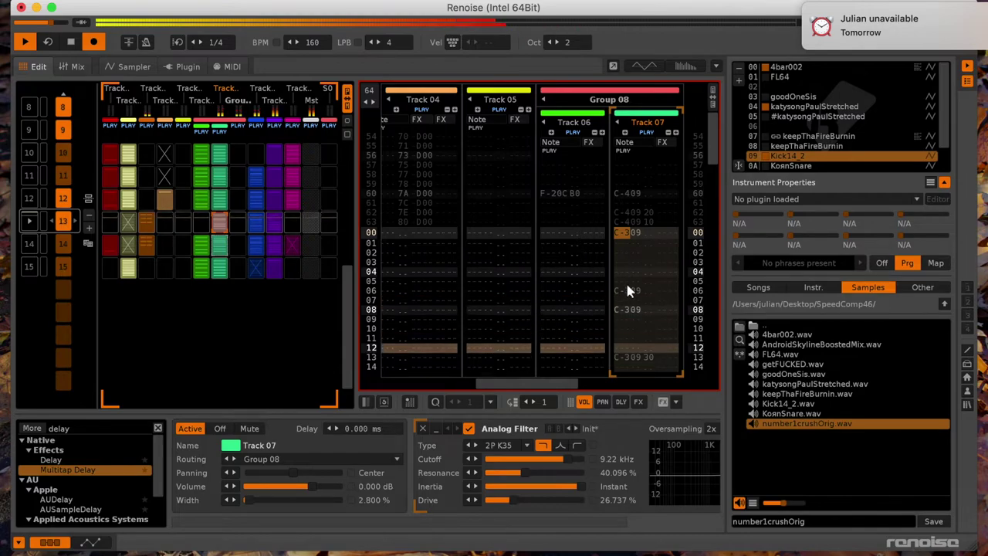
Step: Insert a new track after Track 07 within the group and duplicate the Kick14_2 instrument
scroll(625, 280, right, 3)
key(super+t)
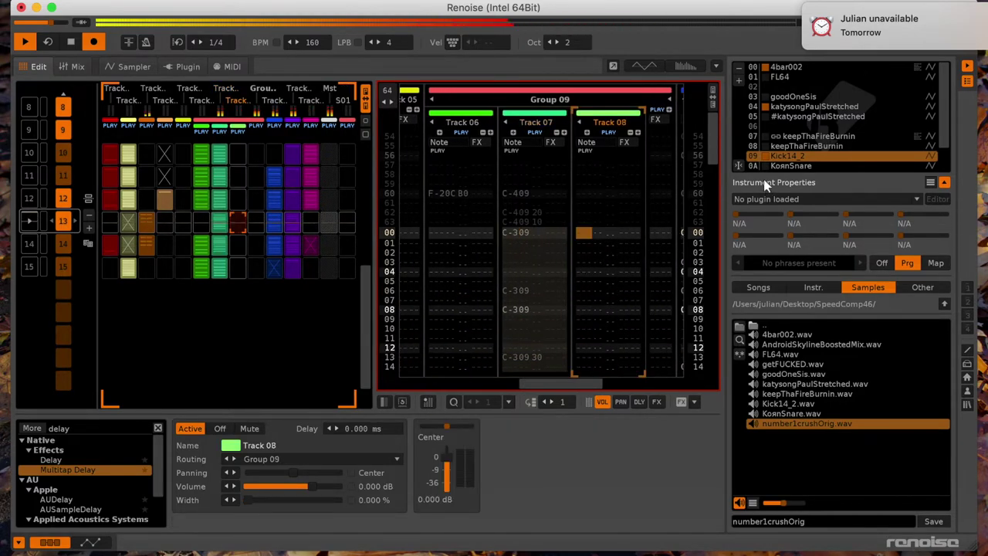
key(space)
right_click(789, 158)
click(828, 212)
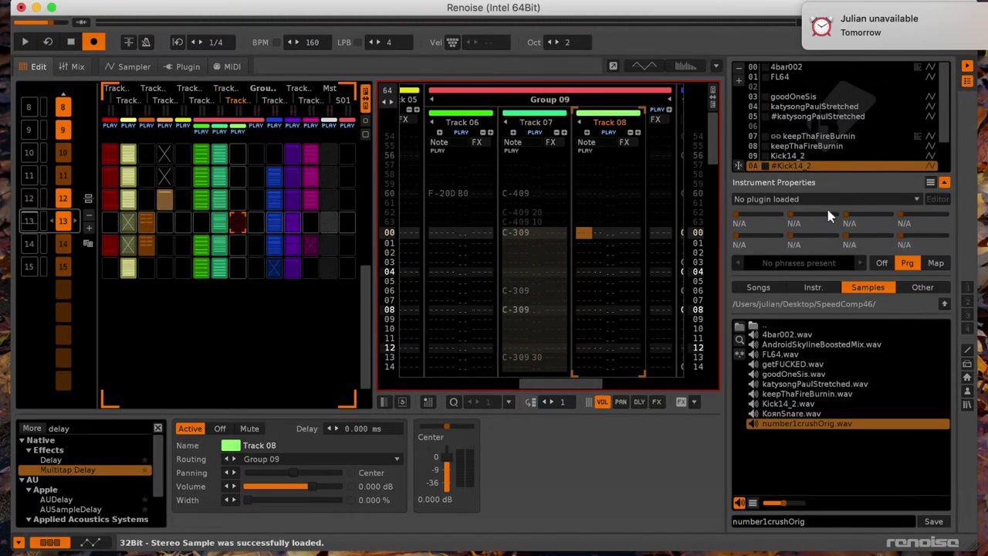
Step: Raise the octave to 3 and enter a C-4 note with #Kick14_2 at line 00 of Track 08 in pattern 13
key(q)
key(super+])
key(q)
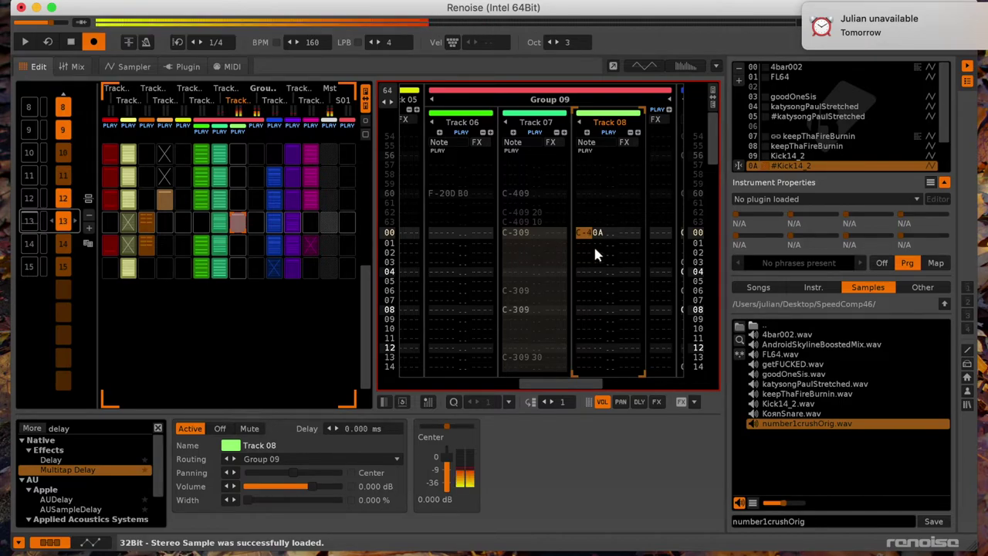
click(593, 243)
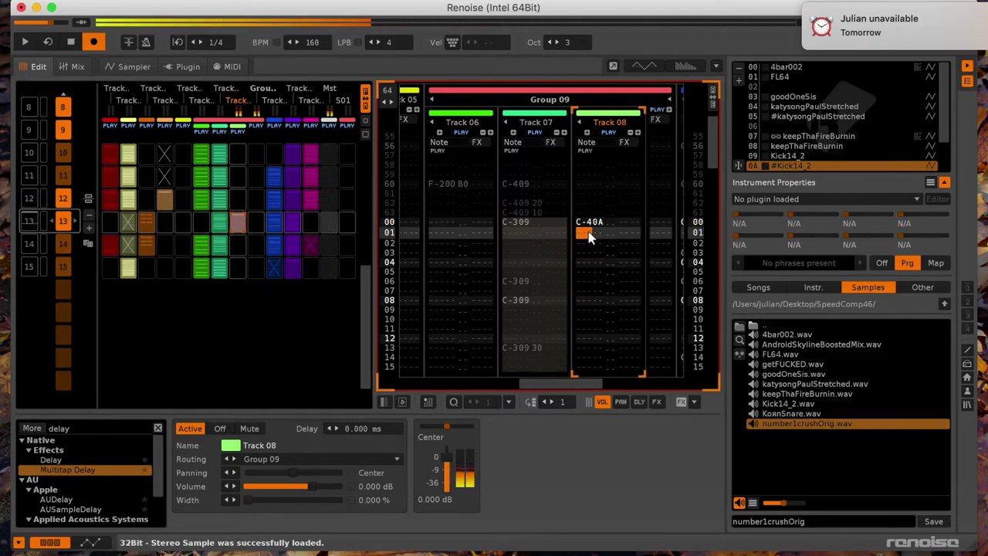
key(Up)
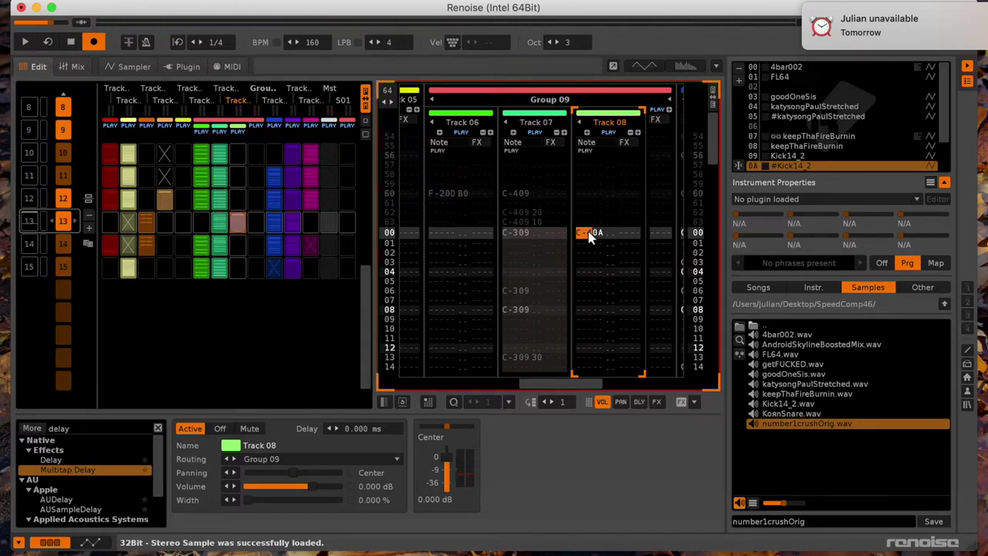
Step: Set the edit step to 8 and fill Track 08 in pattern 13 with C-4 #Kick14_2 notes every 8 lines
key(q)
key(q)
key(q)
key(q)
key(q)
key(q)
key(q)
key(q)
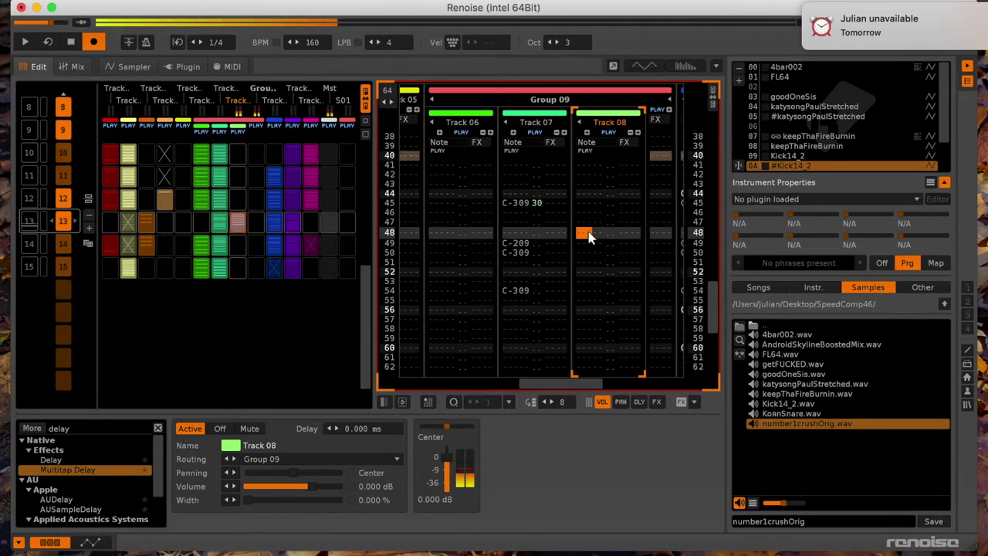
Step: Copy pattern 13's Track 08 block into pattern 14 and play from pattern 13
click(240, 225)
key(space)
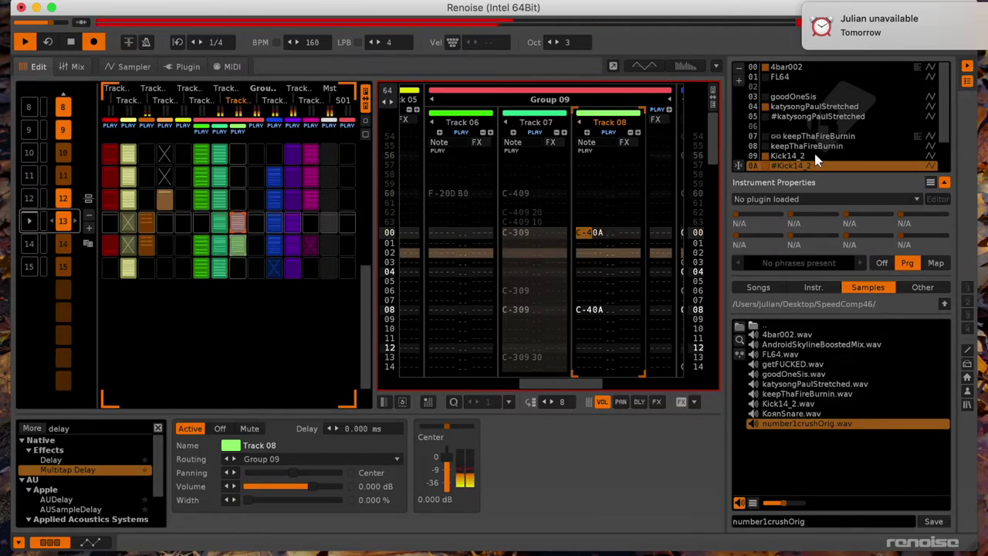
Step: Open #Kick14_2's modulation, set the Dist Fold filter's Tone to 0.528 and switch the filter type to None
double_click(803, 166)
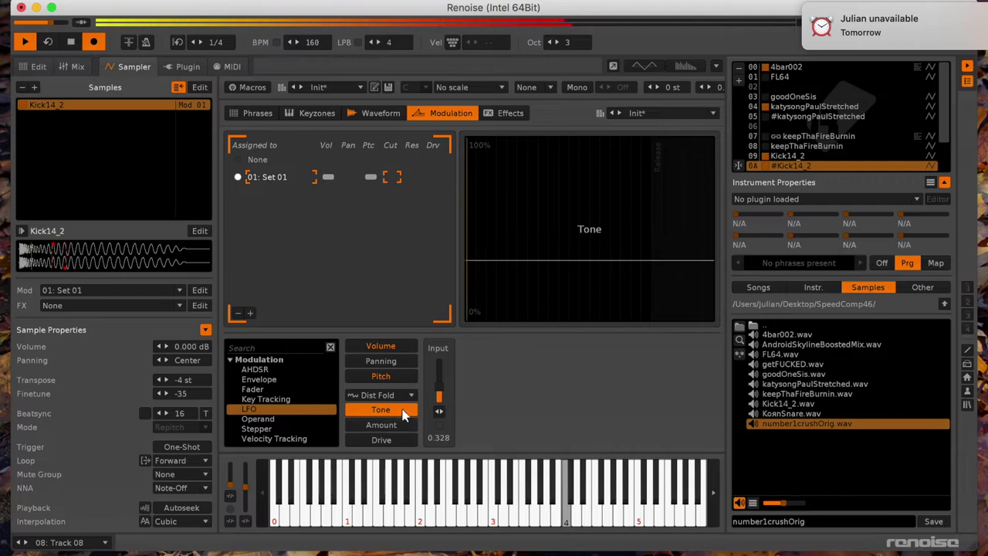
drag(434, 387, 434, 379)
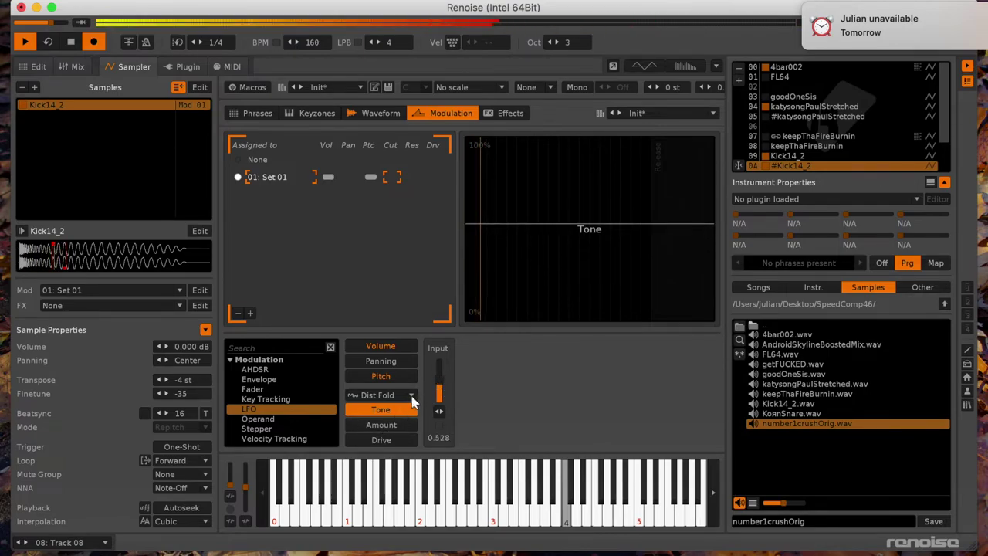
click(379, 394)
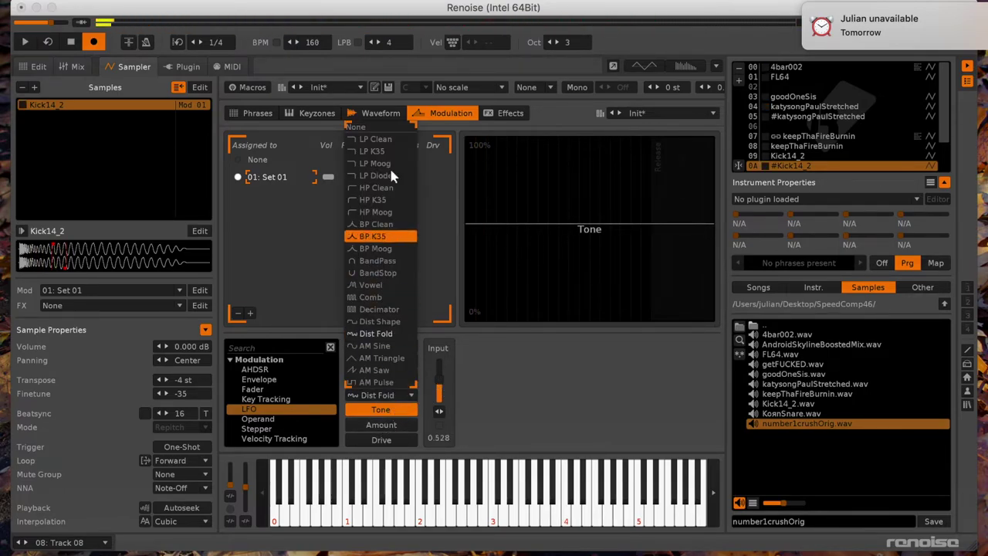
click(383, 126)
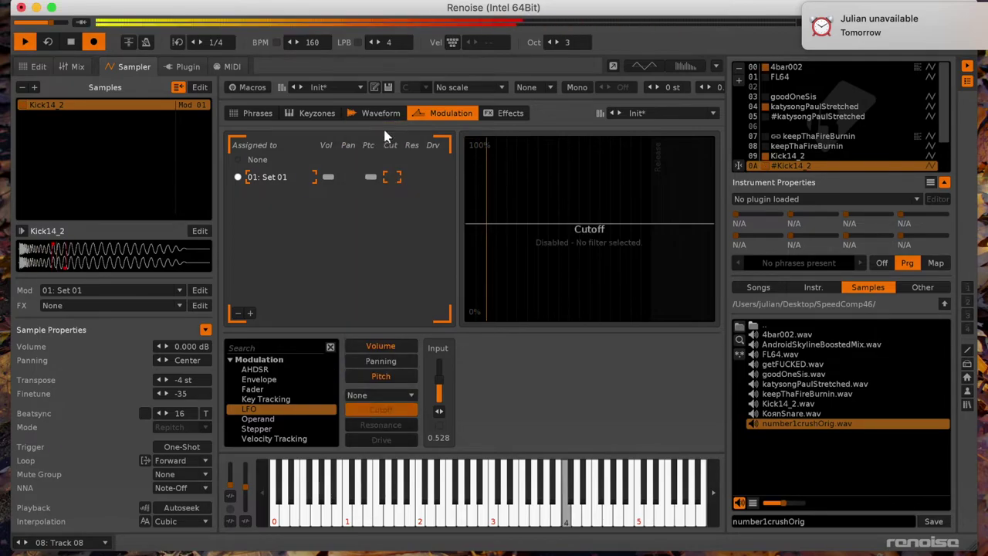
Step: Set the Volume Fader's duration in #Kick14_2's modulation to about 737 ms
click(394, 376)
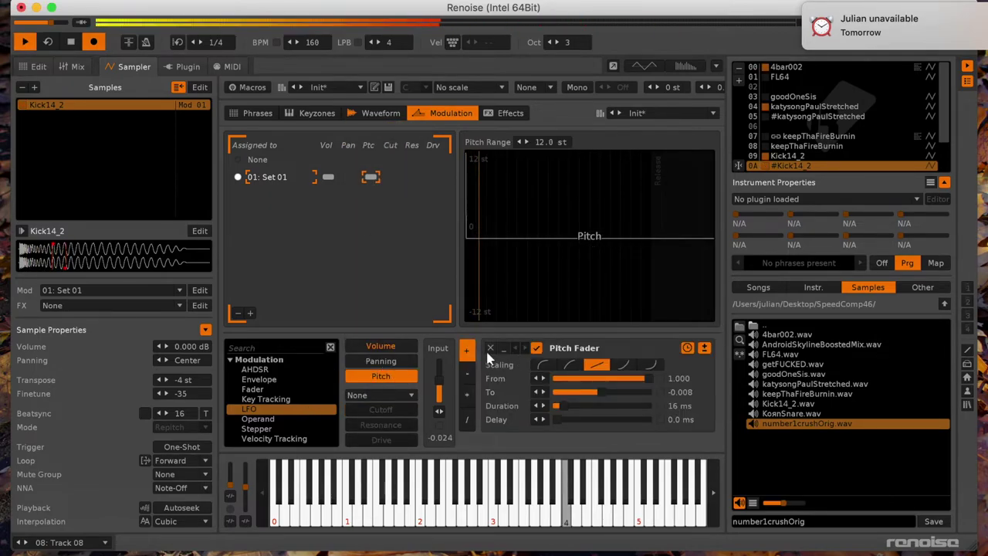
click(386, 346)
drag(575, 405, 597, 405)
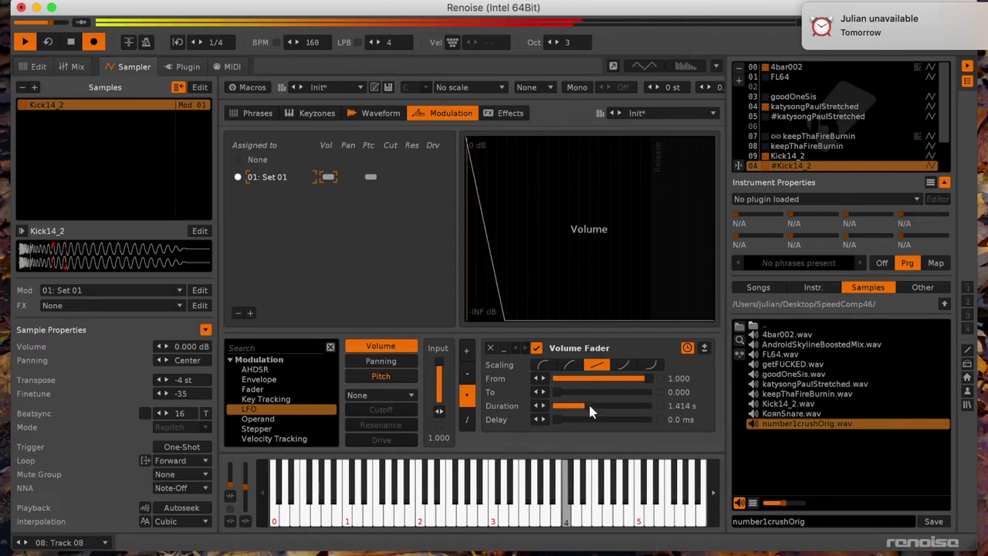
drag(582, 413, 576, 412)
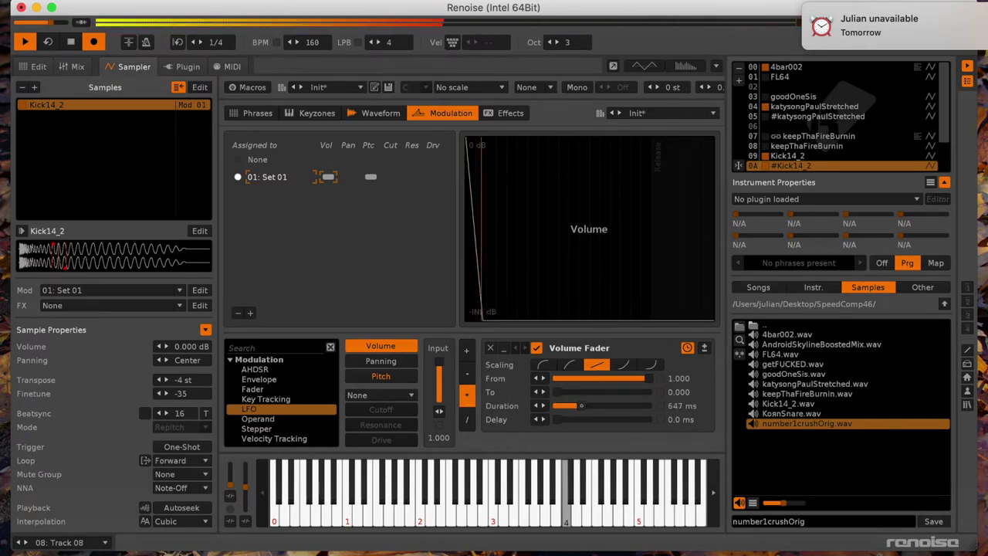
Step: Switch #Kick14_2's filter type to Dist Fold and add a panning LFO with a frequency of 1.06 Hz
click(389, 397)
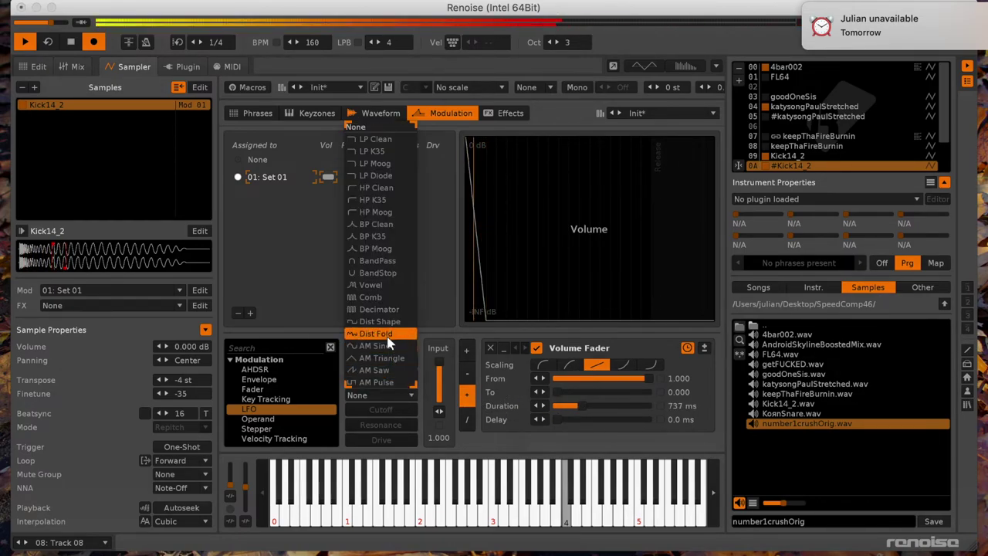
click(378, 335)
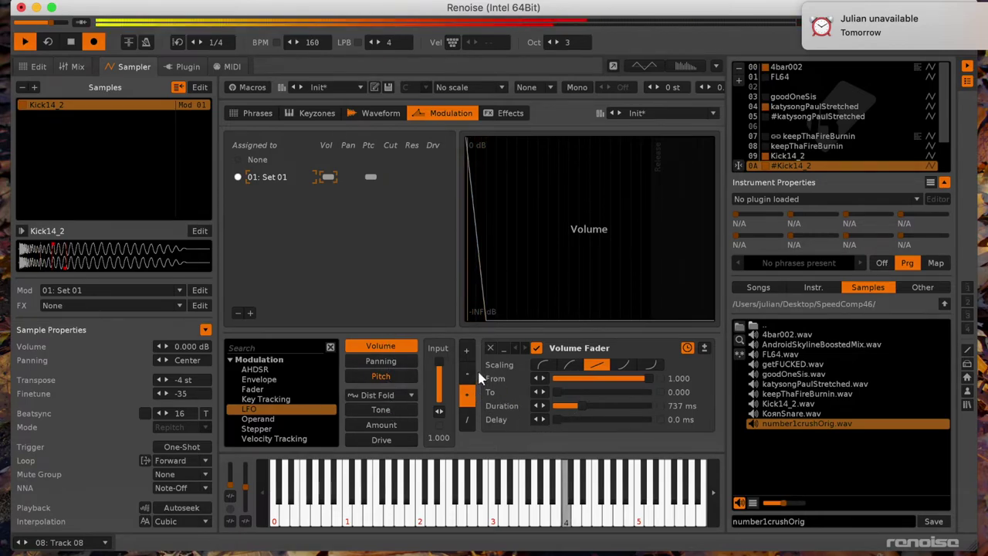
click(367, 360)
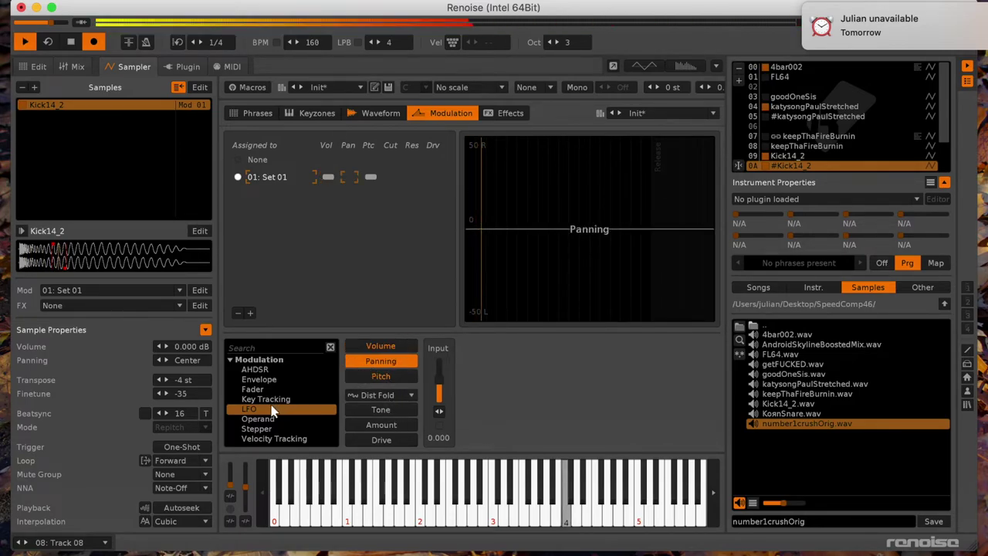
drag(604, 378, 590, 378)
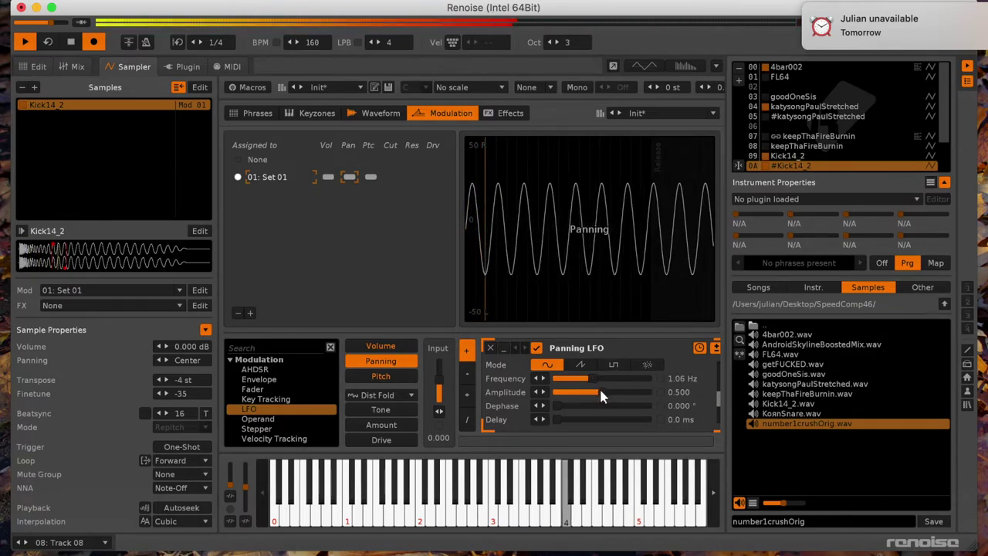
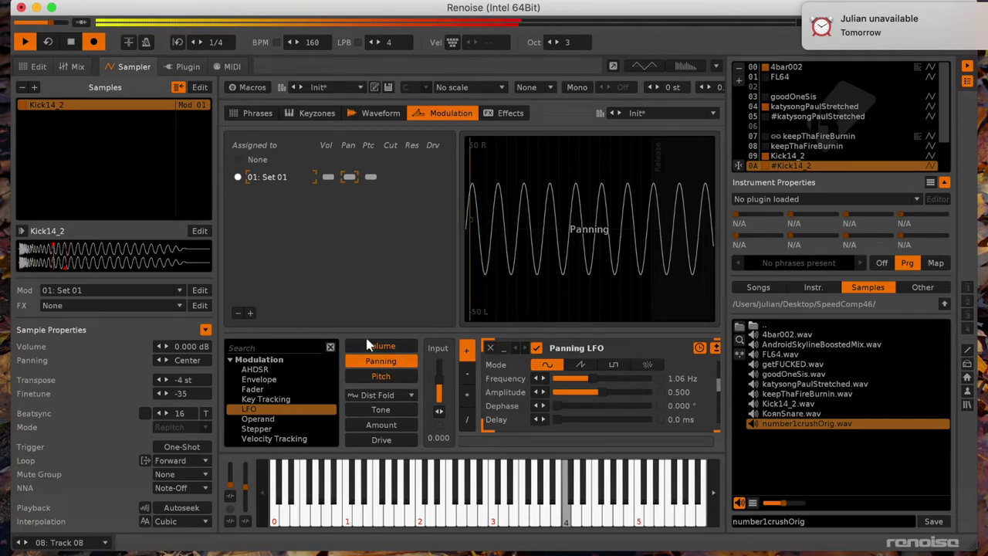
Step: Create a sample FX chain for #Kick14_2 and add a Multitap Delay with an amount of about -6.731 dB
click(517, 116)
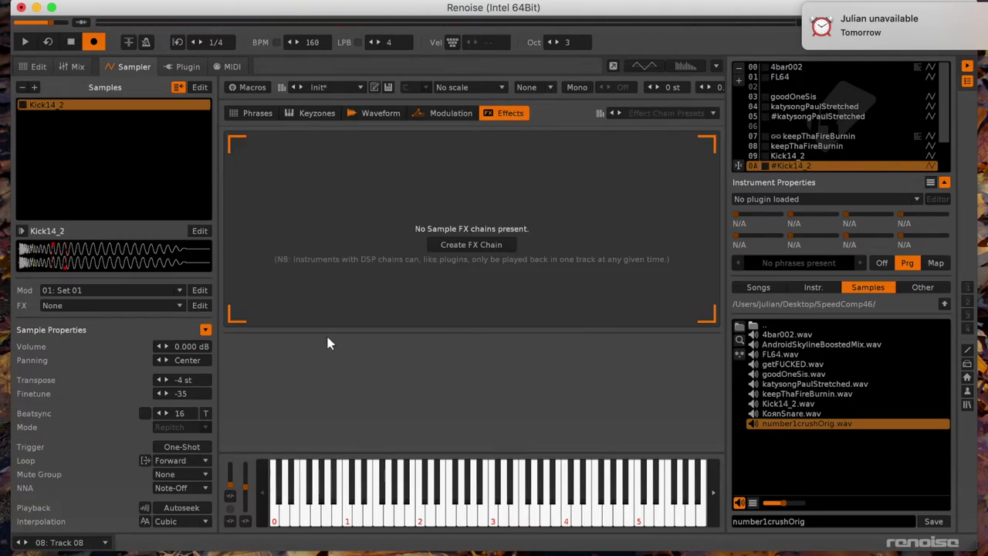
click(502, 243)
click(313, 346)
text(de)
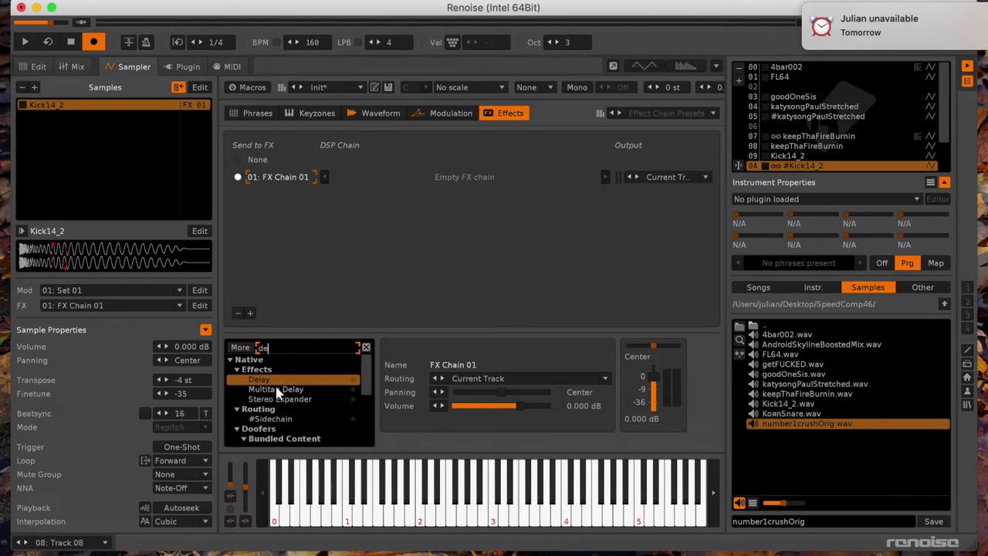
double_click(278, 389)
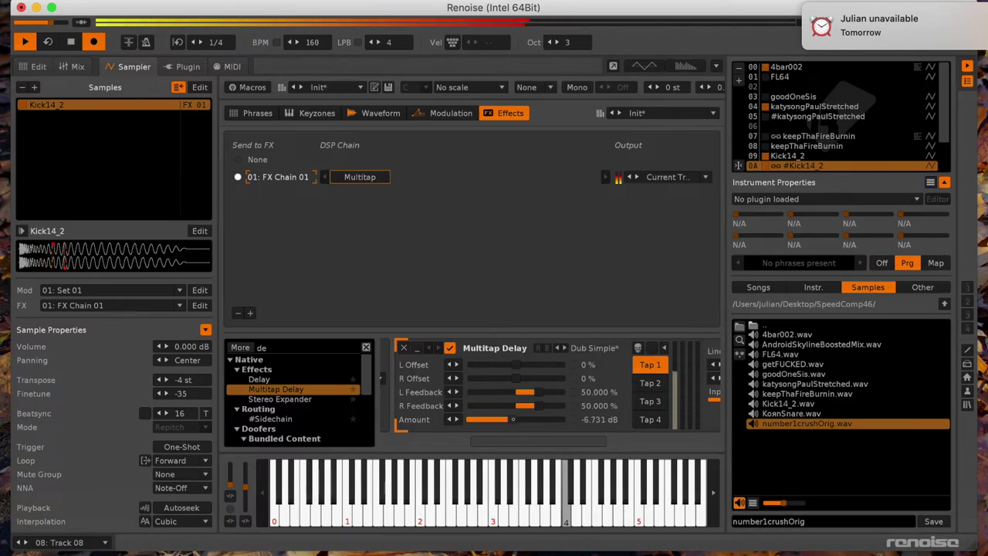
Step: Return to the pattern editor, search the effects for a filter and add an Analog Filter to Track 08
click(28, 67)
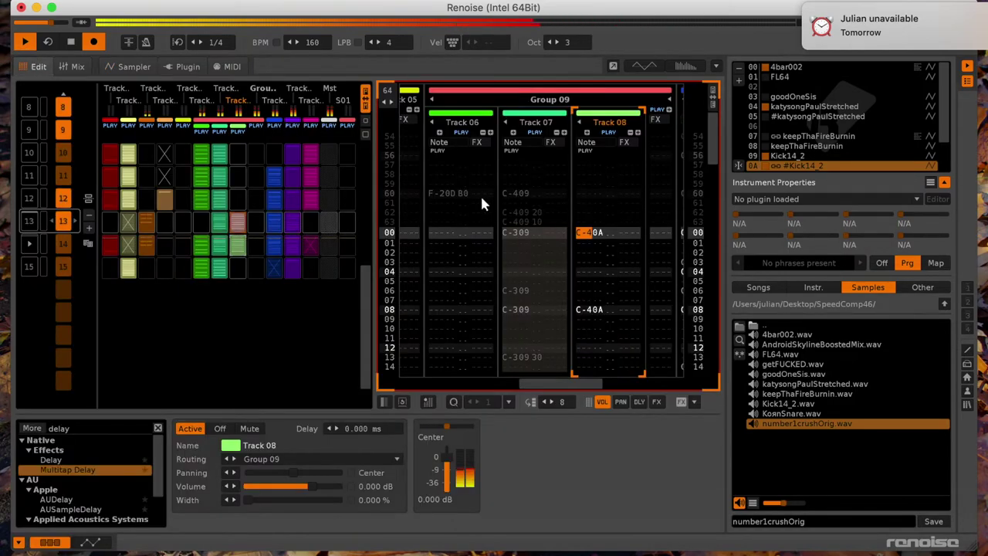
double_click(82, 429)
text(eq)
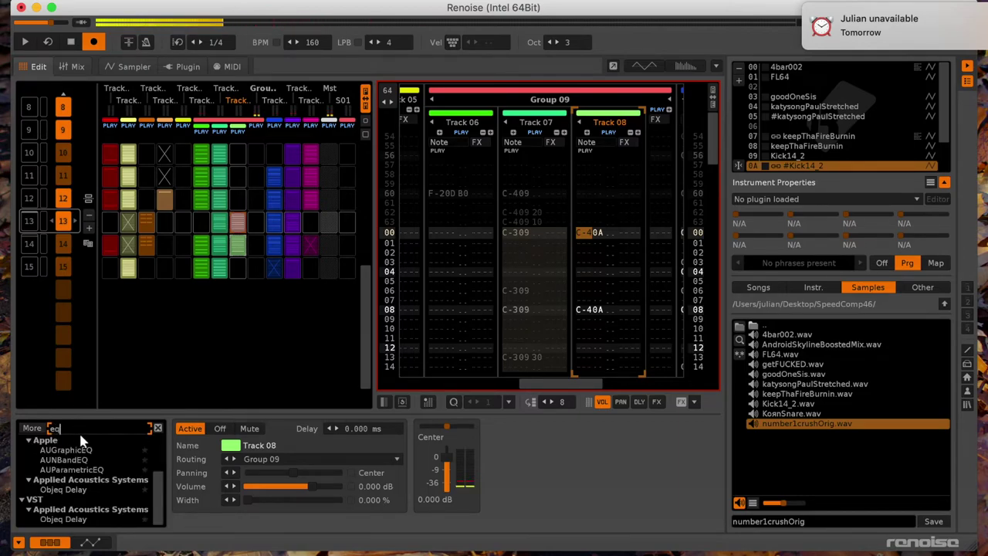
text(f)
text(f)
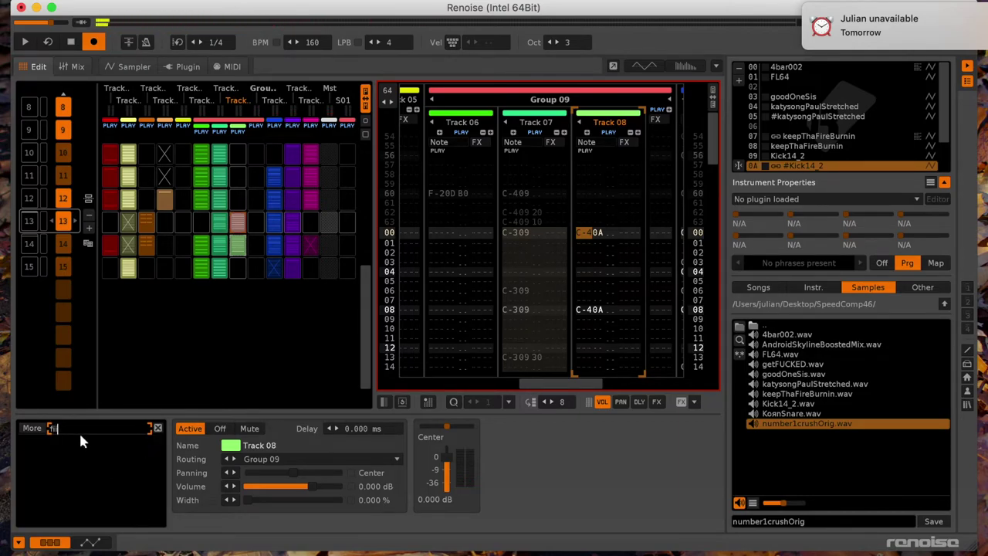
text(ilter)
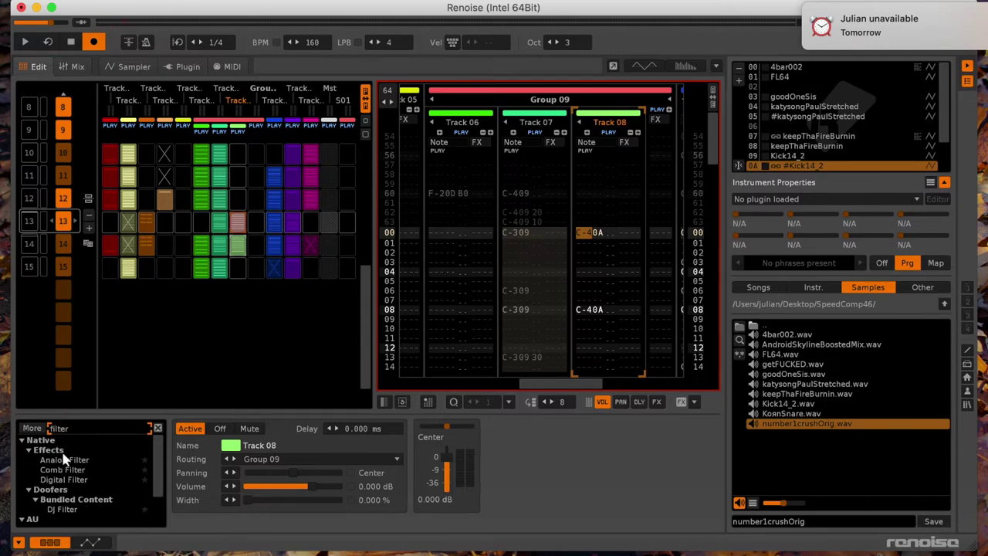
double_click(63, 460)
Step: Set Track 08's Analog Filter to band-pass with a 1.39 kHz cutoff and 20.9% resonance during playback
key(space)
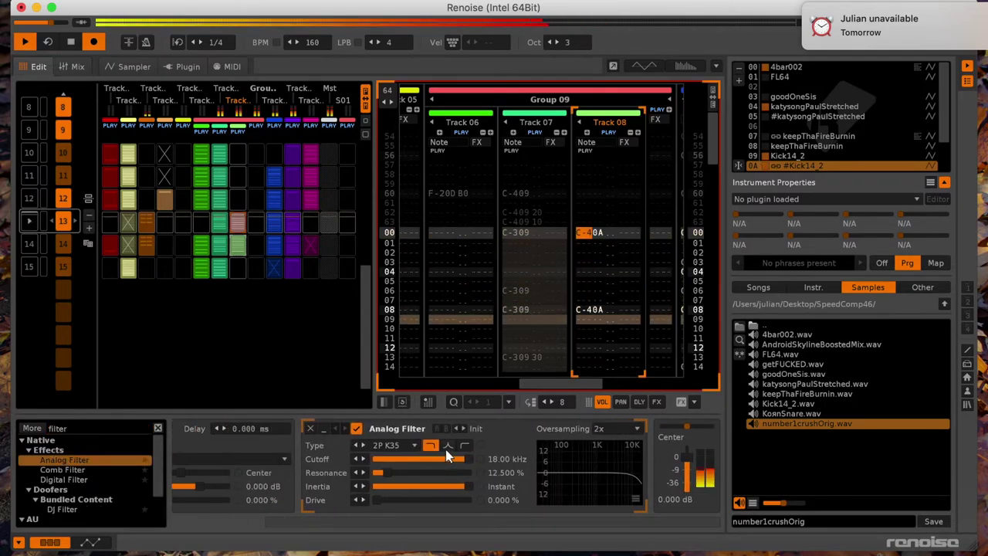
click(448, 446)
drag(434, 460, 420, 458)
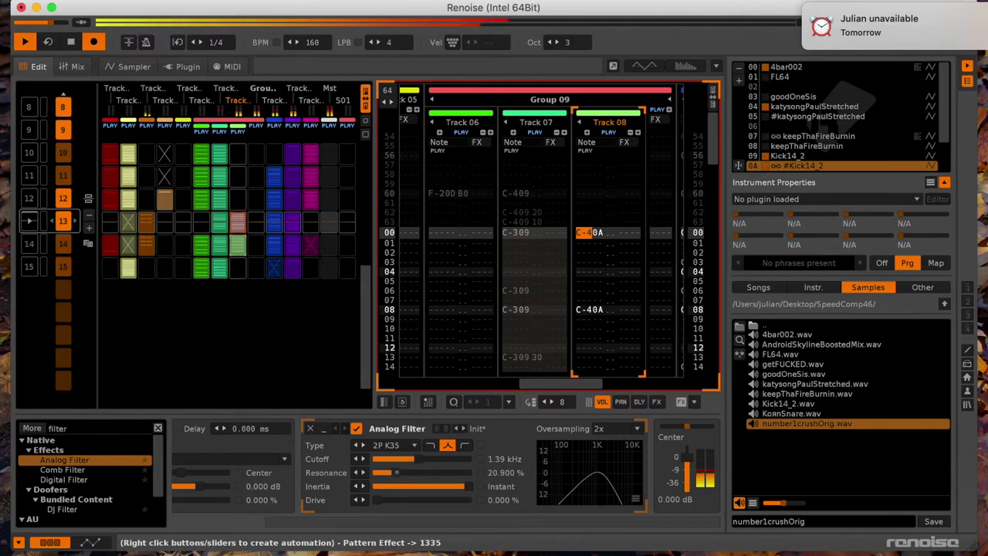
key(space)
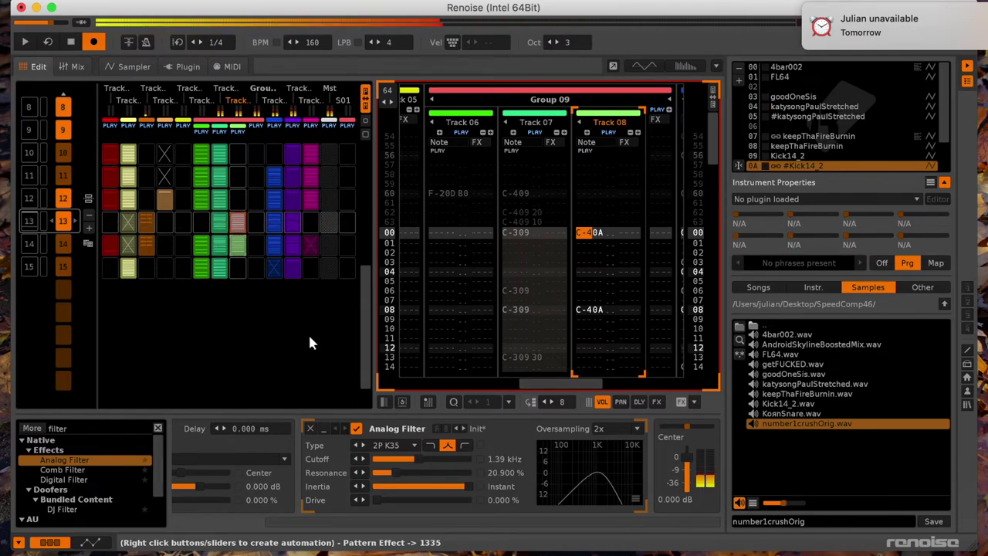
Step: Play the opening patterns and duplicate pattern 15 as pattern 16 at the end of the sequence
scroll(309, 336, up, 12)
key(space)
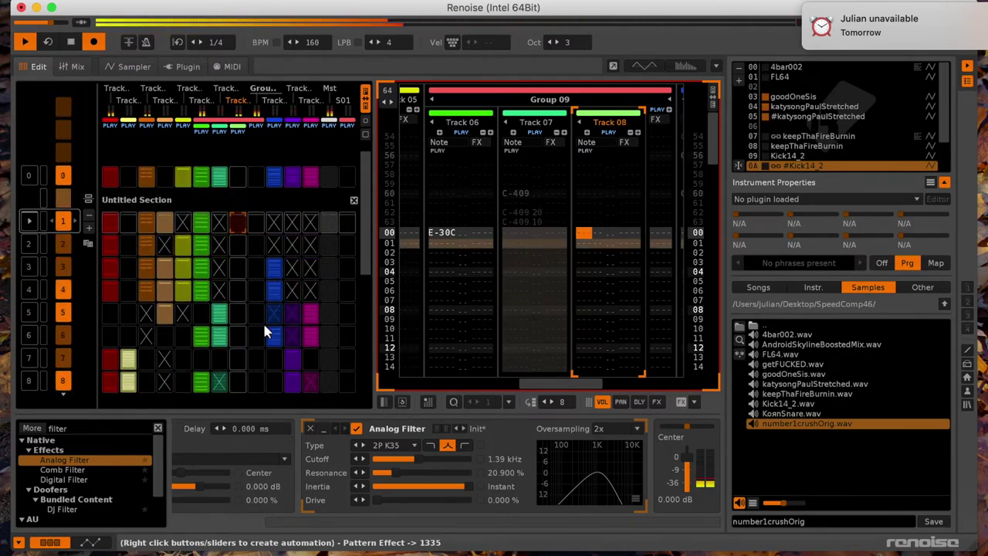
scroll(217, 303, down, 10)
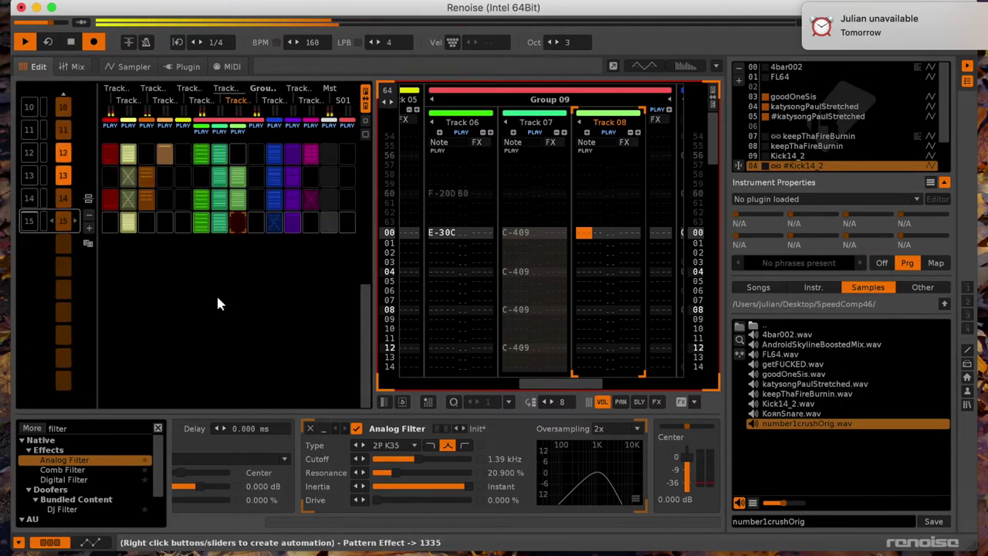
click(88, 244)
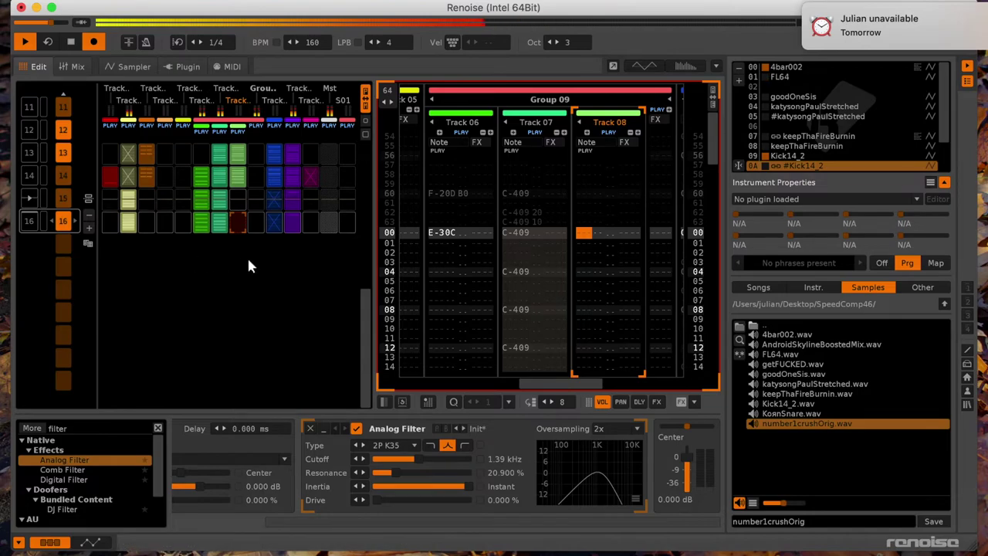
Step: Mute Track 03's slots in patterns 15 and 16 in the pattern matrix
scroll(167, 249, up, 2)
scroll(166, 241, up, 5)
click(145, 222)
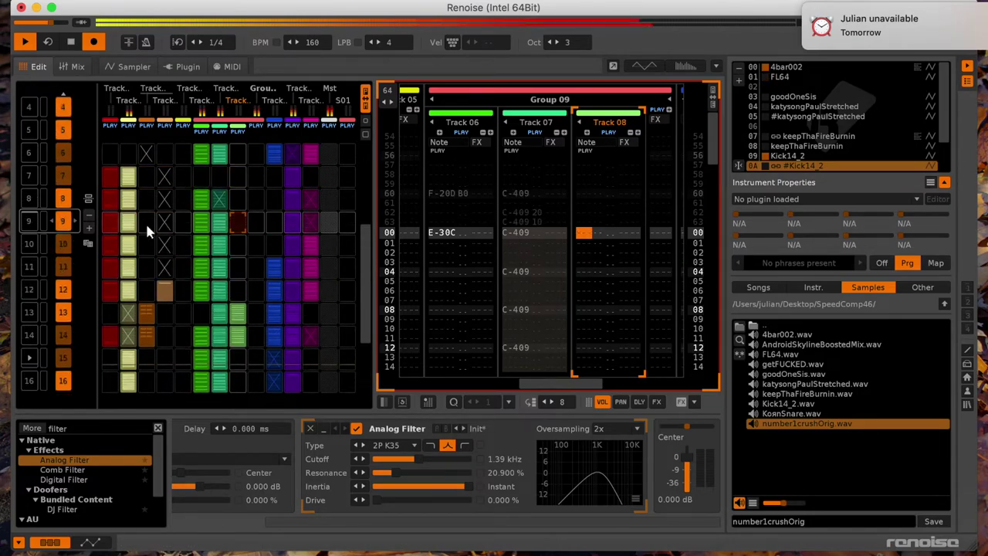
middle_click(149, 359)
middle_click(146, 381)
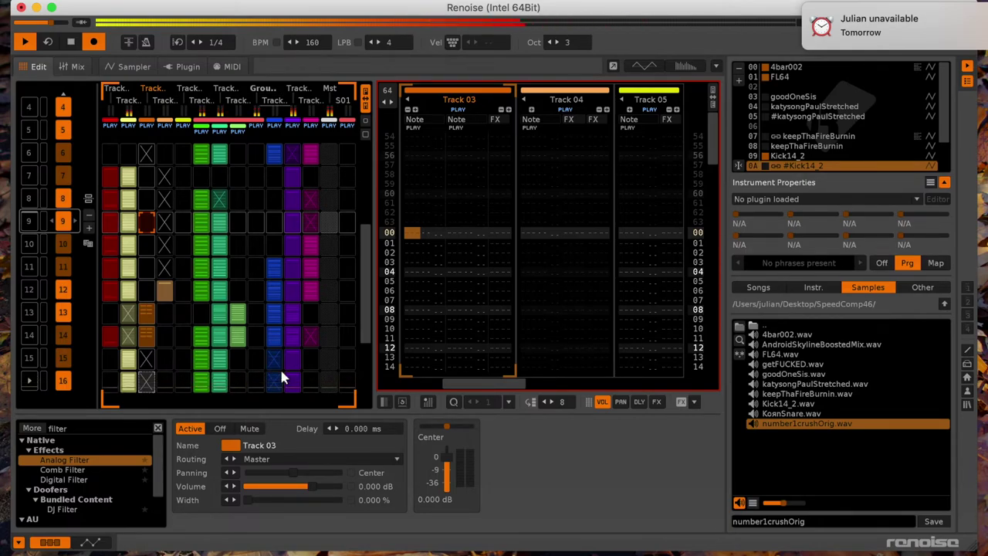
Step: Copy an earlier Track 12 block into pattern 16 and restart playback
key(space)
click(307, 292)
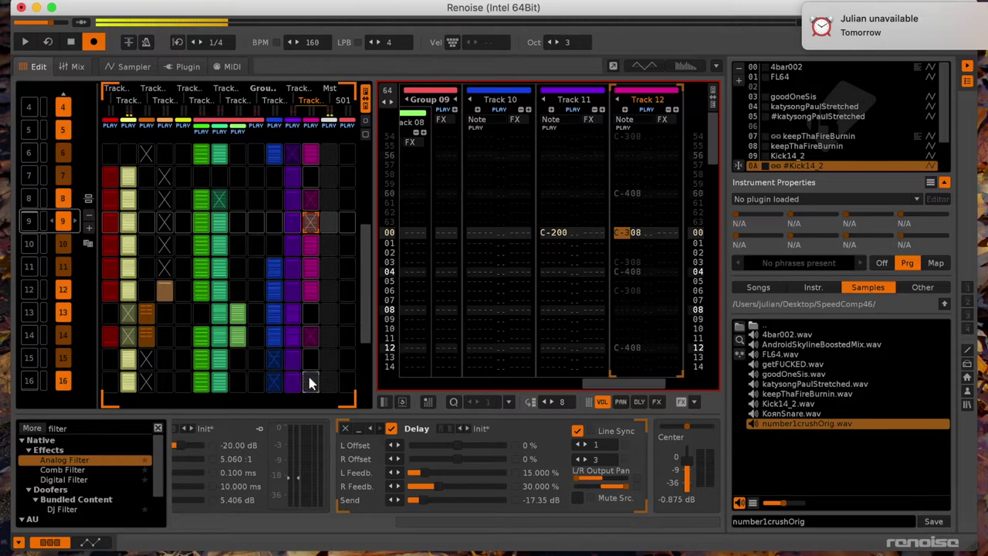
click(308, 375)
key(space)
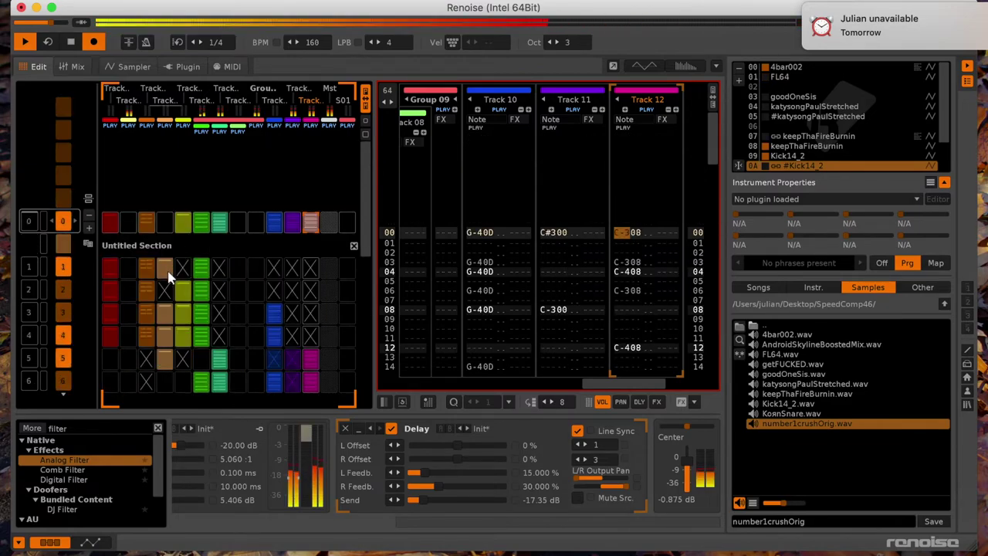
Step: Add pattern 17 and fill its Track 01, Track 03 and Track 04 slots with blocks copied from pattern 1
click(167, 271)
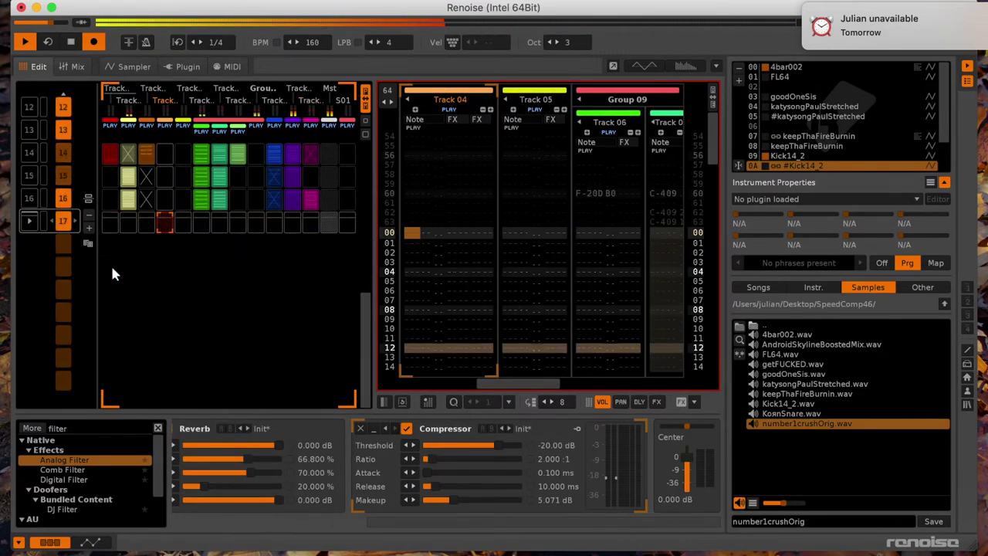
click(111, 222)
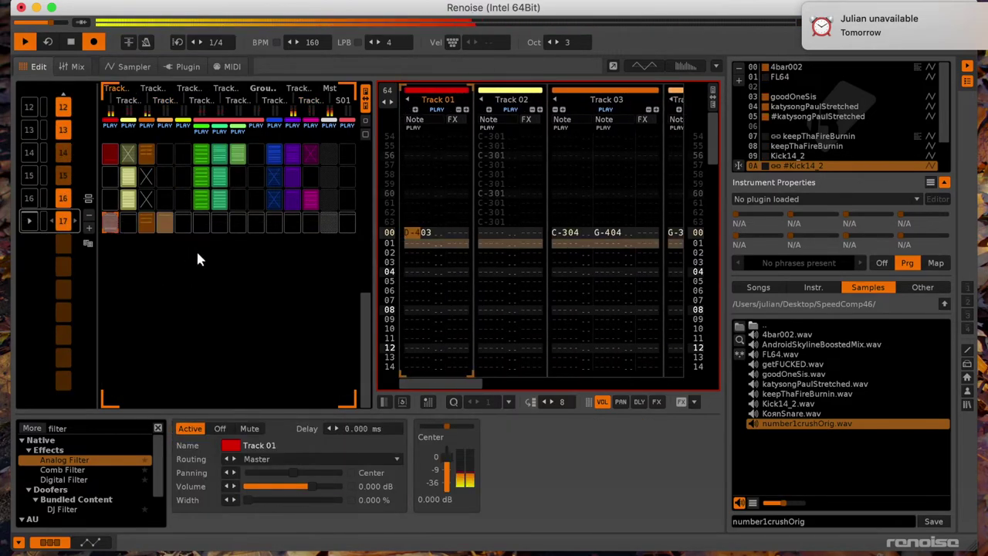
click(164, 222)
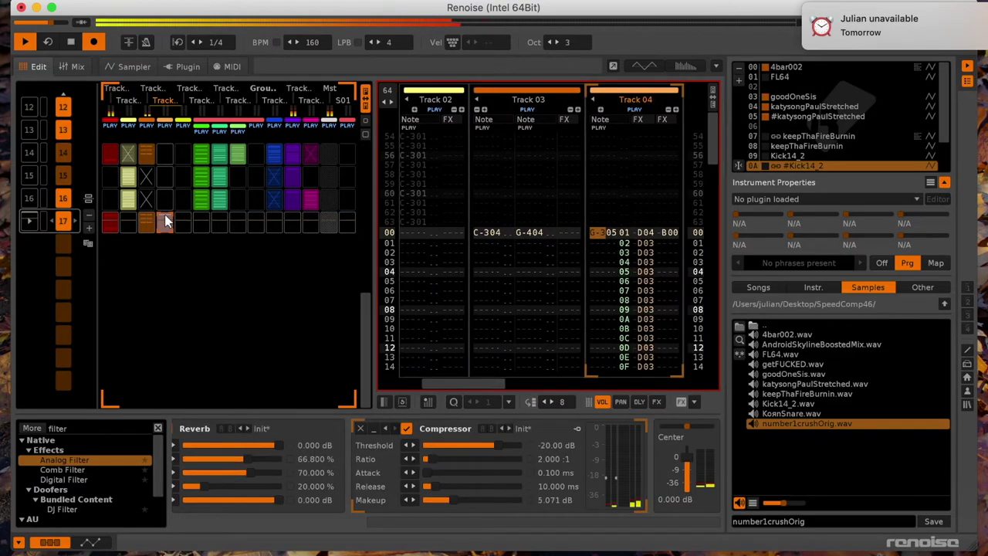
Step: Paste the copied Track 04 block into pattern 13 and resume playback
scroll(177, 242, up, 1)
scroll(177, 241, down, 2)
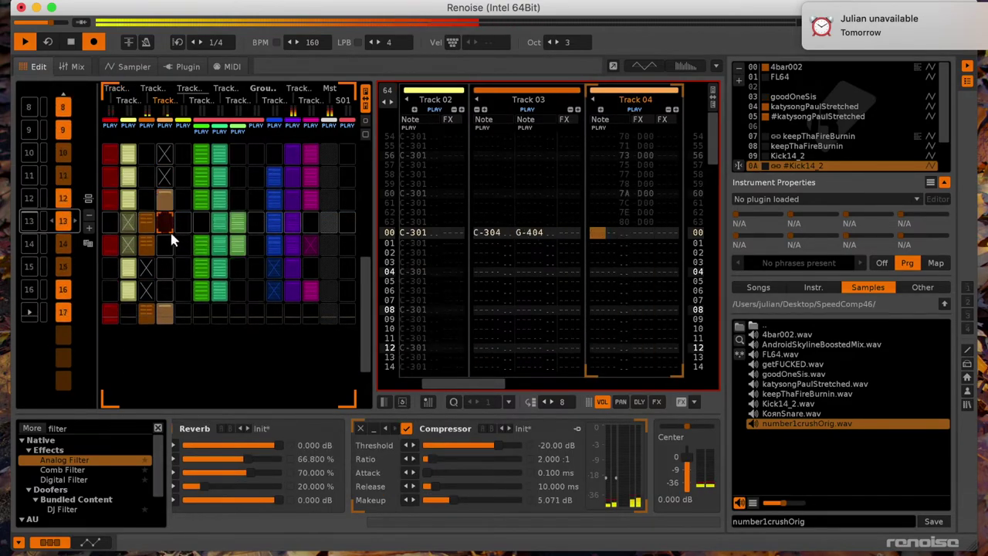
key(space)
key(super+v)
key(space)
Step: Copy an earlier Track 05 block further down the pattern matrix and place it in pattern 15
scroll(200, 243, up, 13)
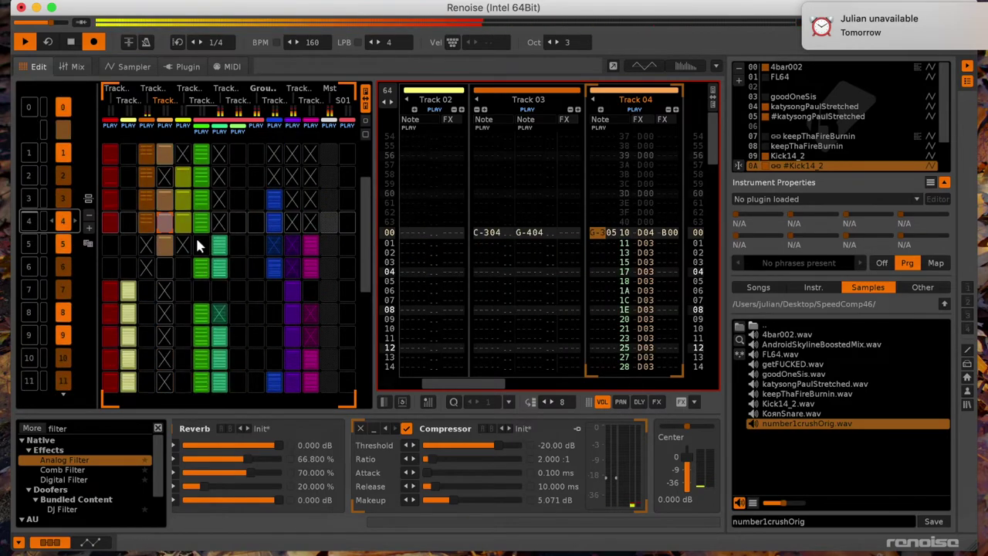
click(189, 293)
scroll(188, 294, down, 10)
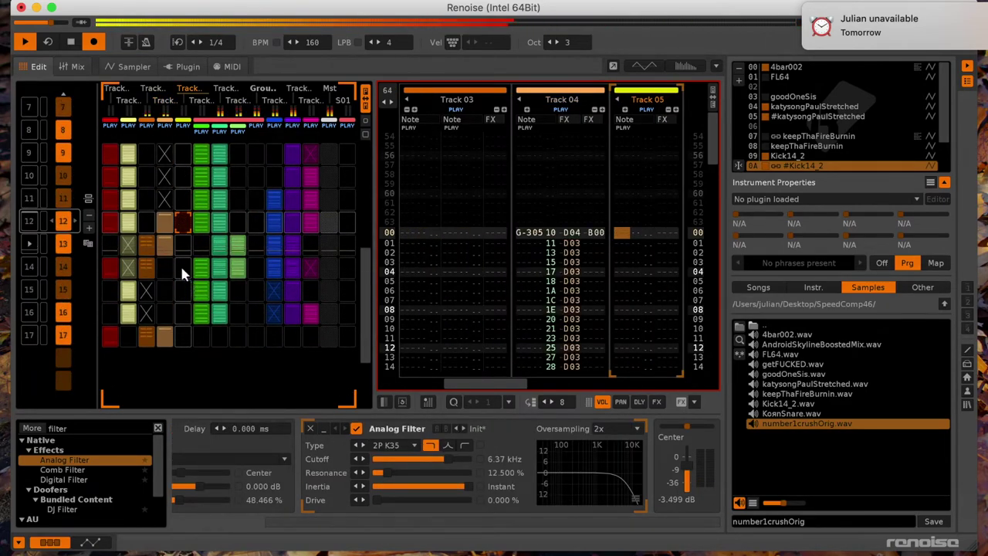
scroll(182, 269, down, 1)
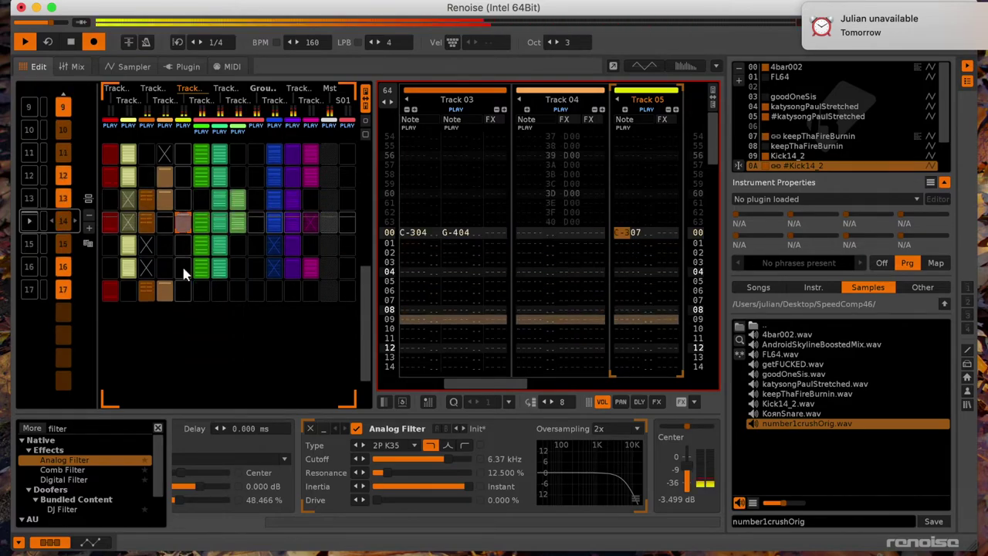
scroll(201, 283, down, 1)
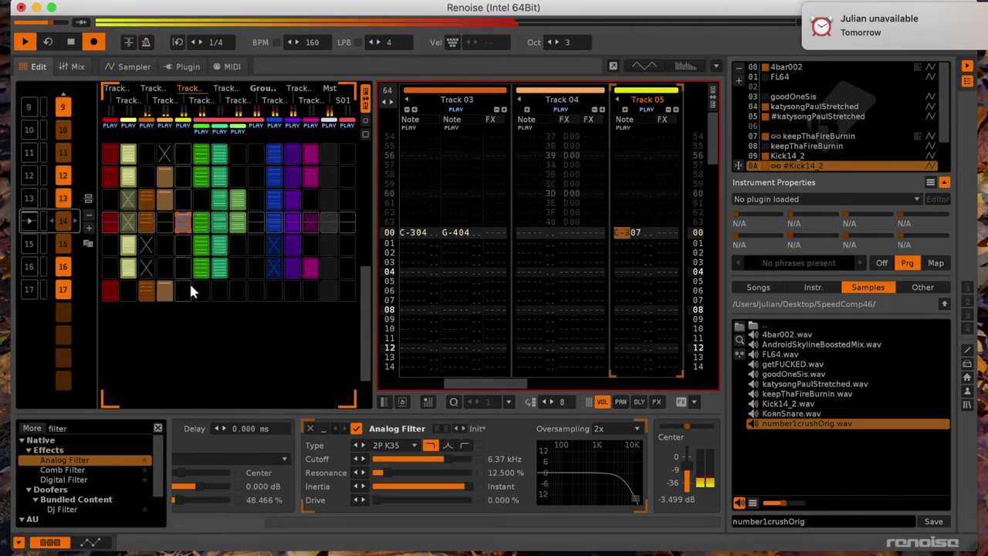
drag(182, 229, 185, 252)
scroll(185, 248, up, 5)
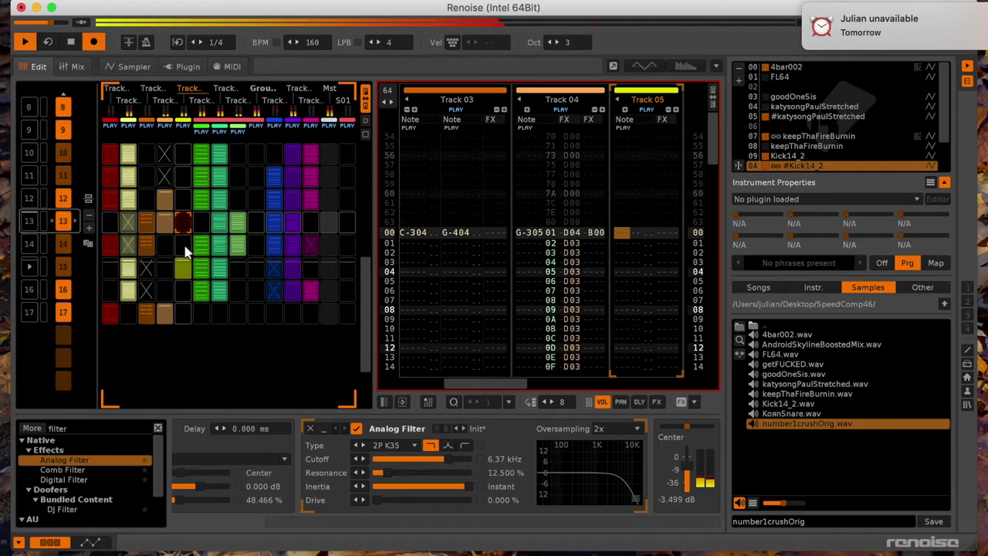
scroll(185, 246, down, 5)
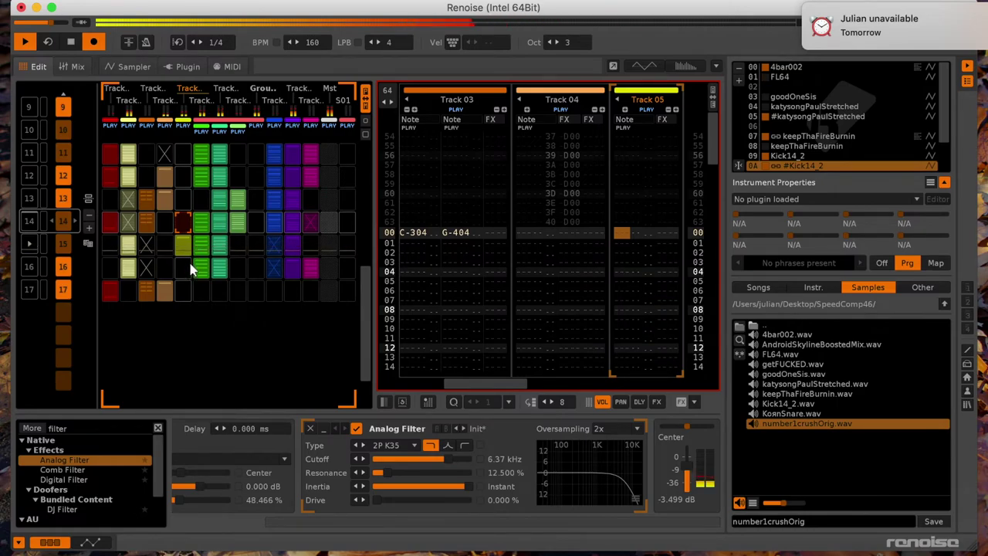
Step: Fill pattern 17's Track 06 slot with a copied block and mute its Track 07 and Track 11 slots
key(Tab)
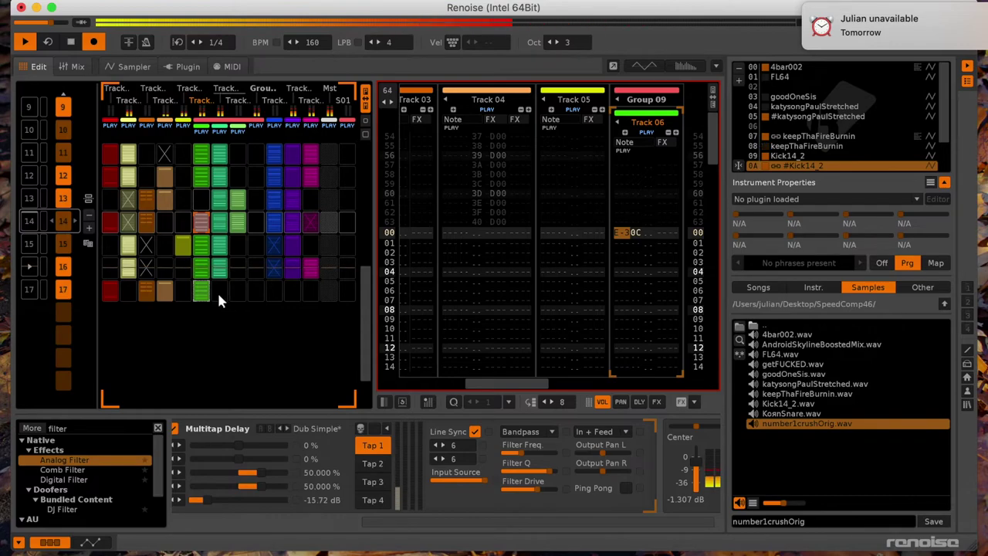
key(Tab)
middle_click(219, 295)
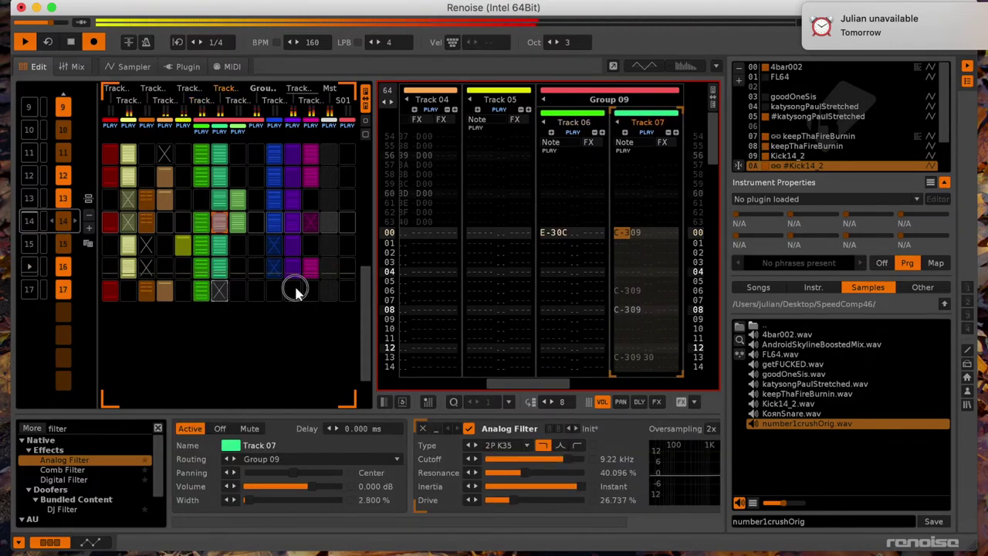
click(295, 289)
middle_click(286, 291)
Step: Duplicate pattern 17 as pattern 18 and stop playback
scroll(193, 295, down, 3)
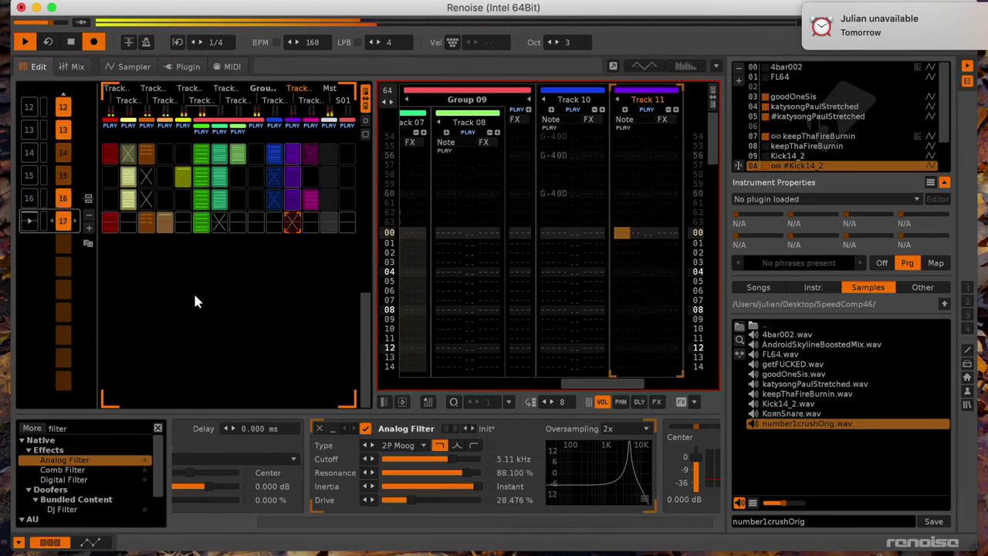
click(89, 245)
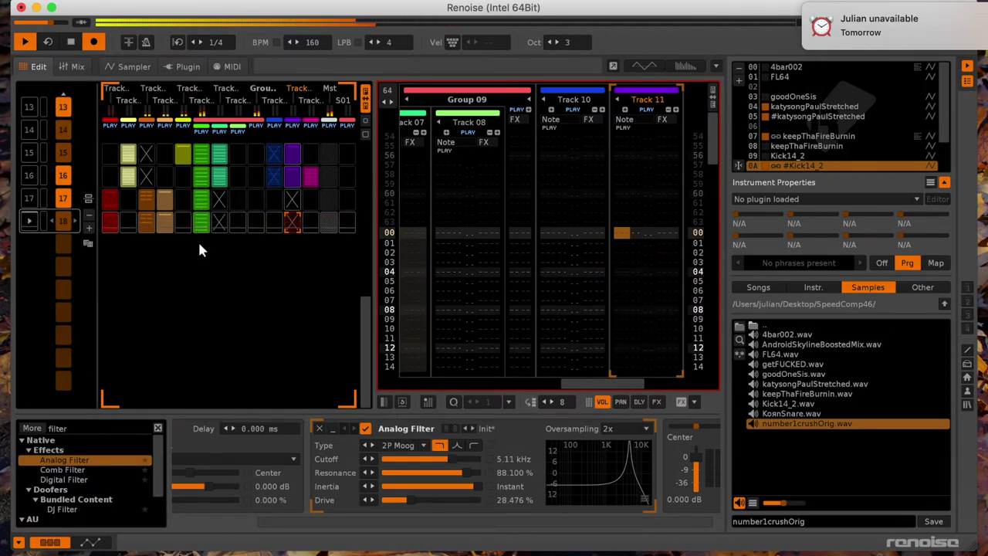
key(space)
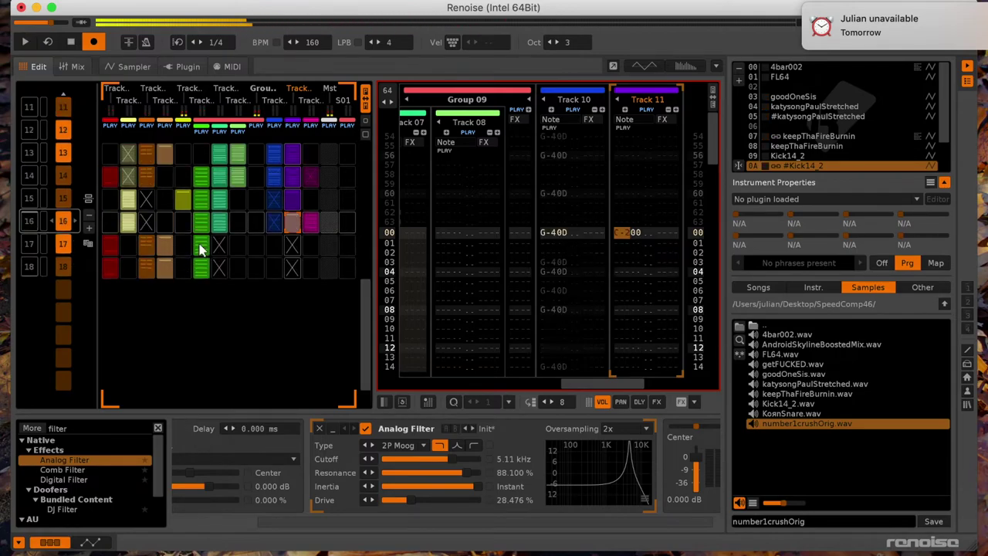
Step: Add an empty pattern 19 at the end and mute all its slots from Track 01 through Track 12
click(89, 228)
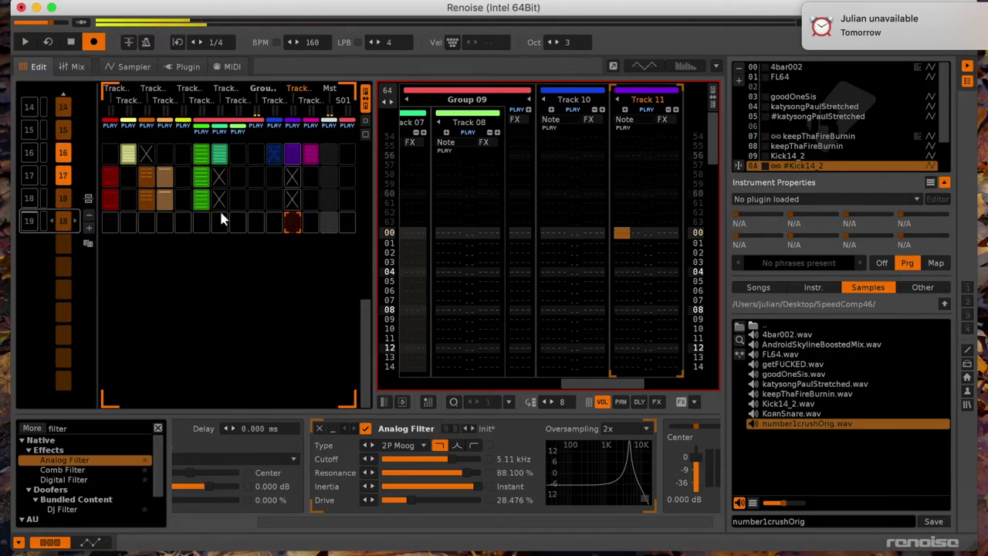
middle_click(204, 224)
middle_click(304, 223)
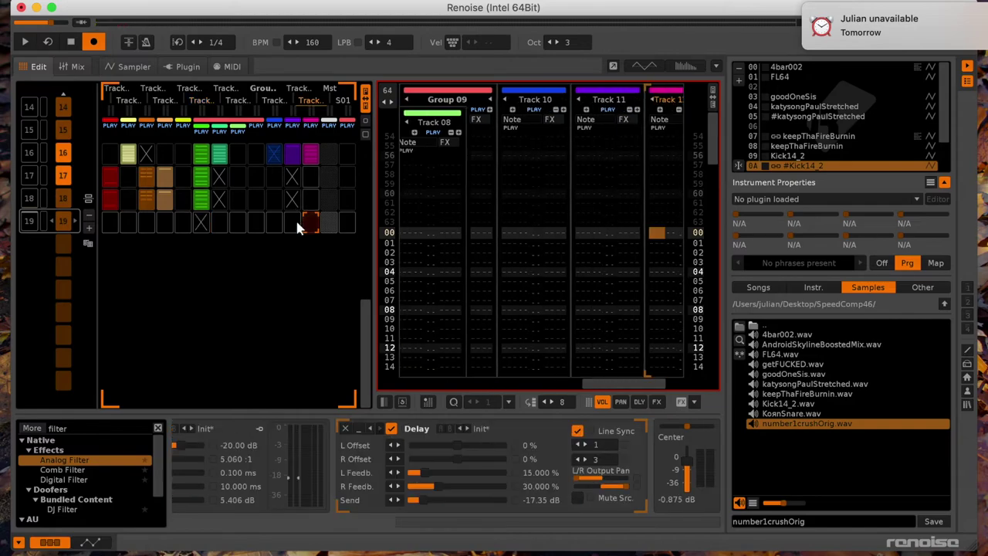
middle_click(286, 224)
middle_click(274, 225)
middle_click(256, 224)
middle_click(236, 223)
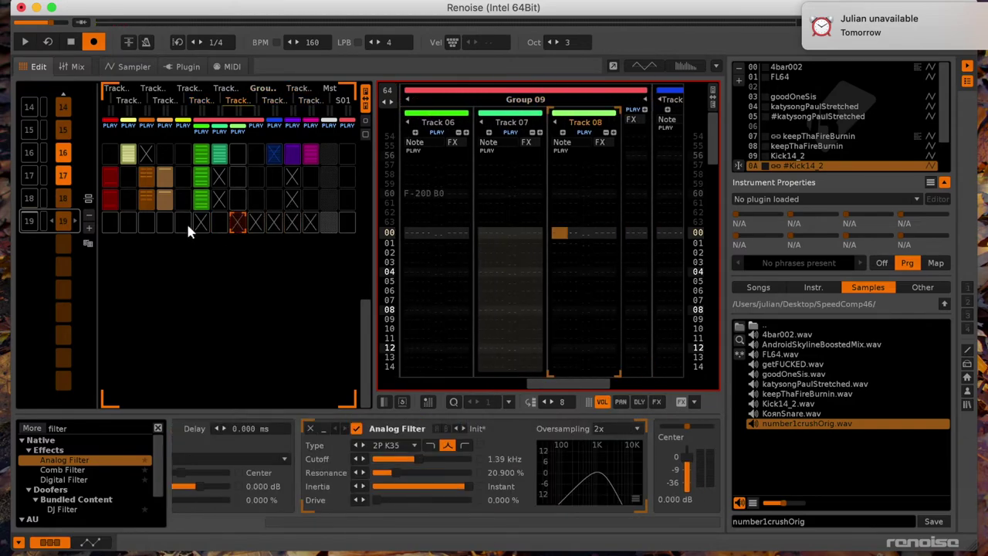
middle_click(218, 222)
middle_click(183, 222)
middle_click(162, 222)
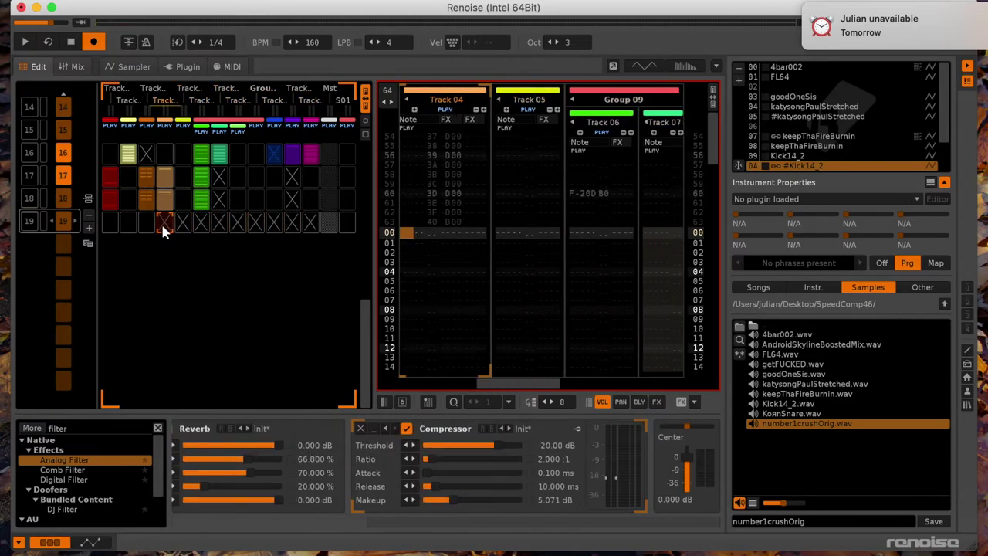
middle_click(146, 221)
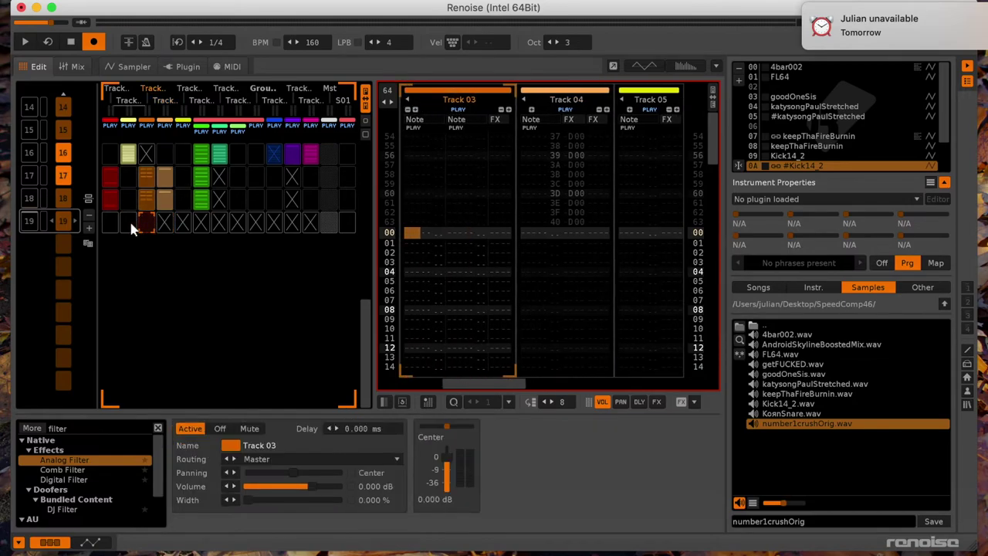
middle_click(128, 222)
middle_click(110, 223)
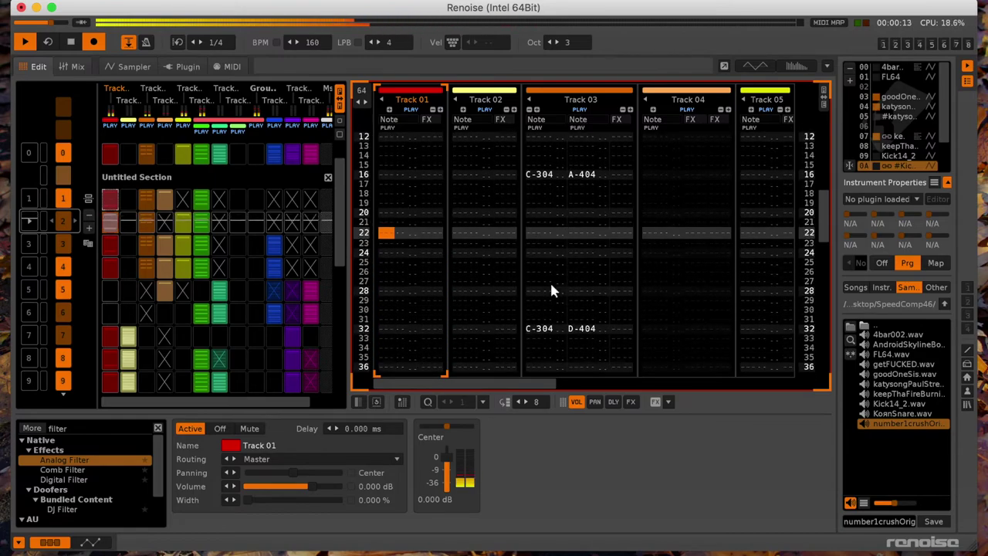
Step: Review the note data from Track 01 across to the master and back to Track 03 while patterns 2 to 5 play
click(551, 287)
key(Tab)
key(Tab)
key(Tab)
key(Tab)
key(Tab)
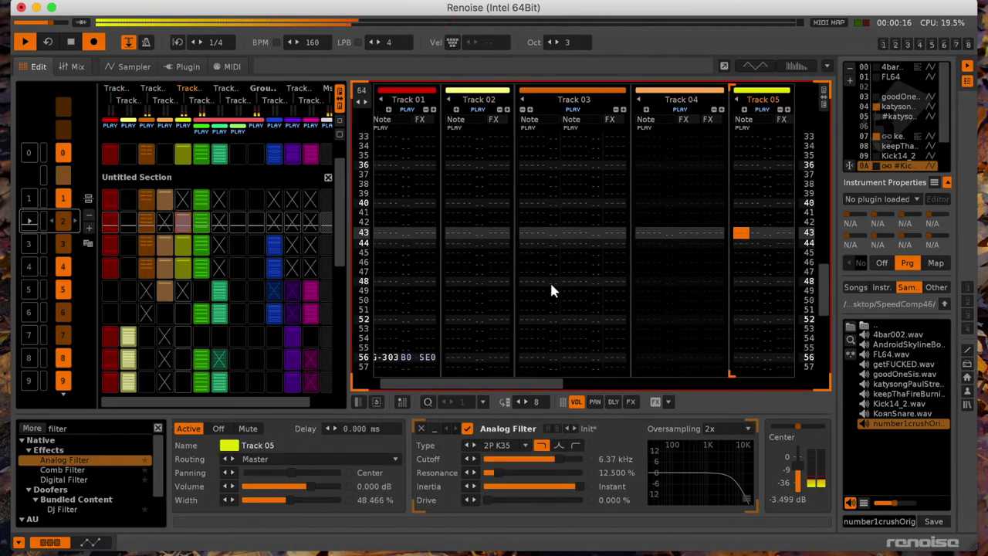
key(Tab)
key(Tab)
key(Tab)
key(Tab)
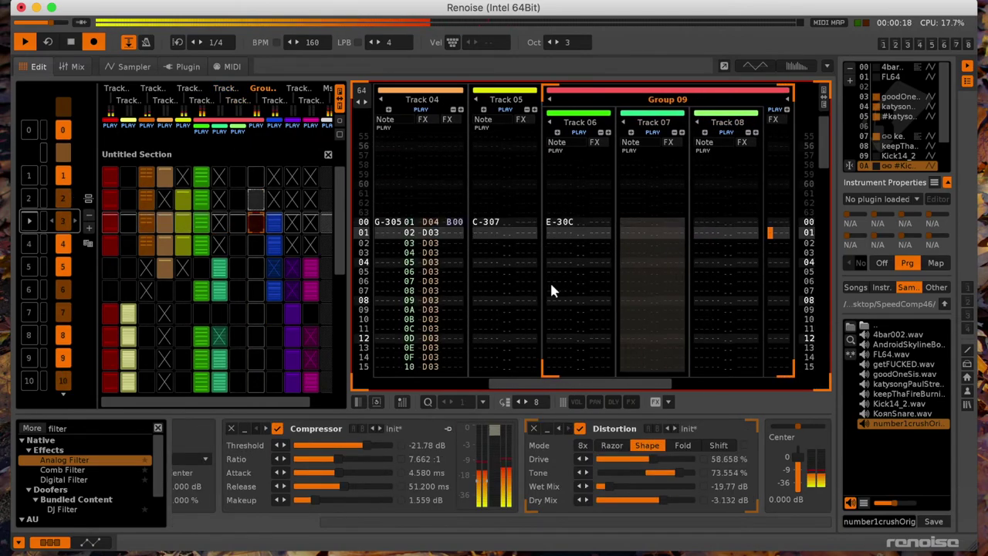
key(Tab)
key(Tab)
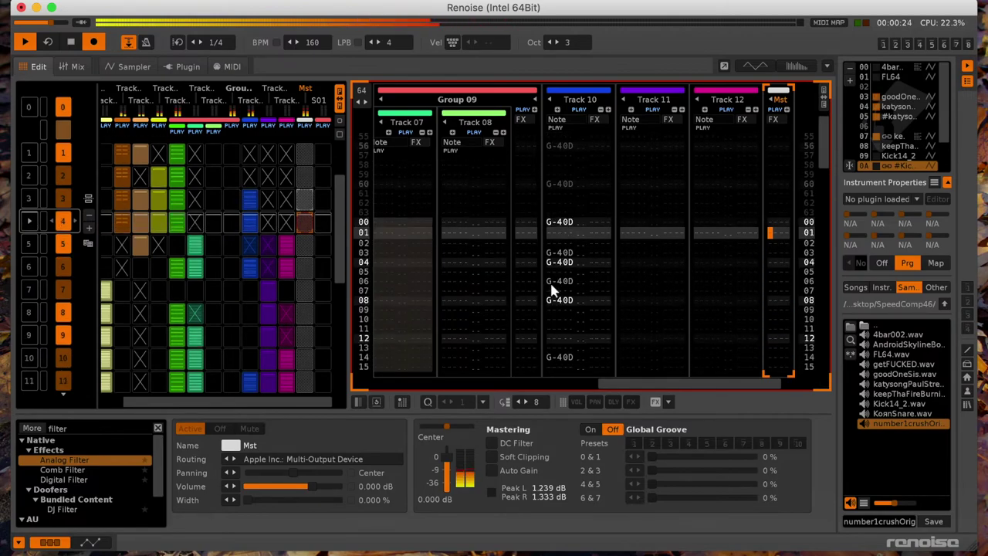
key(shift+Tab)
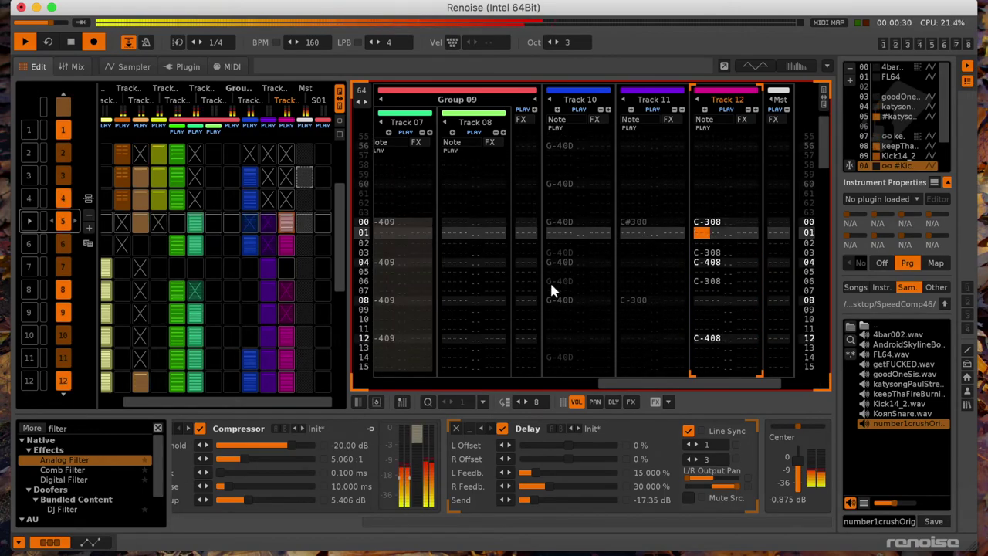
key(shift+Tab)
key(shift+Tab)
key(shift+Tab)
key(shift+Tab)
key(shift+Tab)
key(shift+Tab)
key(shift+Tab)
key(shift+Tab)
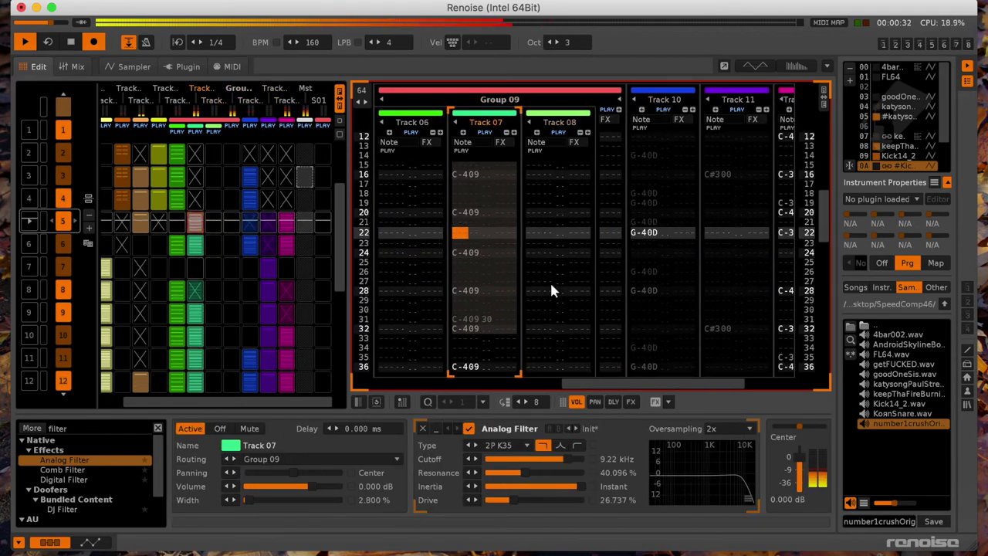
key(shift+Tab)
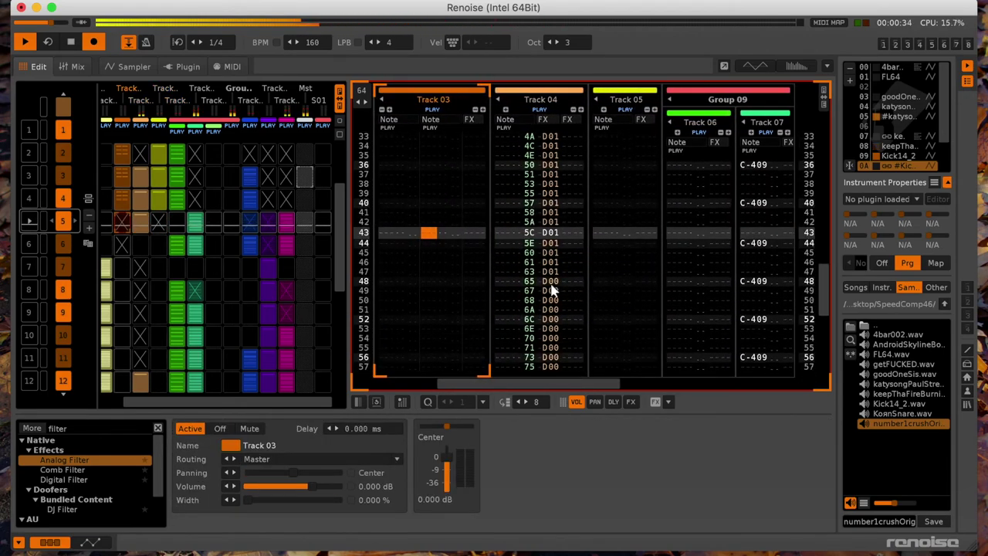
Step: Examine Track 04 through Track 12 and return to Track 01 while patterns 6 to 9 play
key(Tab)
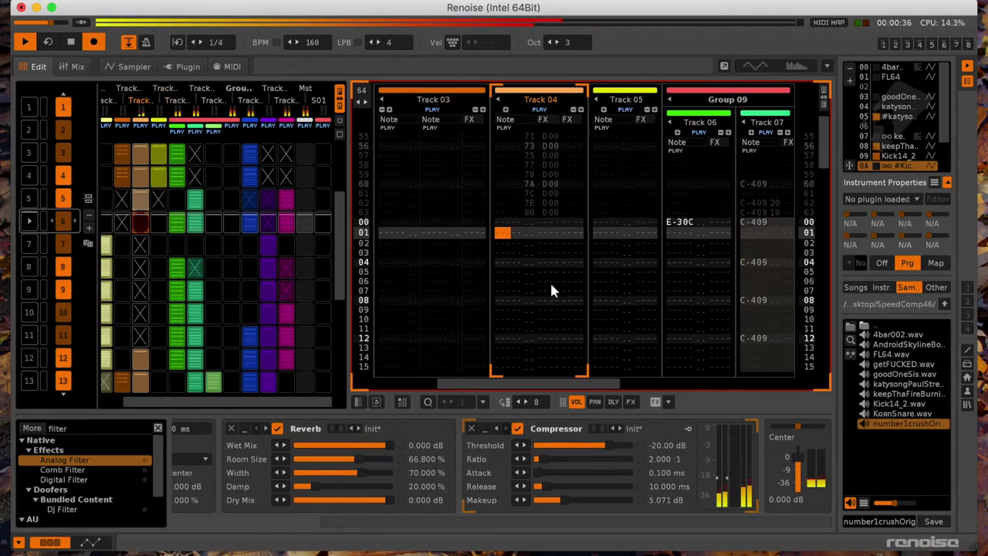
key(Tab)
key(Tab)
key(Tab)
key(Tab)
key(Tab)
key(Tab)
key(Tab)
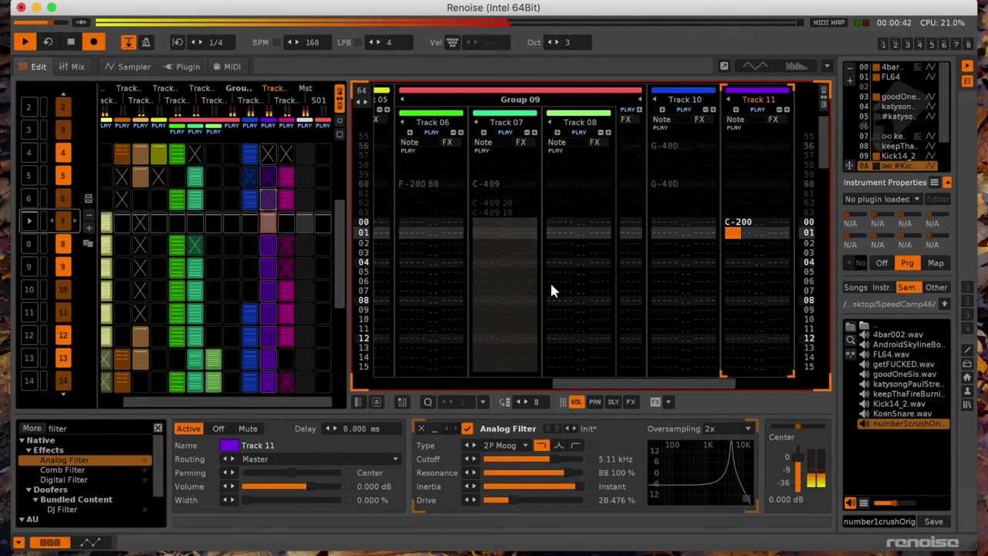
key(Tab)
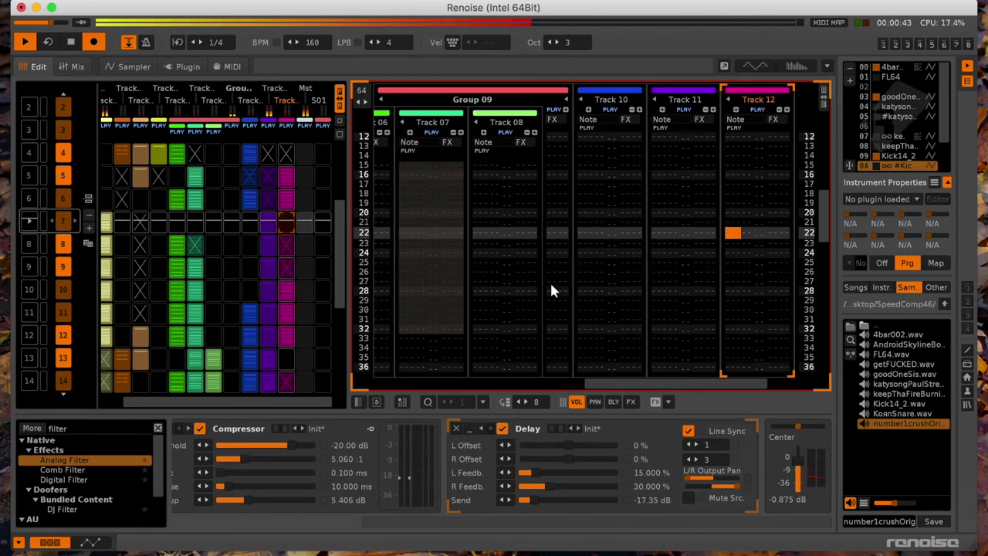
key(shift+Tab)
key(shift+Tab)
key(shift+Tab)
key(shift+Tab)
key(shift+Tab)
key(shift+Tab)
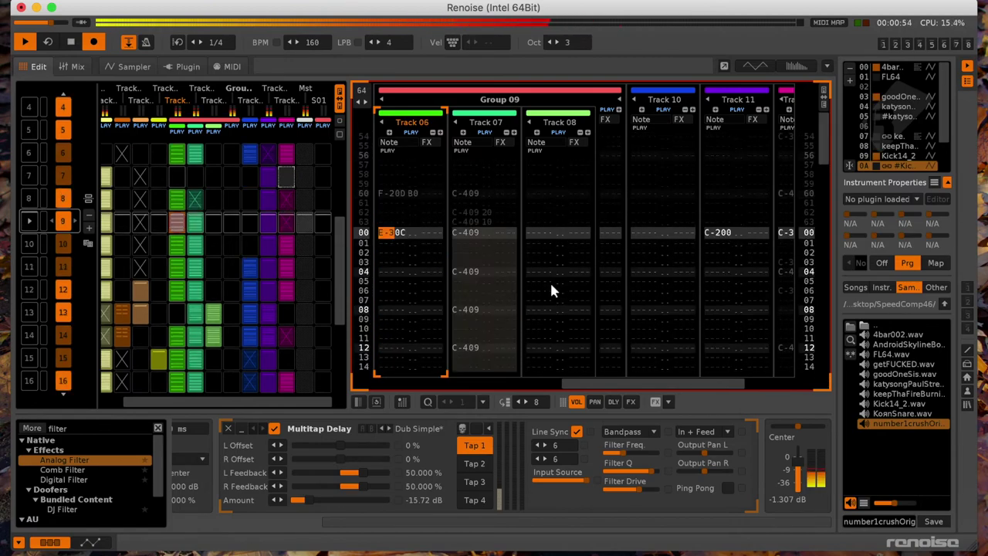
key(shift+Tab)
key(shift+Tab)
key(shift+Tab)
key(shift+Tab)
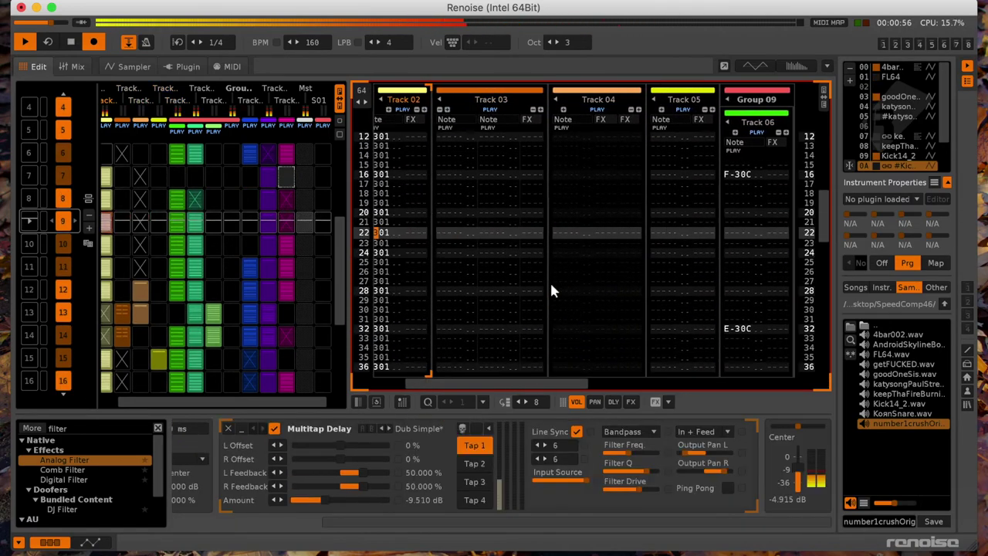
key(shift+Tab)
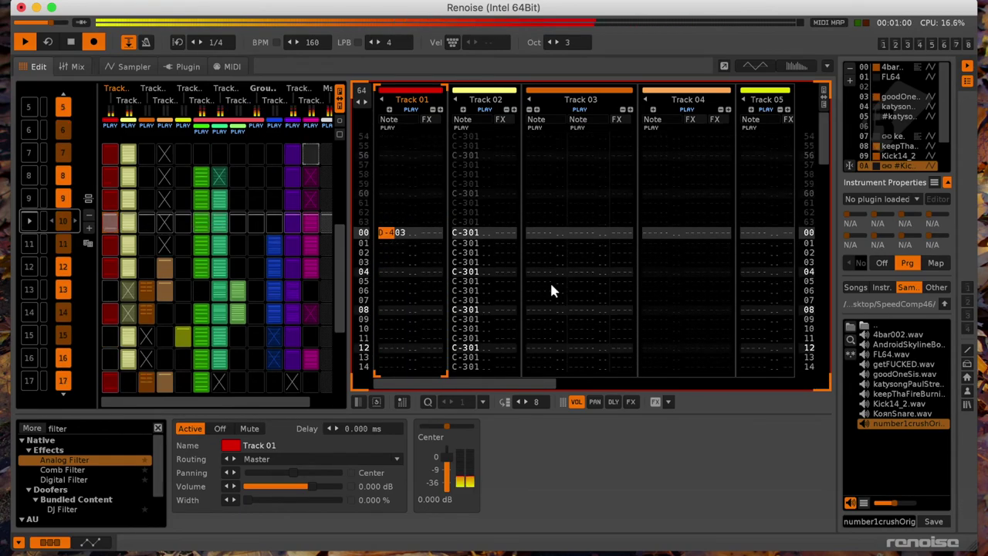
Step: Inspect the tracks from Track 01 to Track 11 and back to Track 04 while patterns 10 to 12 play
key(Tab)
key(Tab)
key(Tab)
key(Tab)
key(Tab)
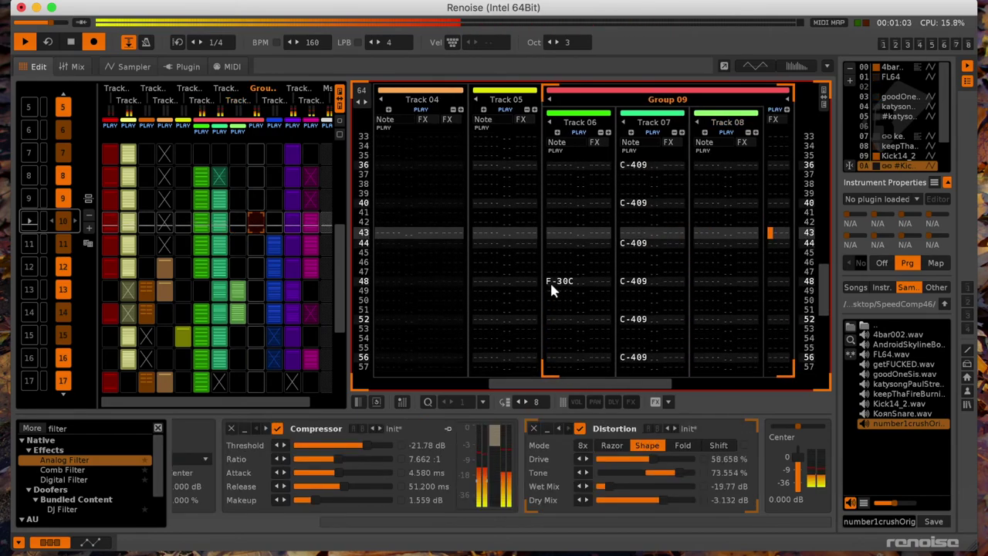
key(Tab)
key(Tab)
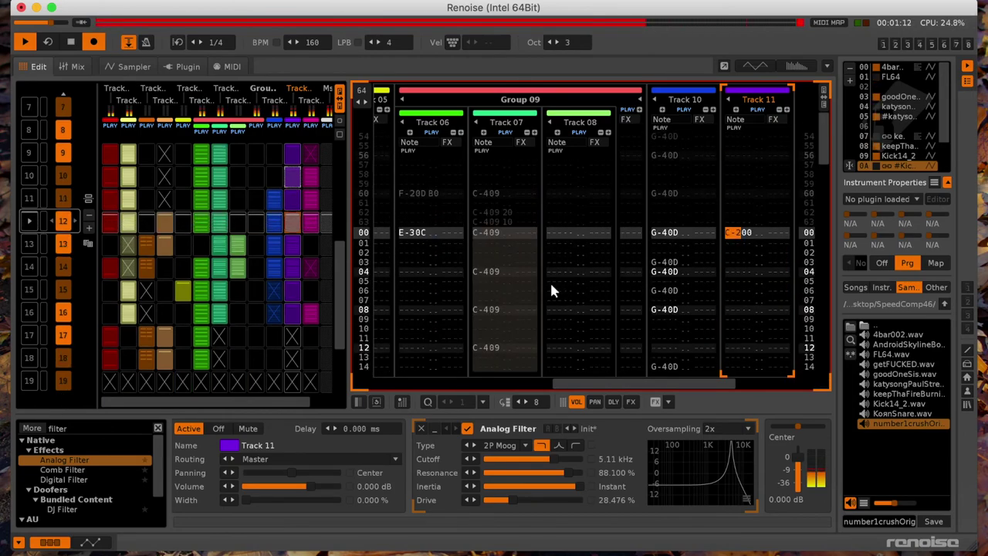
key(shift+Tab)
key(shift+Tab)
key(shift+Tab)
key(shift+Tab)
key(shift+Tab)
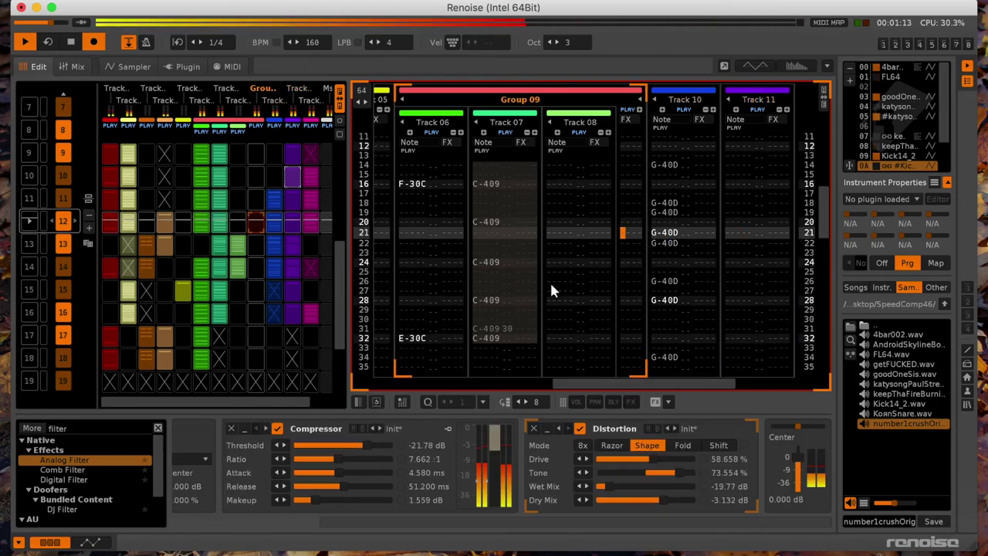
key(shift+Tab)
key(shift+Tab)
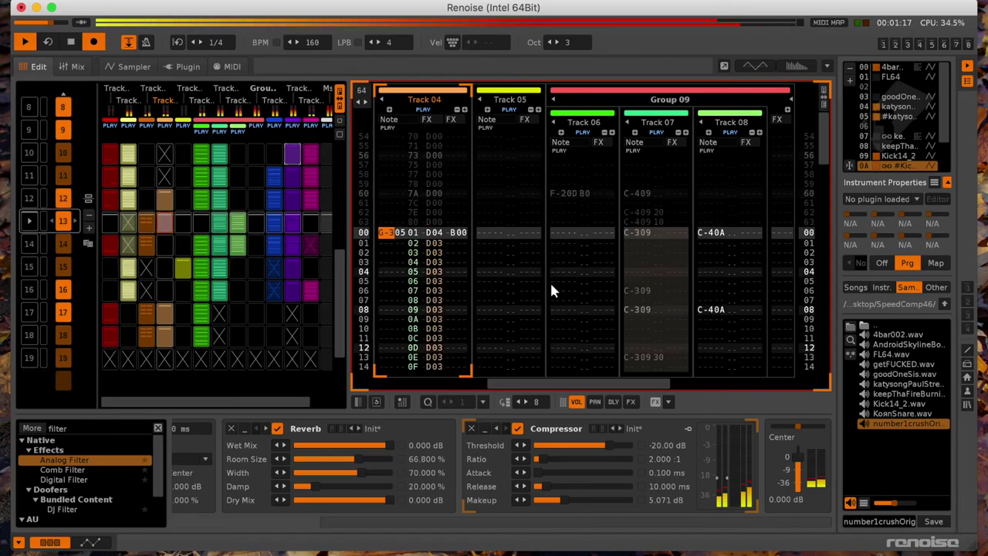
Step: Check the tracks up to Track 12 and back to Track 01 while patterns 13 to 17 play
key(Tab)
key(Tab)
key(Tab)
key(Tab)
key(Tab)
key(Tab)
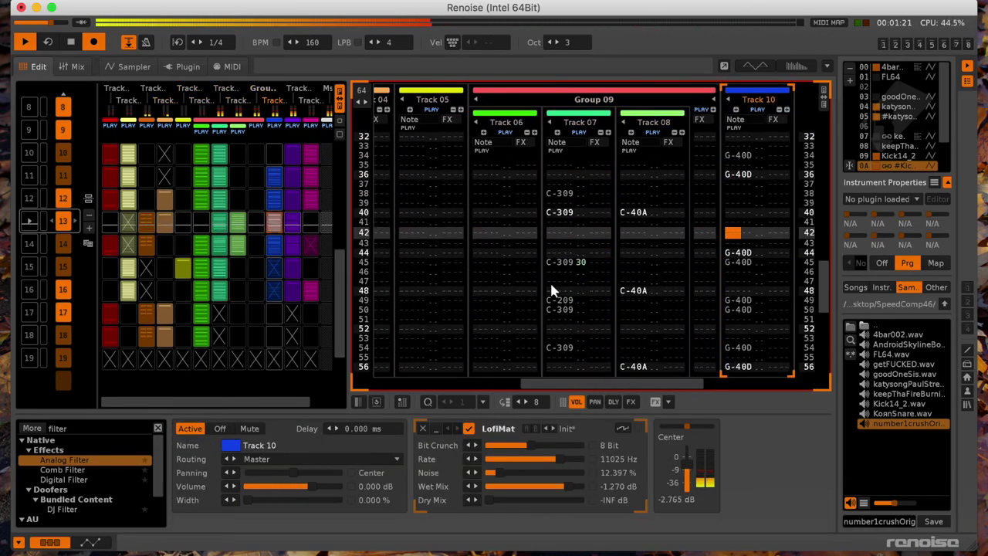
key(Tab)
key(Tab)
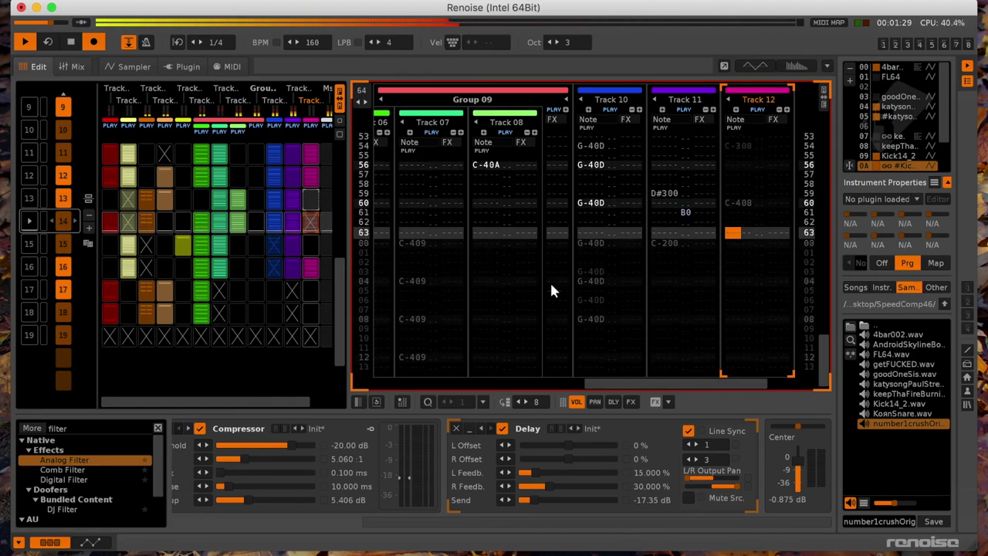
key(shift+Tab)
key(shift+Tab)
key(shift+Tab)
key(shift+Tab)
key(shift+Tab)
key(shift+Tab)
key(shift+Tab)
key(shift+Tab)
key(shift+Tab)
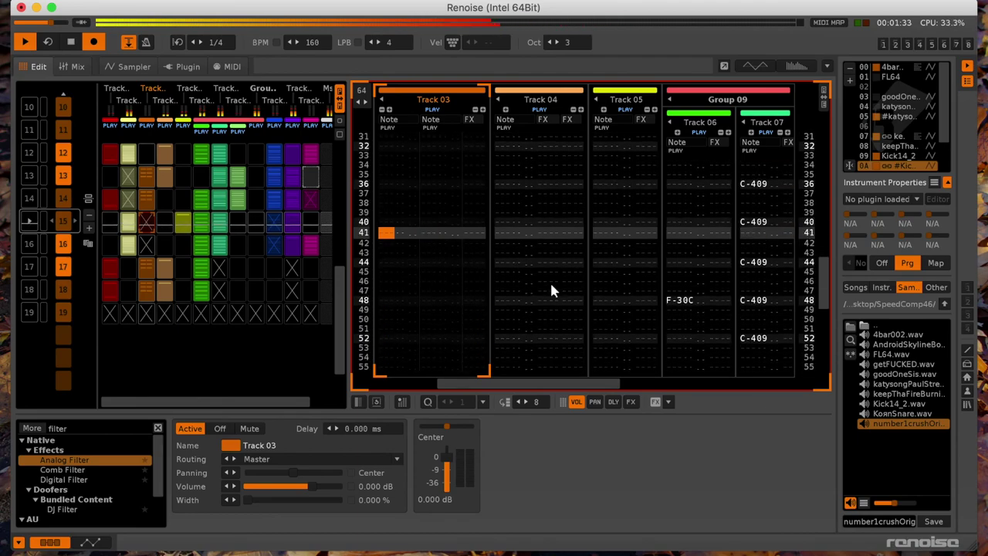
key(shift+Tab)
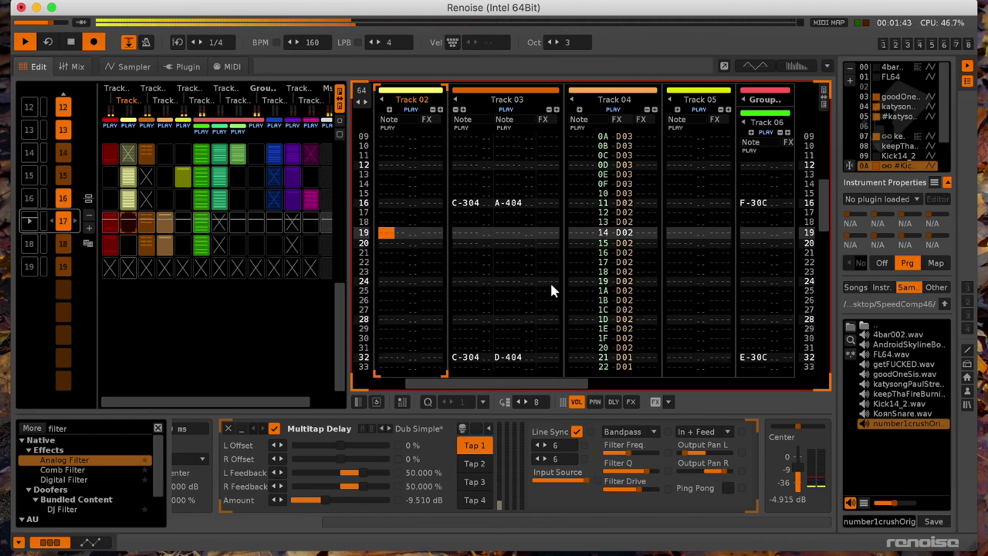
key(shift+Tab)
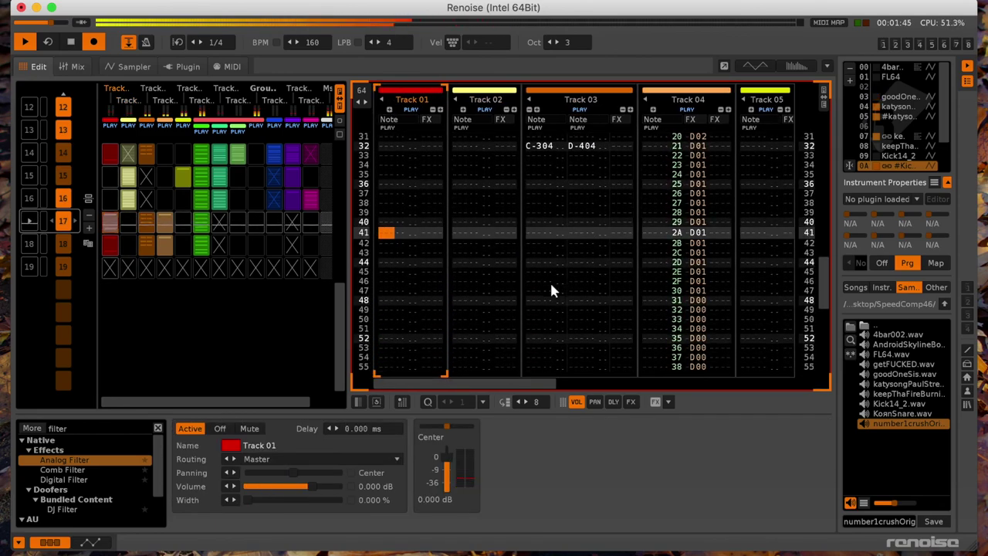